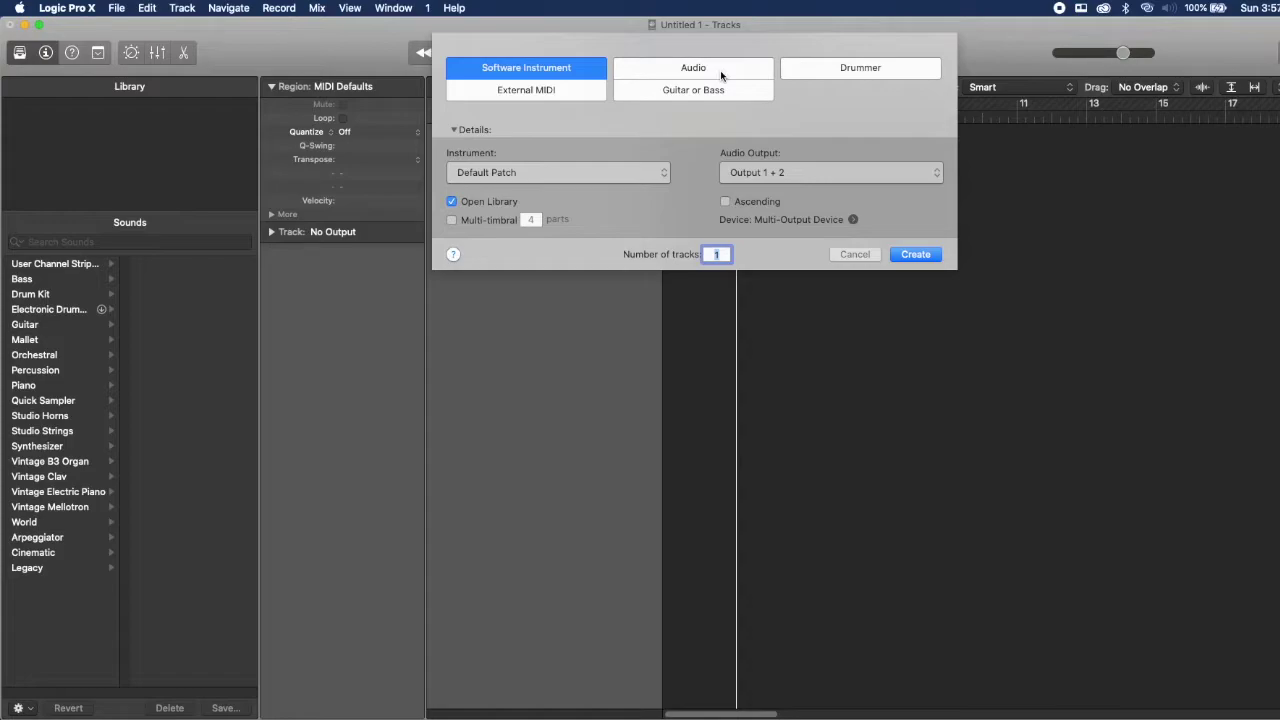
# Create one new audio track
pyautogui.click(720, 72)
pyautogui.press('Return')
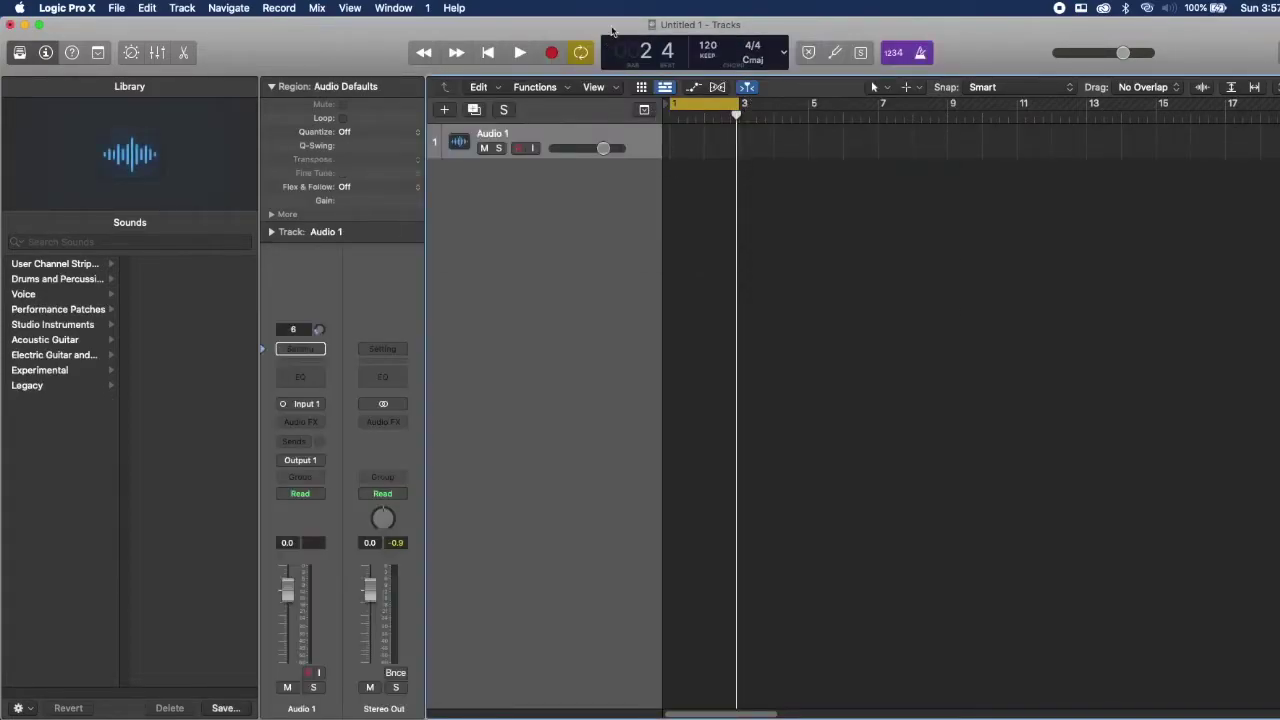
# Return the playhead to bar 1, set a cycle range from bar 1 to bar 5, and play it to hear the metronome
pyautogui.click(581, 53)
pyautogui.press('Return')
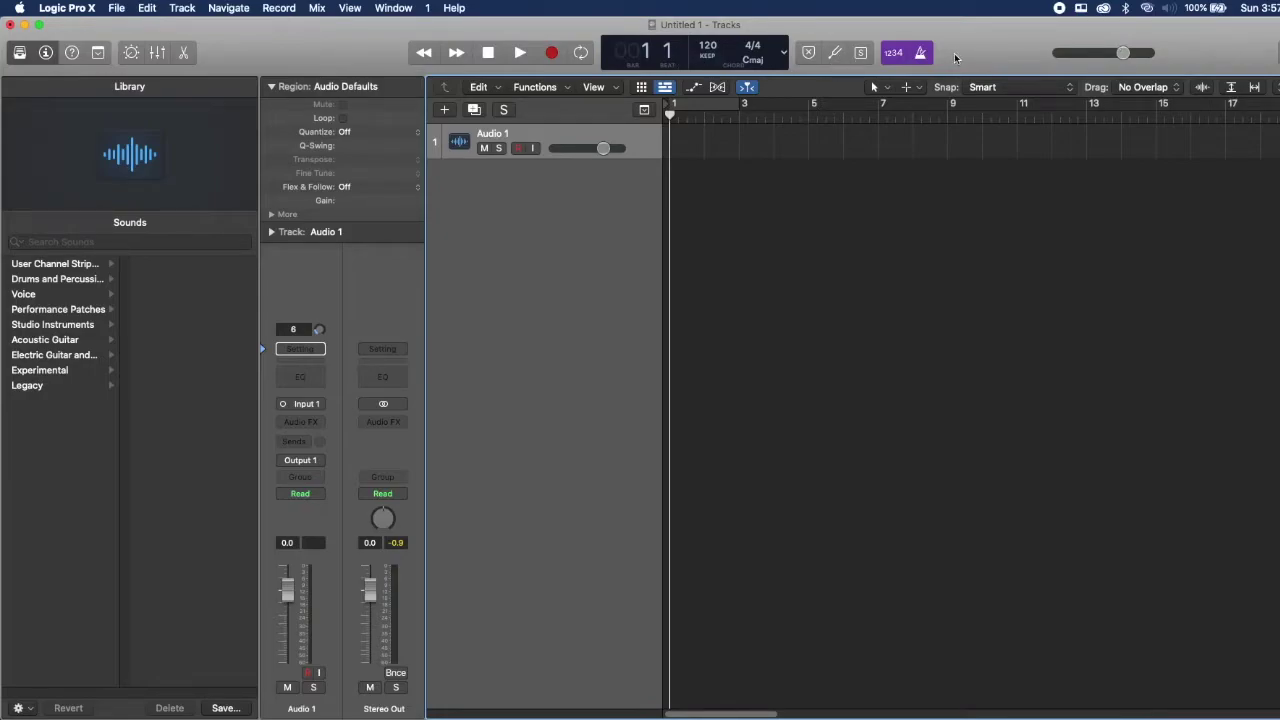
pyautogui.click(722, 105)
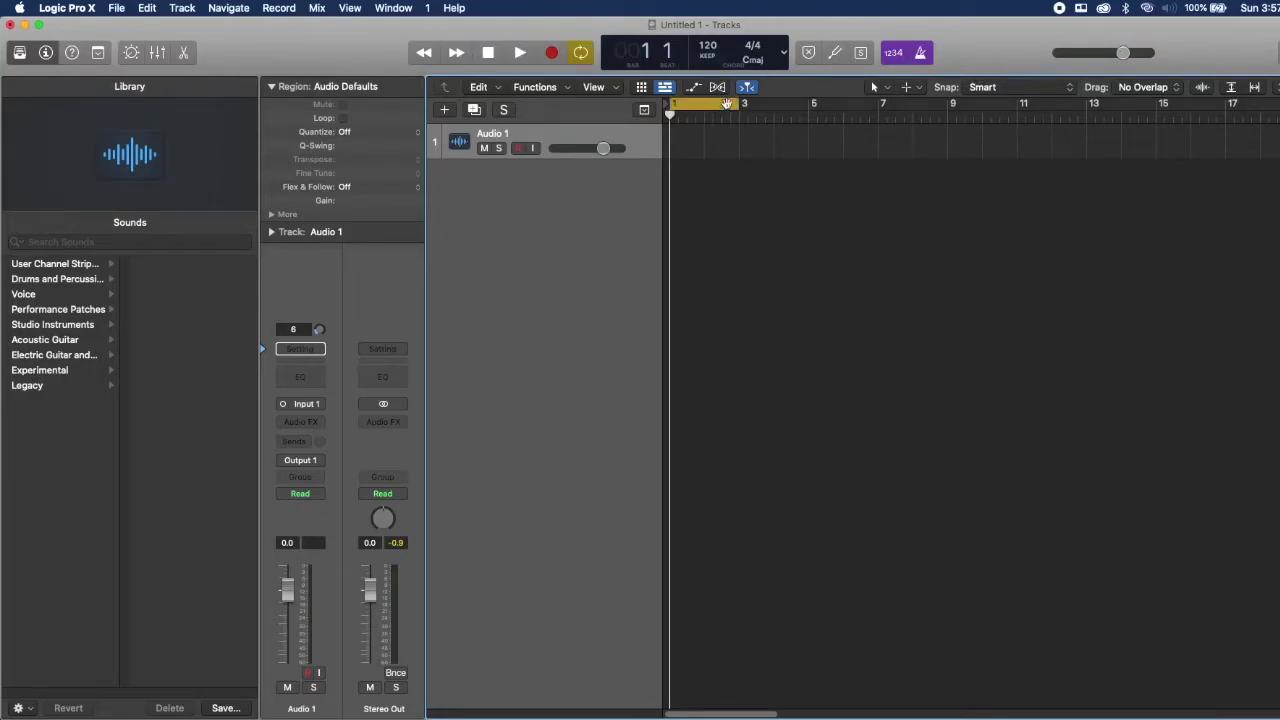
pyautogui.moveTo(740, 105); pyautogui.dragTo(810, 105)
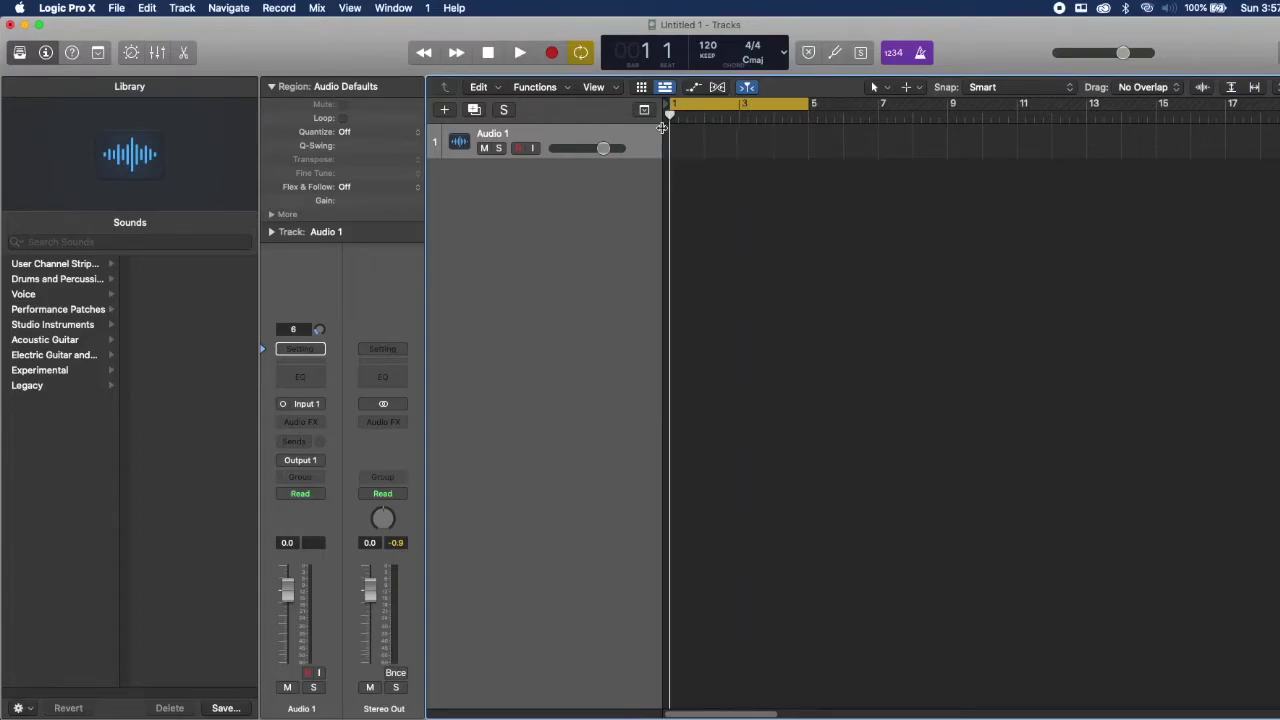
pyautogui.click(527, 52)
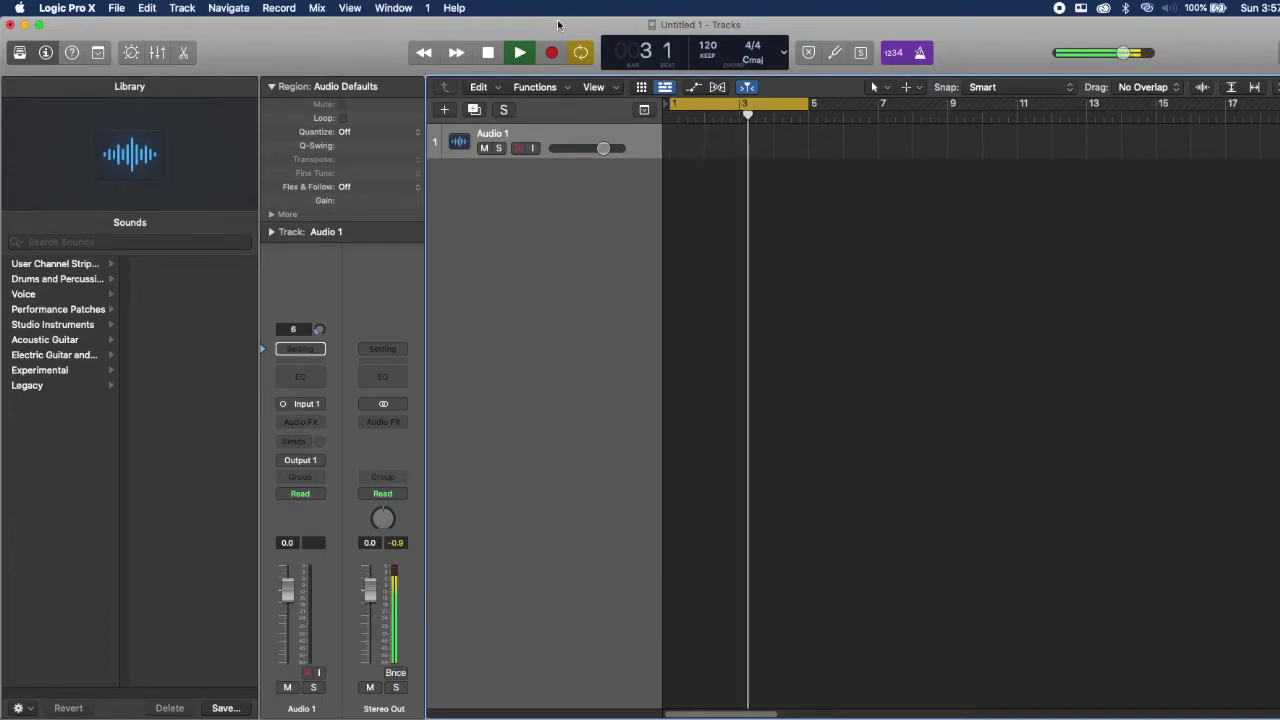
pyautogui.press('space')
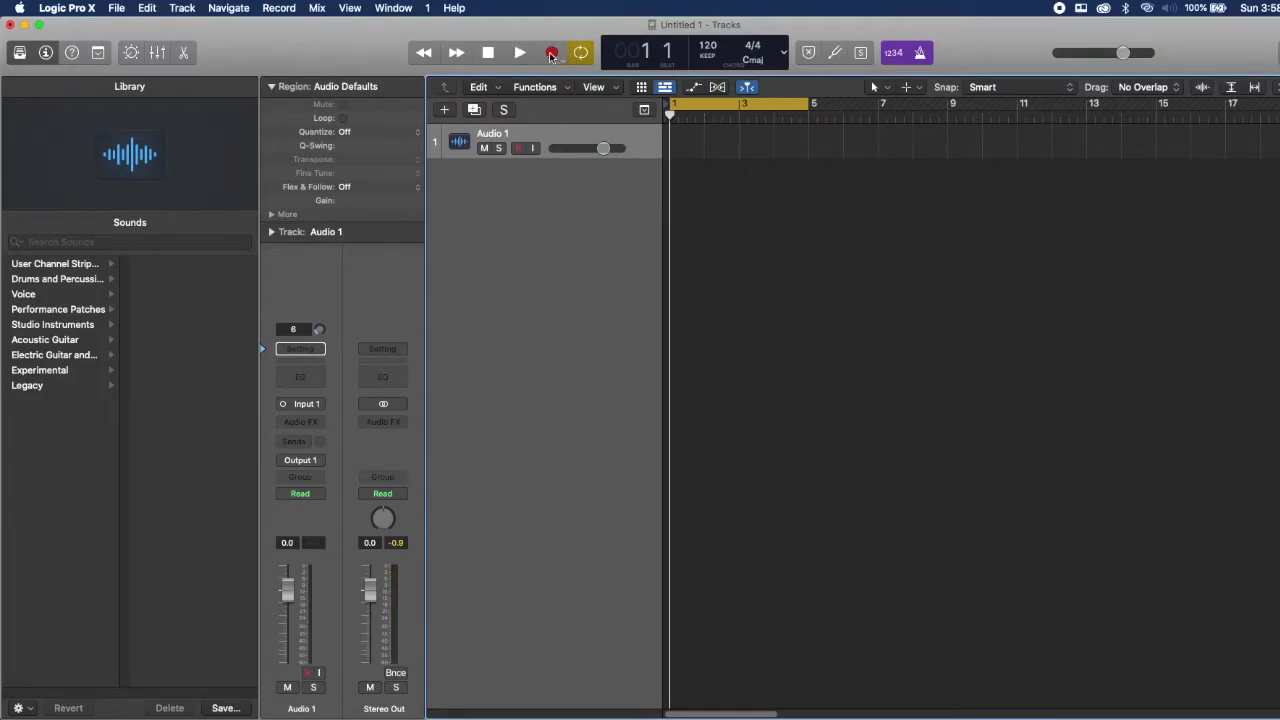
# Record a take on the Audio 1 track from bar 1 to about bar 7 with cycle mode off
pyautogui.moveTo(812, 110); pyautogui.dragTo(1154, 150)
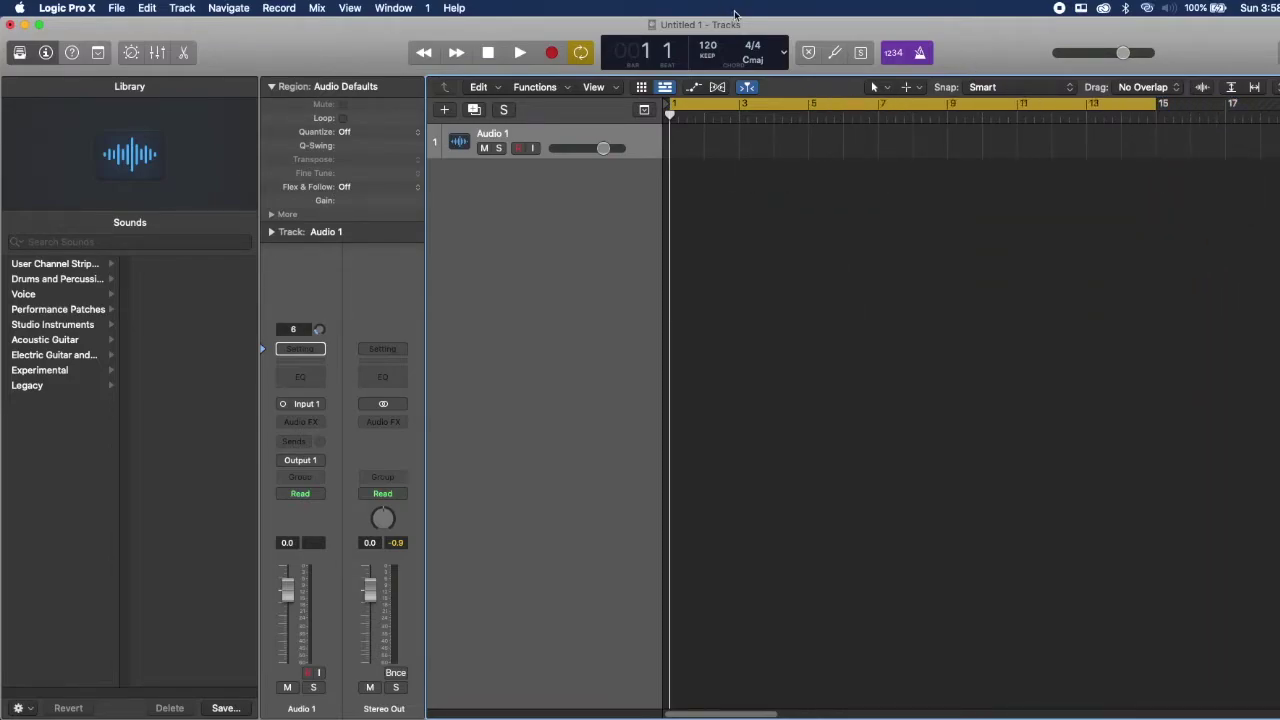
pyautogui.click(551, 53)
pyautogui.click(581, 52)
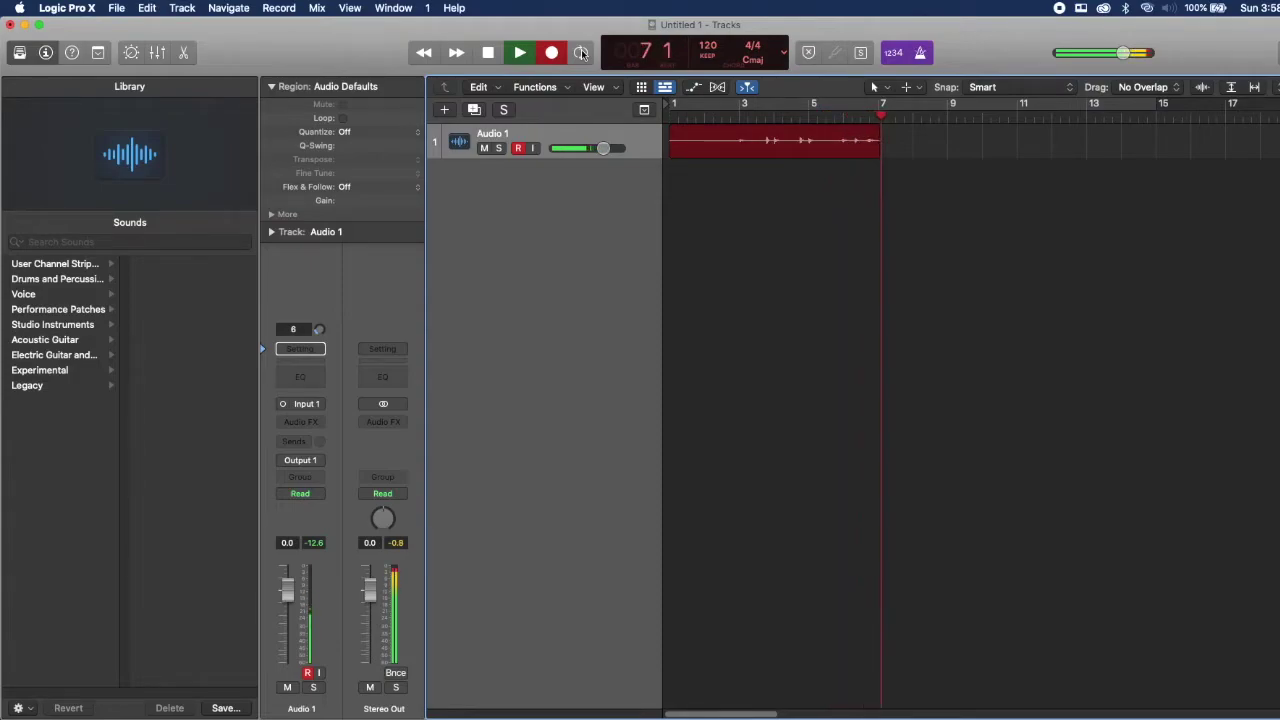
pyautogui.press('space')
# Split the recorded region at the first hit just after bar 3 and delete the part before it
pyautogui.click(749, 110)
pyautogui.click(740, 115)
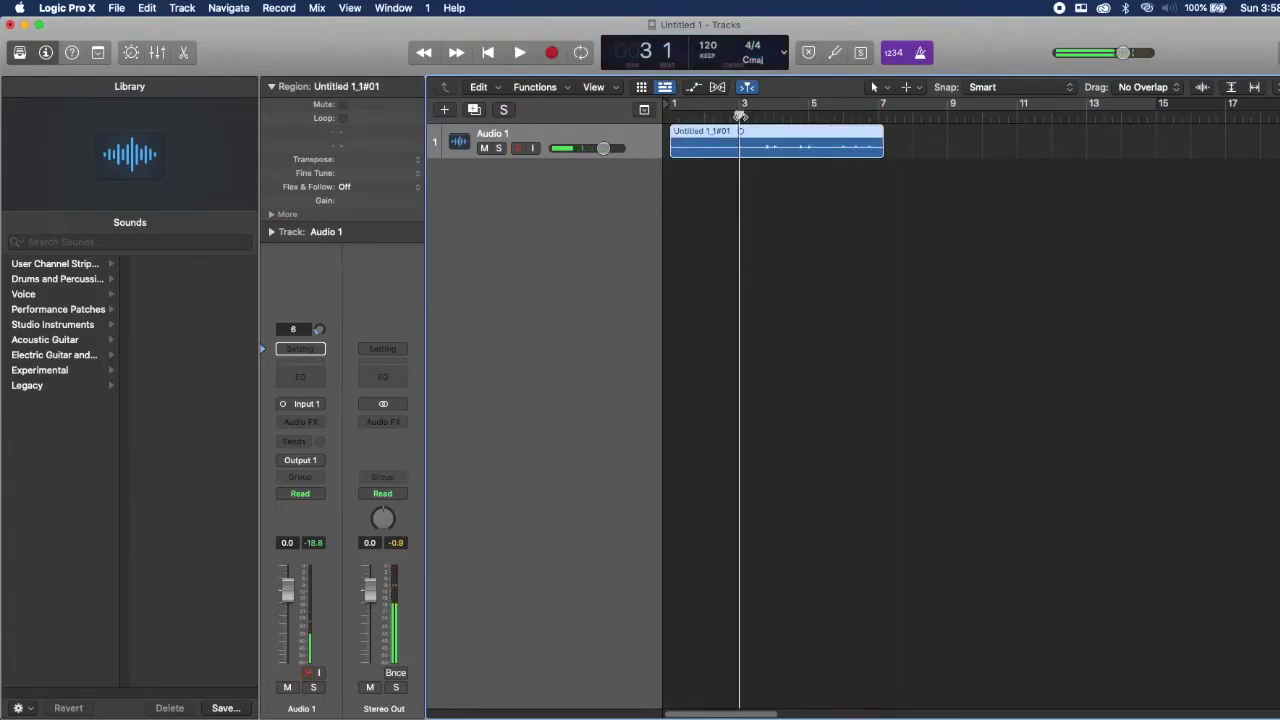
pyautogui.scroll(5, 740, 117)
pyautogui.moveTo(600, 157); pyautogui.dragTo(600, 240)
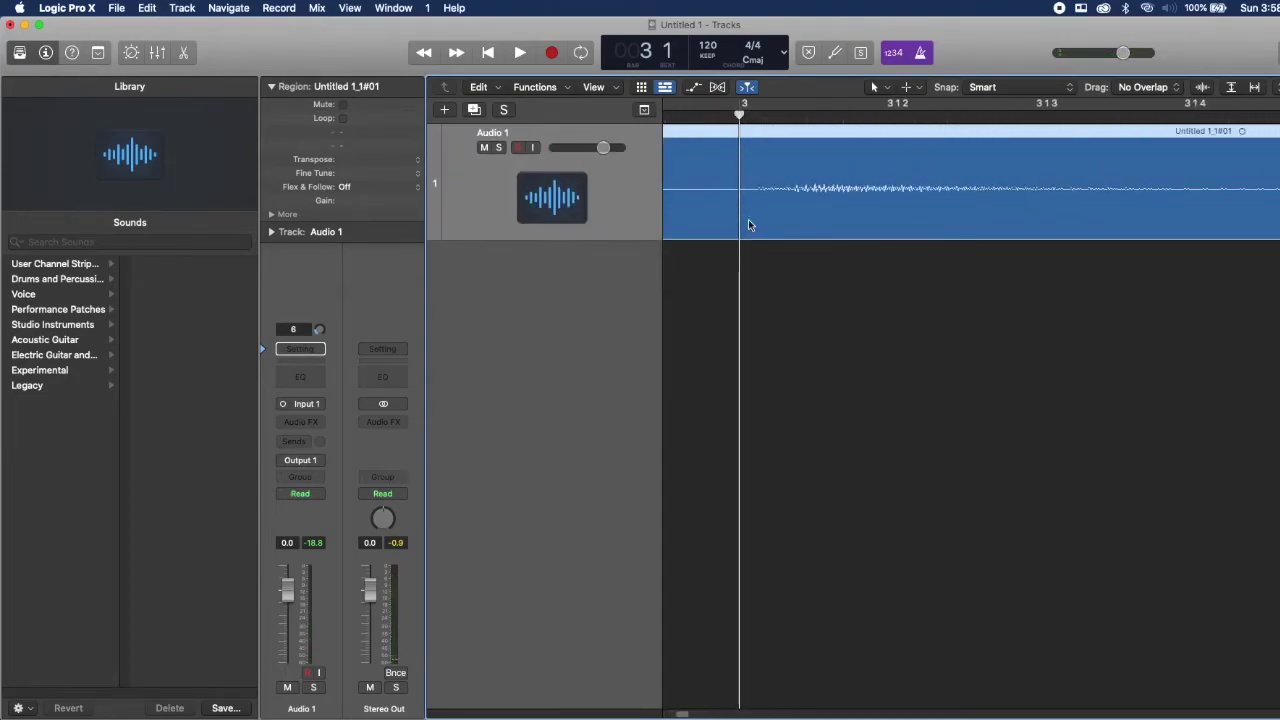
pyautogui.moveTo(741, 115); pyautogui.dragTo(757, 116)
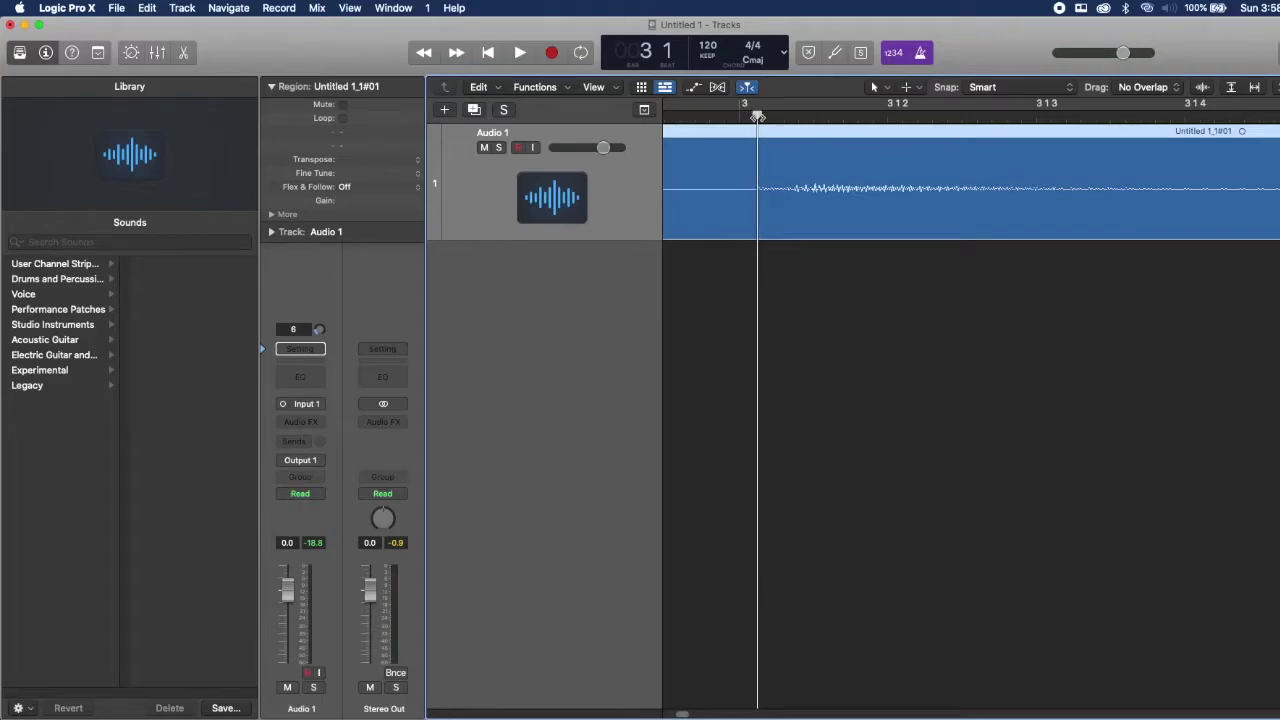
pyautogui.press('super+t')
pyautogui.click(681, 298)
pyautogui.click(722, 155)
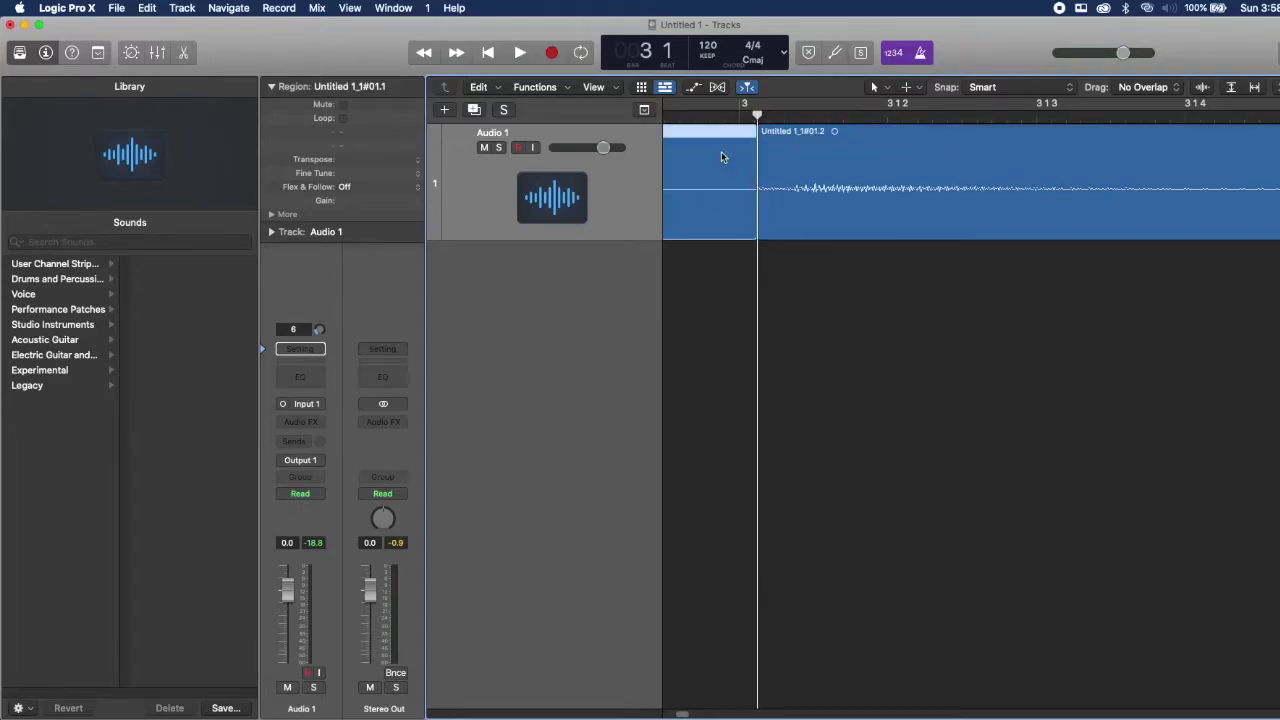
pyautogui.press('Delete')
# Move the trimmed region to start at bar 1 and play it in a cycle range from bar 1 to bar 5
pyautogui.moveTo(706, 135); pyautogui.dragTo(683, 135)
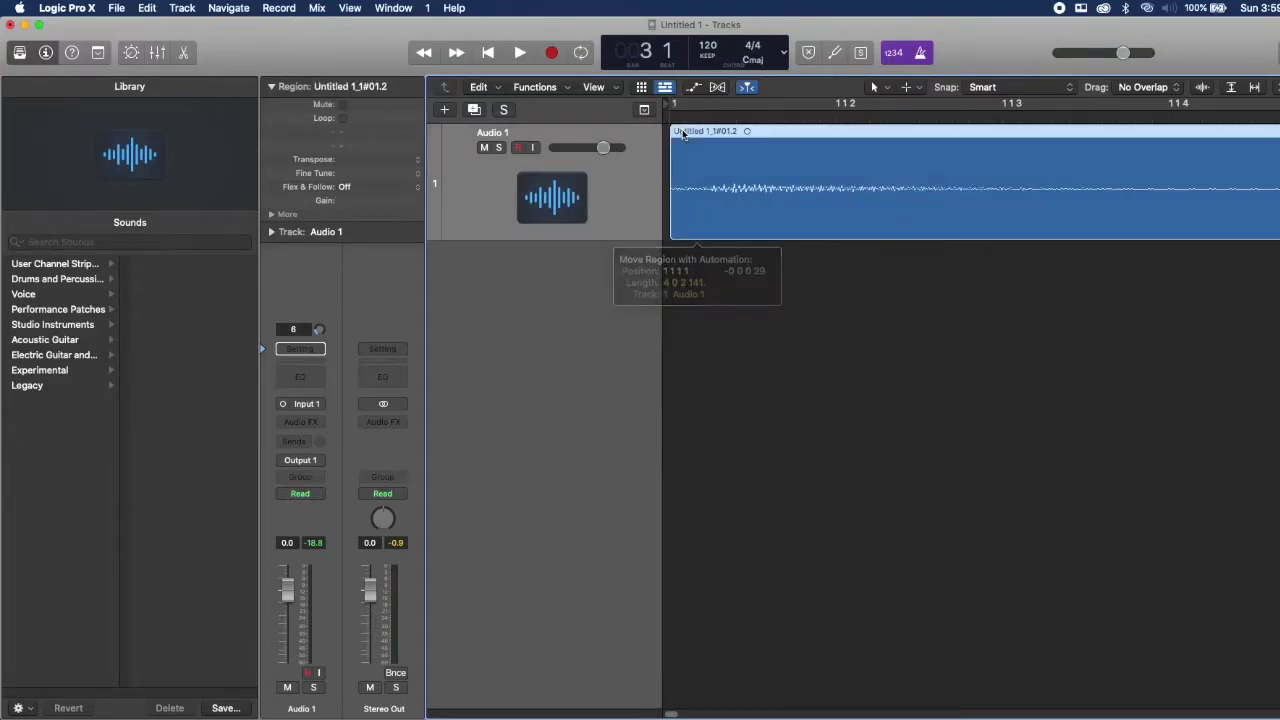
pyautogui.scroll(-10, 683, 135)
pyautogui.moveTo(704, 116); pyautogui.dragTo(542, 113)
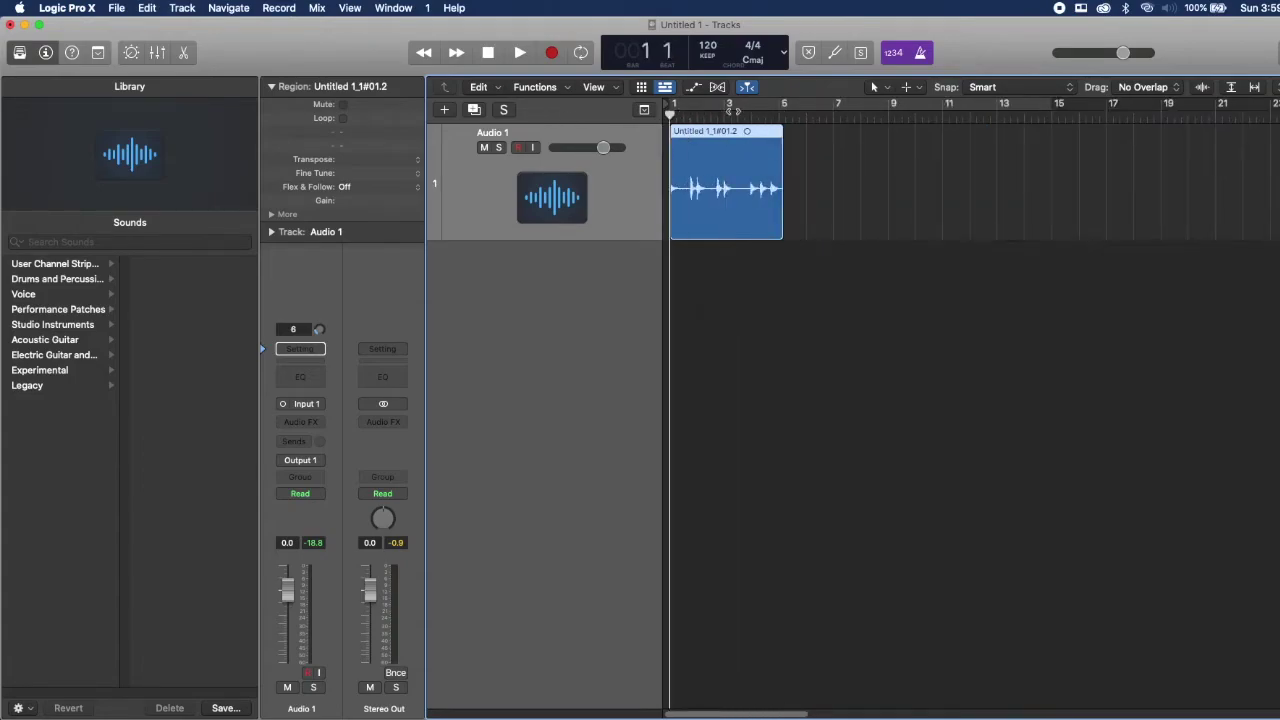
pyautogui.moveTo(779, 107); pyautogui.dragTo(672, 107)
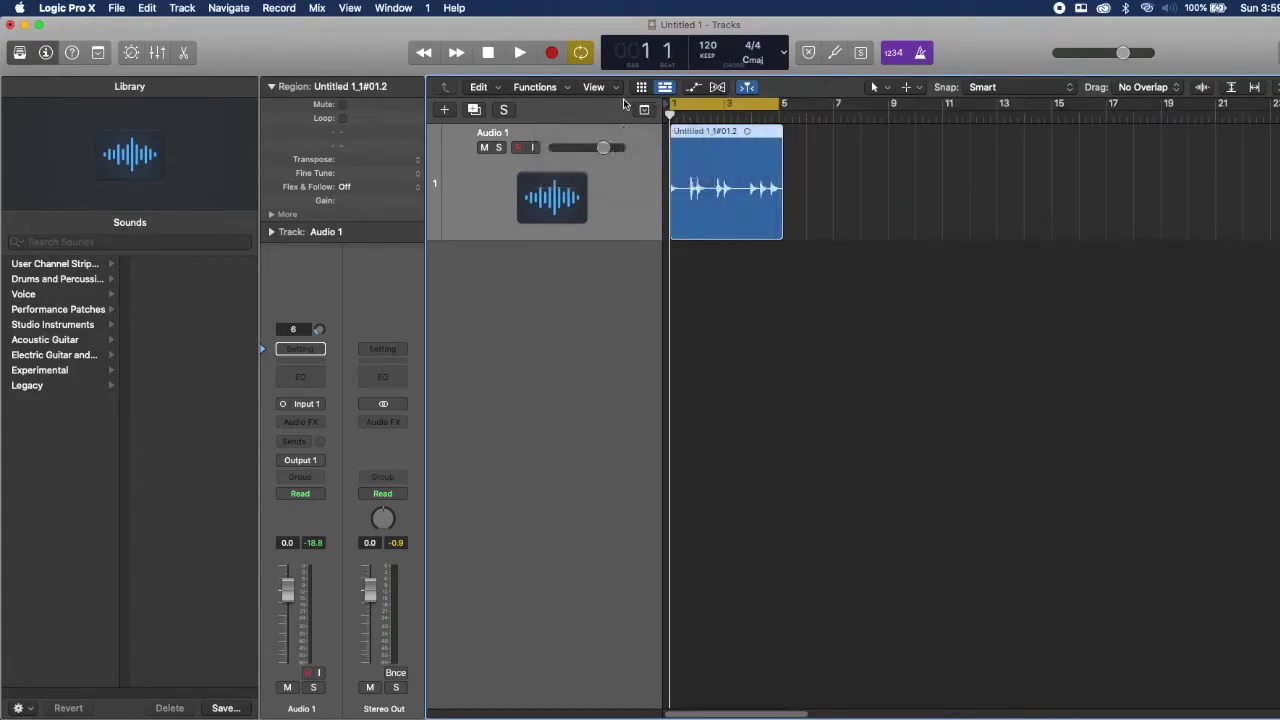
pyautogui.press('space')
# Enable Flex editing on the Audio 1 track and stop playback
pyautogui.press('super+f')
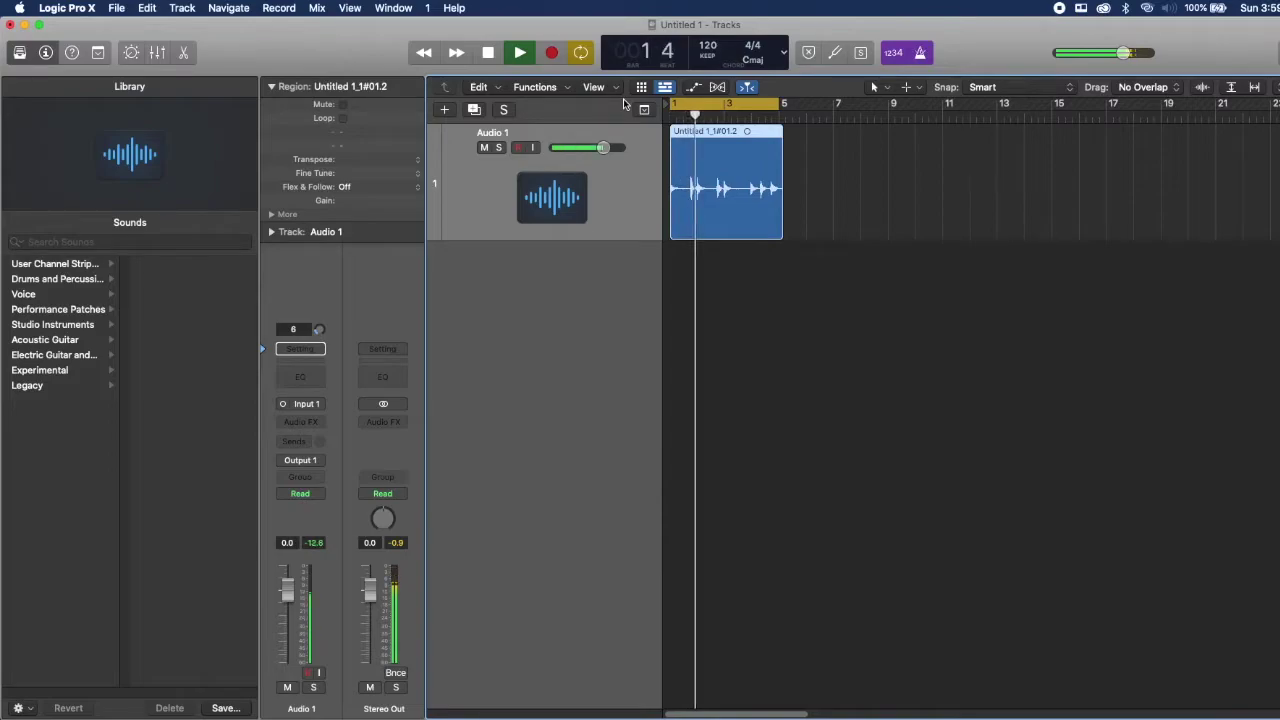
pyautogui.press('z')
pyautogui.click(558, 147)
pyautogui.press('space')
# Add flex markers on the hits of the Audio 1 region and align them with the grid, including bars 2, 3 and 4
pyautogui.moveTo(743, 151); pyautogui.dragTo(760, 151)
pyautogui.click(831, 148)
pyautogui.click(855, 149)
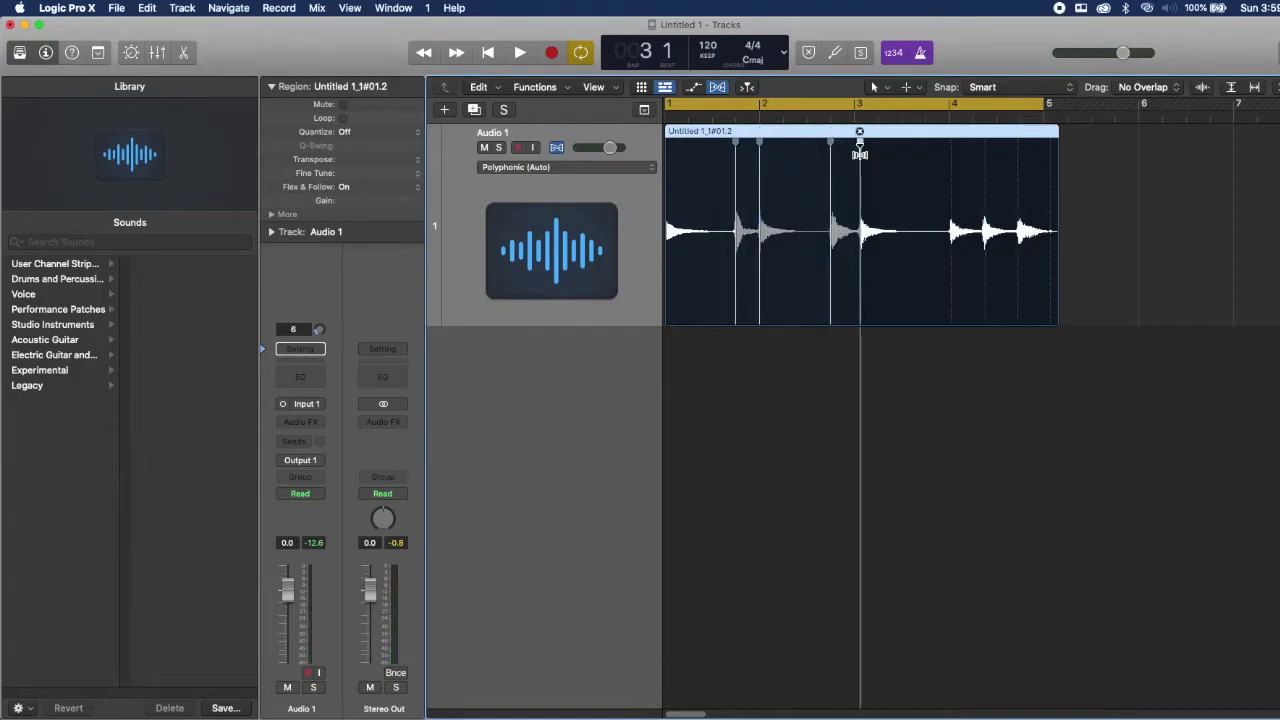
pyautogui.click(948, 150)
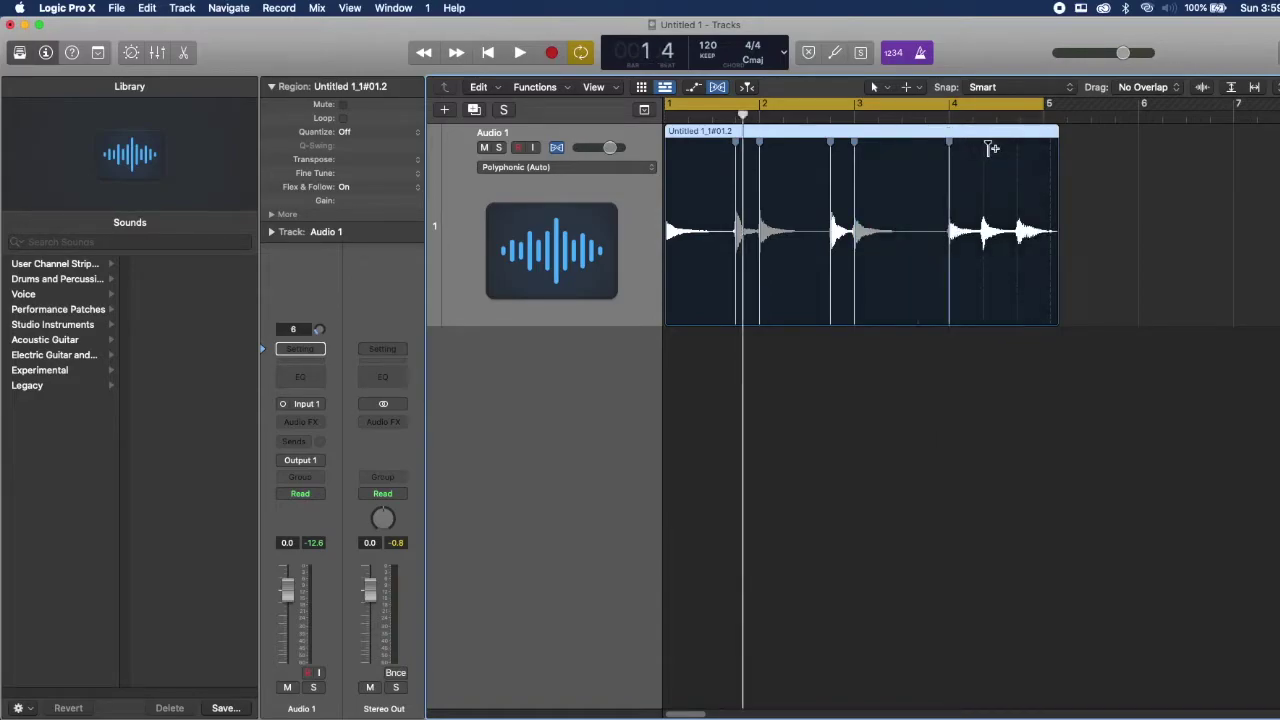
pyautogui.click(989, 150)
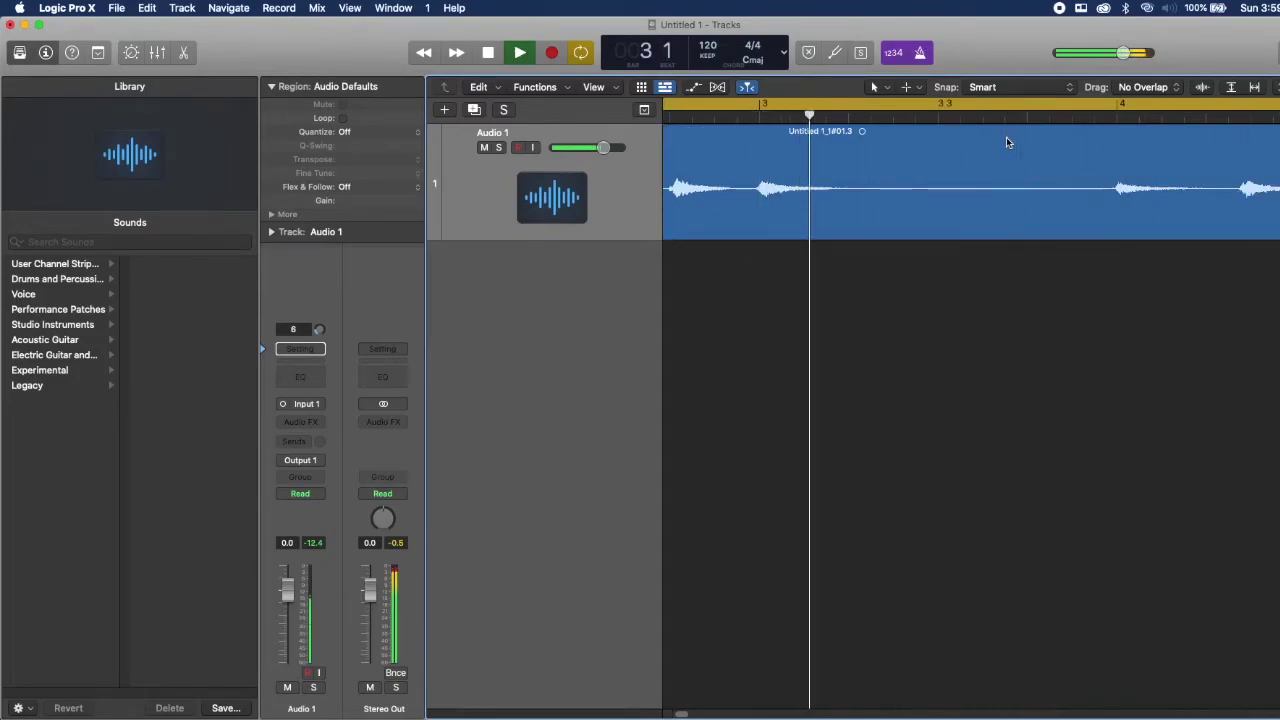
# Add a Channel EQ to Audio 1, turn on its low-cut filter, and reduce the low and high frequencies
pyautogui.click(300, 376)
pyautogui.moveTo(941, 243); pyautogui.dragTo(997, 278)
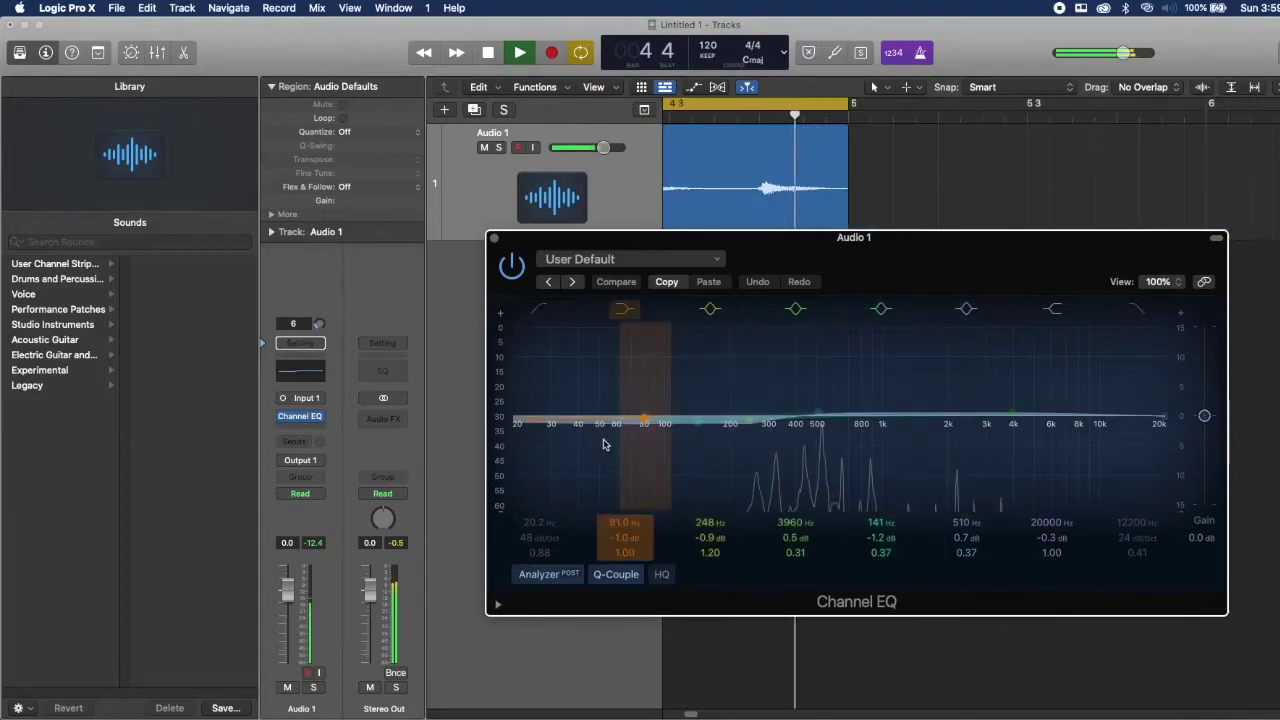
pyautogui.click(538, 309)
pyautogui.moveTo(520, 423); pyautogui.dragTo(790, 438)
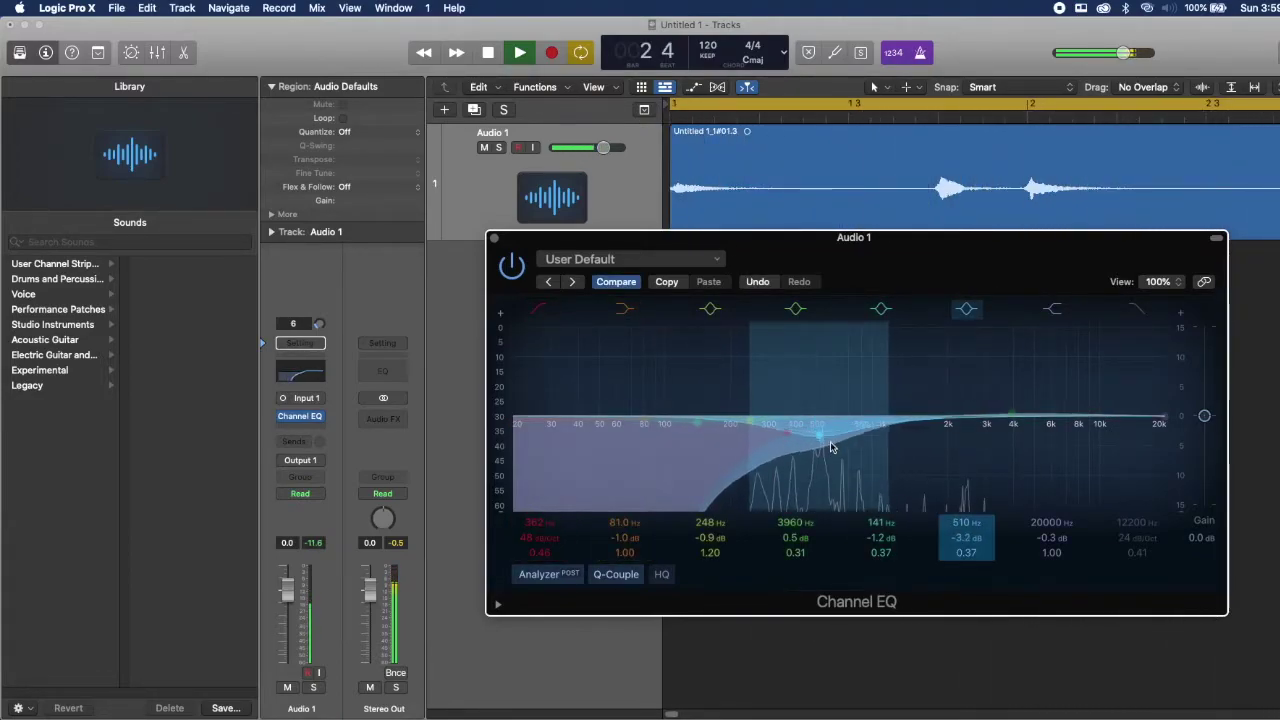
pyautogui.moveTo(1037, 440); pyautogui.dragTo(991, 437)
pyautogui.moveTo(785, 432); pyautogui.dragTo(745, 432)
# Create a second audio track and record a take on it over the cycle from bar 1 to bar 5
pyautogui.press('alt+super+n')
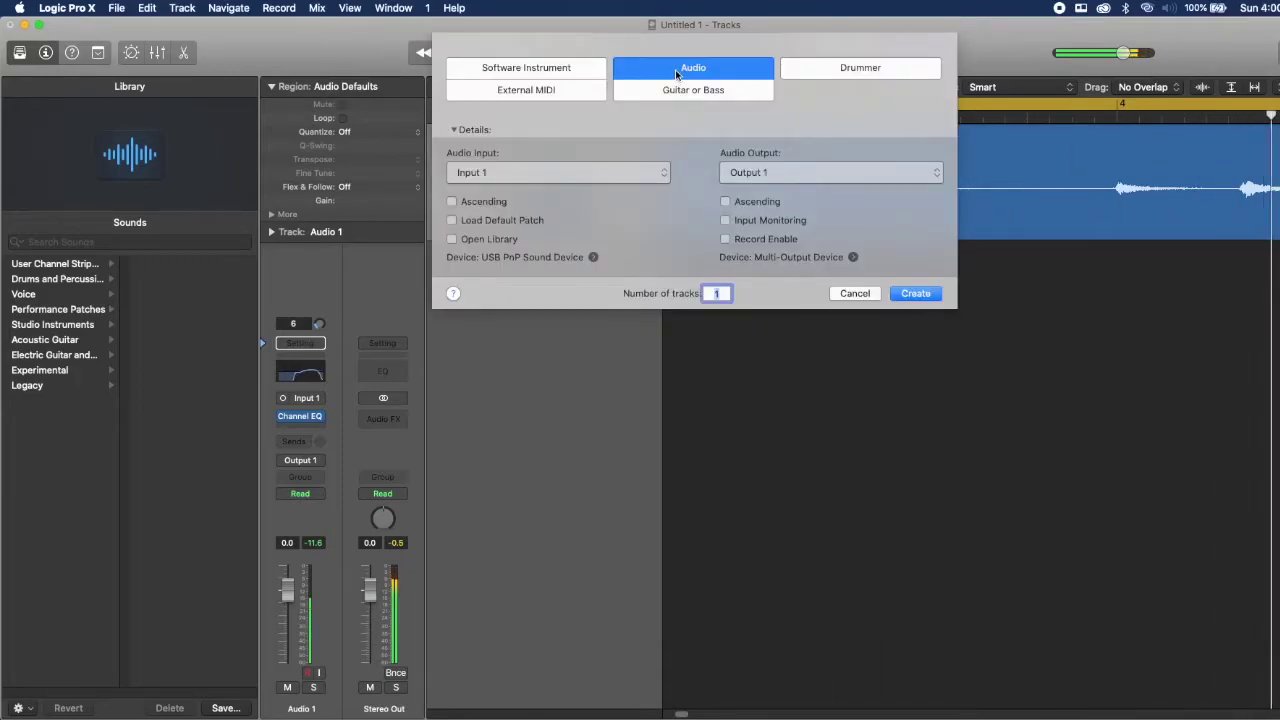
pyautogui.press('Return')
pyautogui.press('space')
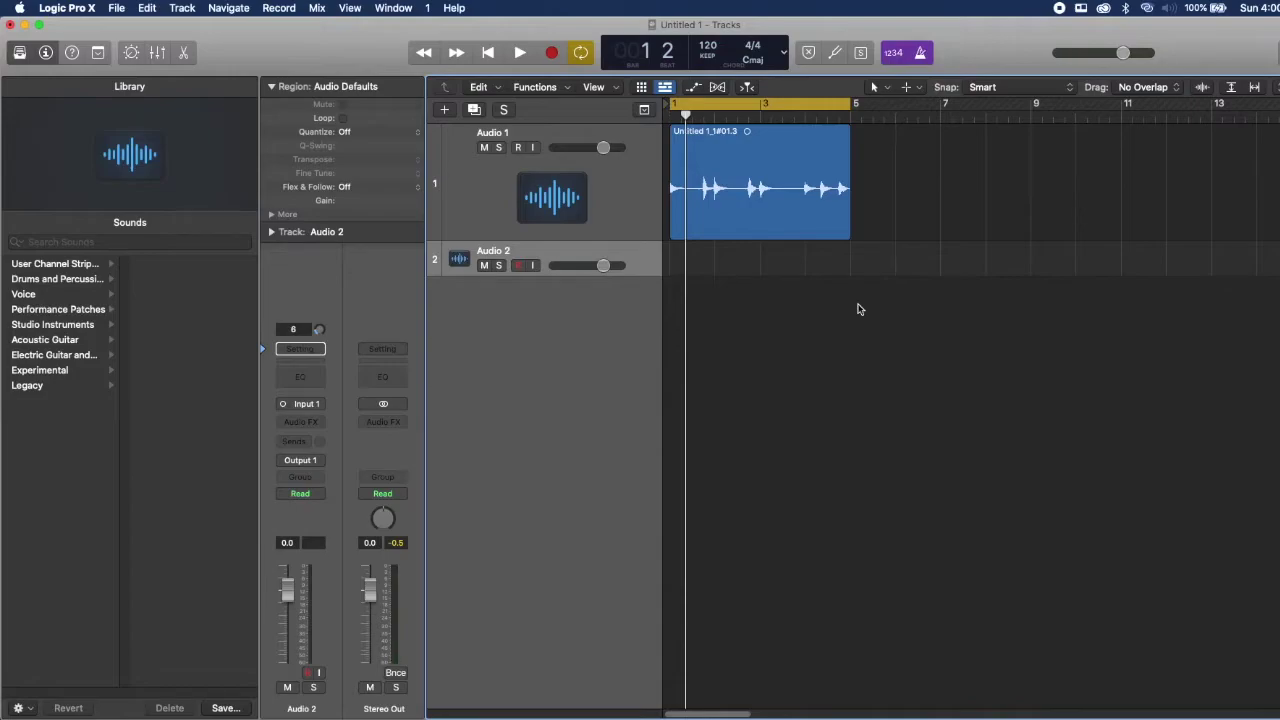
pyautogui.press('space')
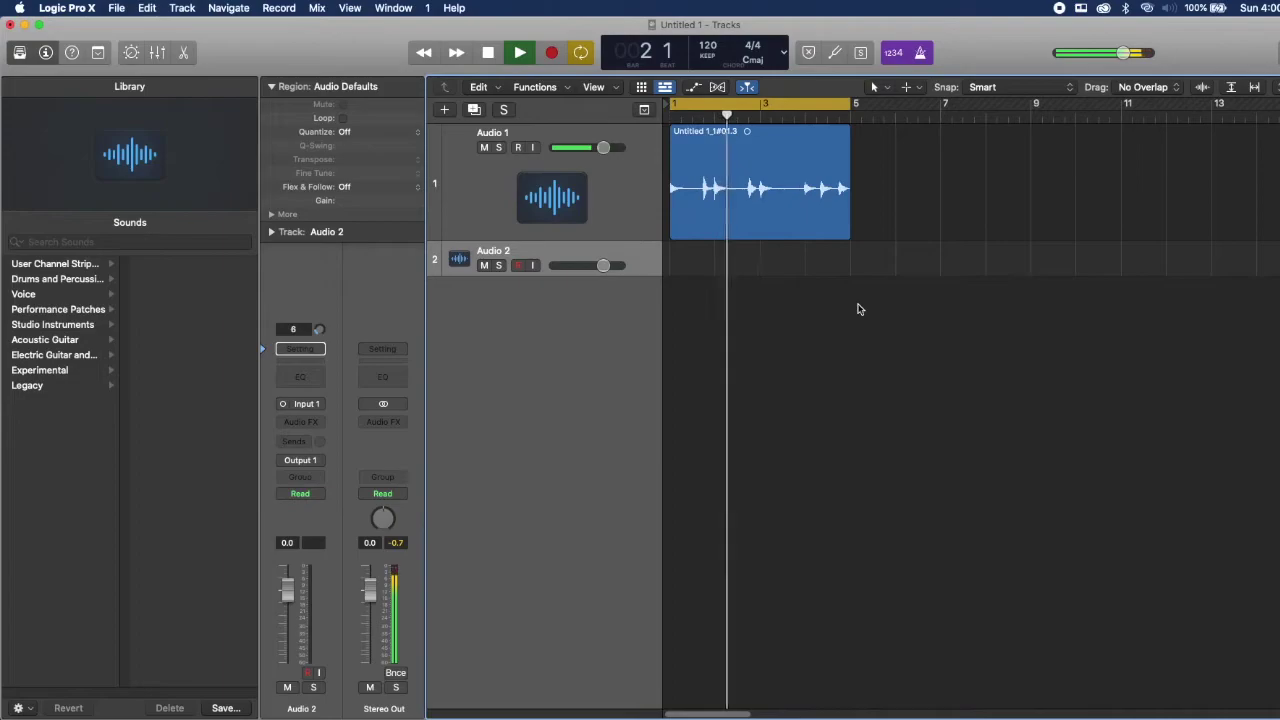
pyautogui.click(551, 53)
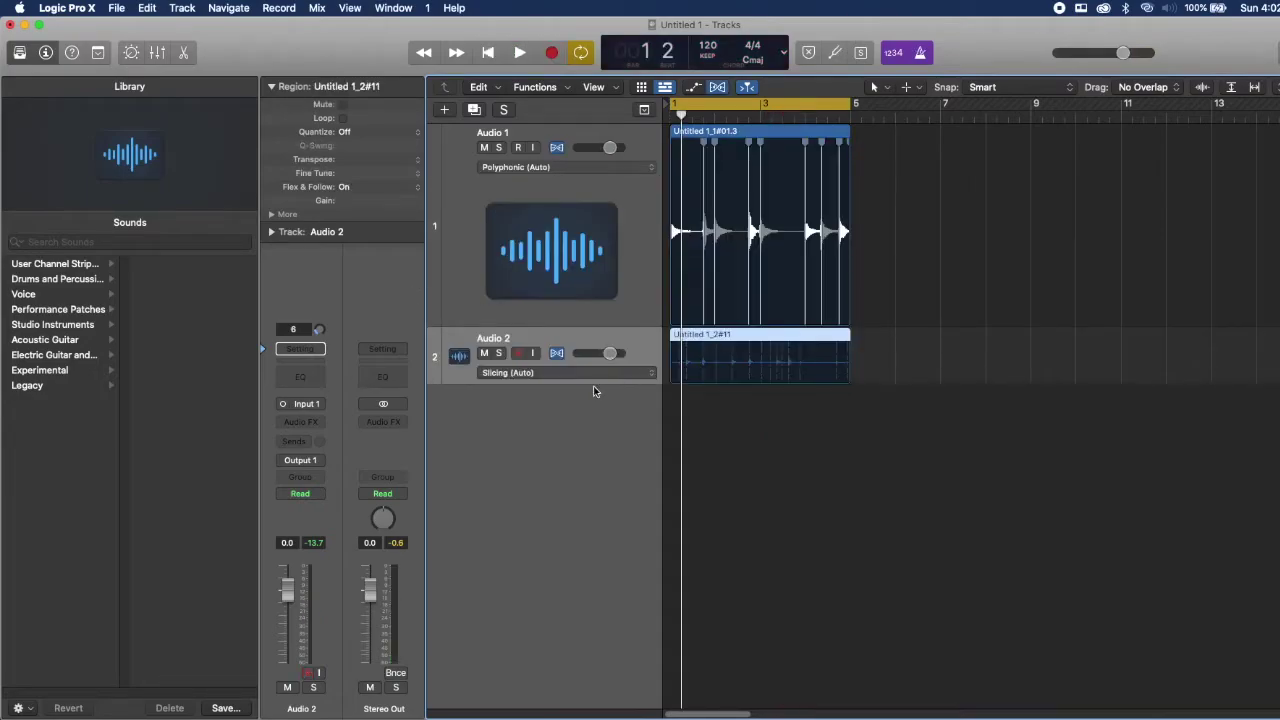
# Add flex markers on the hits in the Audio 2 region and shift them to line up with the Audio 1 hits
pyautogui.moveTo(606, 384); pyautogui.dragTo(594, 487)
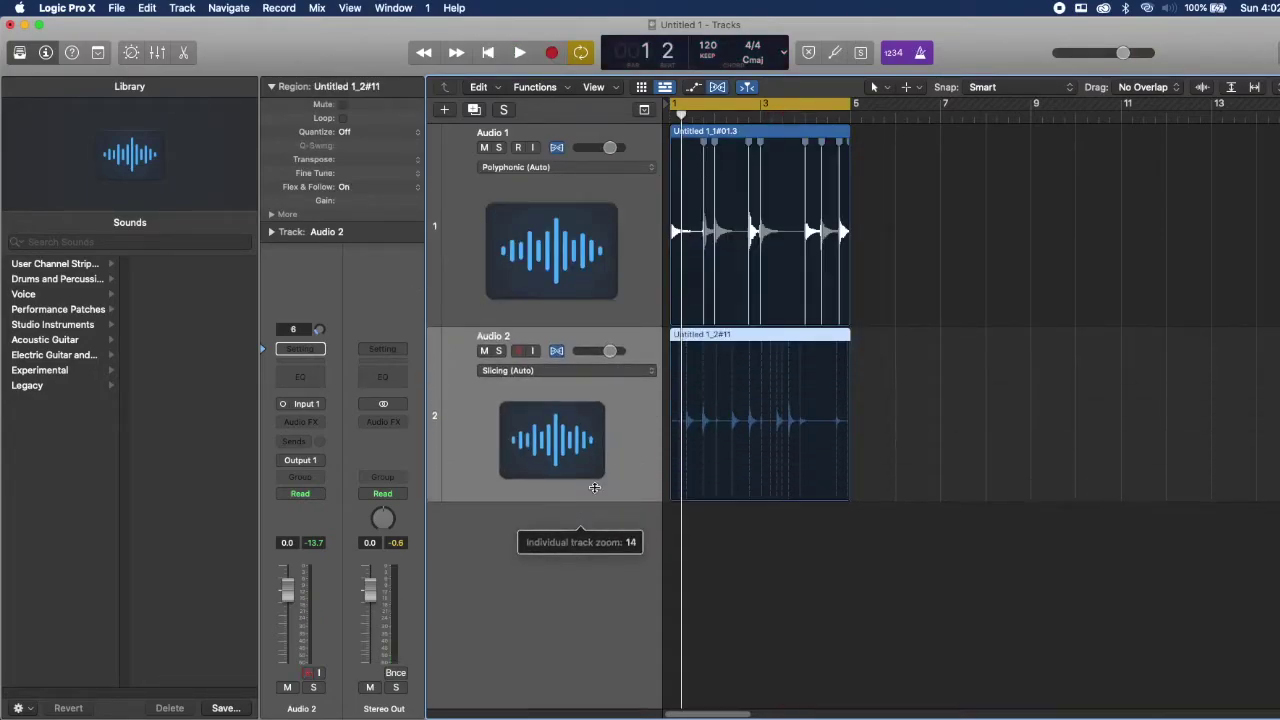
pyautogui.click(732, 352)
pyautogui.press('Return')
pyautogui.press('super+Up')
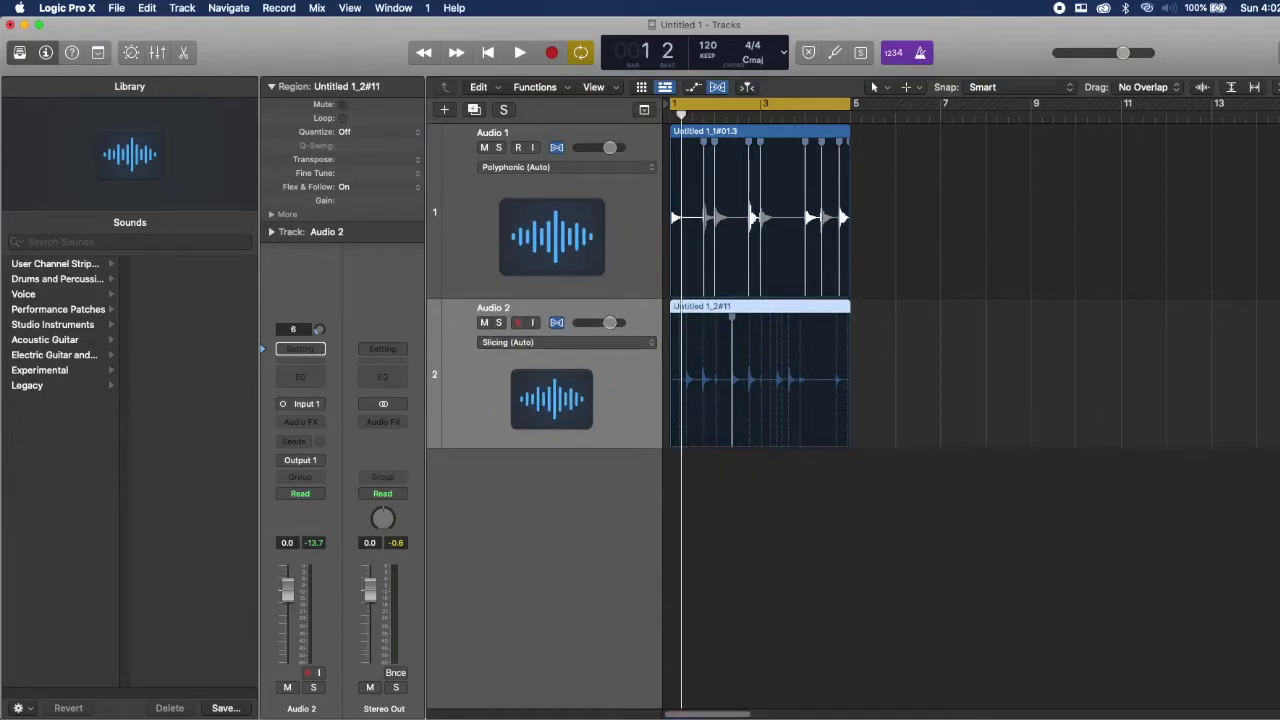
pyautogui.press('super+Down')
pyautogui.press('super+Right')
pyautogui.press('super+Right')
pyautogui.press('super+Right')
pyautogui.press('super+Right')
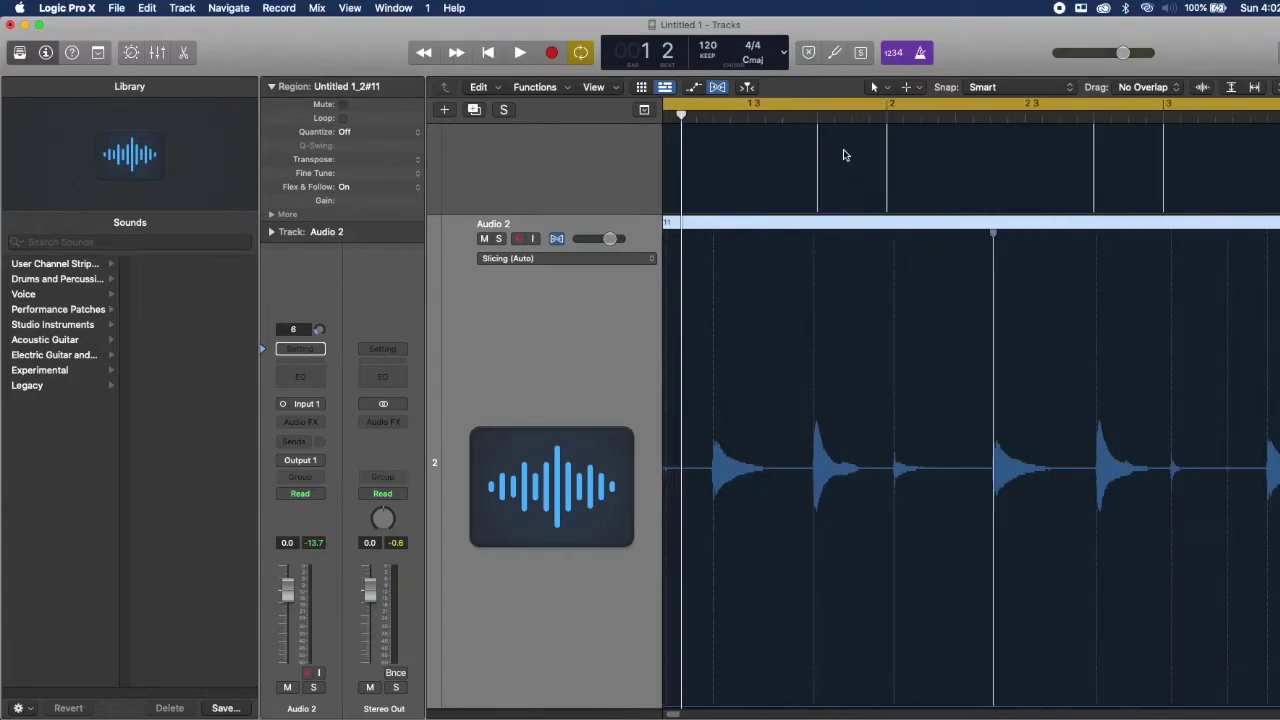
pyautogui.click(714, 240)
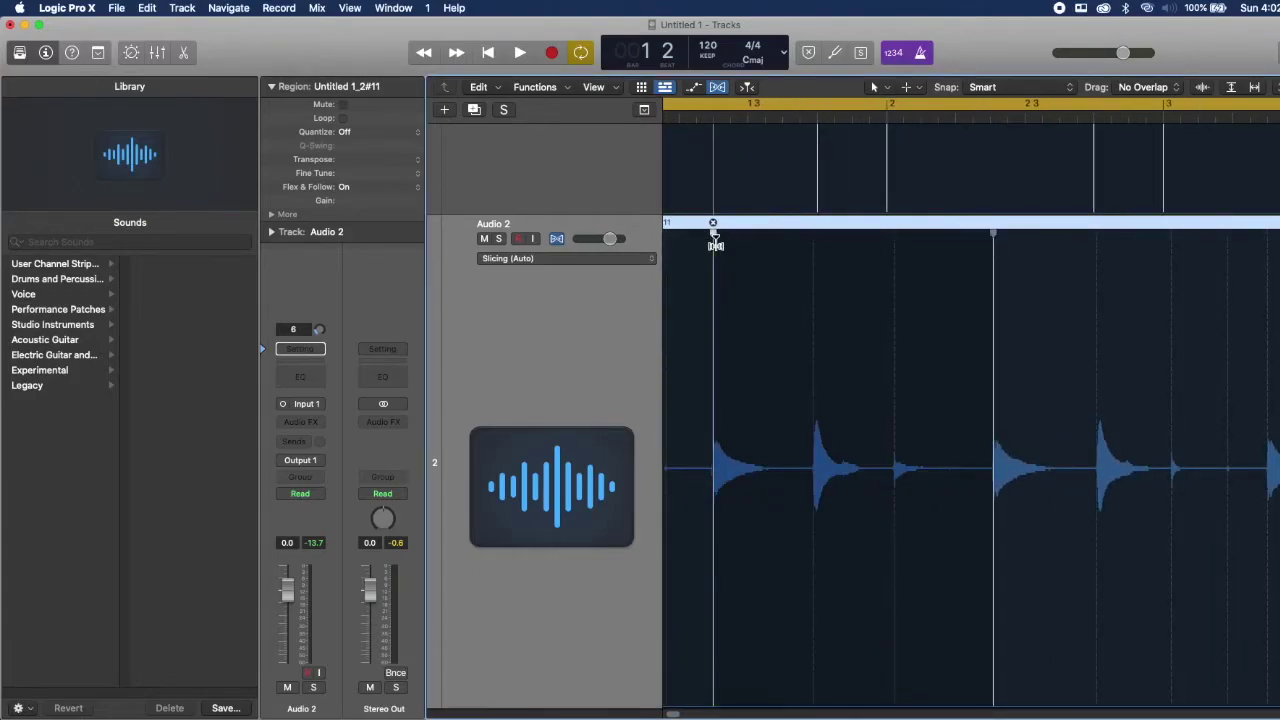
pyautogui.click(820, 245)
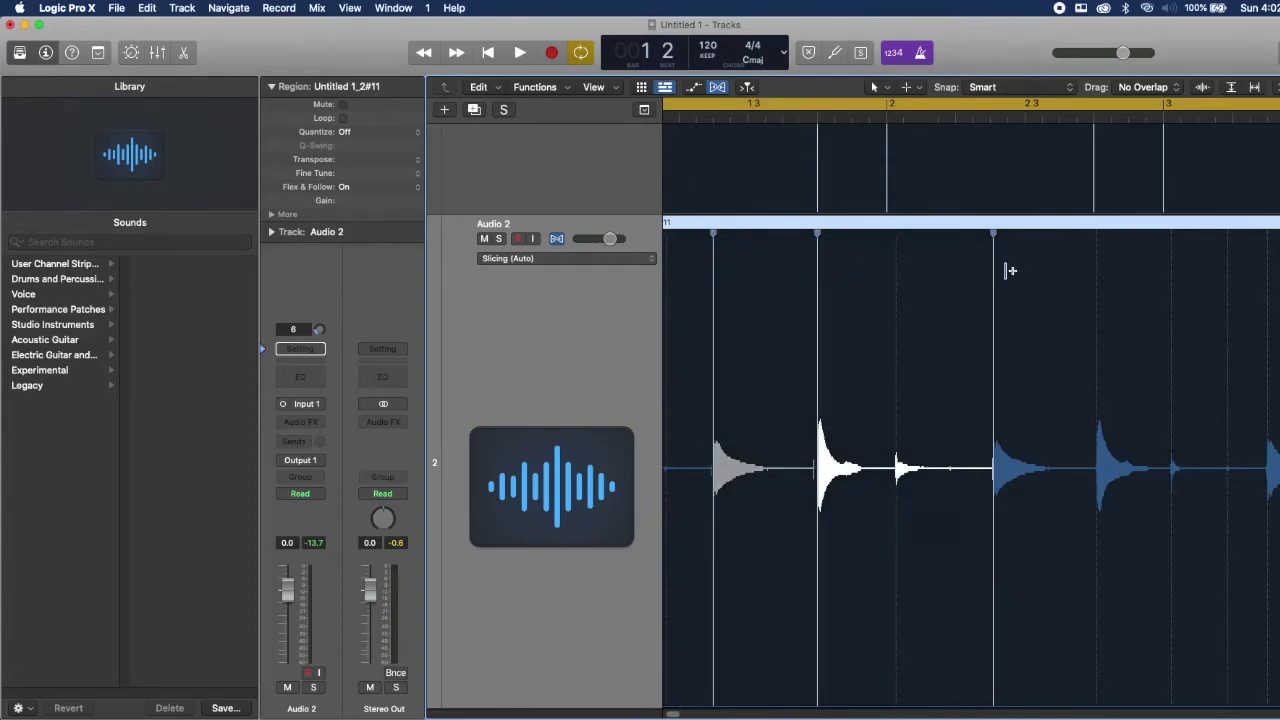
pyautogui.moveTo(898, 241); pyautogui.dragTo(879, 245)
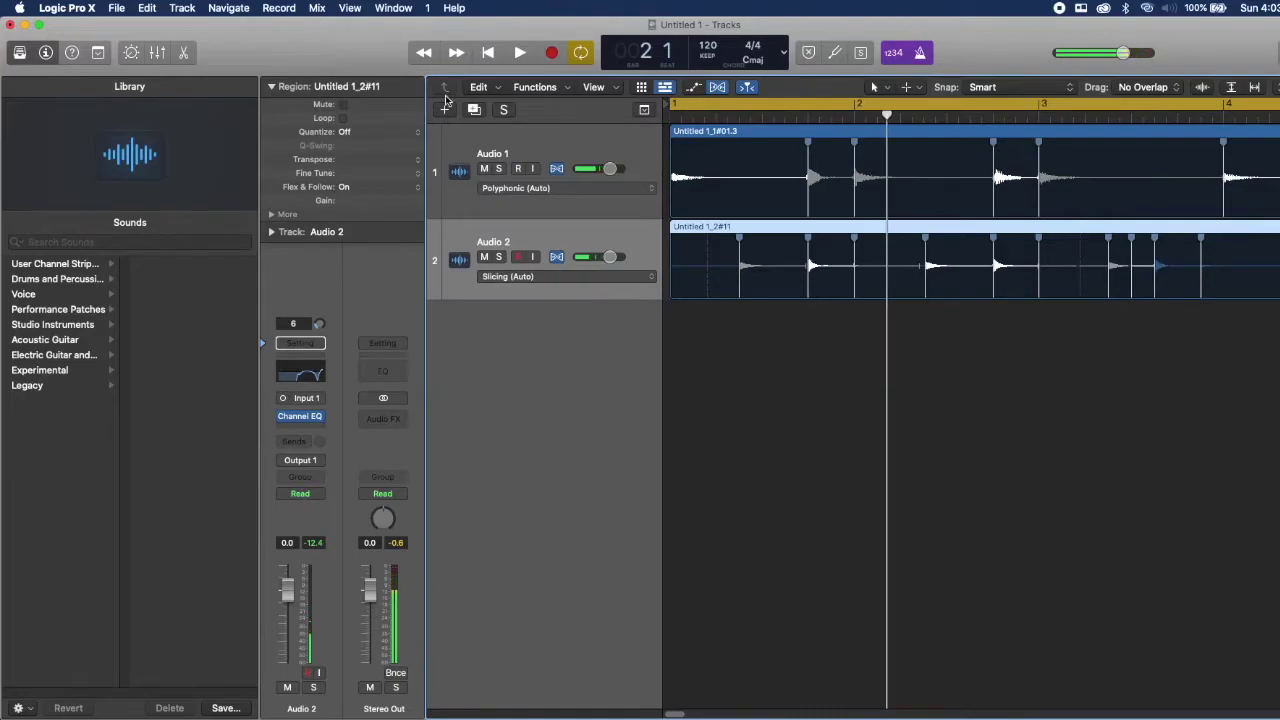
# Add a third audio track with Audio 2's settings and record a take on it from bar 1 to bar 5
pyautogui.press('super+d')
pyautogui.press('Return')
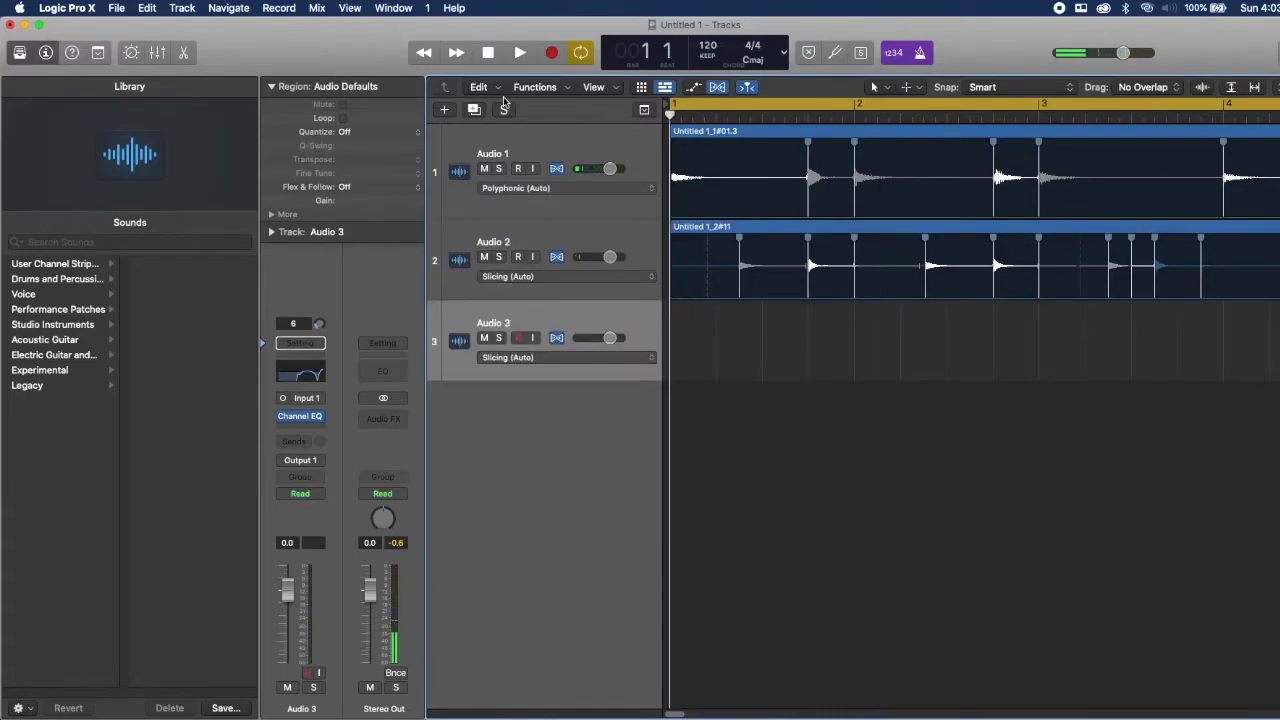
pyautogui.click(552, 53)
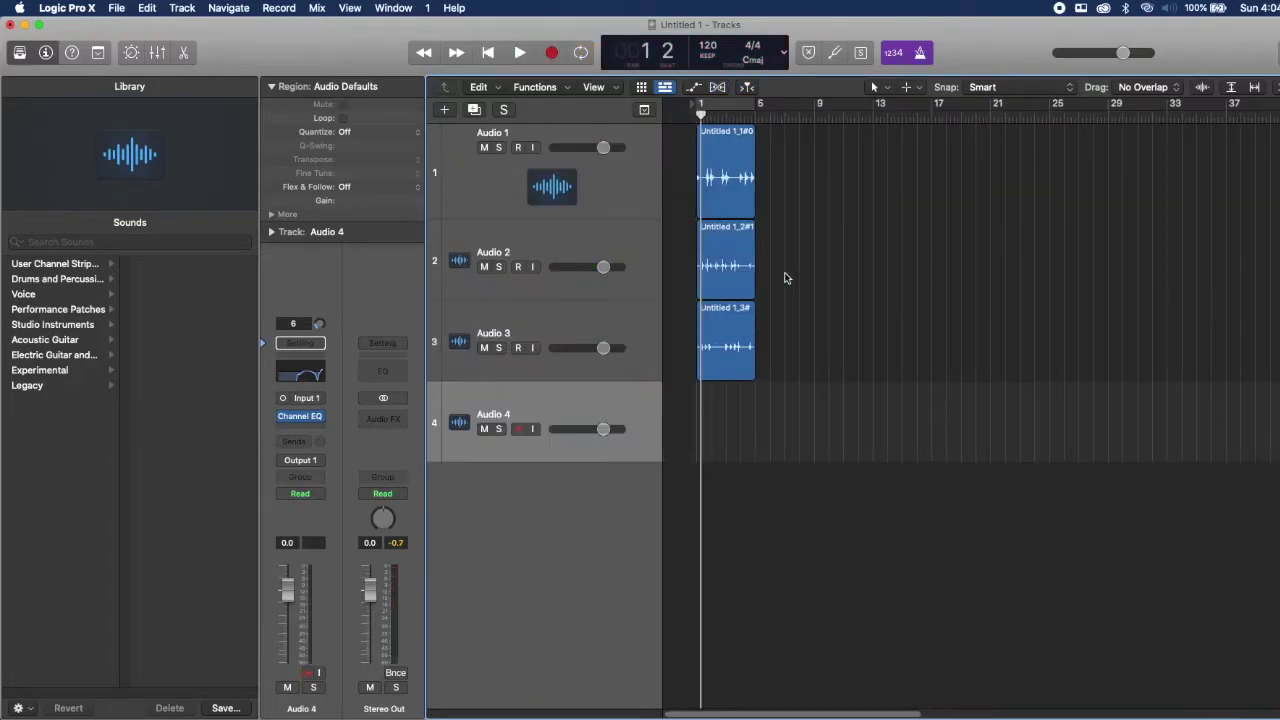
# Record a take on the Audio 4 track starting from bar 1
pyautogui.press('Return')
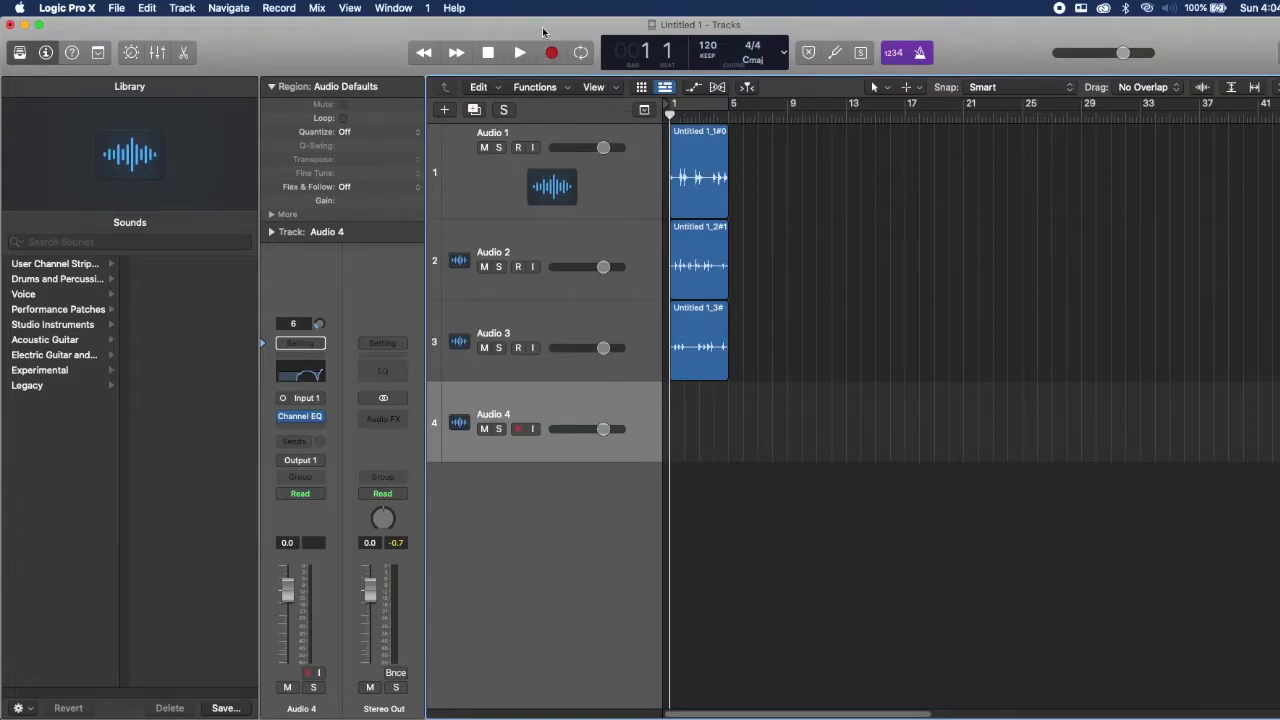
pyautogui.click(556, 51)
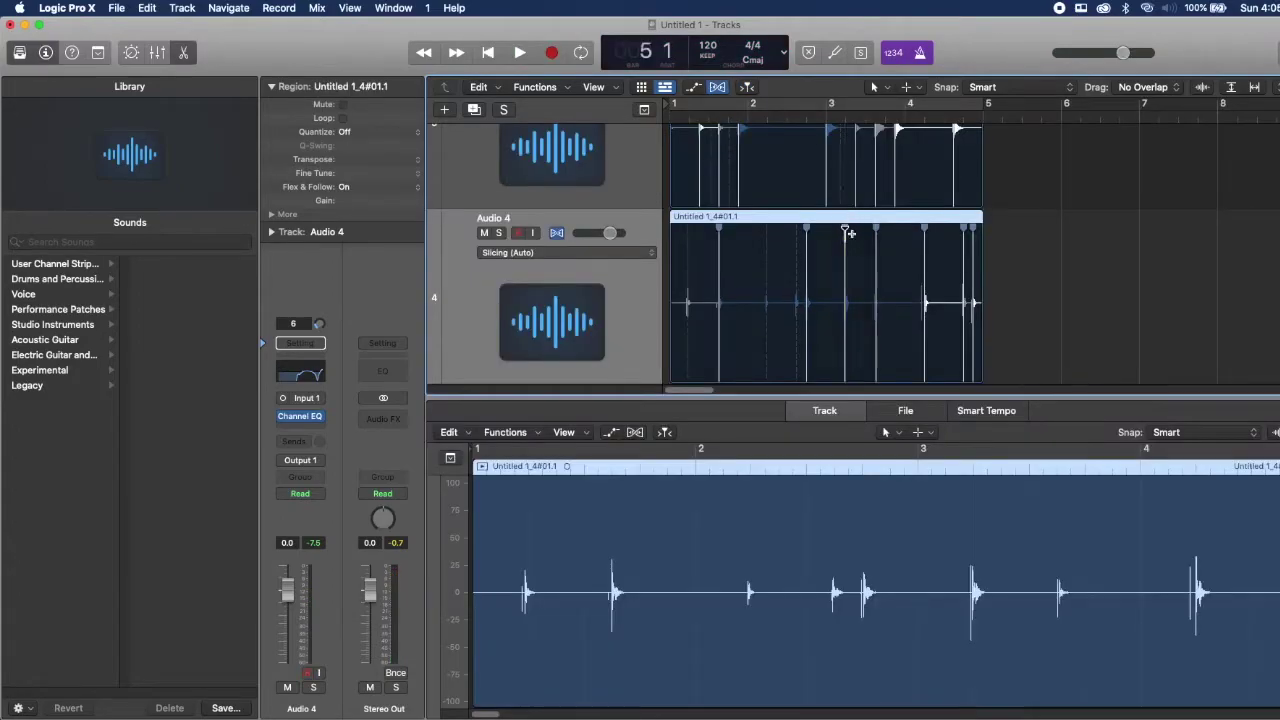
# Add flex markers on the remaining unmarked hits in the Audio 4 region and play the four bars with cycle on
pyautogui.click(767, 236)
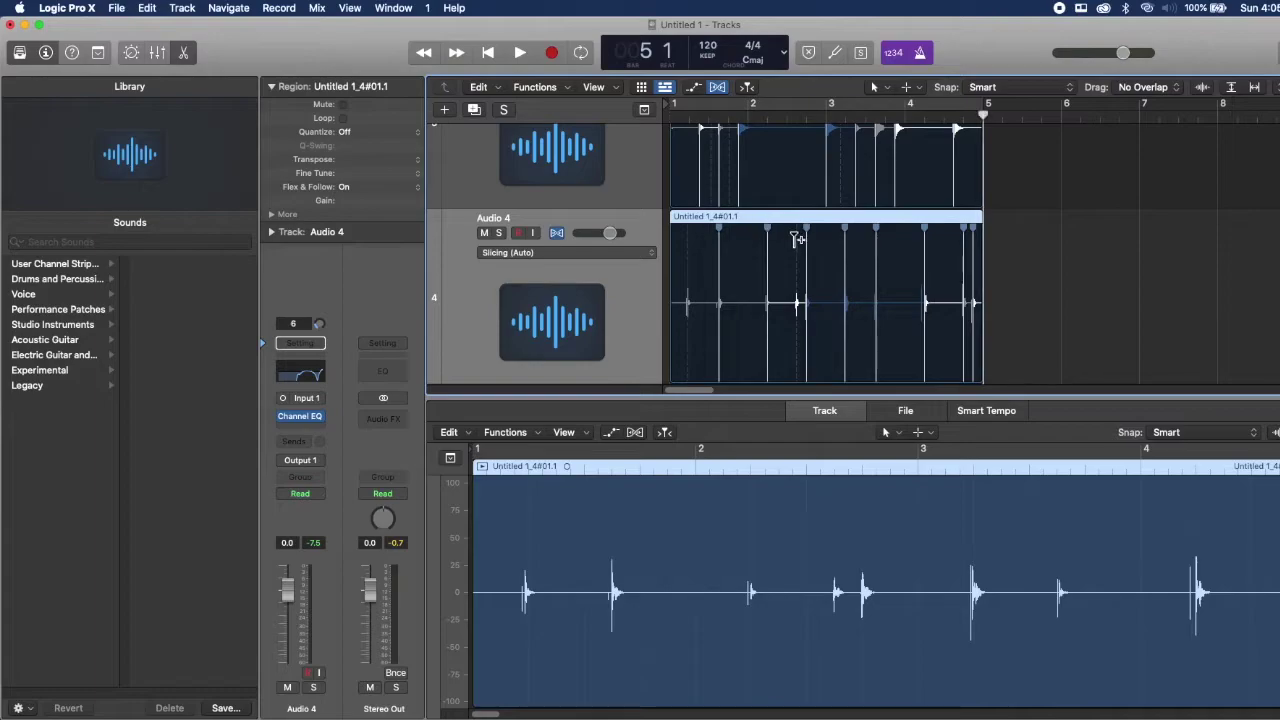
pyautogui.click(795, 236)
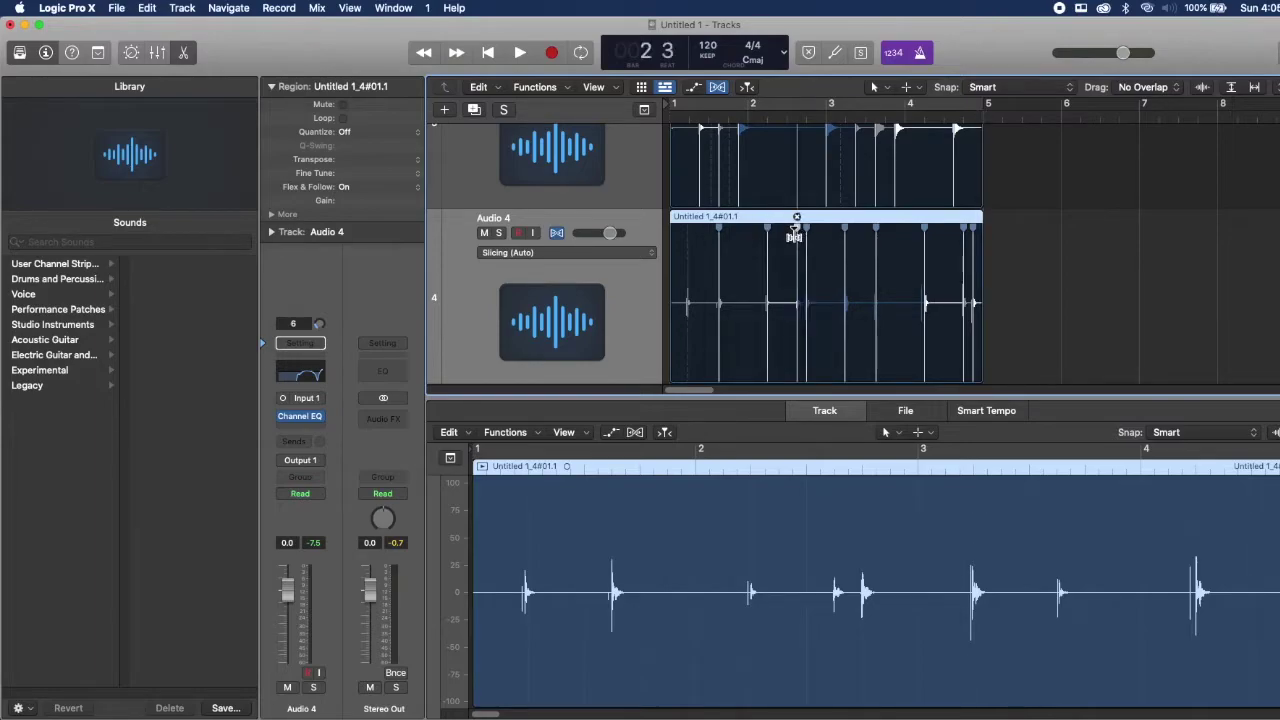
pyautogui.click(689, 229)
pyautogui.press('c')
pyautogui.press('space')
# Insert a mono Pitch Shifter after the Channel EQ on the Audio 4 track
pyautogui.click(295, 432)
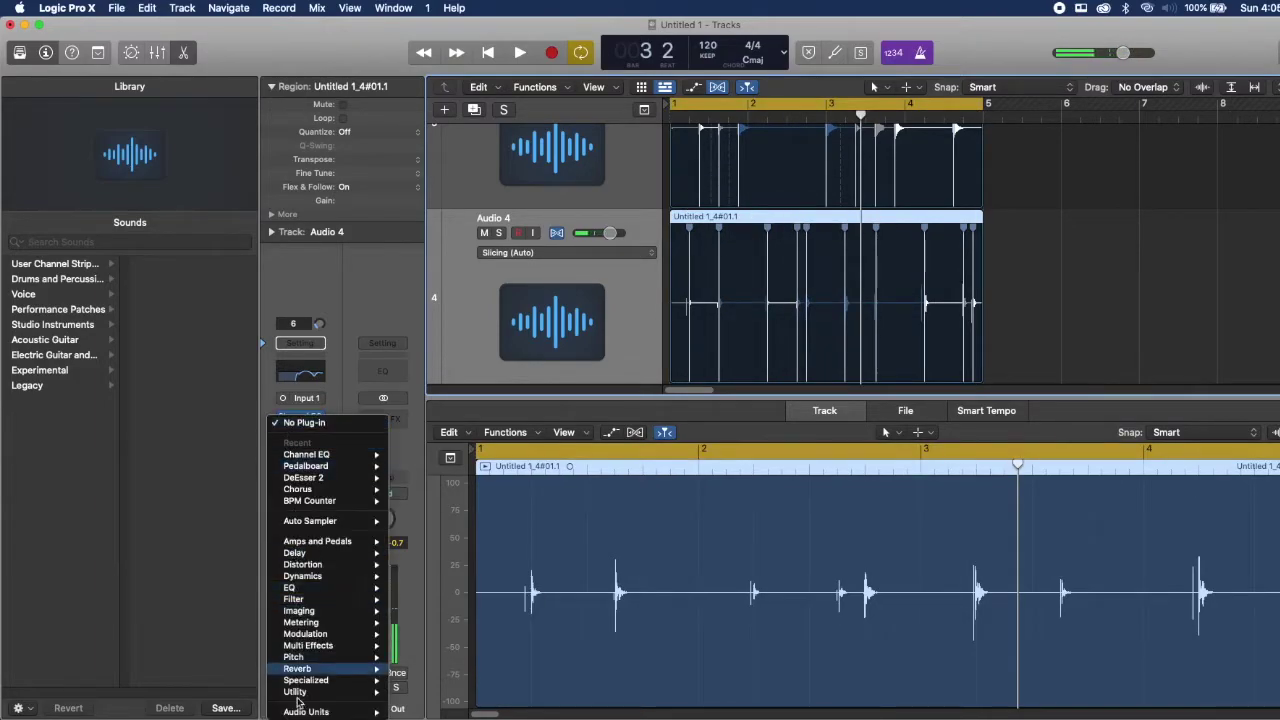
pyautogui.moveTo(291, 659)
pyautogui.moveTo(435, 669)
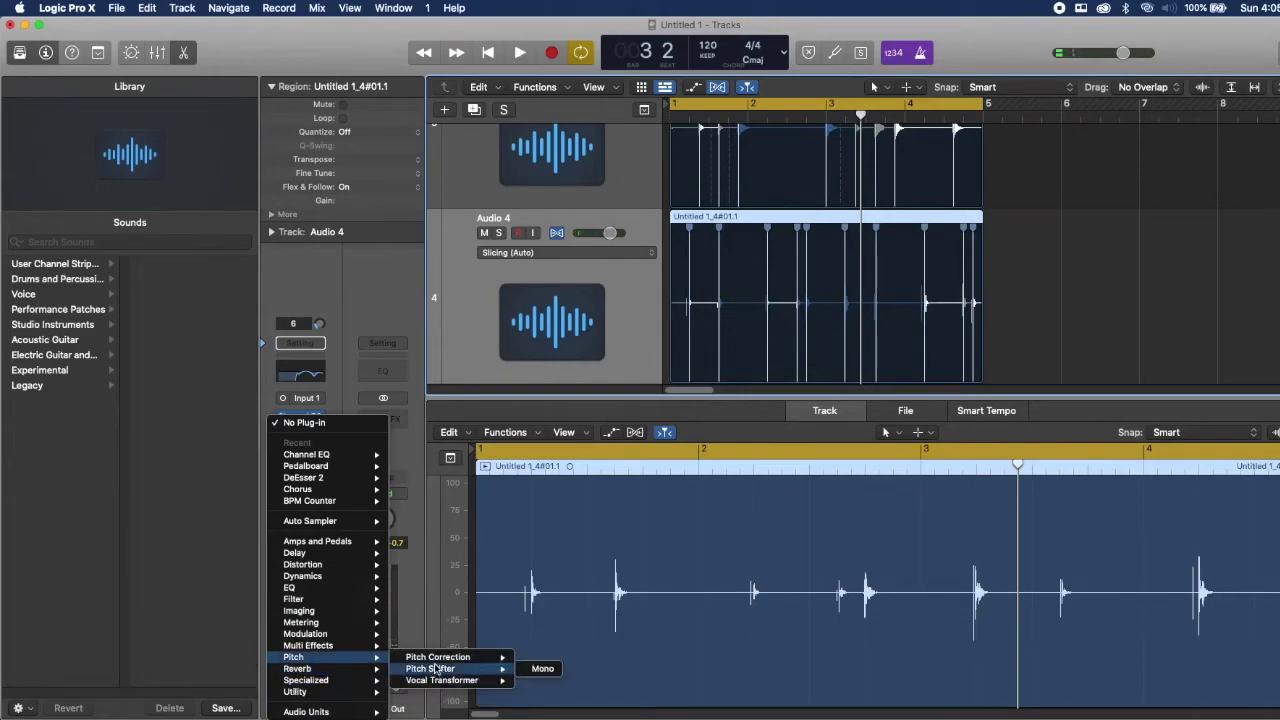
pyautogui.click(531, 670)
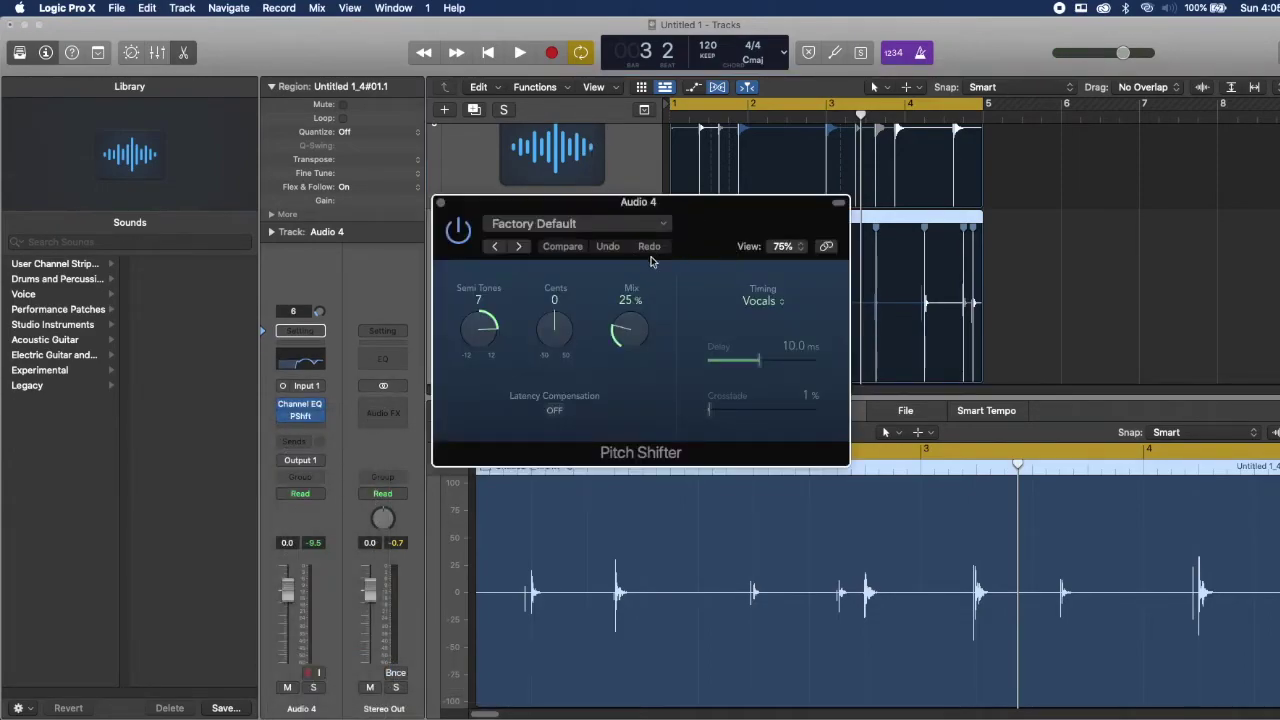
pyautogui.click(743, 308)
pyautogui.click(775, 273)
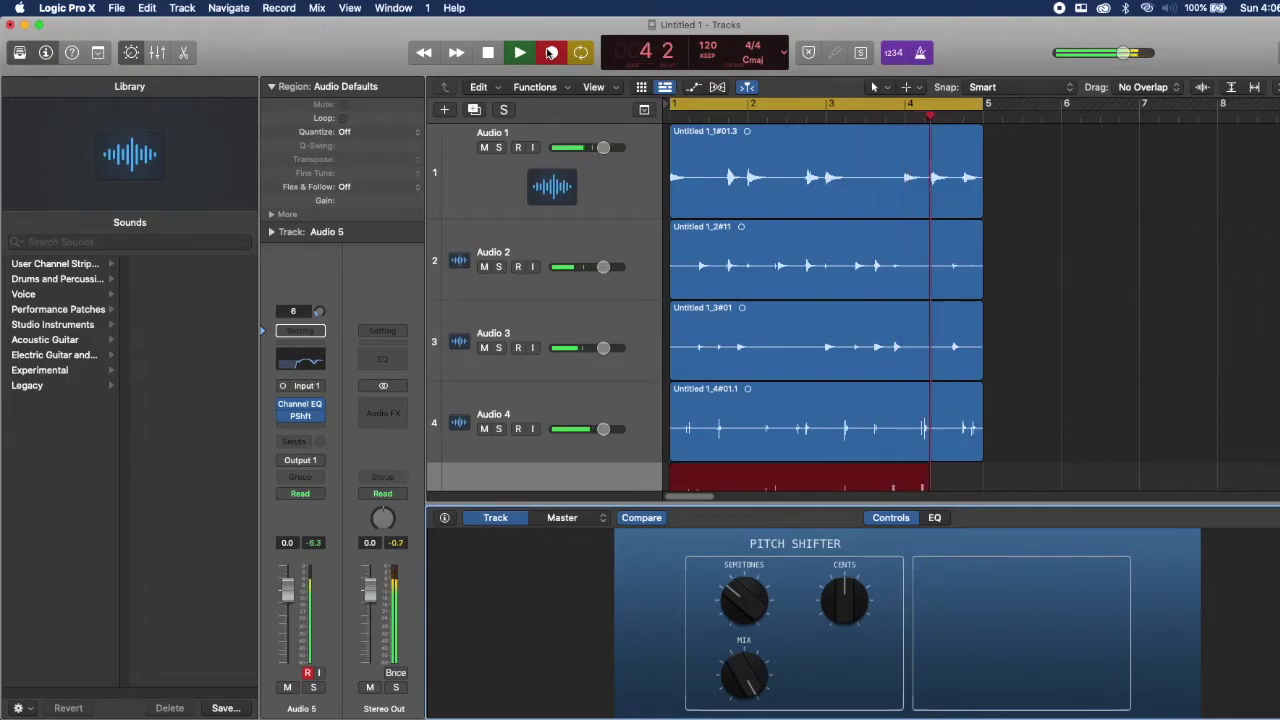
# Record a take on the Audio 5 track and delete its part from bar 1 to bar 3
pyautogui.click(550, 53)
pyautogui.click(702, 362)
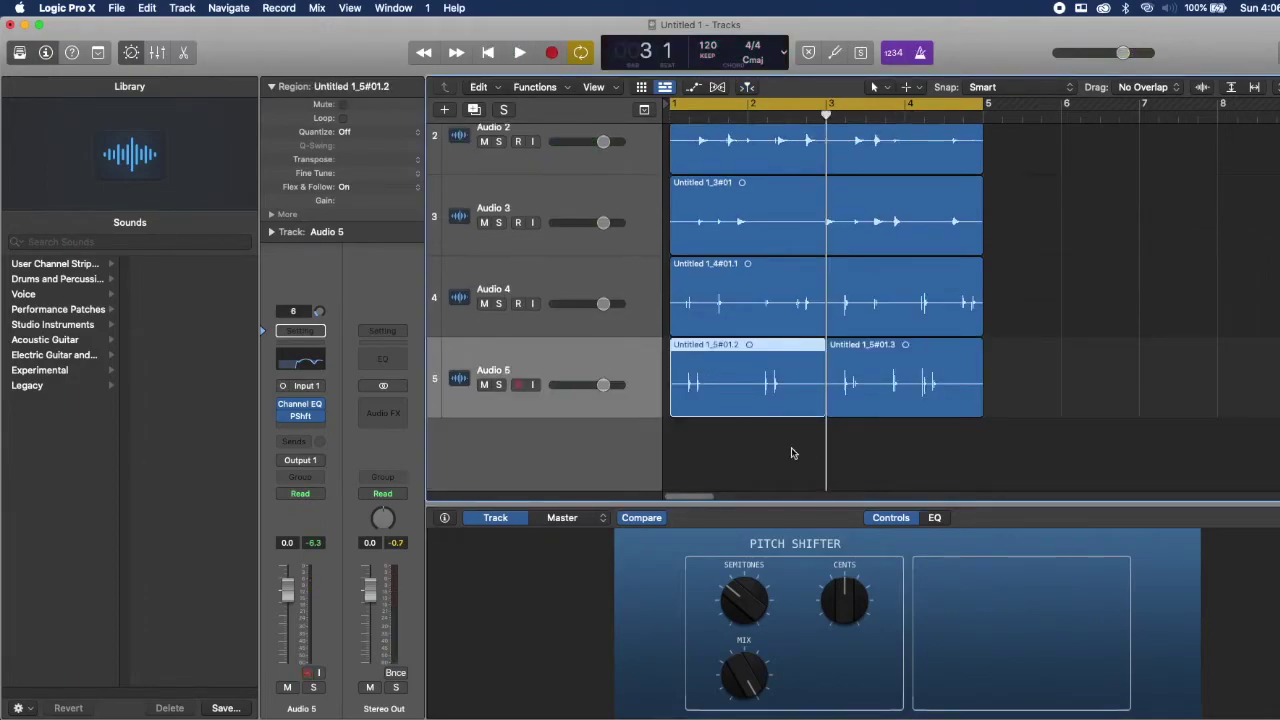
pyautogui.press('Delete')
pyautogui.press('space')
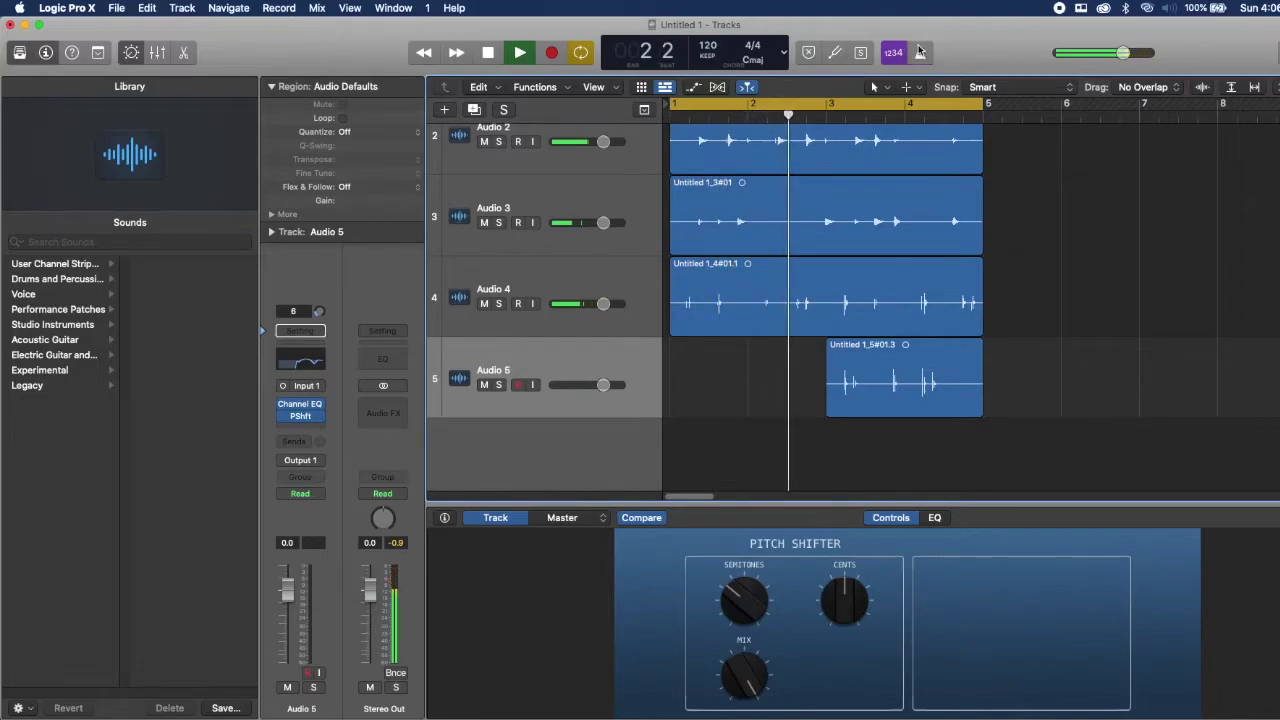
# Copy the regions on all five tracks repeatedly to fill the arrangement from bar 1 to bar 17
pyautogui.press('super+a')
pyautogui.hotkey('ctrl', 'b')
pyautogui.click(743, 290)
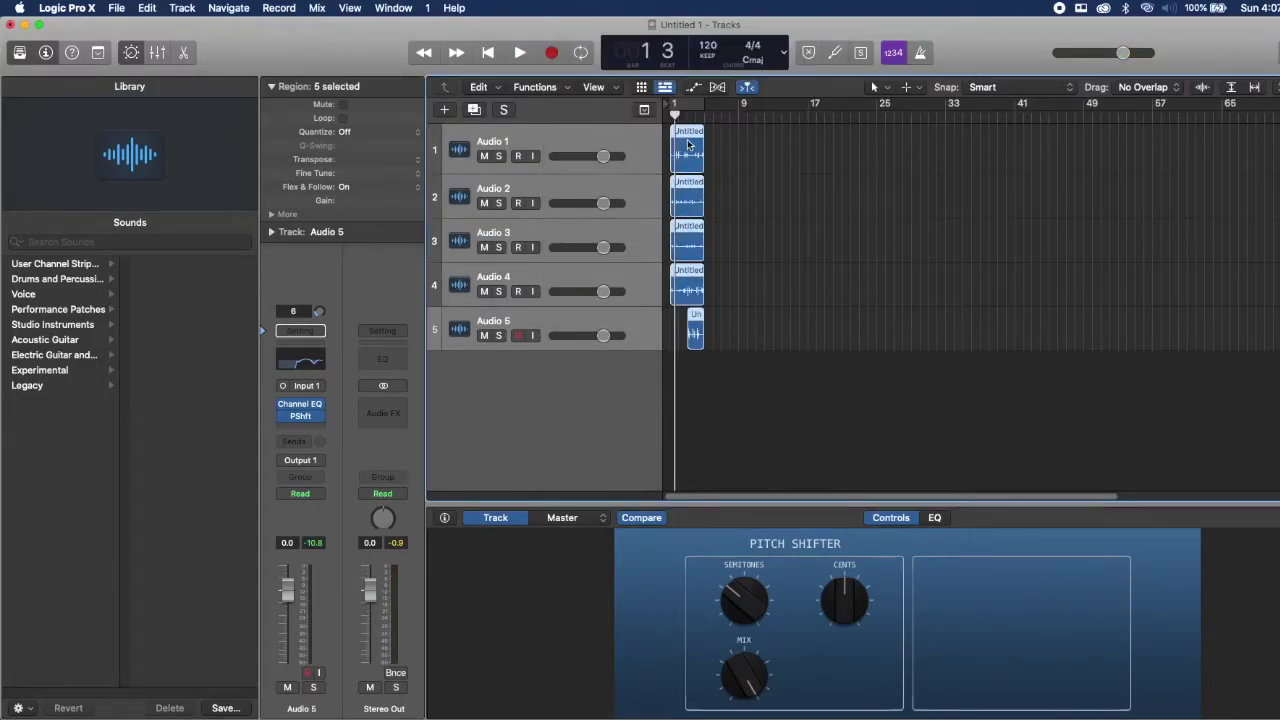
pyautogui.moveTo(706, 153); pyautogui.dragTo(775, 150)
pyautogui.press('super+a')
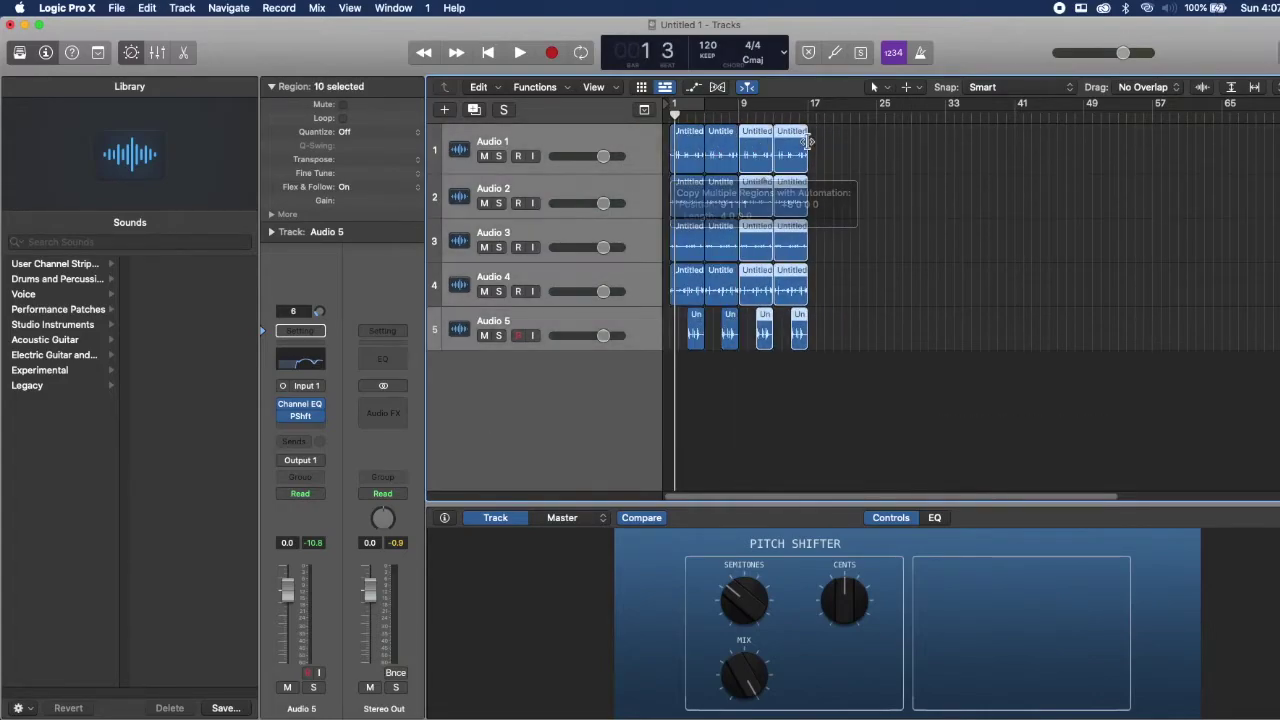
# Delete the first region on each of the Audio 2, Audio 3, Audio 4 and Audio 5 tracks
pyautogui.click(688, 198)
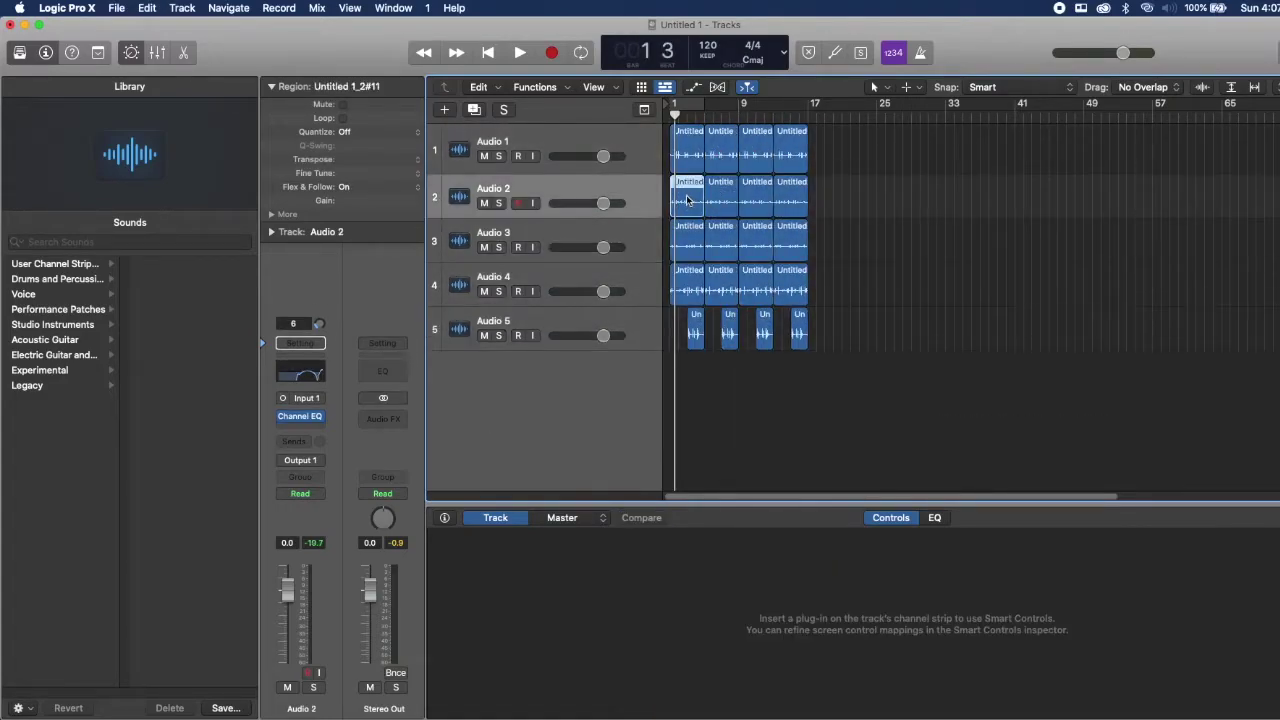
pyautogui.click(686, 237)
pyautogui.press('Delete')
pyautogui.press('space')
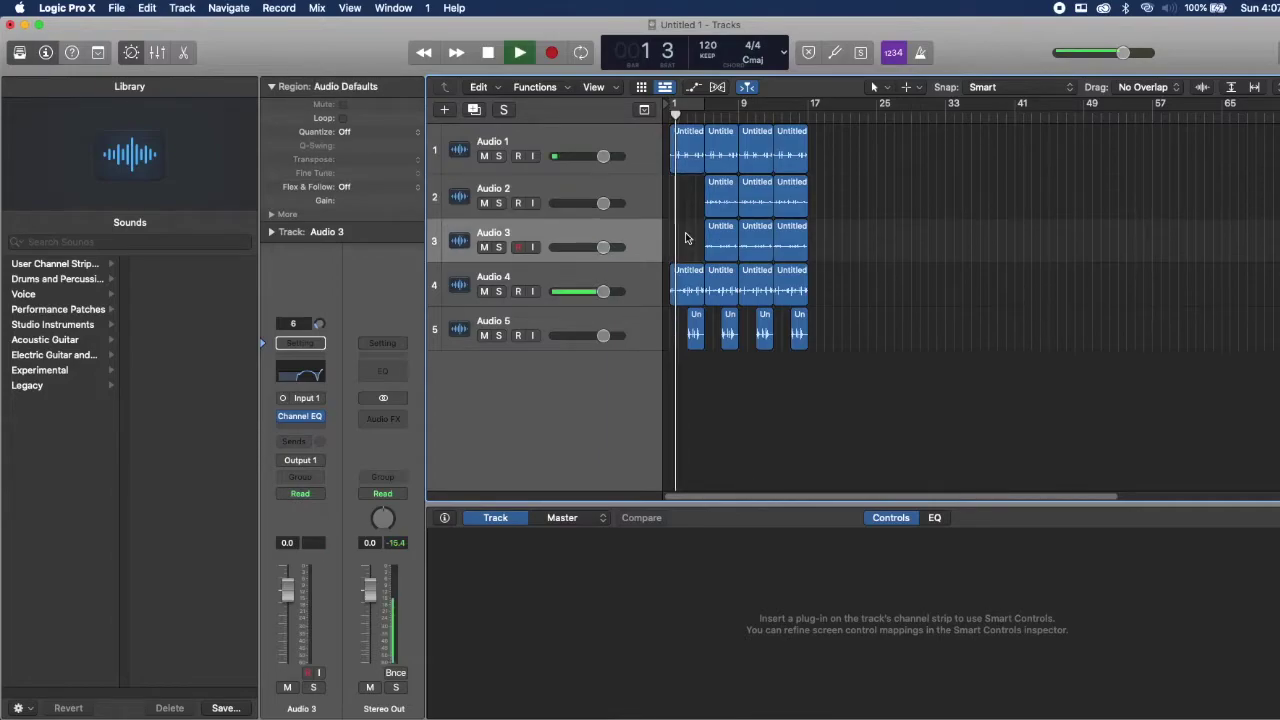
pyautogui.click(688, 285)
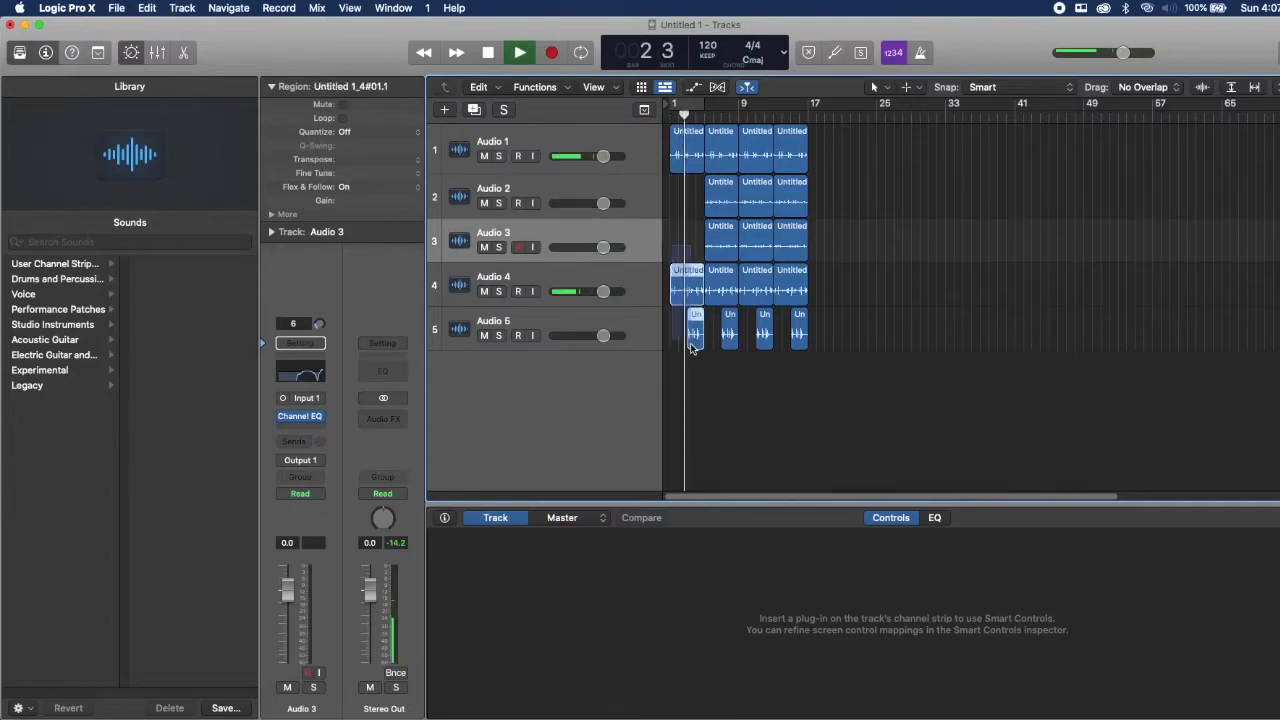
pyautogui.keyDown('shift'); pyautogui.click(694, 335); pyautogui.keyUp('shift')
pyautogui.press('Delete')
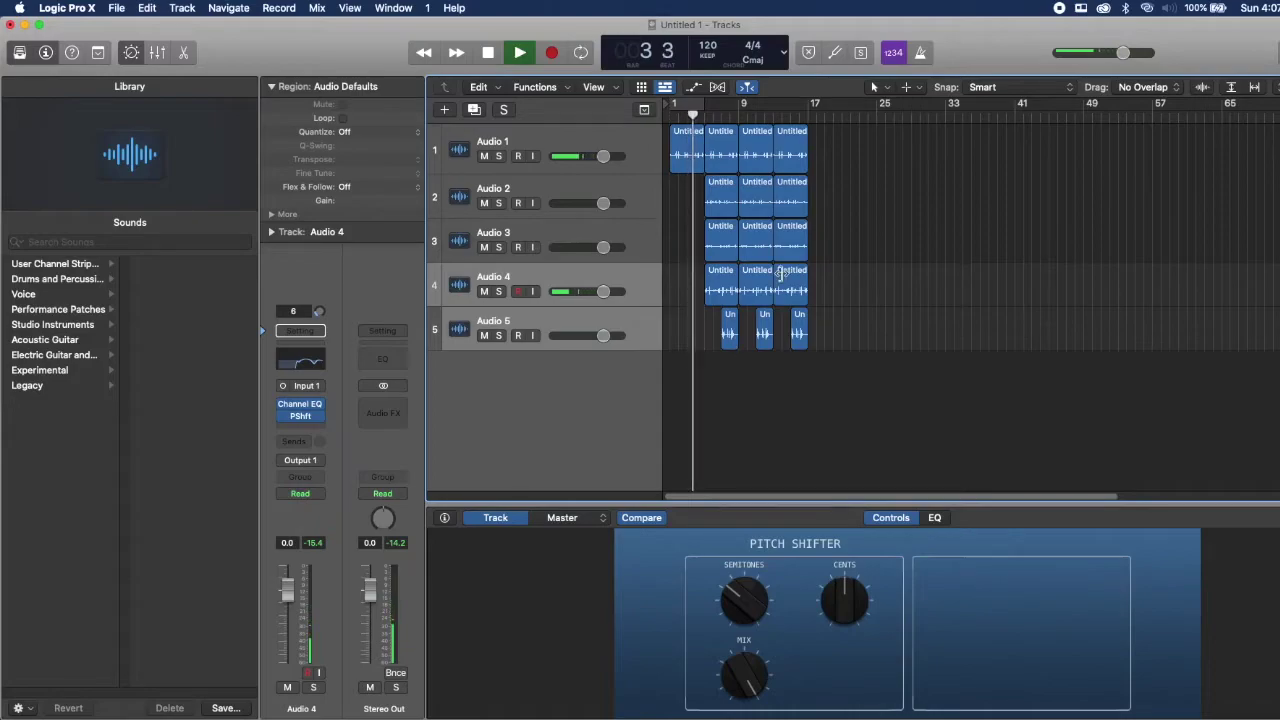
# Delete the Audio 2 region at bar 9 and shorten the Audio 1 region starting there to about two and a half bars
pyautogui.scroll(3, 760, 230)
pyautogui.scroll(-5, 737, 171)
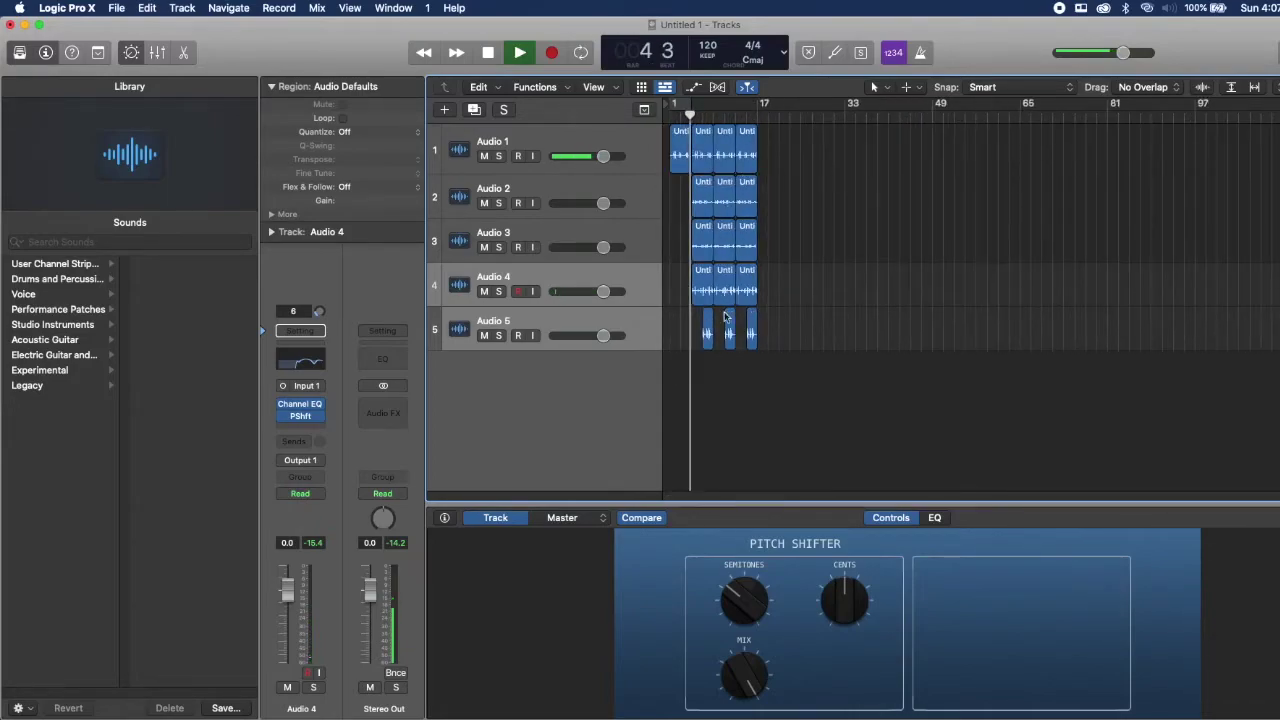
pyautogui.scroll(3, 726, 290)
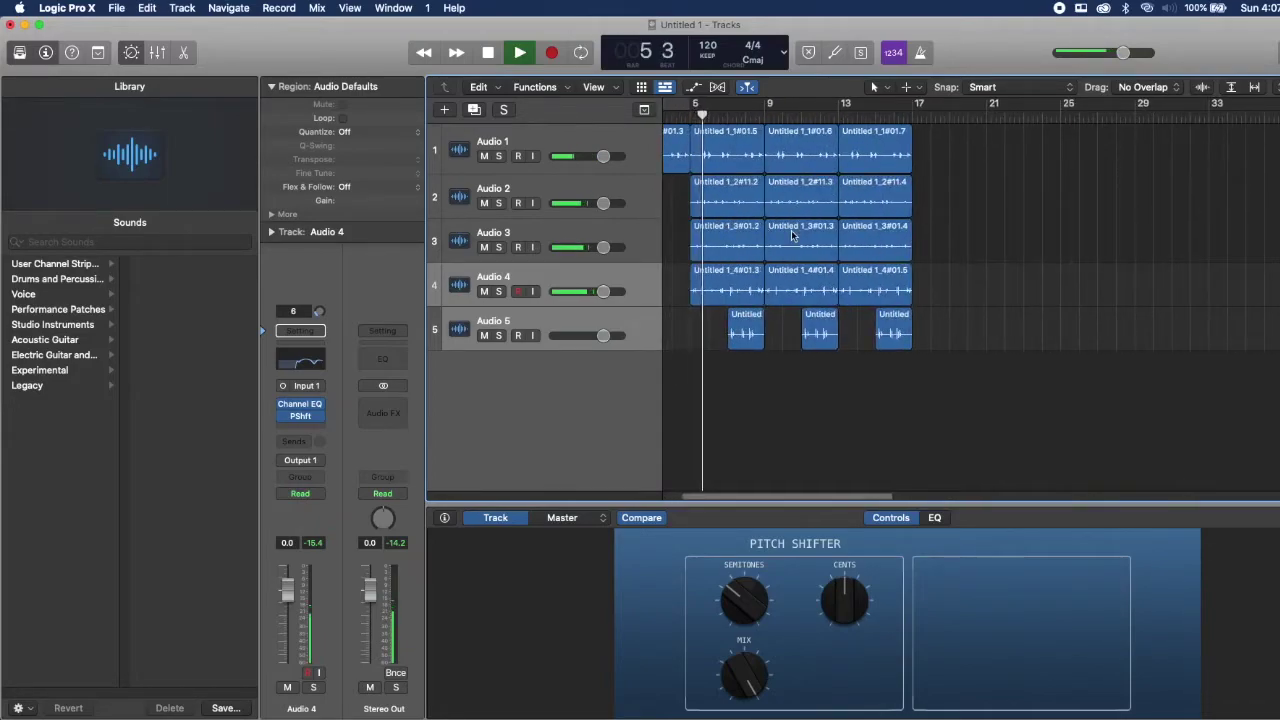
pyautogui.click(716, 240)
pyautogui.click(792, 193)
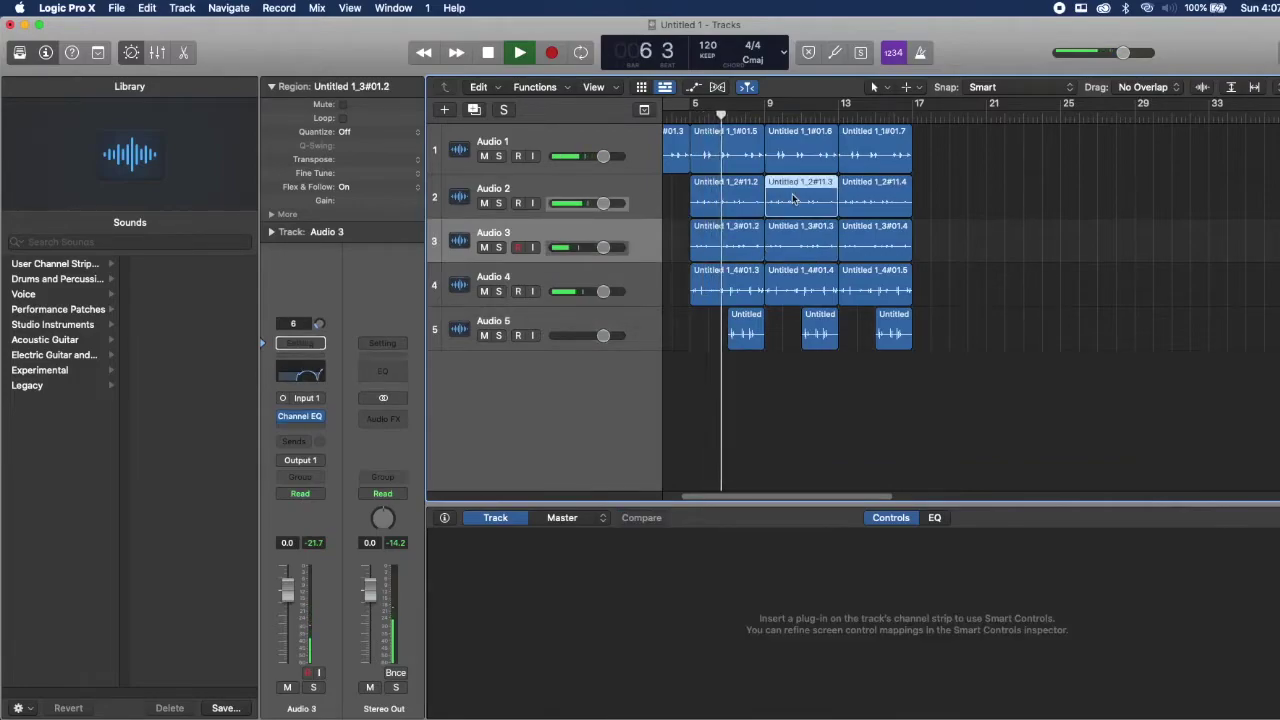
pyautogui.moveTo(880, 168); pyautogui.dragTo(912, 181)
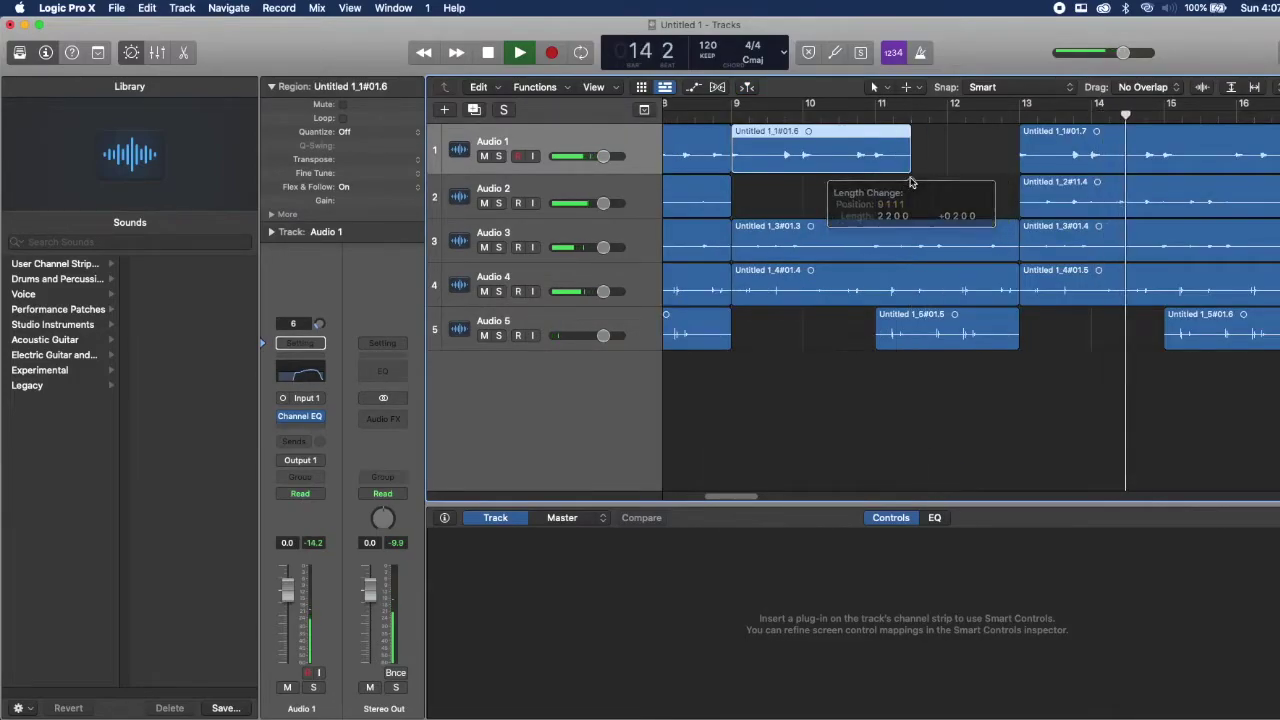
# Bounce all regions in place, muting the source and normalizing with Overload Protection Only
pyautogui.scroll(-10, 912, 181)
pyautogui.click(847, 430)
pyautogui.press('super+a')
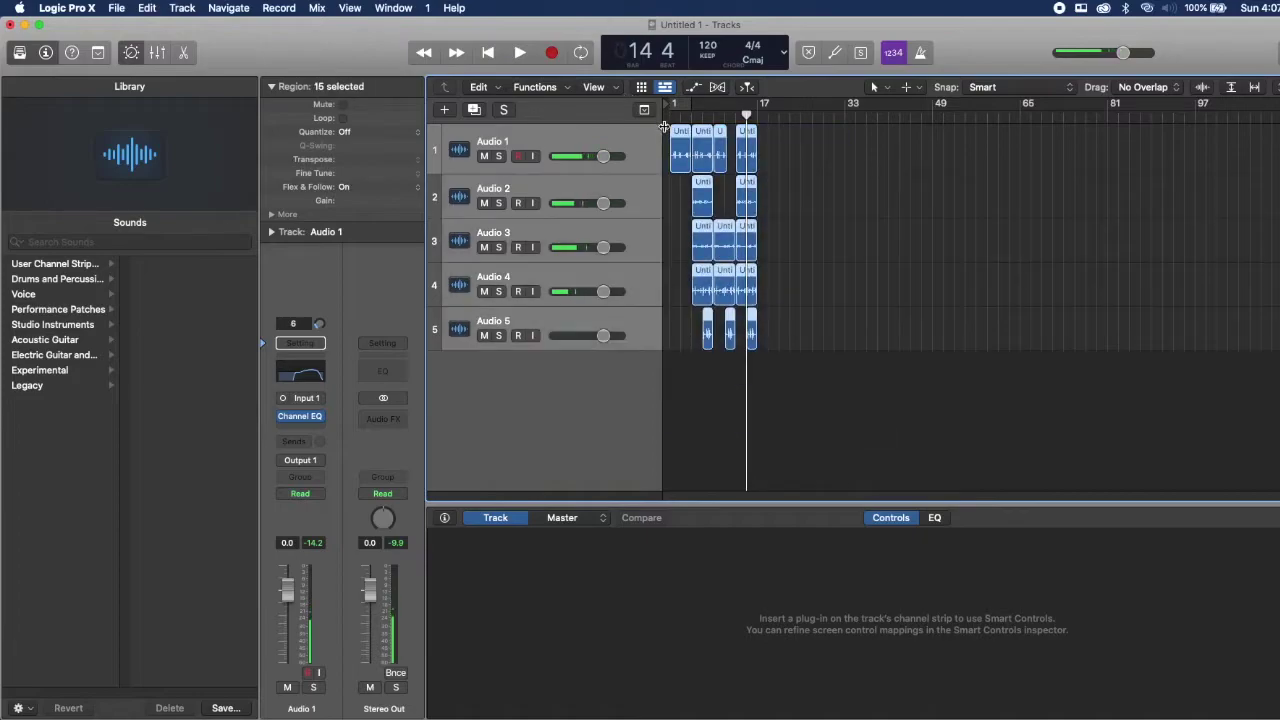
pyautogui.rightClick(682, 132)
pyautogui.click(727, 148)
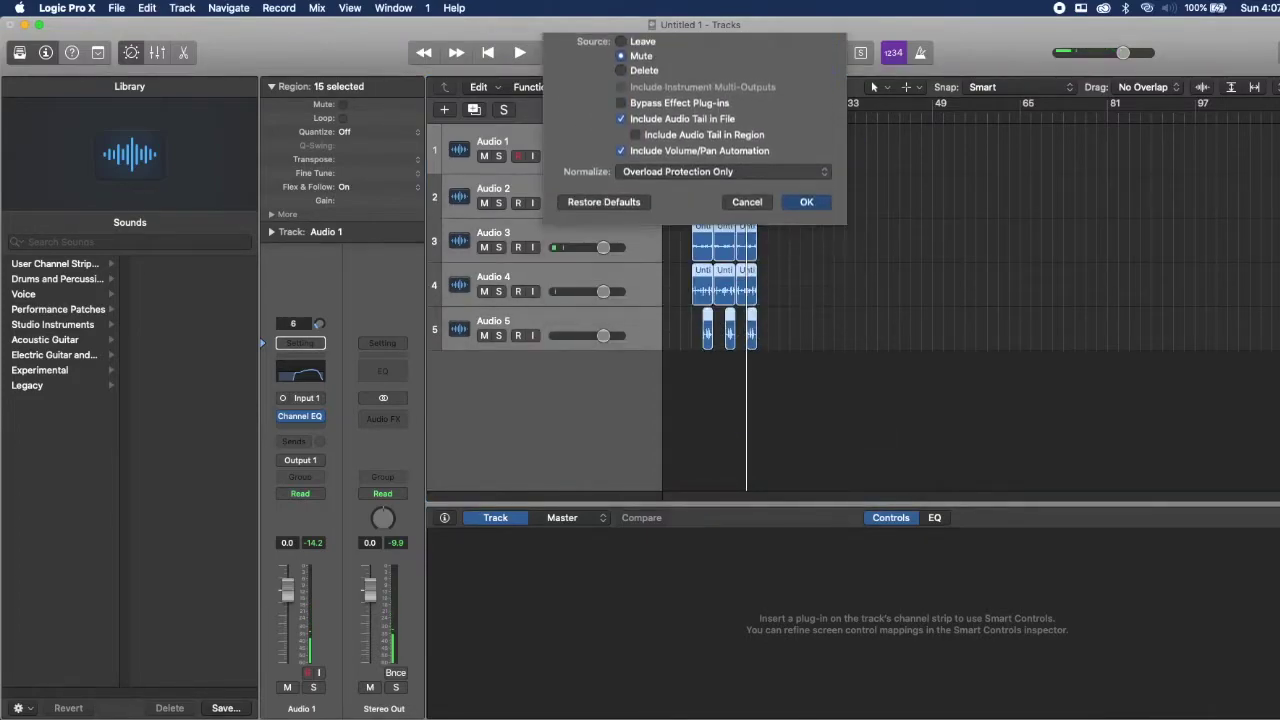
pyautogui.press('Return')
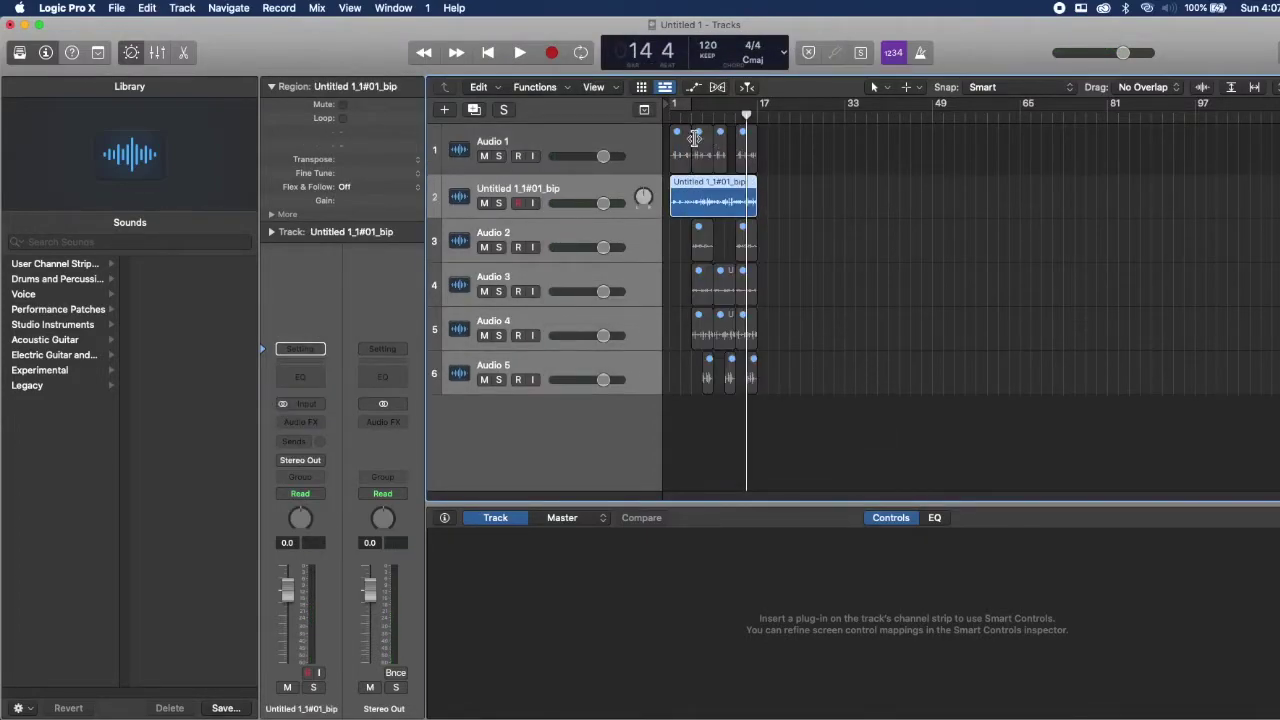
# Move the bounced track below Audio 5 and play it soloed with the cycle running from bar 1 to bar 17
pyautogui.moveTo(599, 178); pyautogui.dragTo(484, 384)
pyautogui.click(498, 376)
pyautogui.press('space')
pyautogui.press('space')
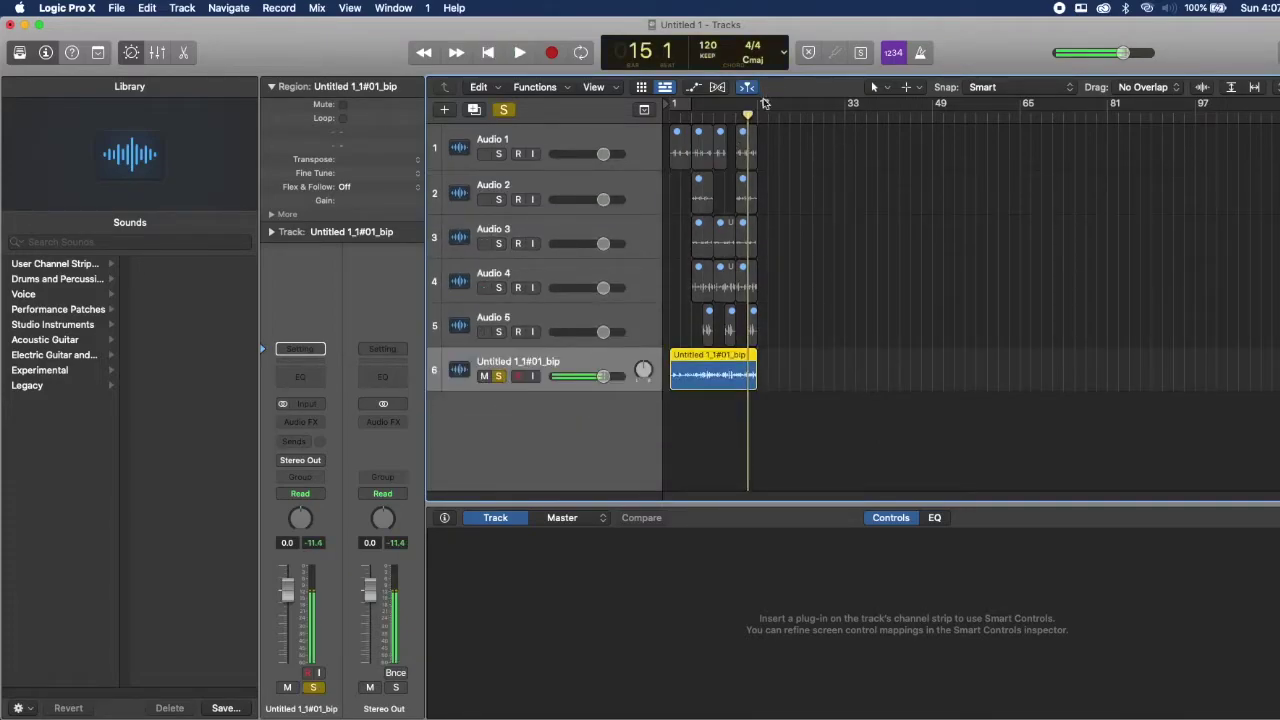
pyautogui.press('c')
pyautogui.press('space')
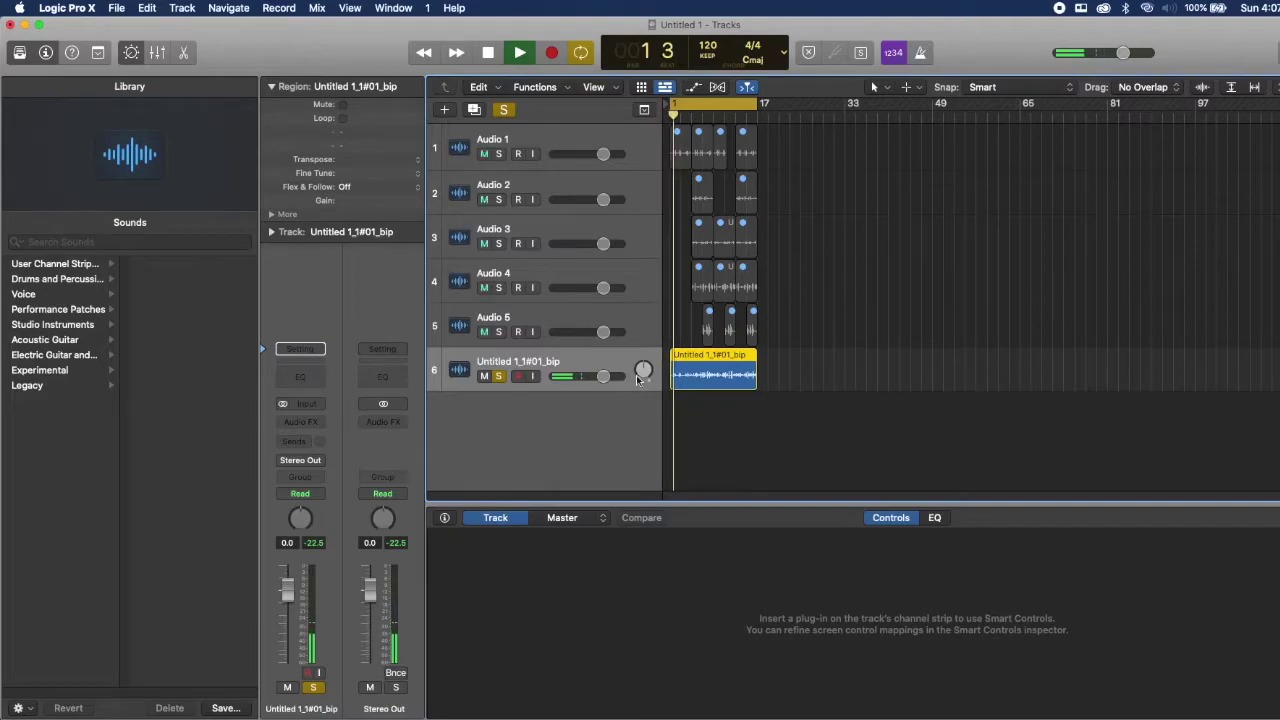
# Add a Channel EQ to the bounced track and cut about 4.1 dB around 448 Hz
pyautogui.click(300, 376)
pyautogui.moveTo(766, 383); pyautogui.dragTo(752, 408)
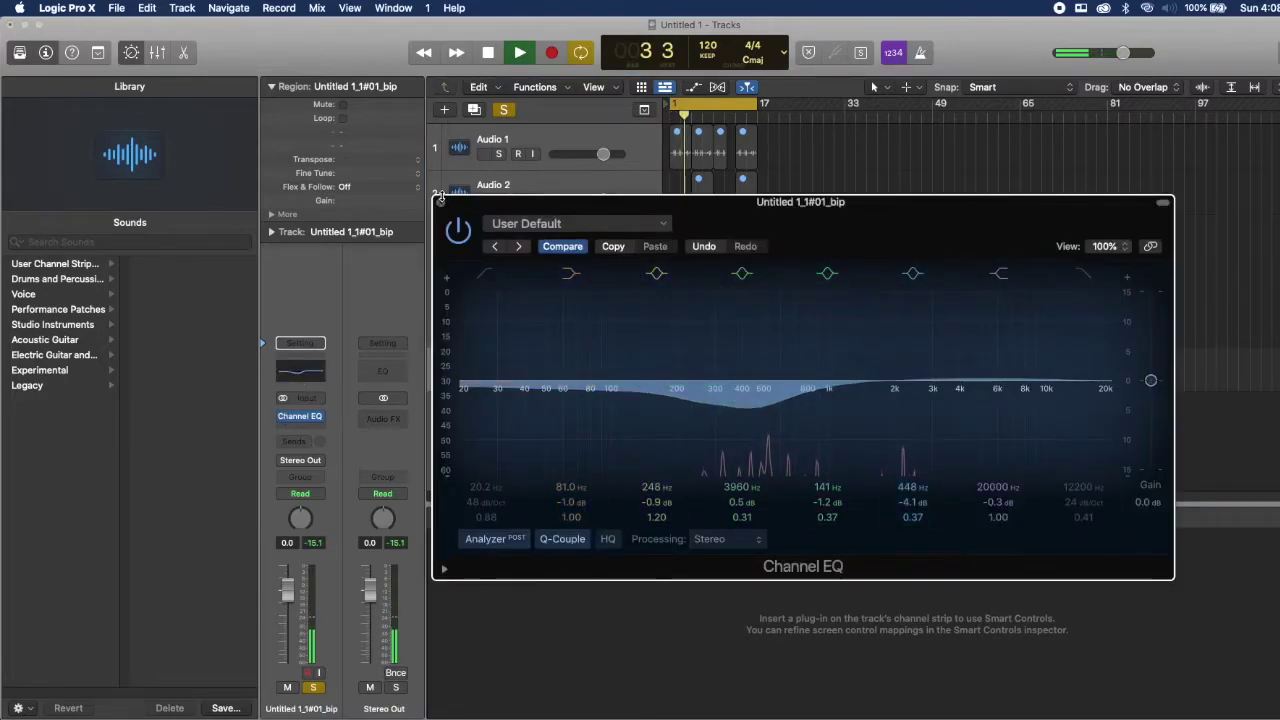
pyautogui.click(443, 203)
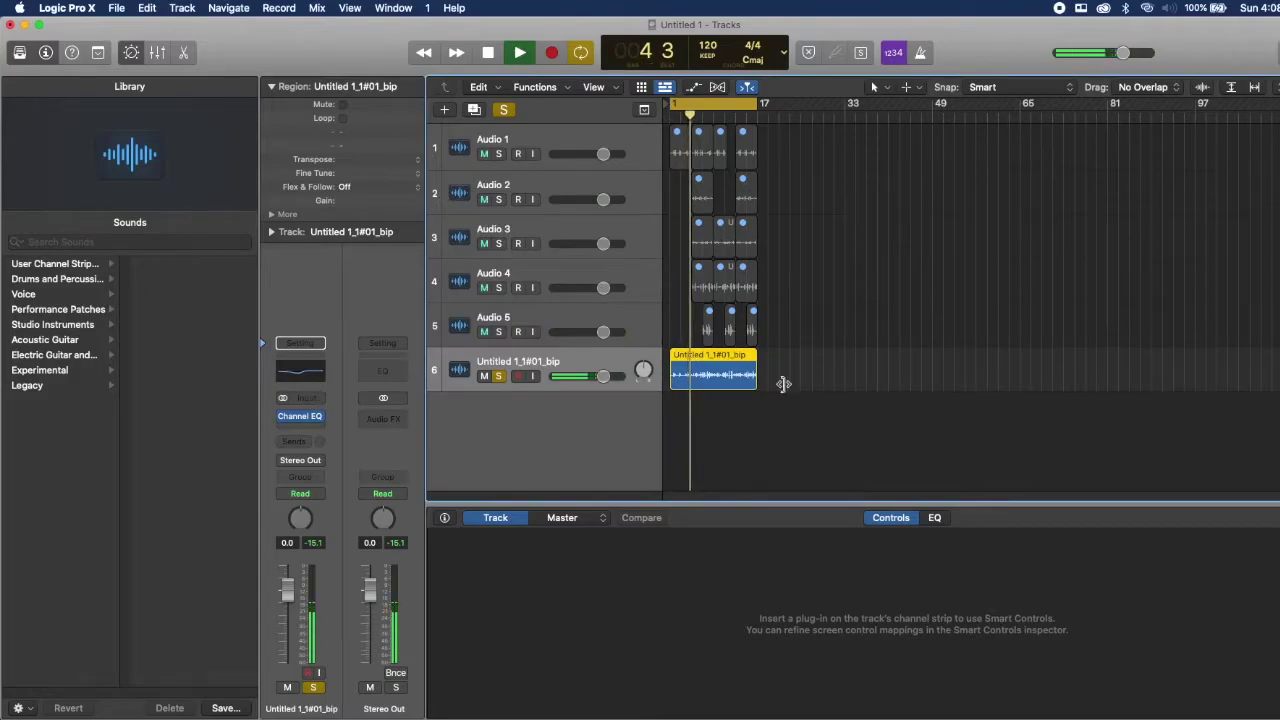
# Hide the Audio 1 to Audio 5 tracks so only the bounced track is shown
pyautogui.click(579, 143)
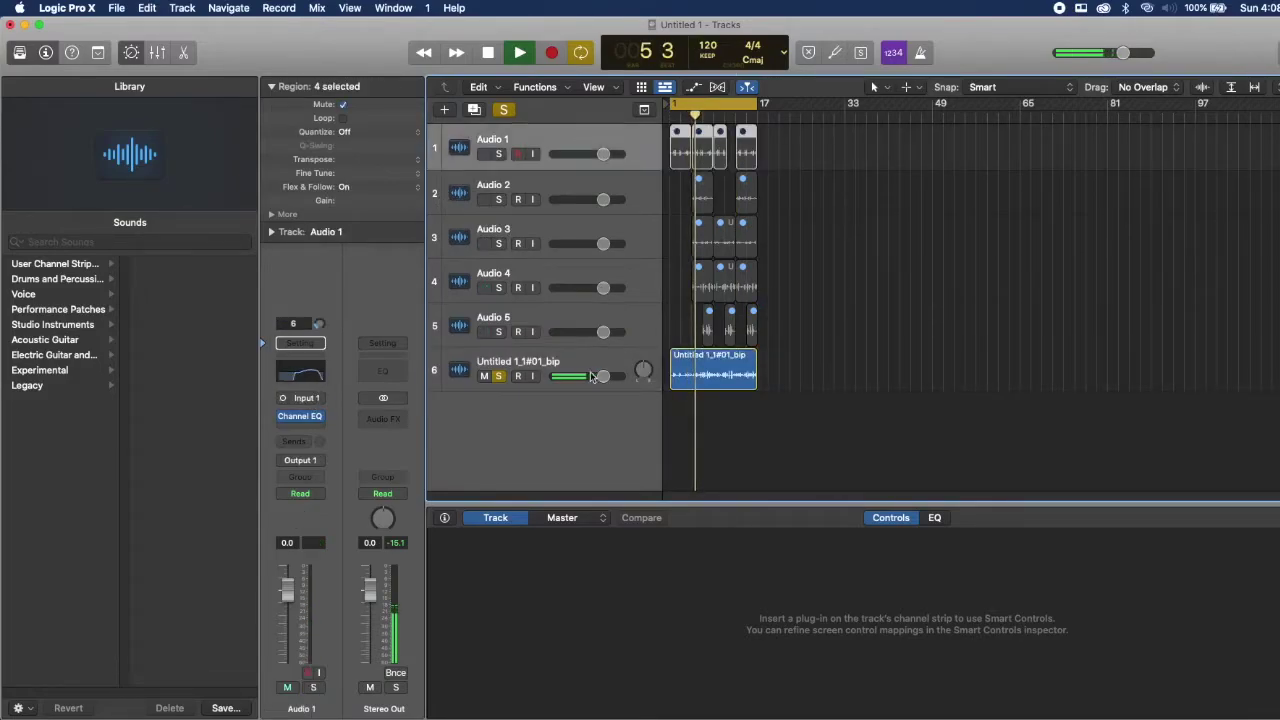
pyautogui.keyDown('shift'); pyautogui.click(572, 312); pyautogui.keyUp('shift')
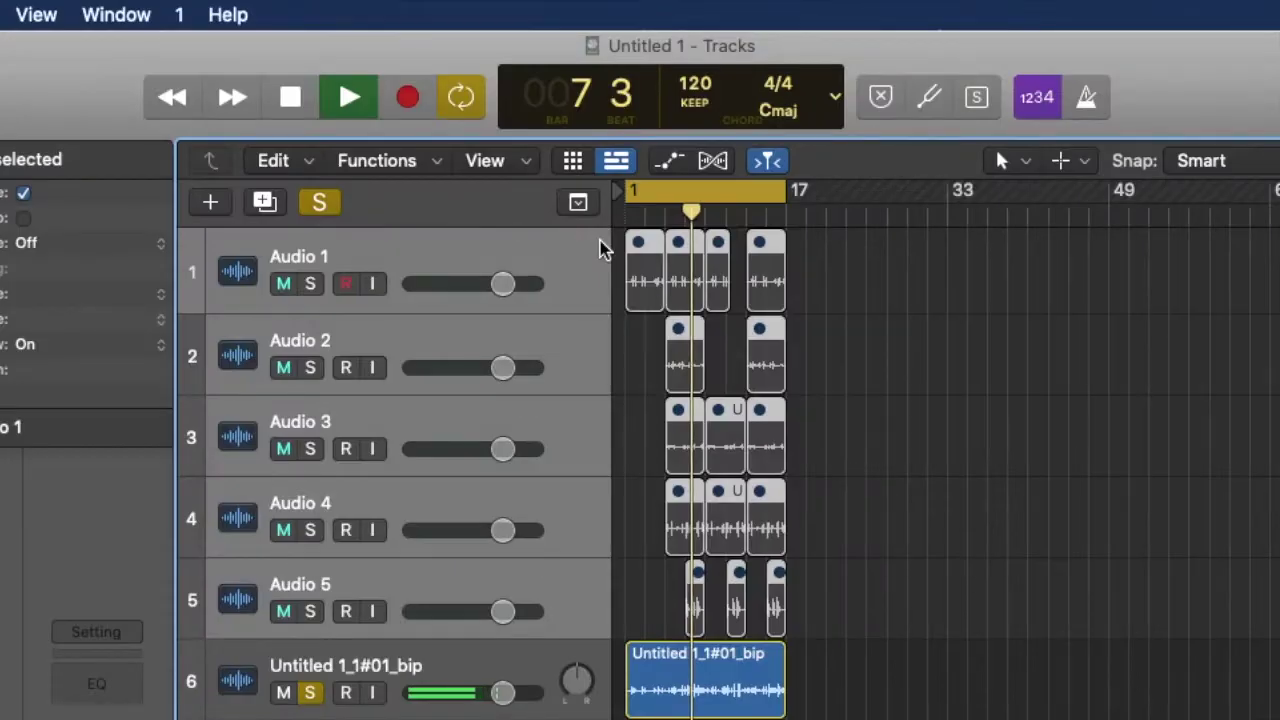
pyautogui.hotkey('ctrl', 'h')
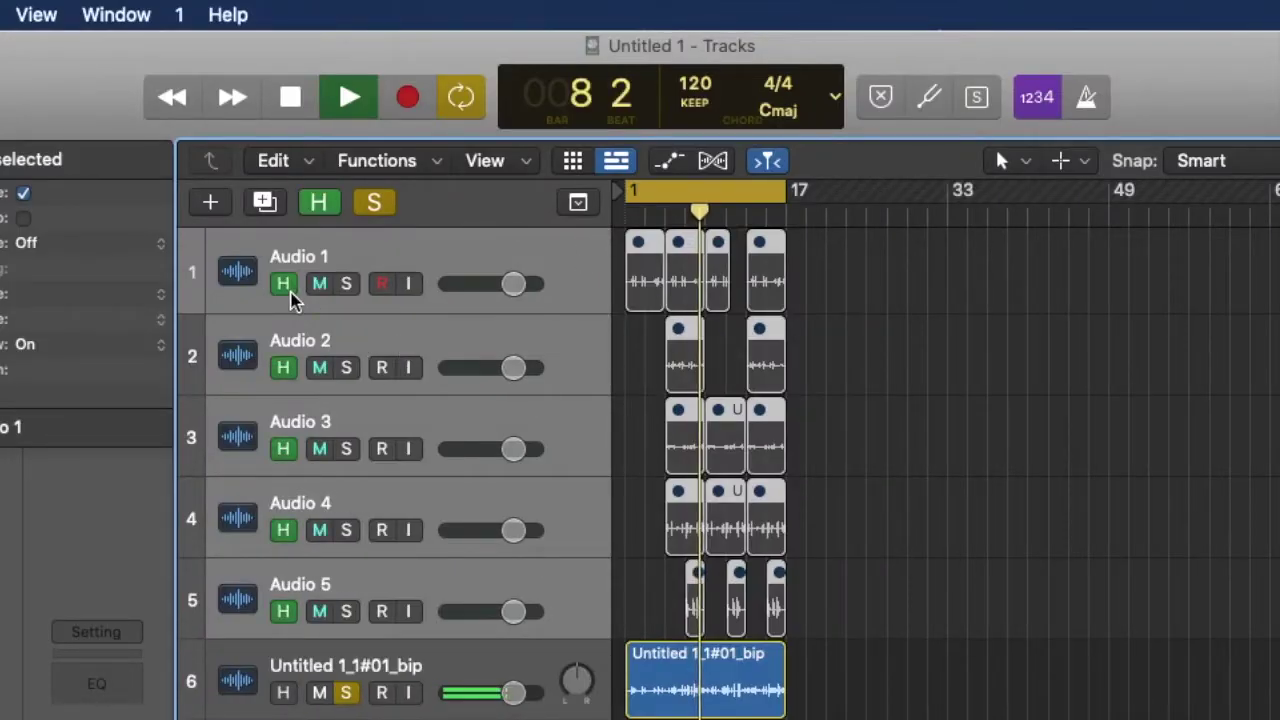
pyautogui.click(318, 202)
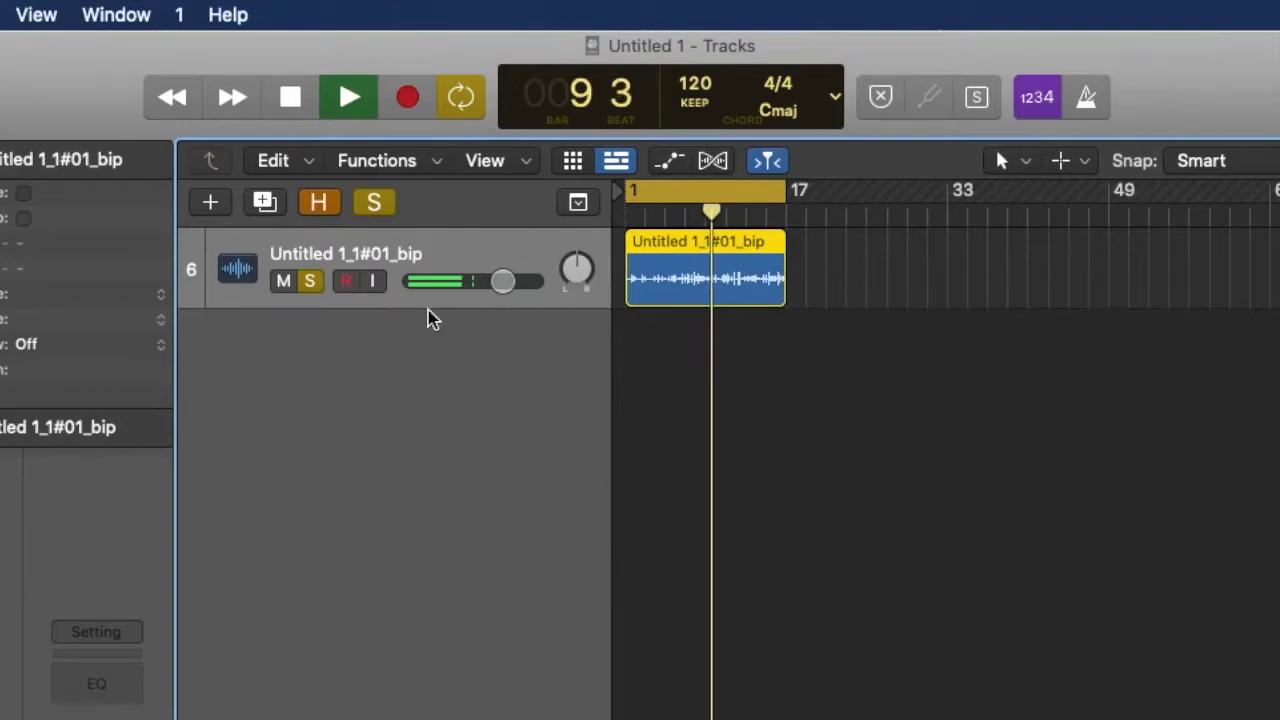
# Stop playback and enable Flex Time on the bounced track in Speed (FX) mode
pyautogui.click(765, 320)
pyautogui.press('space')
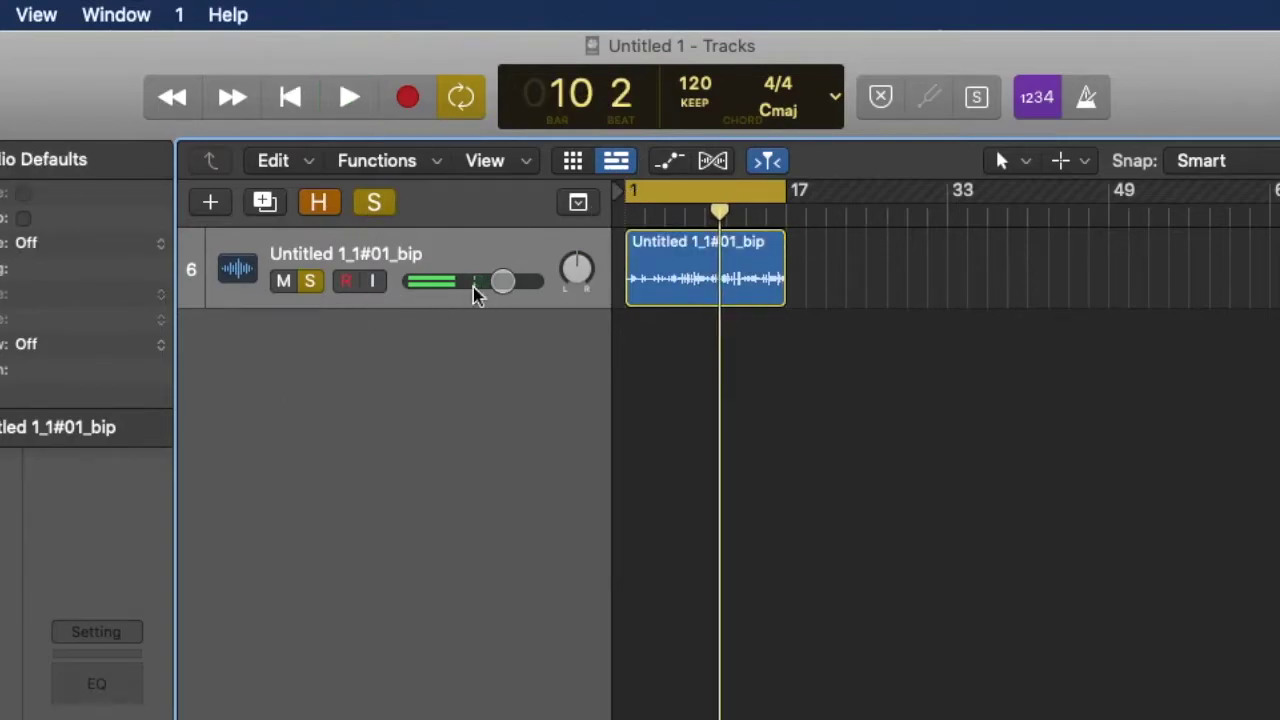
pyautogui.click(713, 160)
pyautogui.click(437, 302)
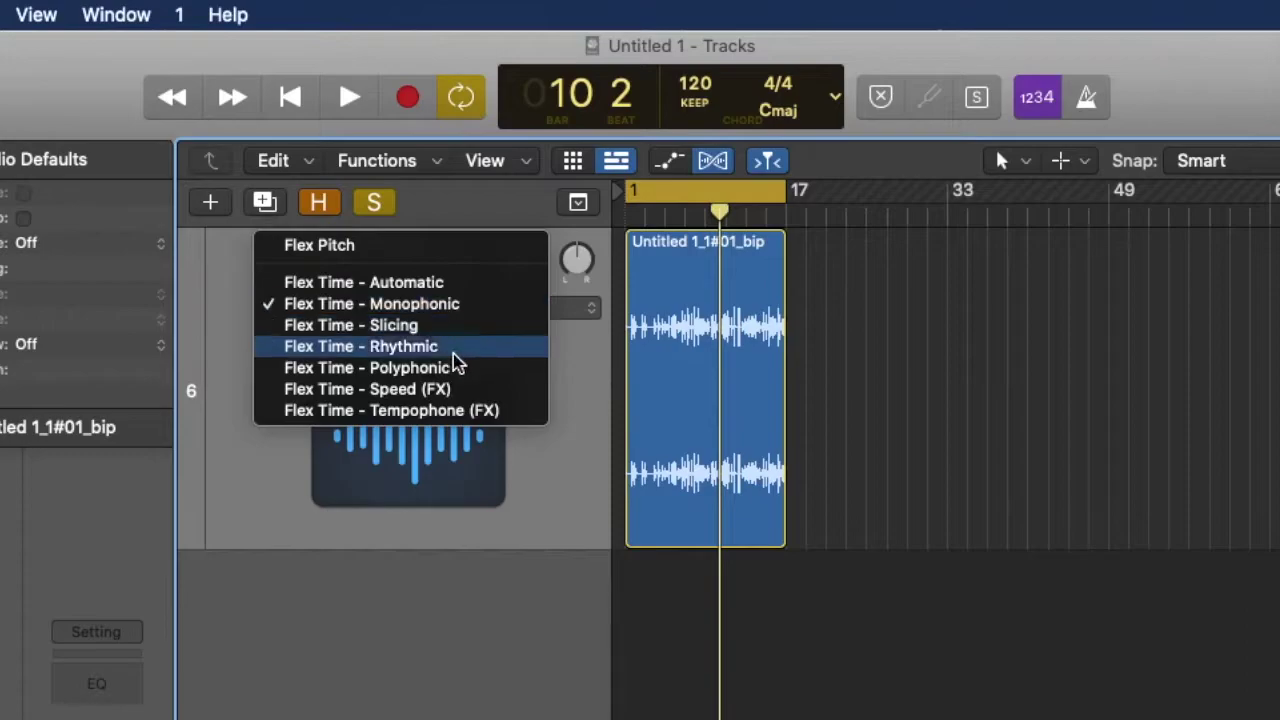
pyautogui.click(420, 389)
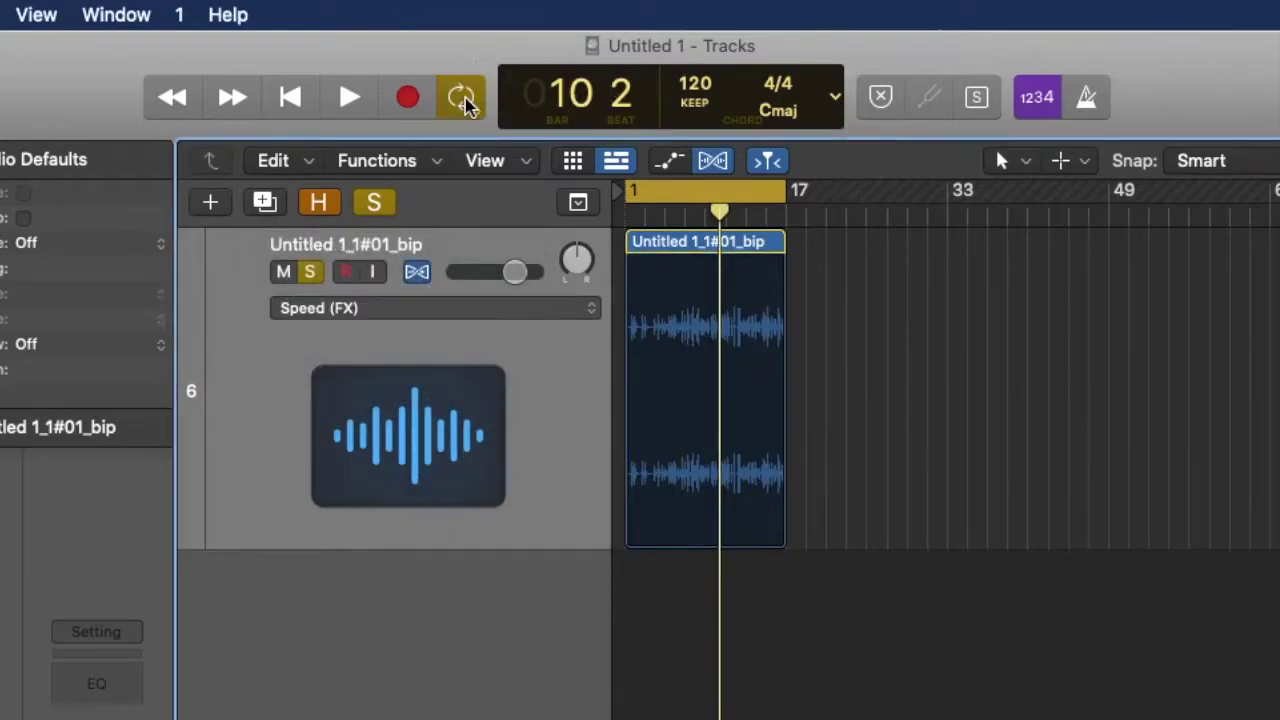
# With cycle and solo off, lower the project tempo to 108 BPM and play the bounced track
pyautogui.click(461, 97)
pyautogui.click(374, 202)
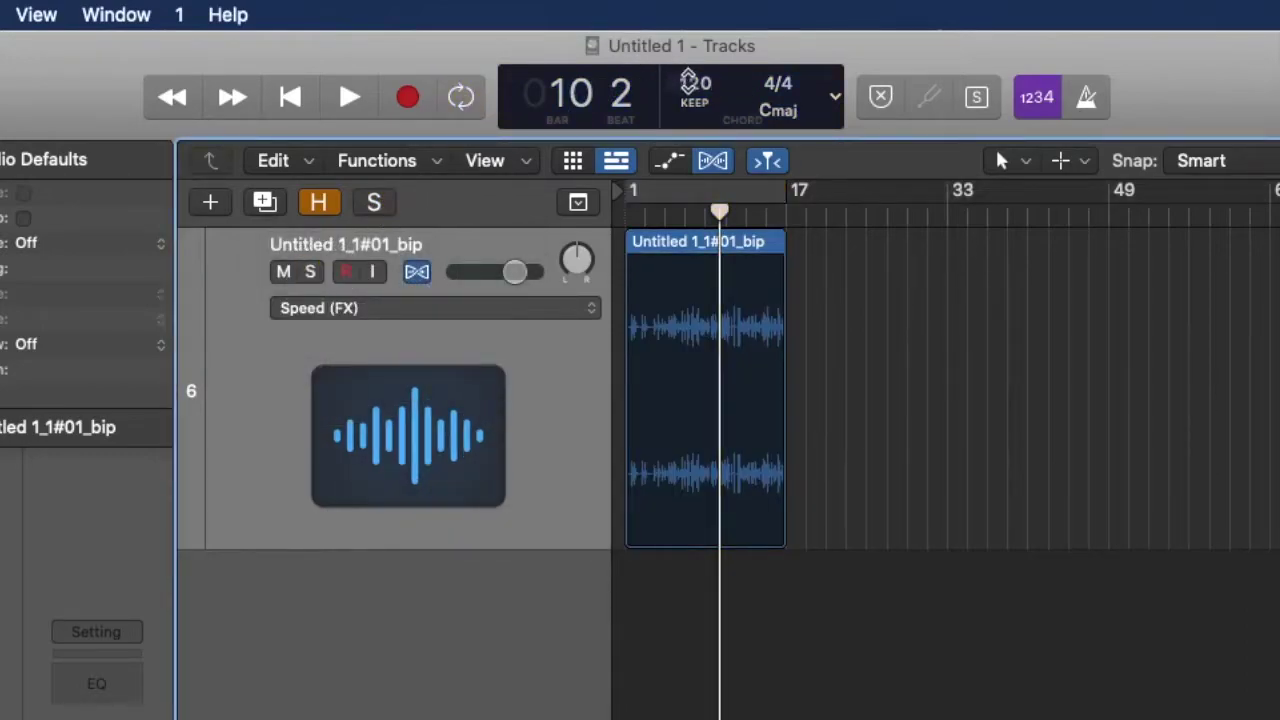
pyautogui.moveTo(694, 84); pyautogui.dragTo(694, 153)
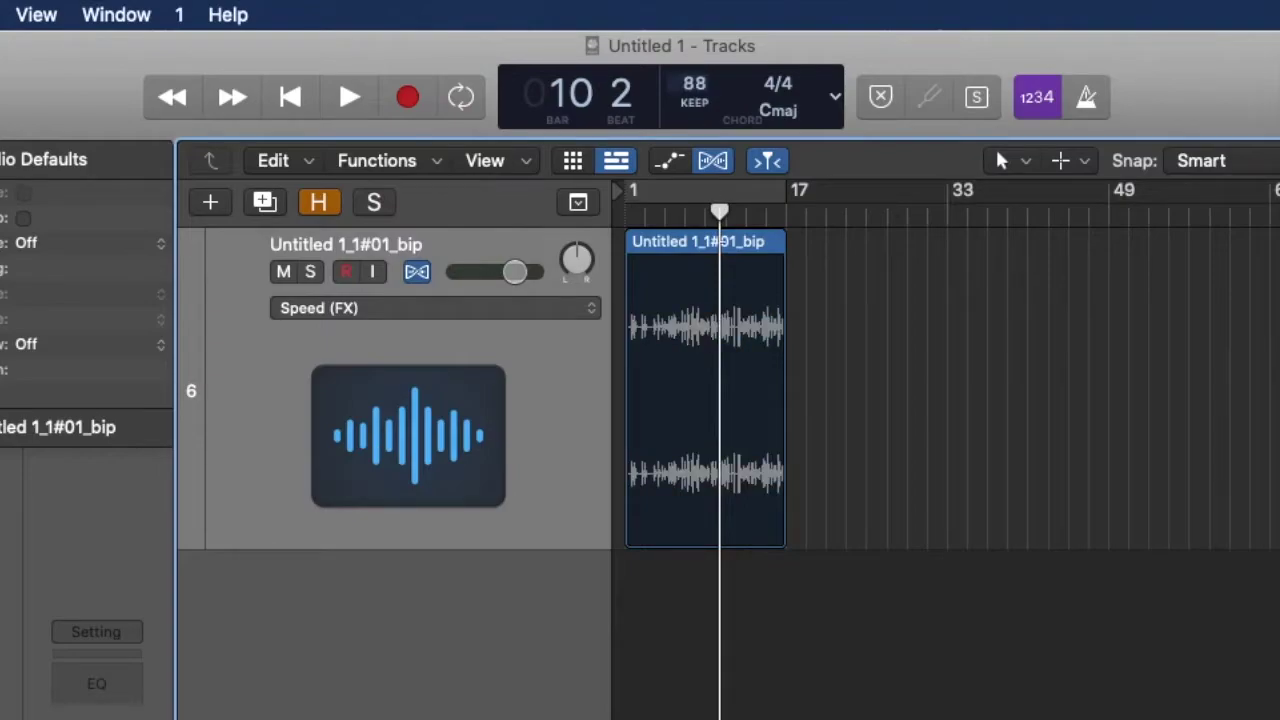
pyautogui.press('space')
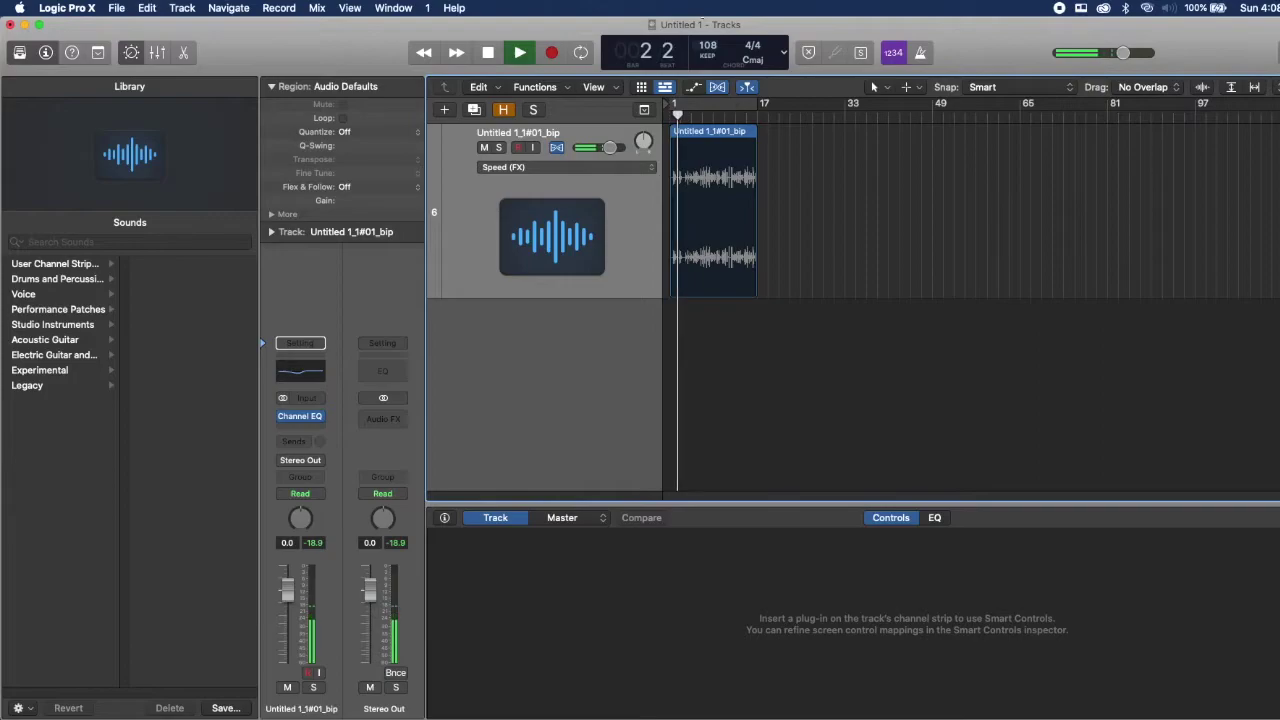
# Play the bounced track at 116 BPM and lower two more bands of its Channel EQ
pyautogui.click(557, 148)
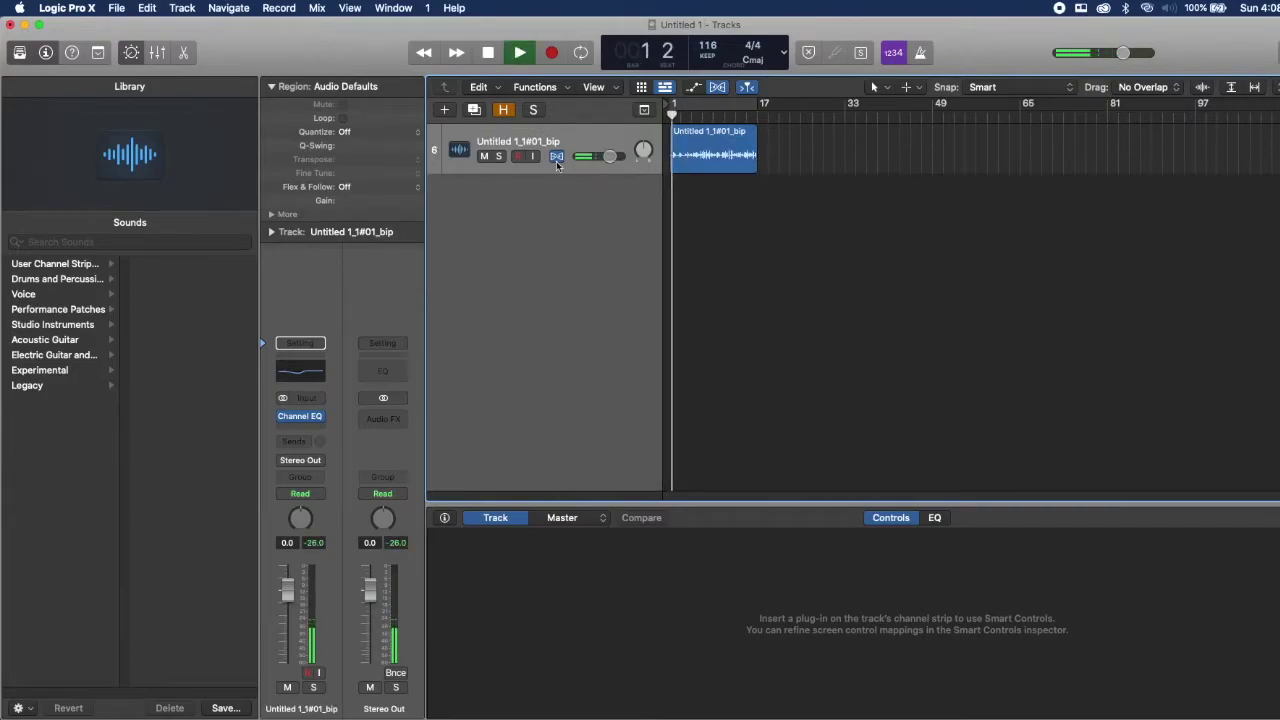
pyautogui.click(300, 416)
pyautogui.moveTo(661, 383); pyautogui.dragTo(703, 405)
pyautogui.moveTo(955, 377); pyautogui.dragTo(945, 412)
# Add ChromaVerb to the bounced track with 2.20 s decay and 5% wet while cycling its 16 bars, then stop playback
pyautogui.click(300, 426)
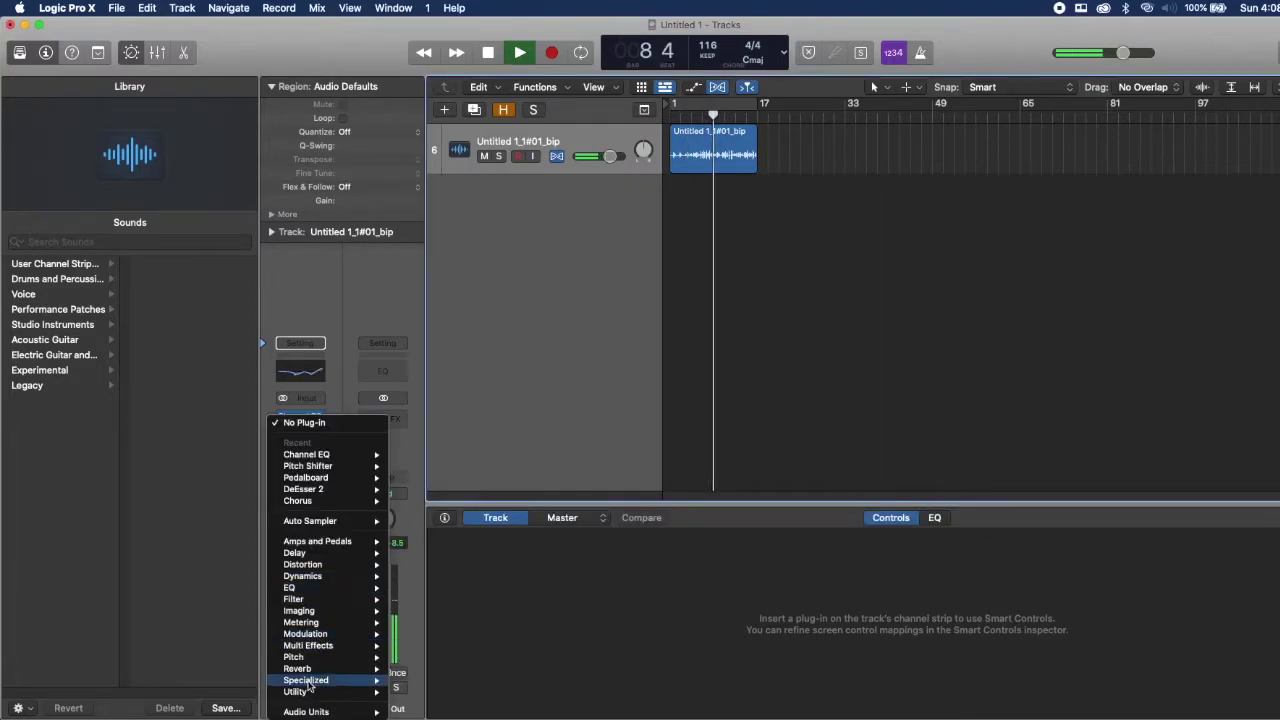
pyautogui.click(657, 218)
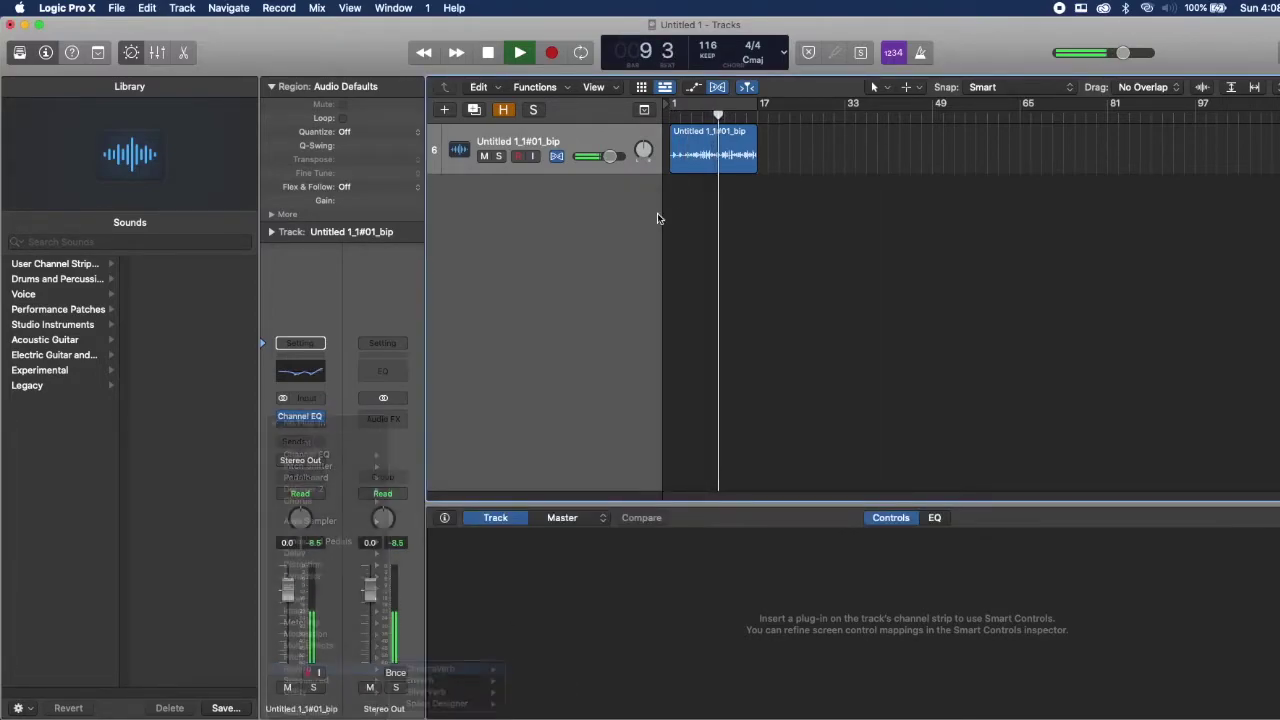
pyautogui.click(710, 102)
pyautogui.moveTo(621, 458); pyautogui.dragTo(622, 434)
pyautogui.moveTo(788, 472); pyautogui.dragTo(793, 487)
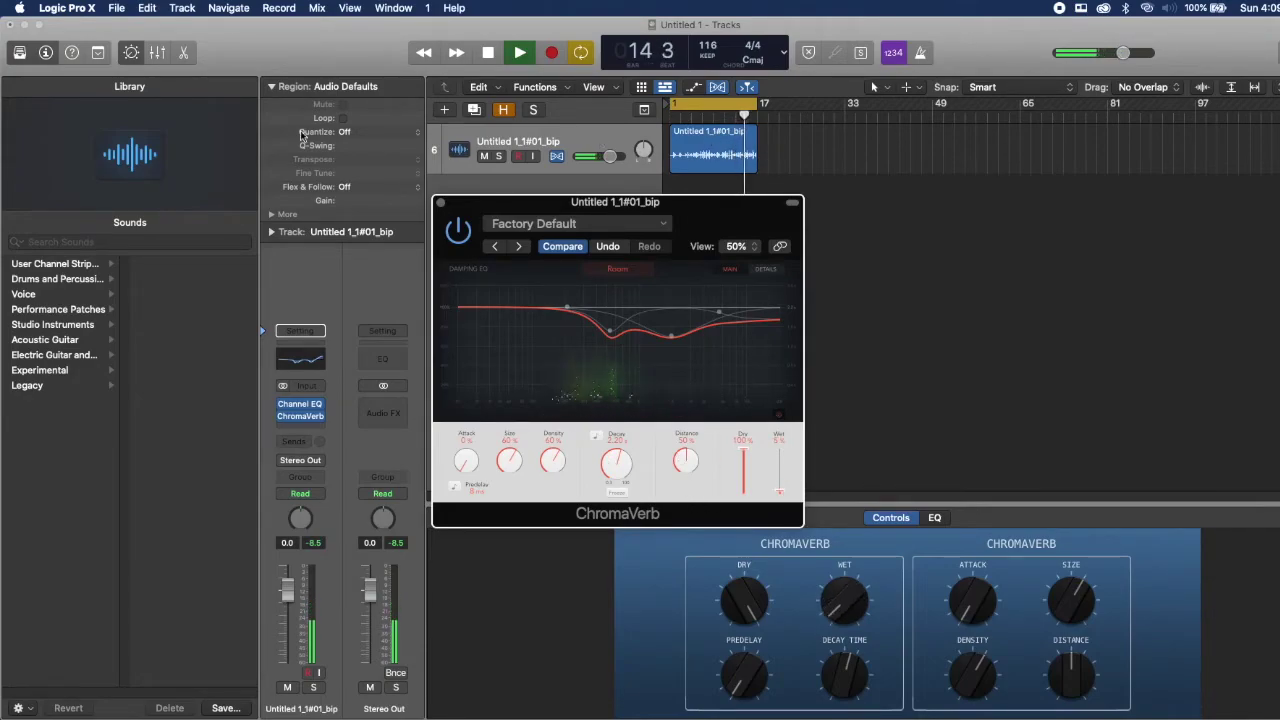
pyautogui.click(441, 203)
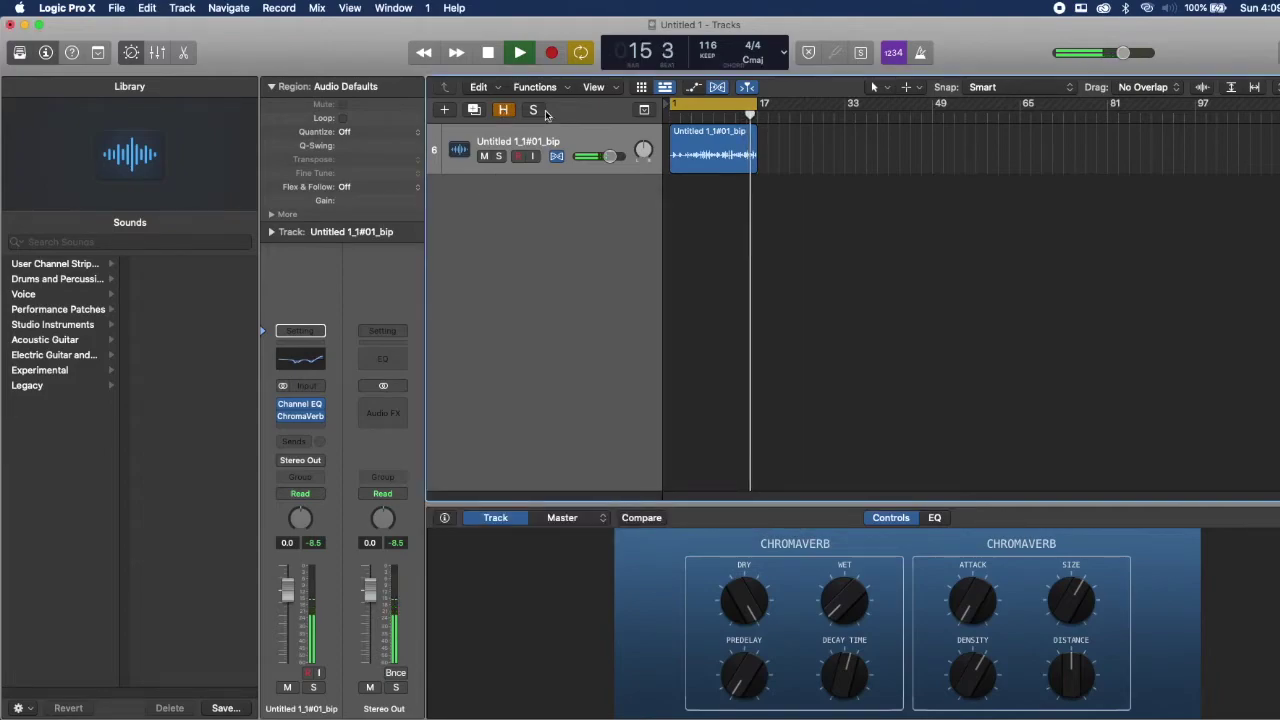
pyautogui.press('space')
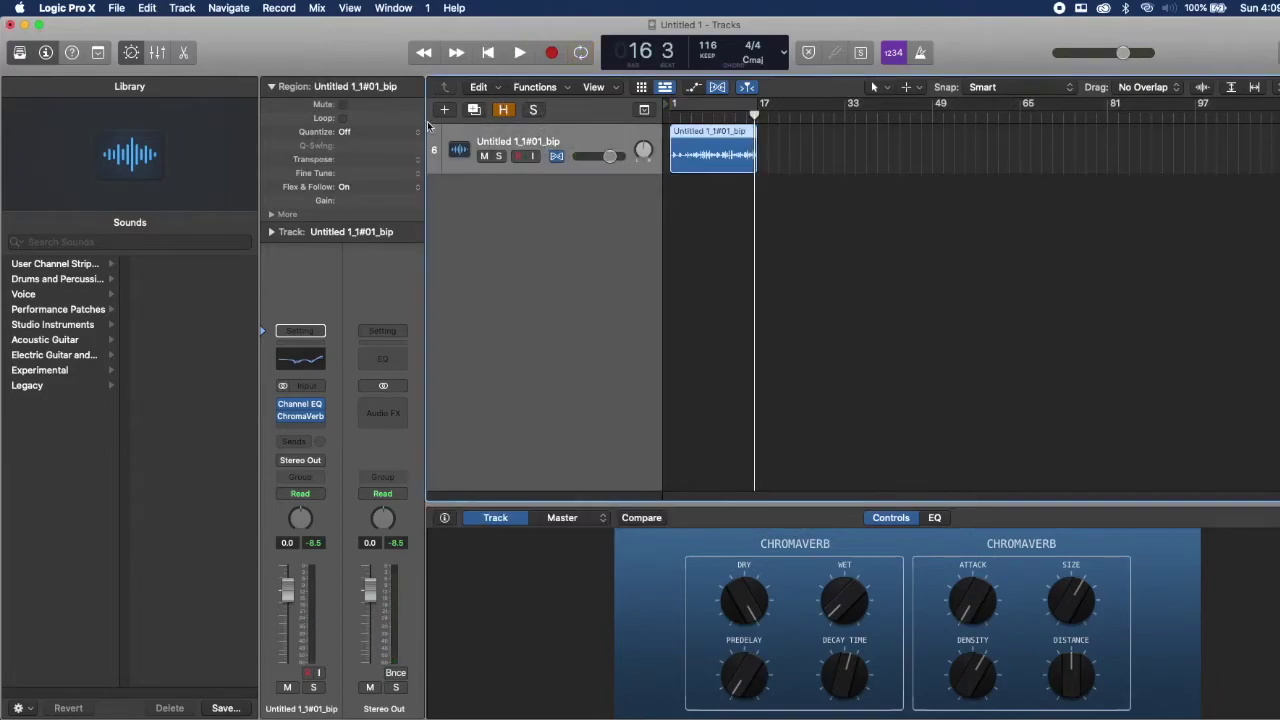
# Create a Classic Electric Piano software instrument track and try playing it over the rhythm with Musical Typing
pyautogui.click(444, 109)
pyautogui.click(530, 57)
pyautogui.click(917, 251)
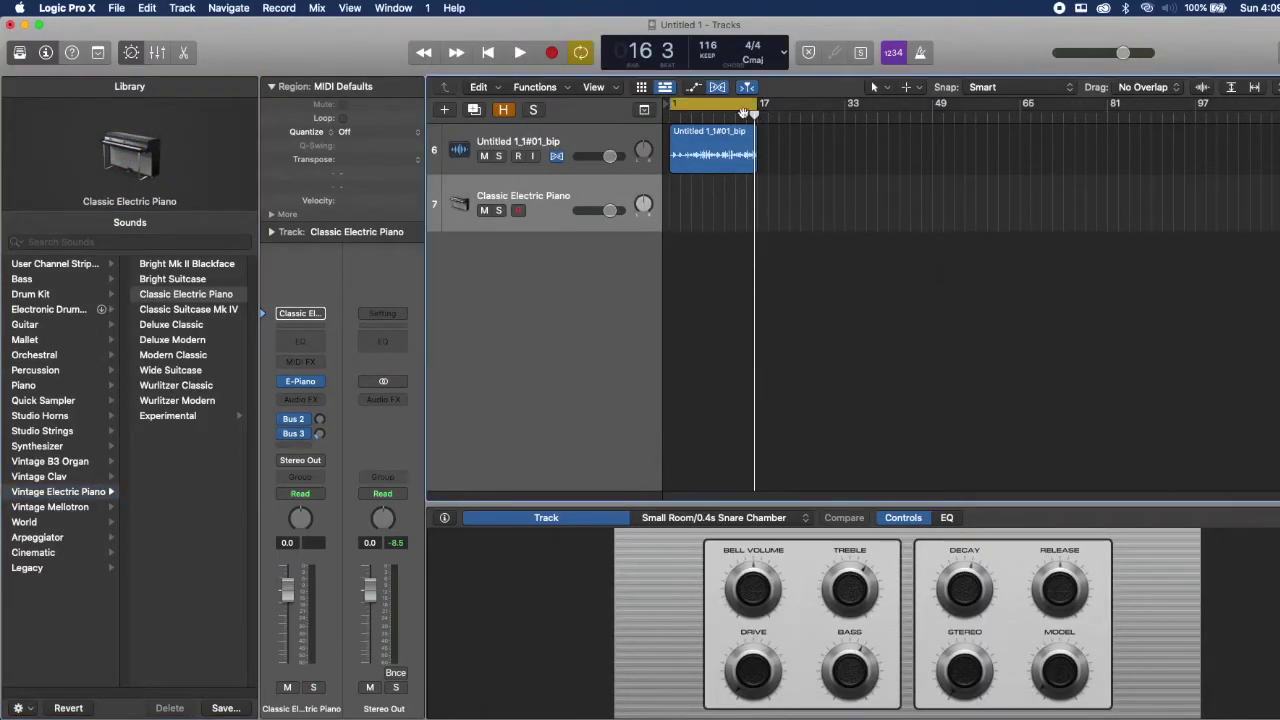
pyautogui.press('i')
pyautogui.press('super+k')
pyautogui.press('space')
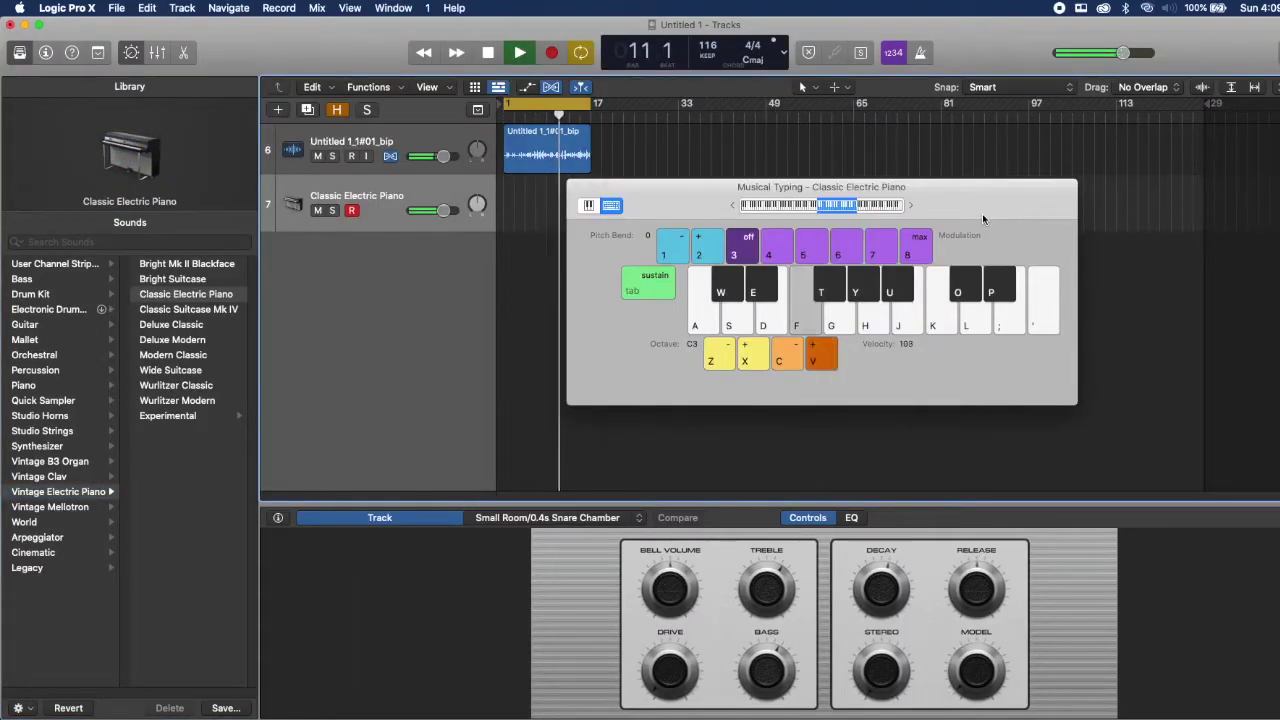
pyautogui.press('r')
pyautogui.press('e')
pyautogui.press('w')
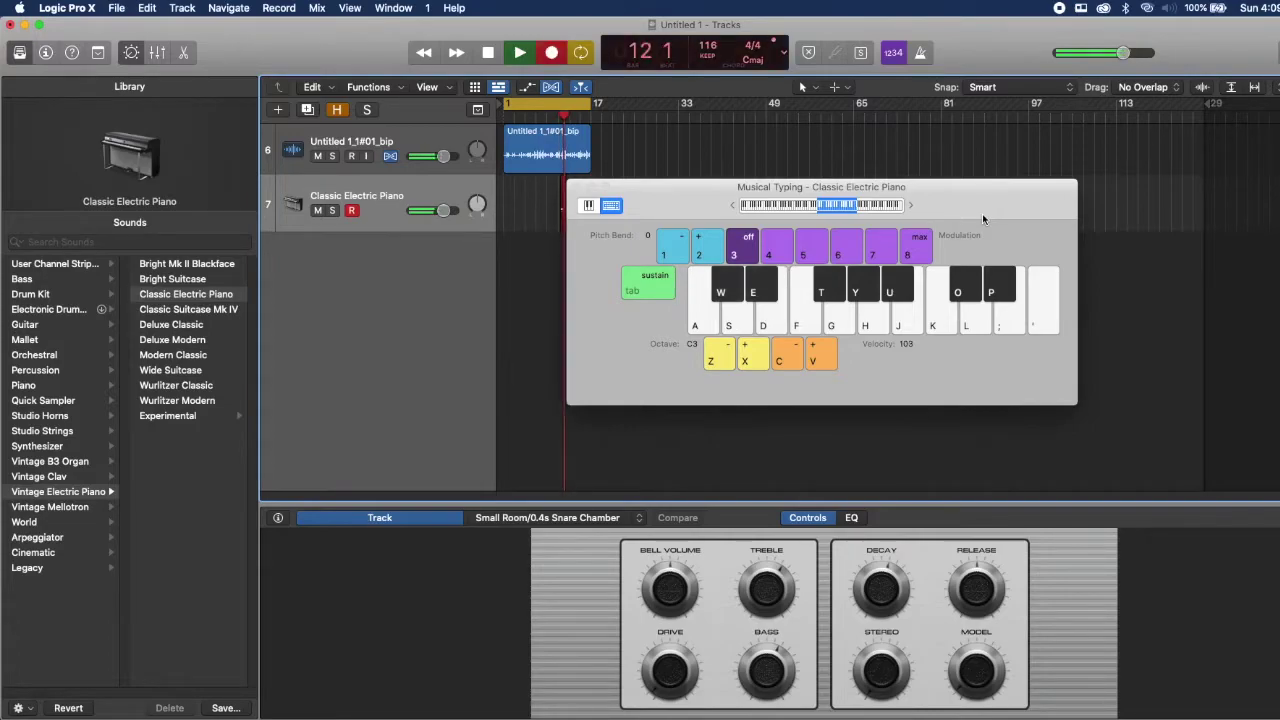
pyautogui.press('space')
pyautogui.click(577, 188)
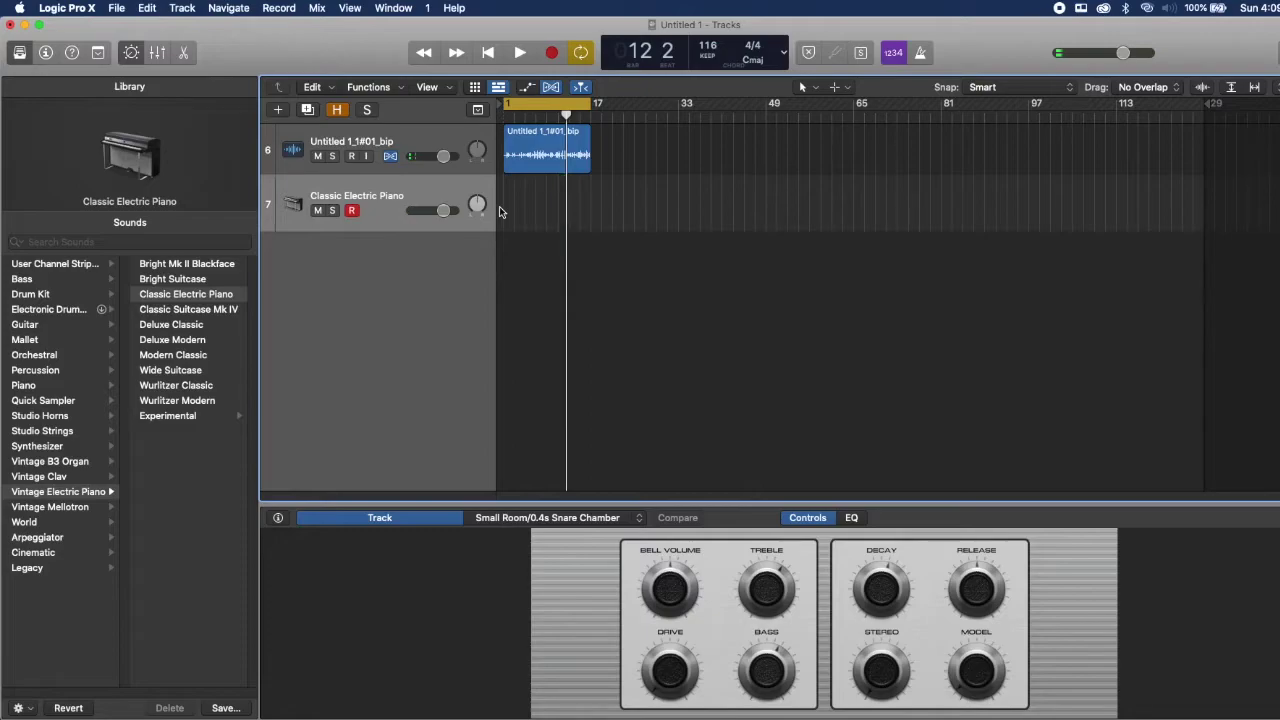
# Create another software instrument track with the default patch
pyautogui.press('alt+super+n')
pyautogui.click(501, 71)
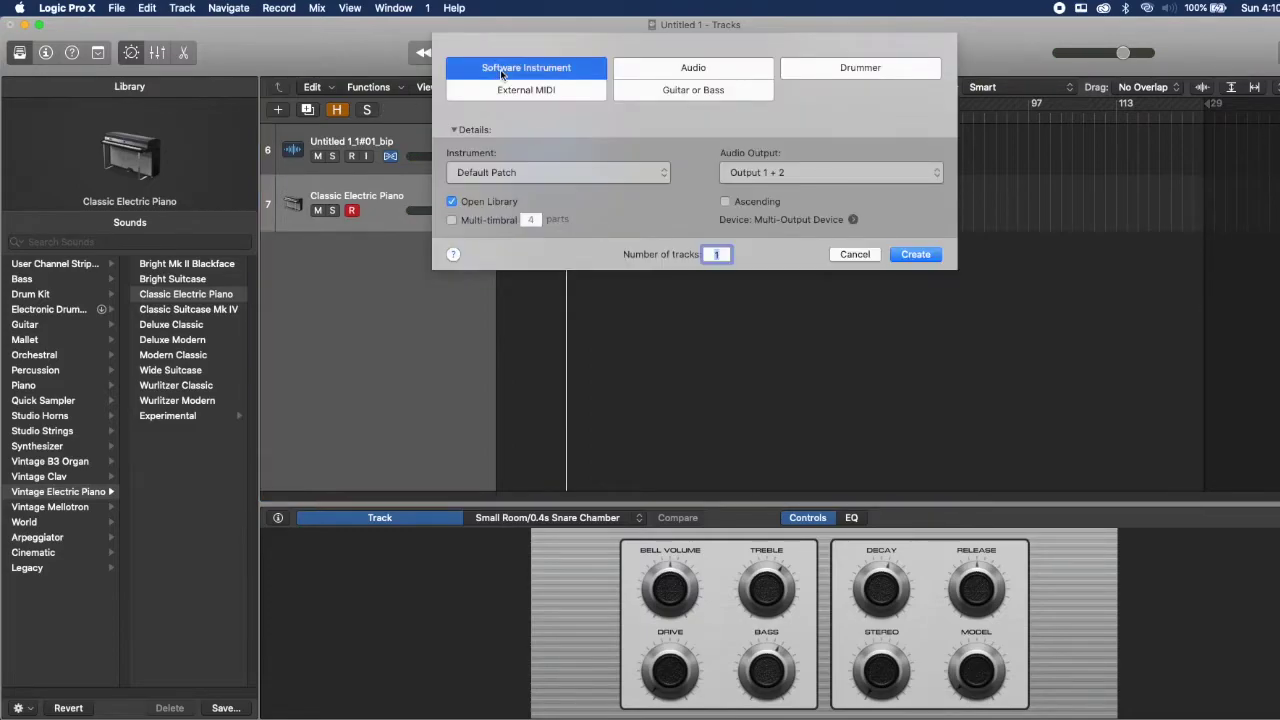
pyautogui.press('Return')
# Open the audio media browser and search the Drum Kits folder for 808
pyautogui.press('f')
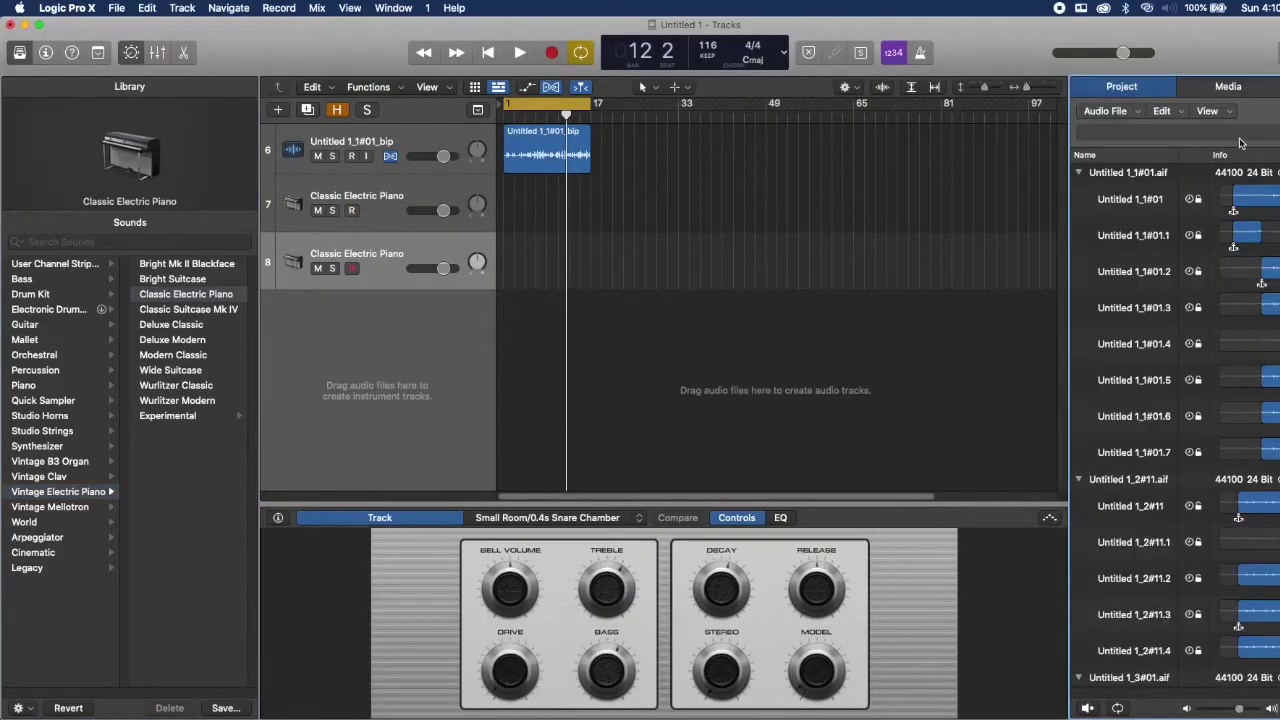
pyautogui.click(1222, 86)
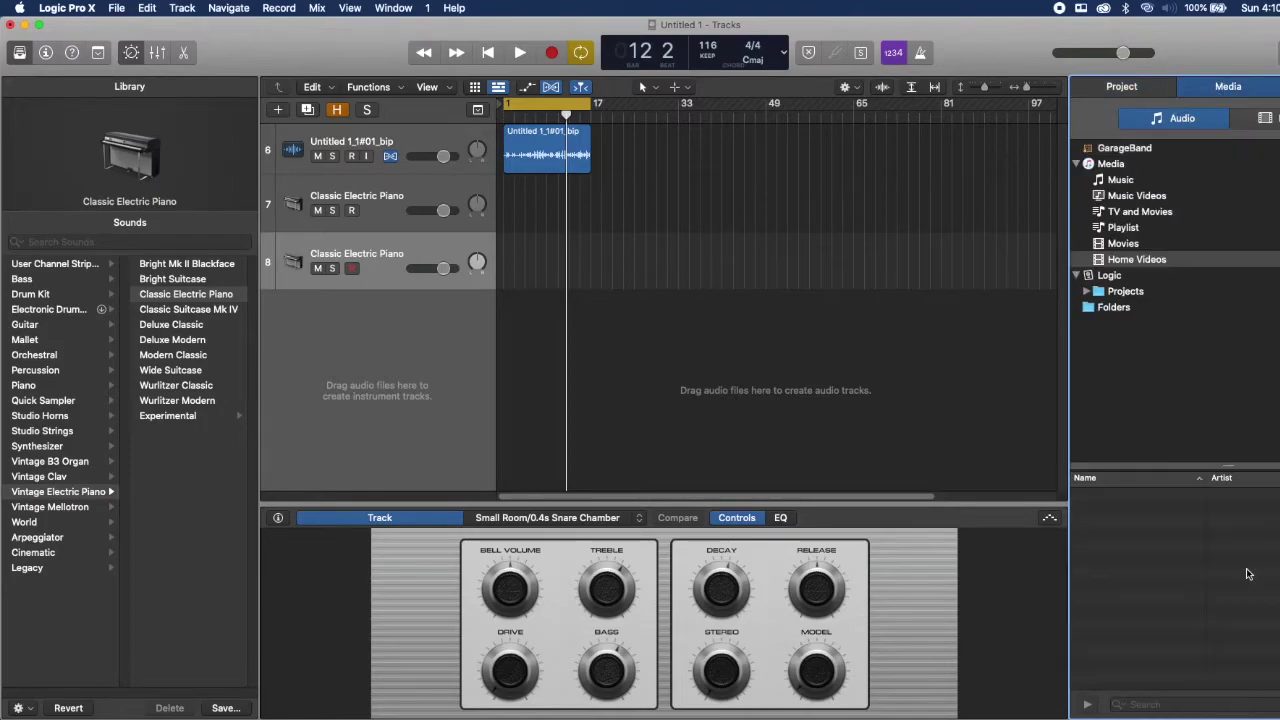
pyautogui.click(1117, 291)
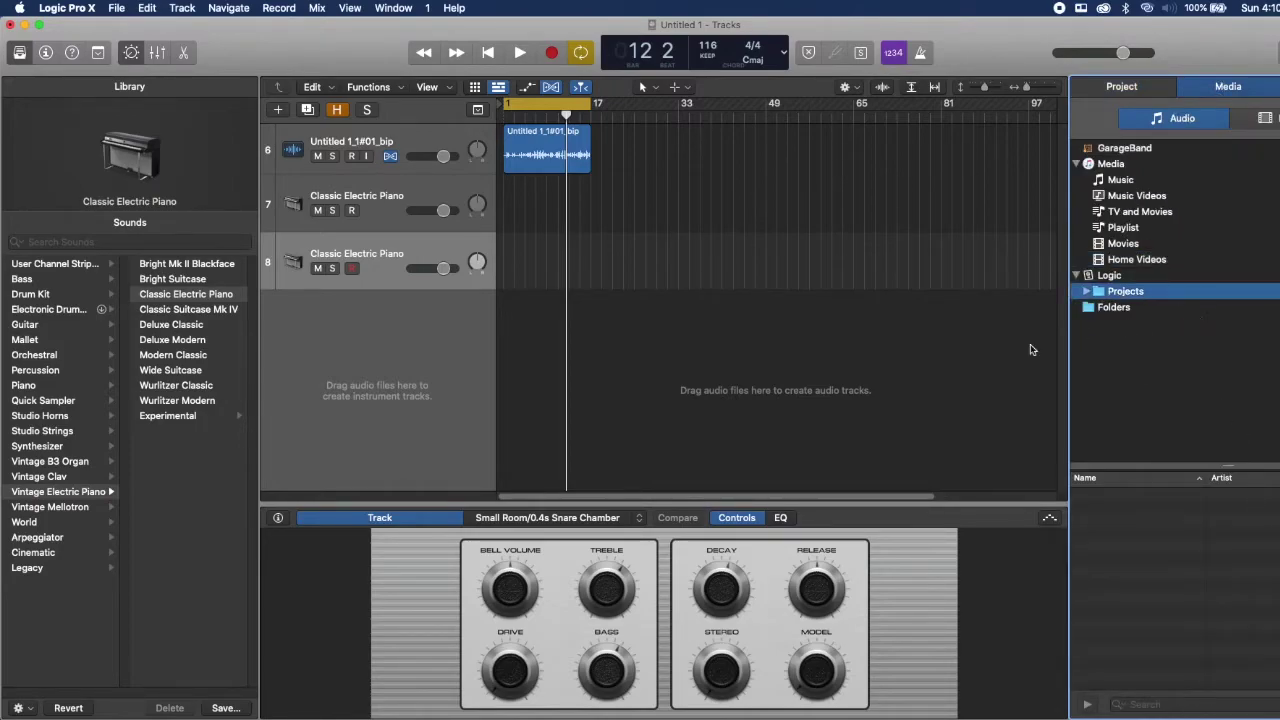
pyautogui.click(1176, 704)
pyautogui.write('808')
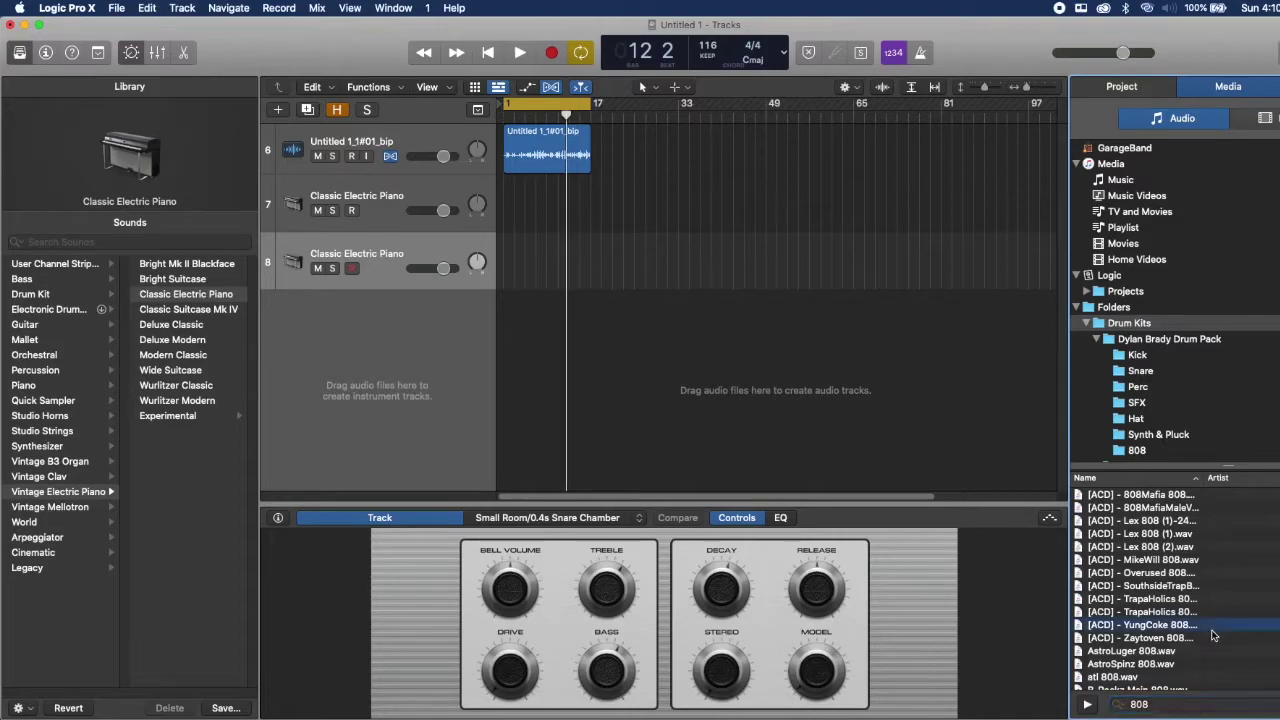
# Preview the 808 samples and place [ACD] - MikeWill 808.wav at bar 1 on a new audio track
pyautogui.click(1181, 598)
pyautogui.click(1180, 561)
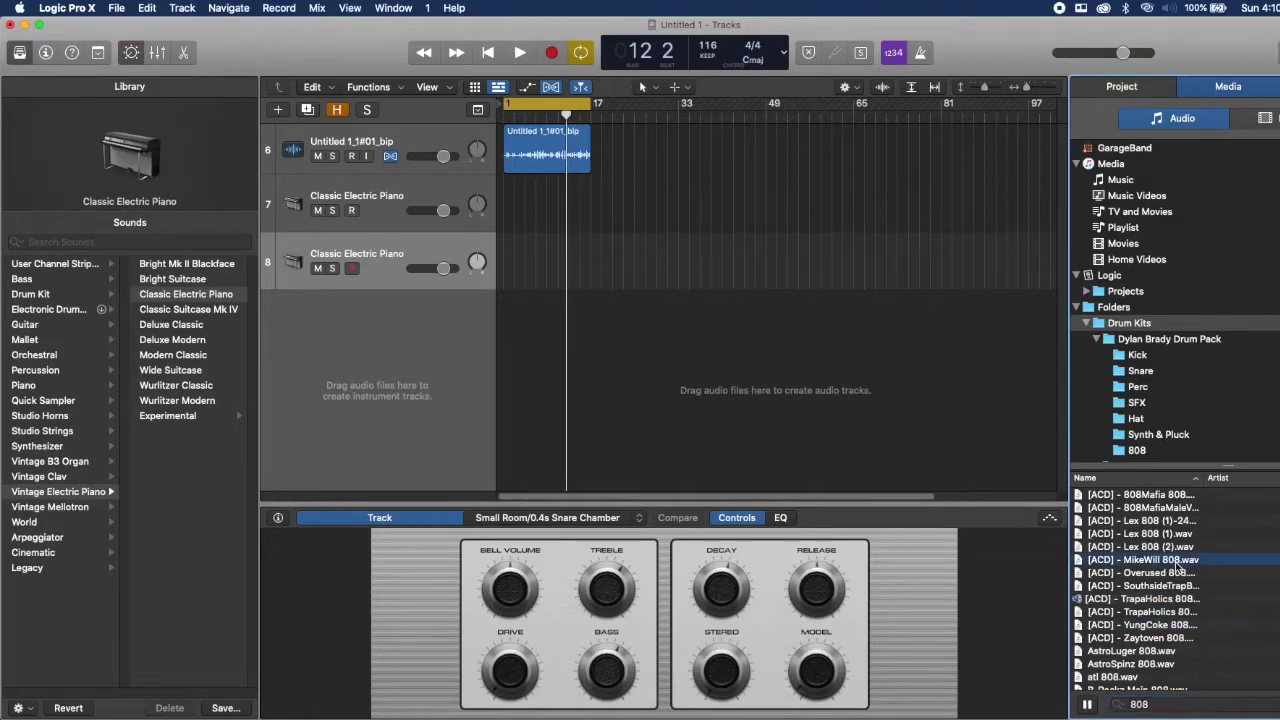
pyautogui.moveTo(982, 578); pyautogui.dragTo(504, 333)
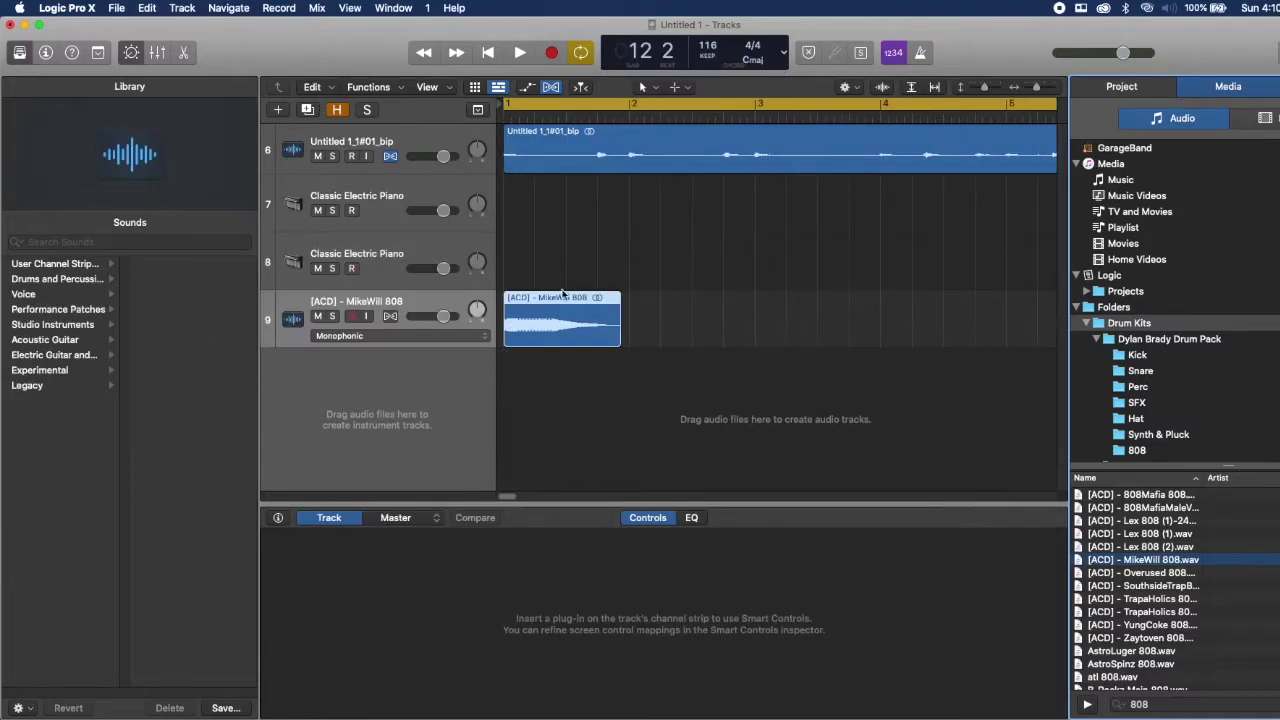
# Open the MikeWill 808 region in the audio track editor, turn on Flex Pitch and select its first note to check the pitch
pyautogui.rightClick(535, 323)
pyautogui.click(520, 430)
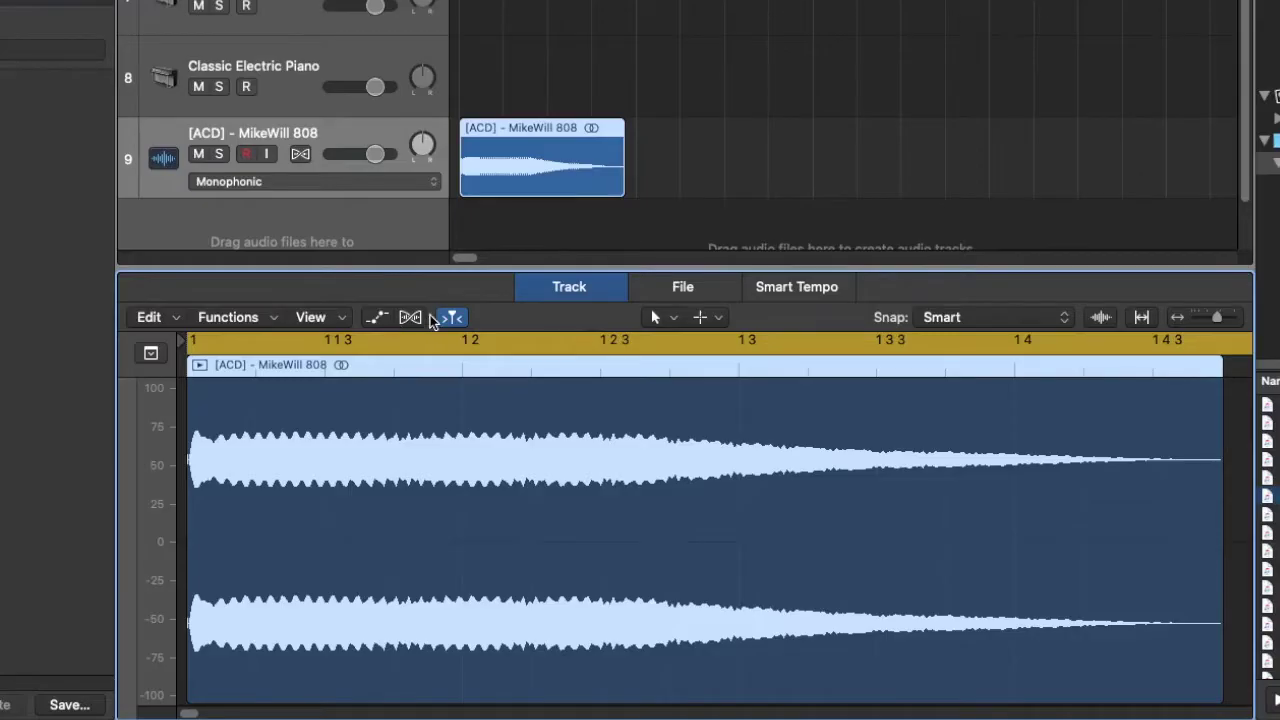
pyautogui.click(411, 317)
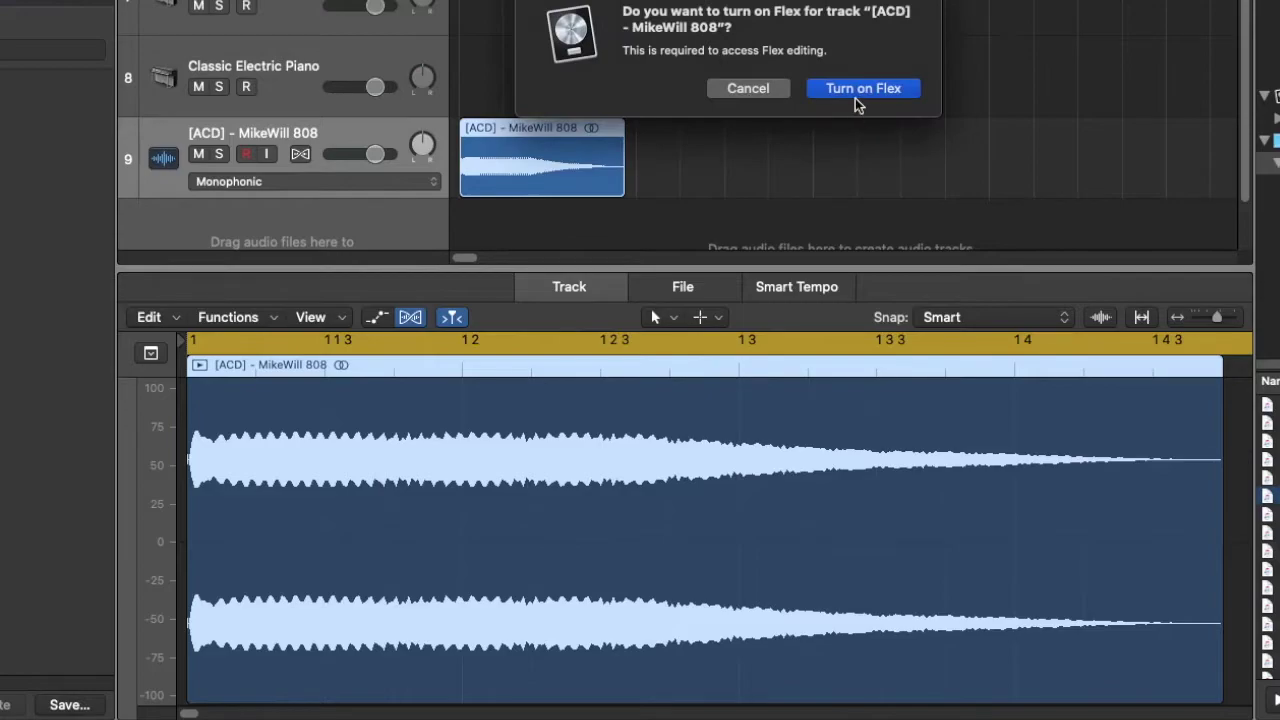
pyautogui.click(858, 88)
pyautogui.click(518, 316)
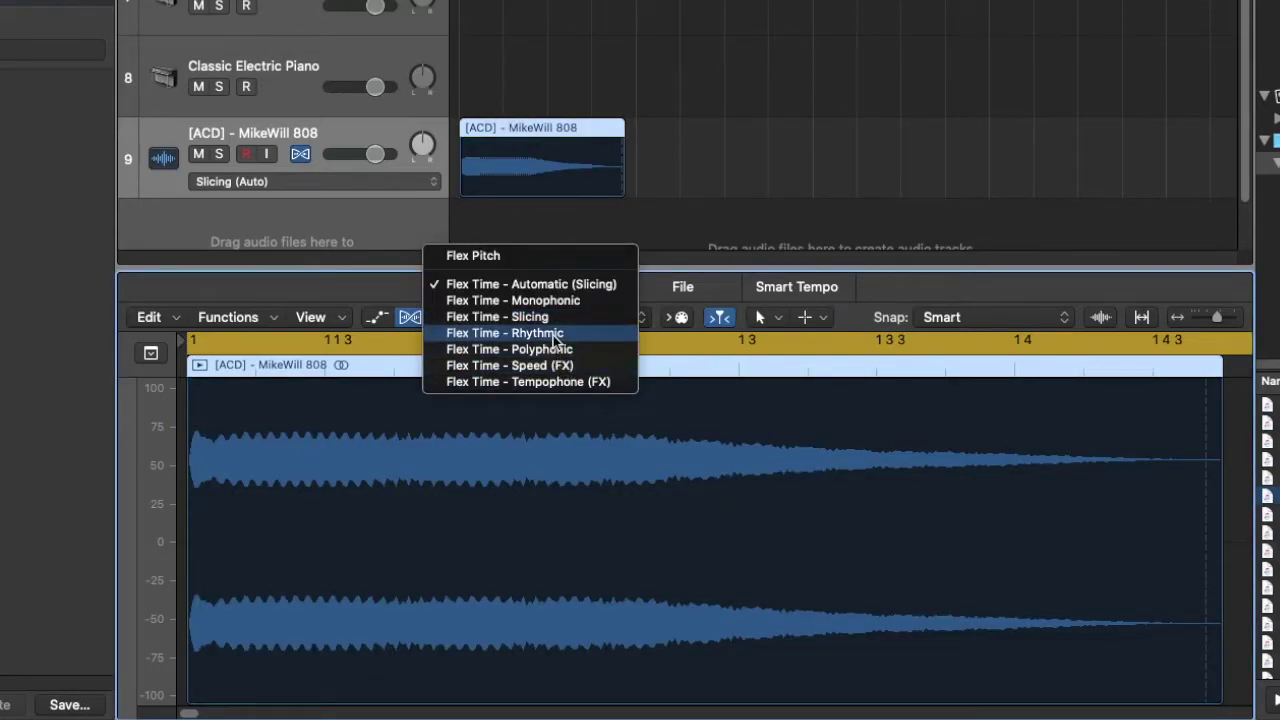
pyautogui.click(568, 256)
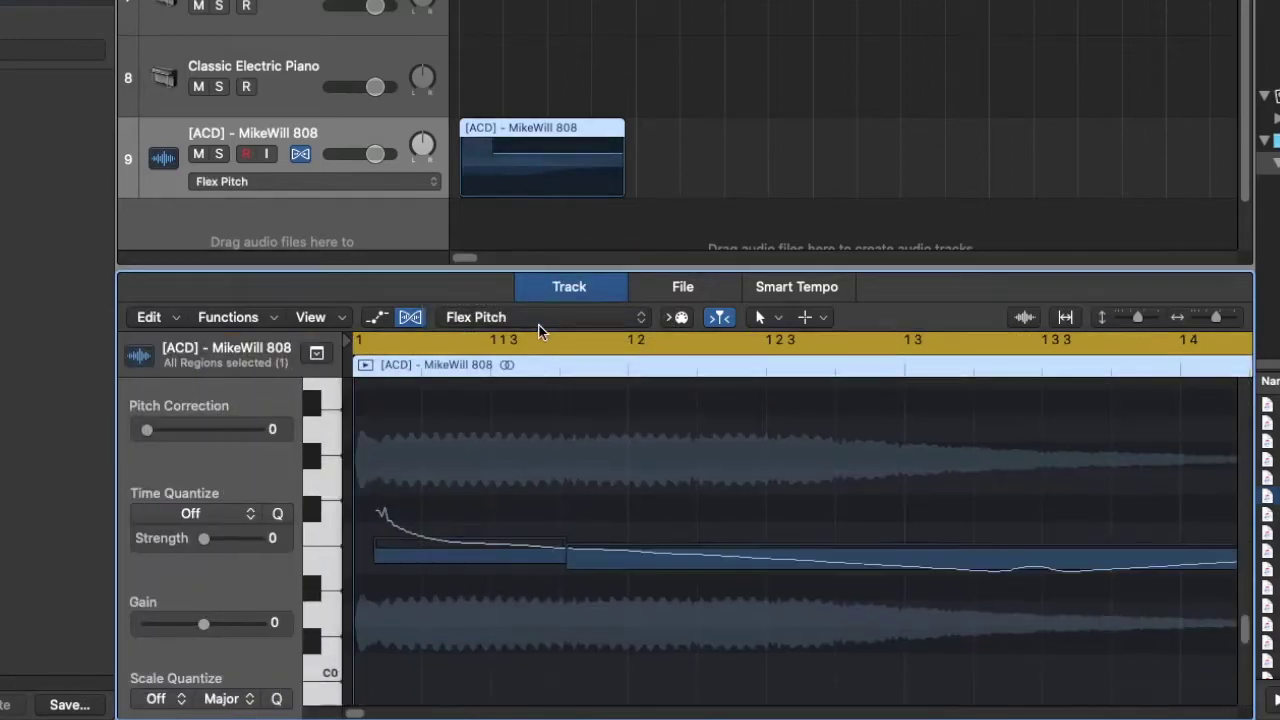
pyautogui.click(502, 552)
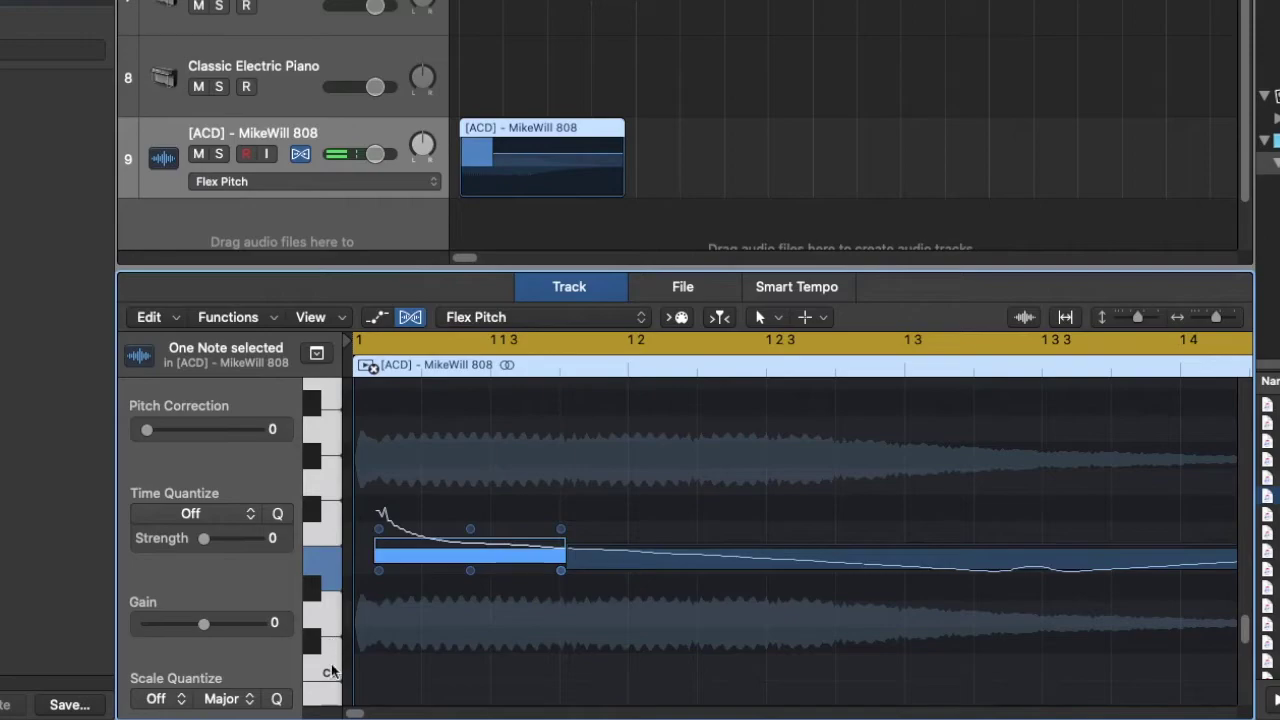
# Load [ACD] - MikeWill 808.wav into a new sampler instrument track and set its root key to E3
pyautogui.click(324, 55)
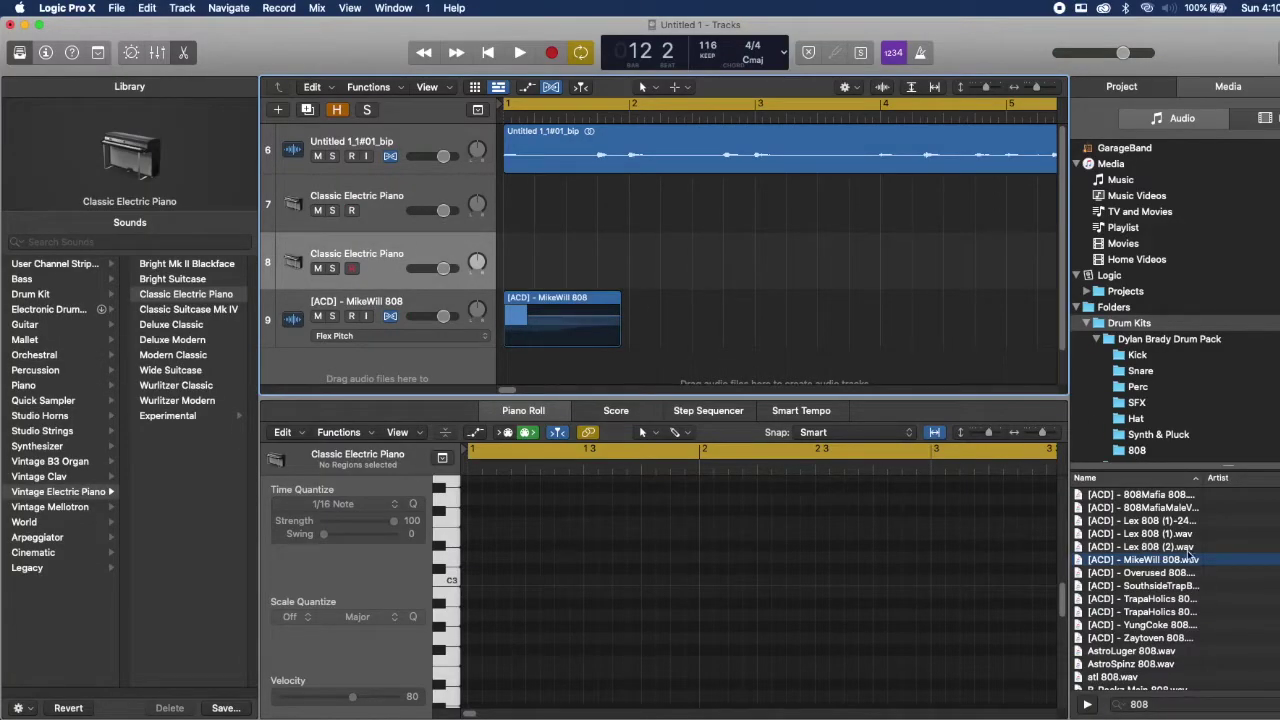
pyautogui.moveTo(1150, 560); pyautogui.dragTo(427, 290)
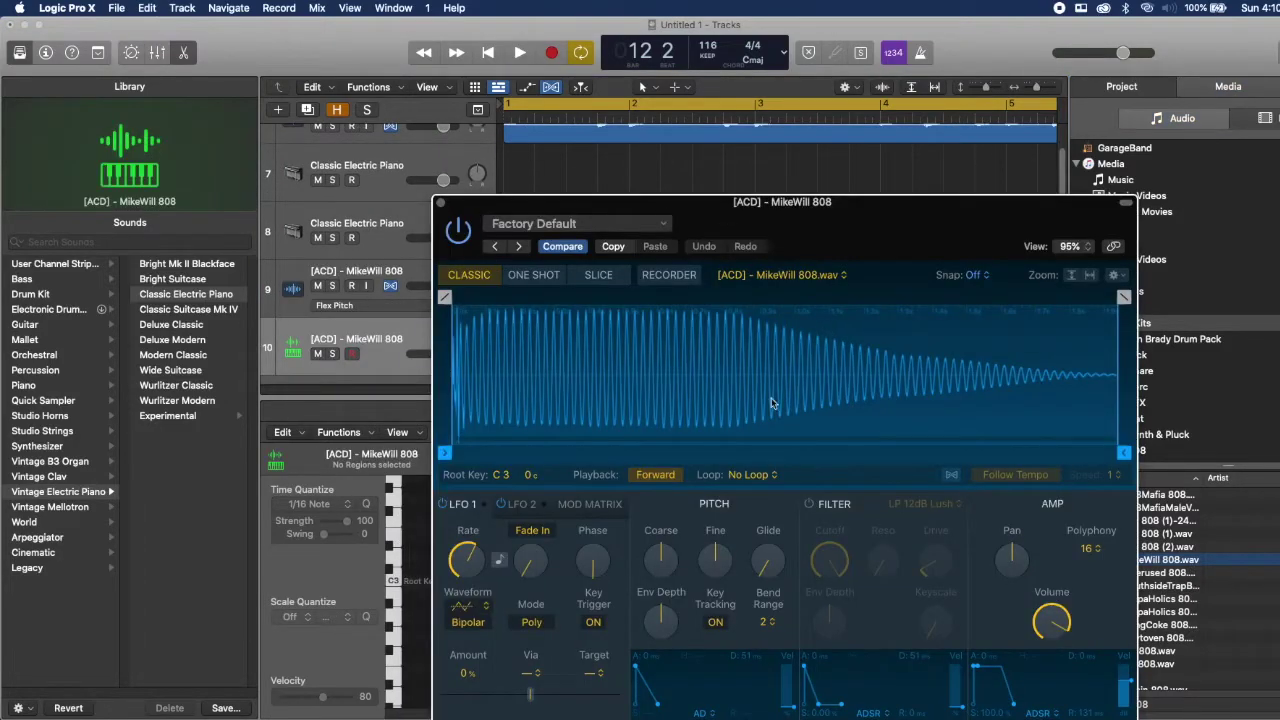
pyautogui.moveTo(589, 487); pyautogui.dragTo(589, 455)
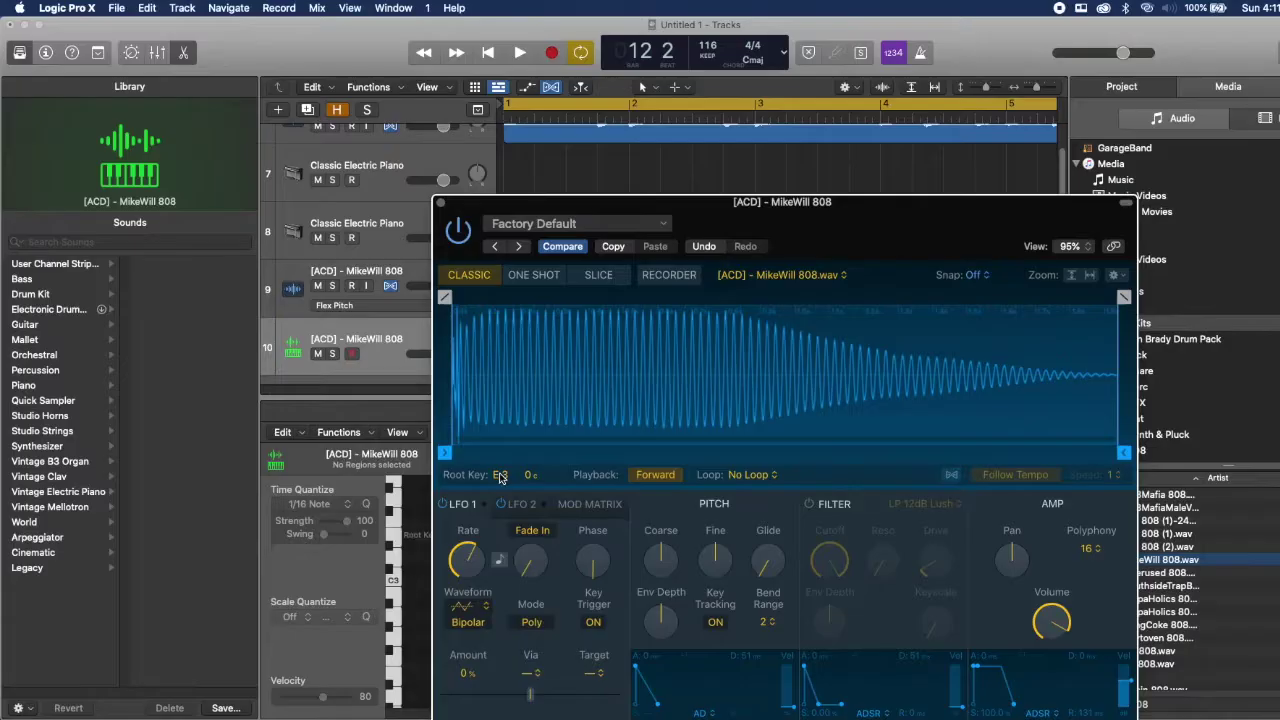
pyautogui.click(443, 205)
# Delete the MikeWill 808 audio region with its track, and both Classic Electric Piano tracks
pyautogui.click(405, 281)
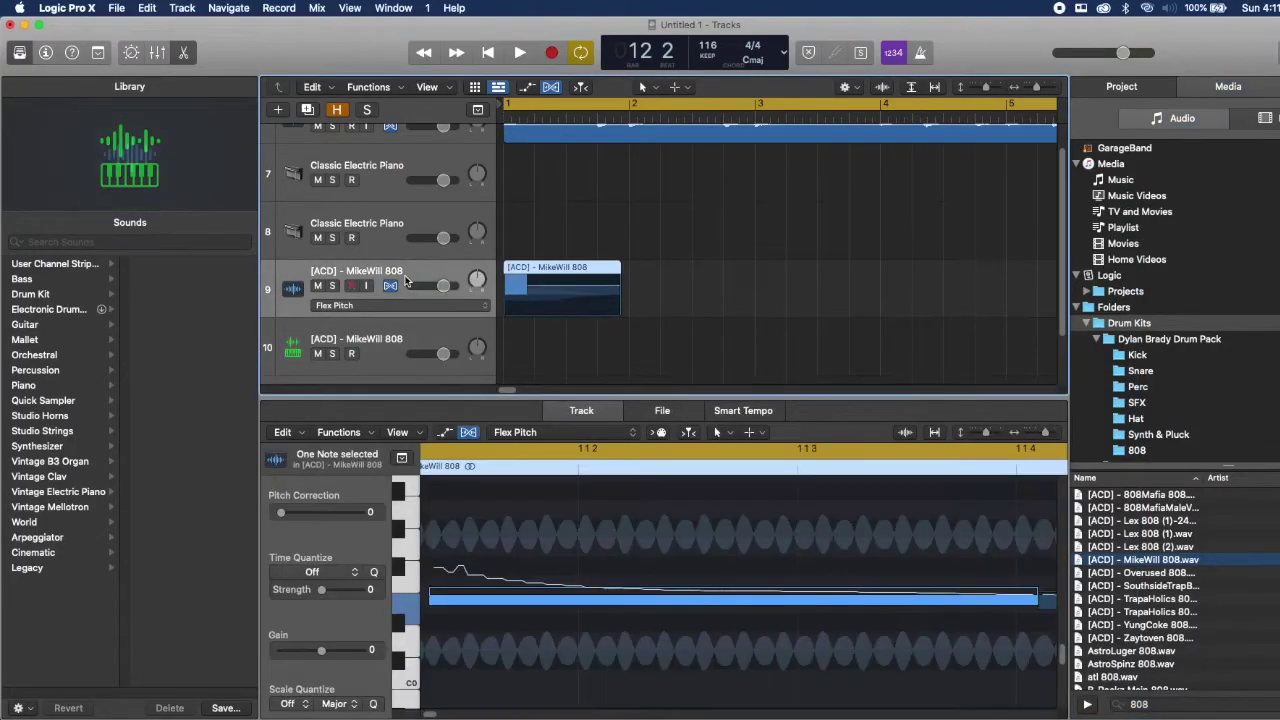
pyautogui.press('Delete')
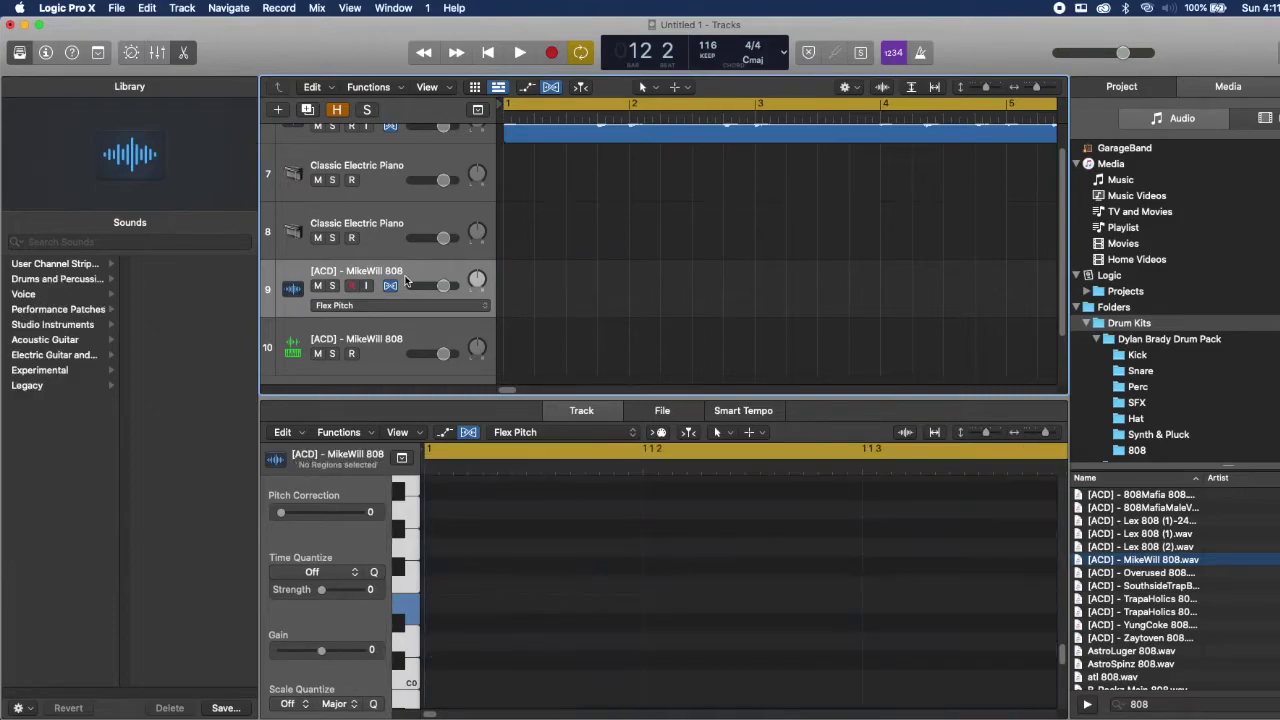
pyautogui.press('Delete')
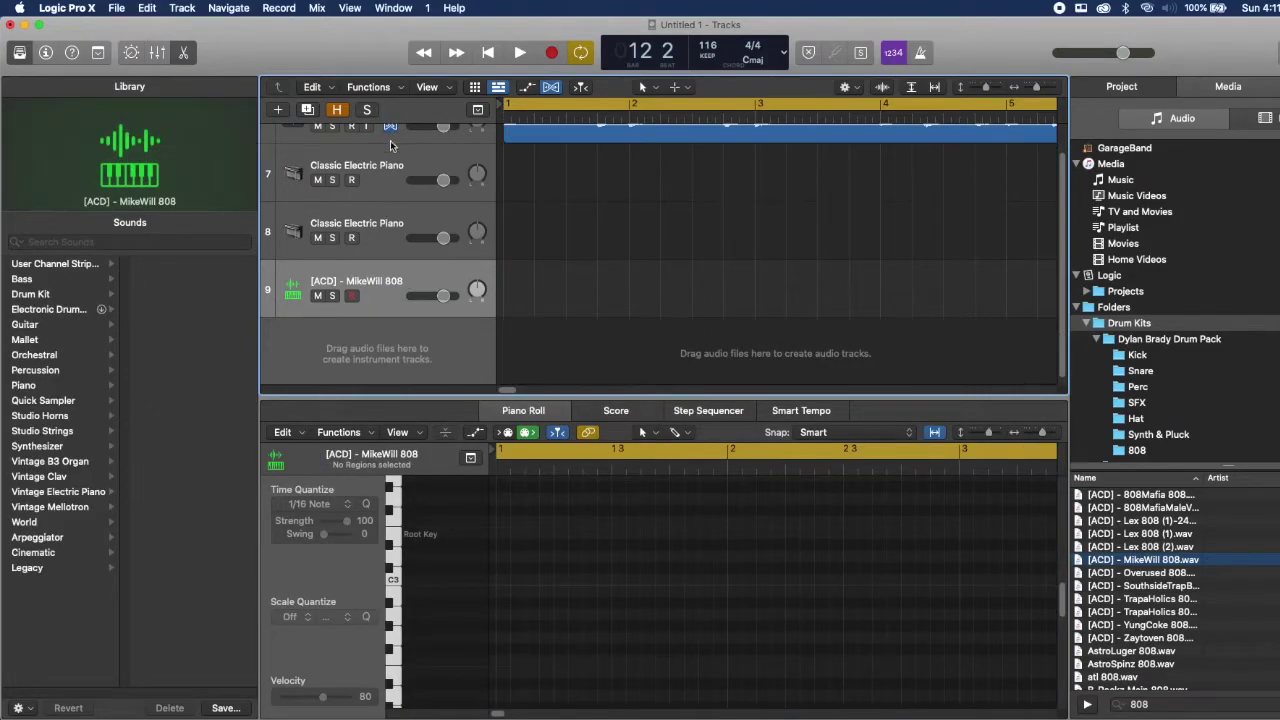
pyautogui.click(363, 165)
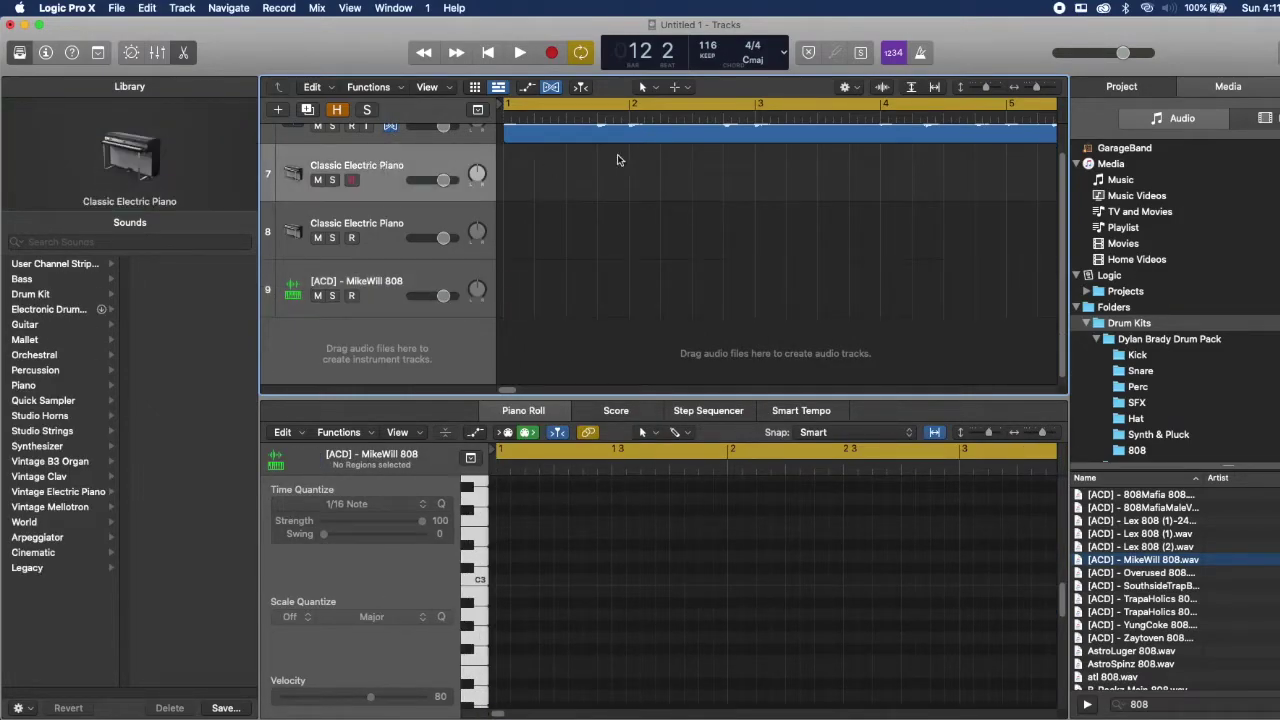
pyautogui.press('super+BackSpace')
pyautogui.press('super+BackSpace')
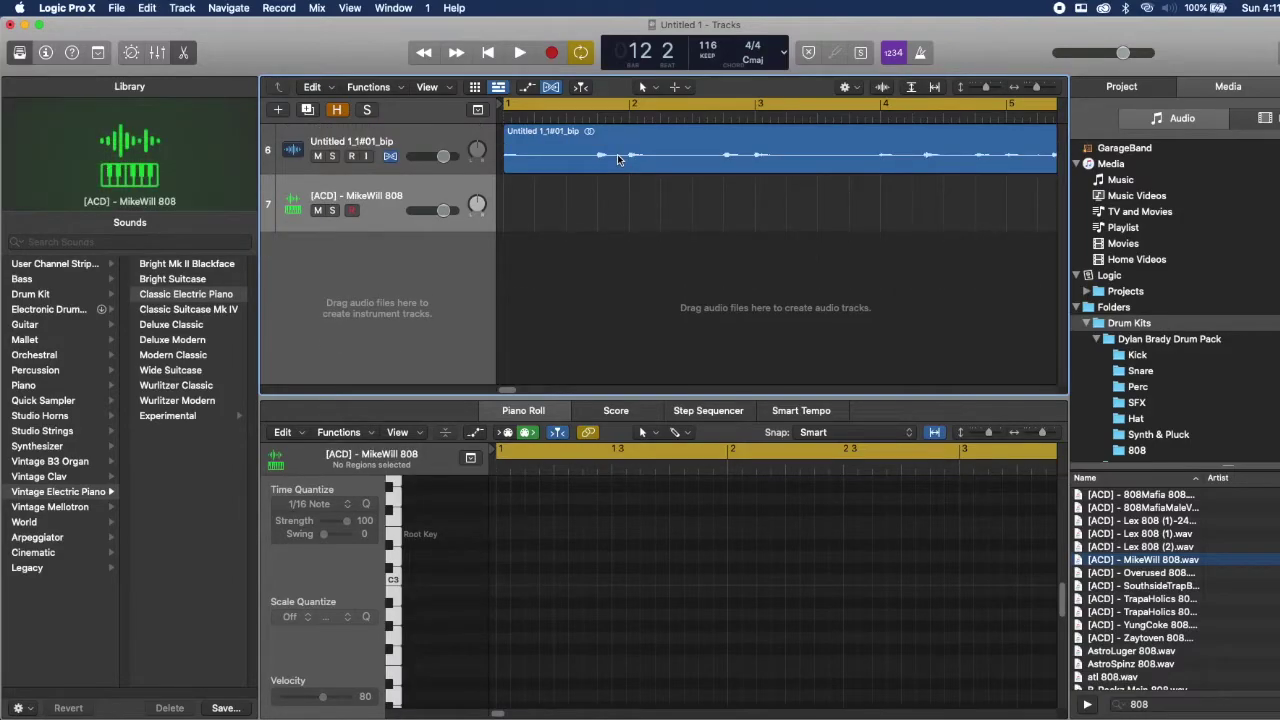
# Audition notes of the MikeWill 808 sampler over the rhythm with Musical Typing
pyautogui.press('super+k')
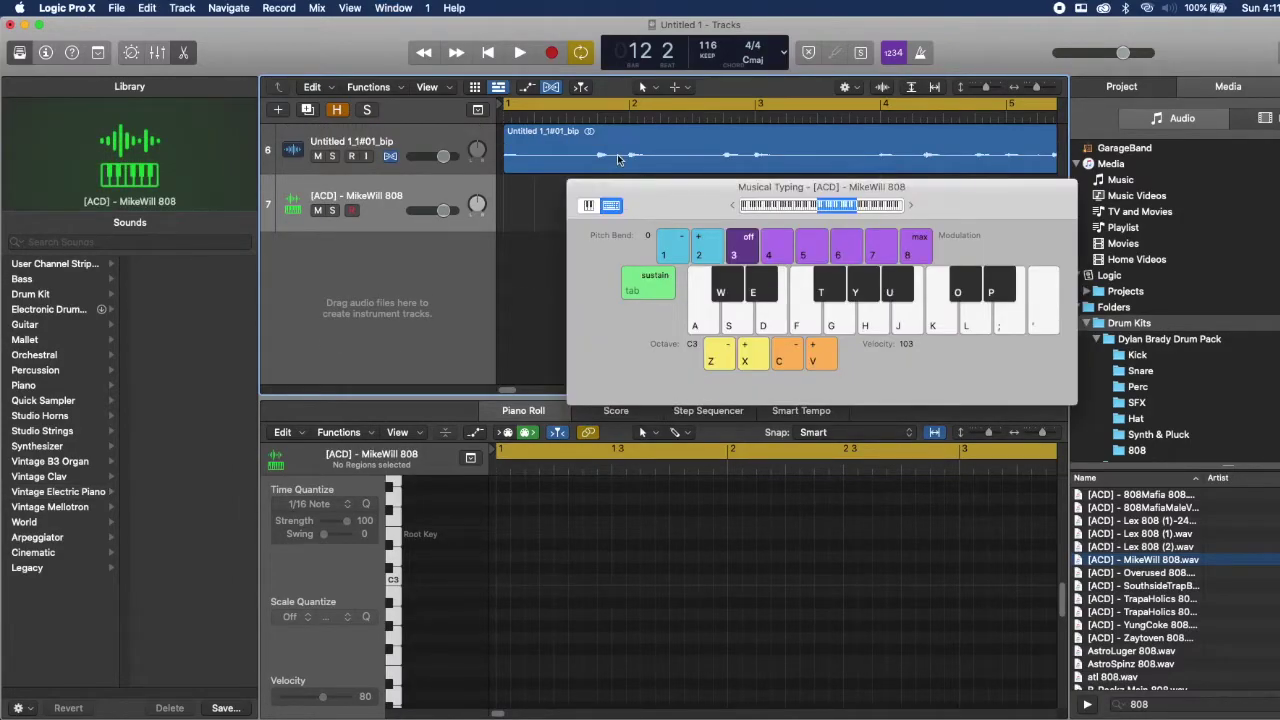
pyautogui.press('space')
pyautogui.press('t')
pyautogui.press('y')
pyautogui.press('j')
pyautogui.press('space')
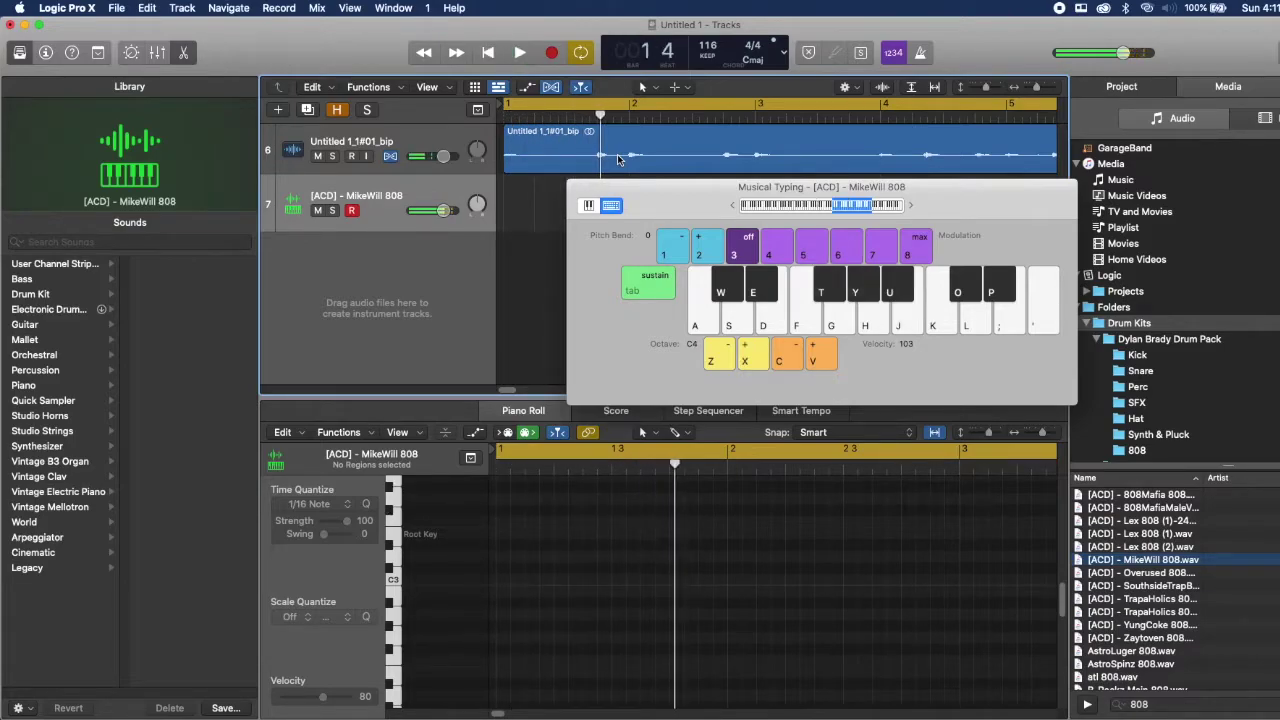
# Record a four-bar MikeWill 808 bass line from bar 1 with Musical Typing in octave C5, and close the on-screen keyboard
pyautogui.press('x')
pyautogui.click(552, 53)
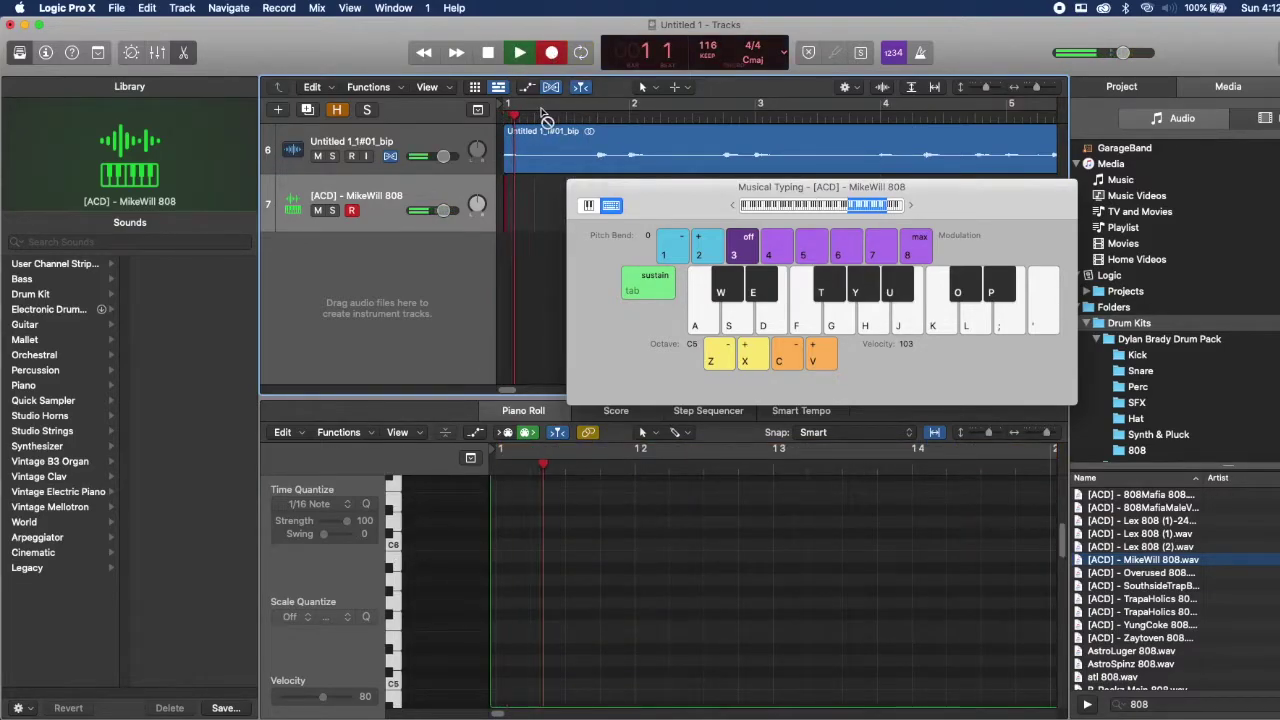
pyautogui.press('j')
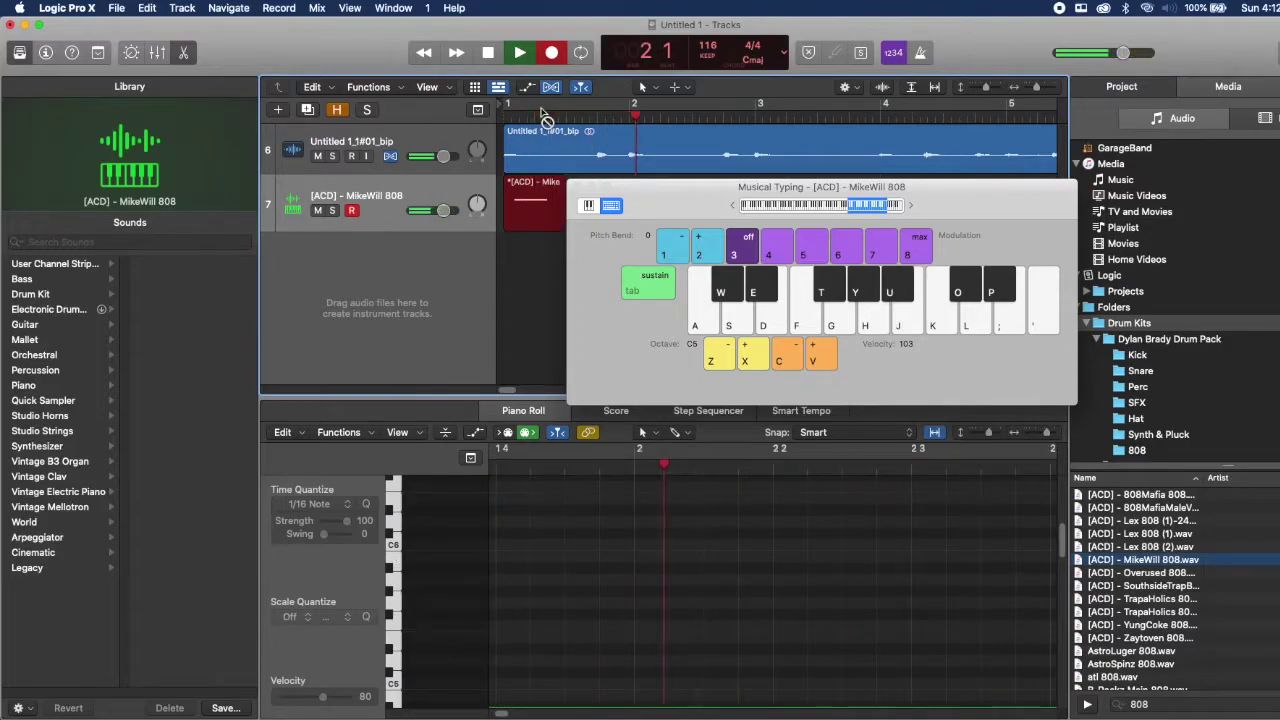
pyautogui.press('j')
pyautogui.press('u')
pyautogui.press('y')
pyautogui.press('d')
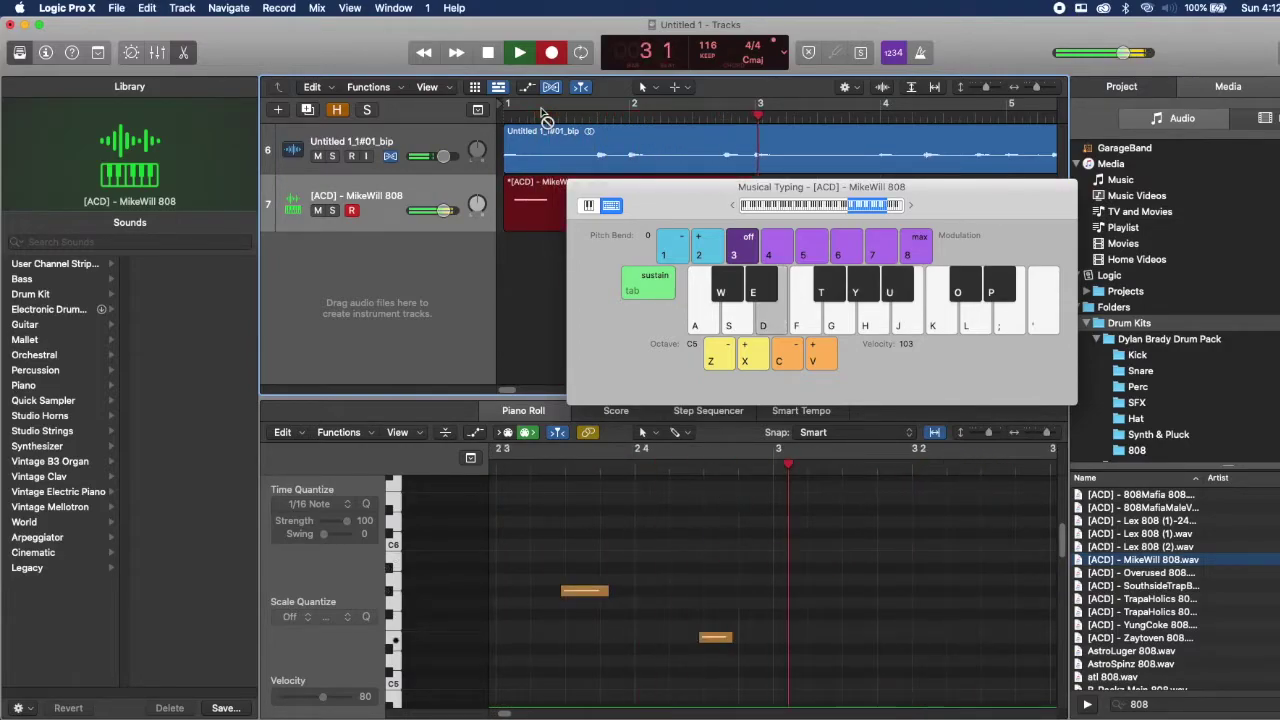
pyautogui.press('d')
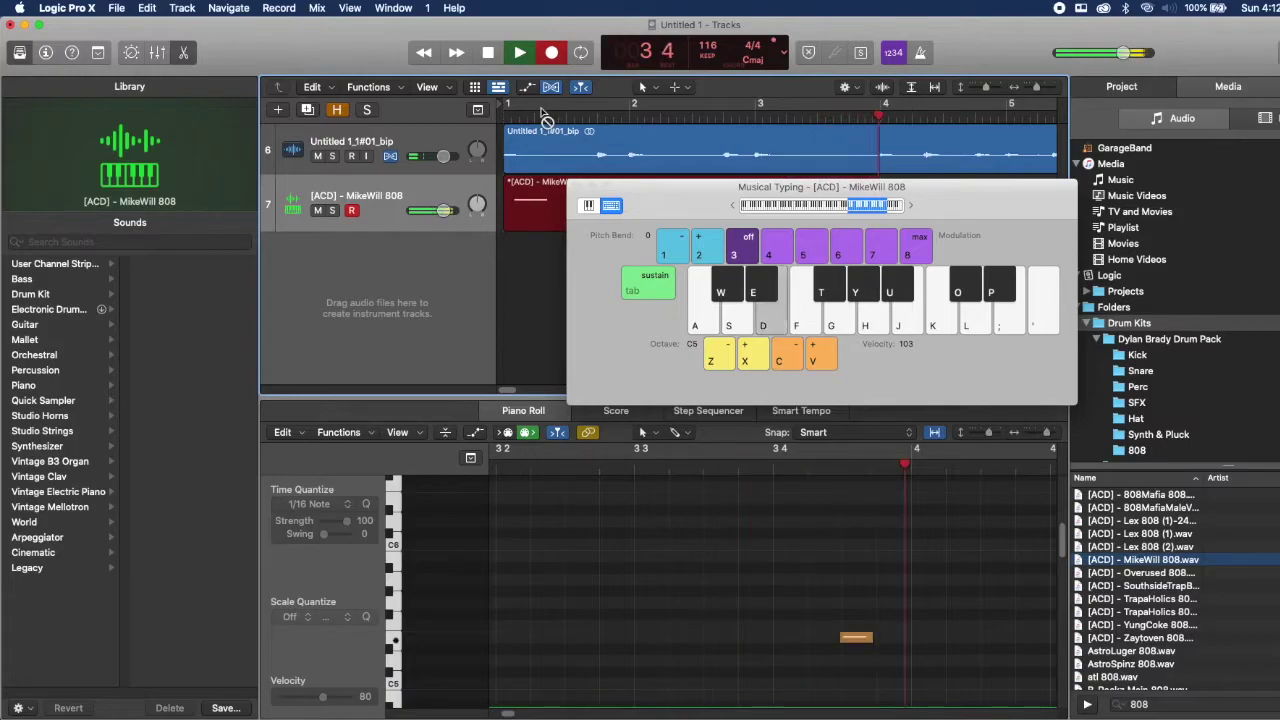
pyautogui.press('e')
pyautogui.press('d')
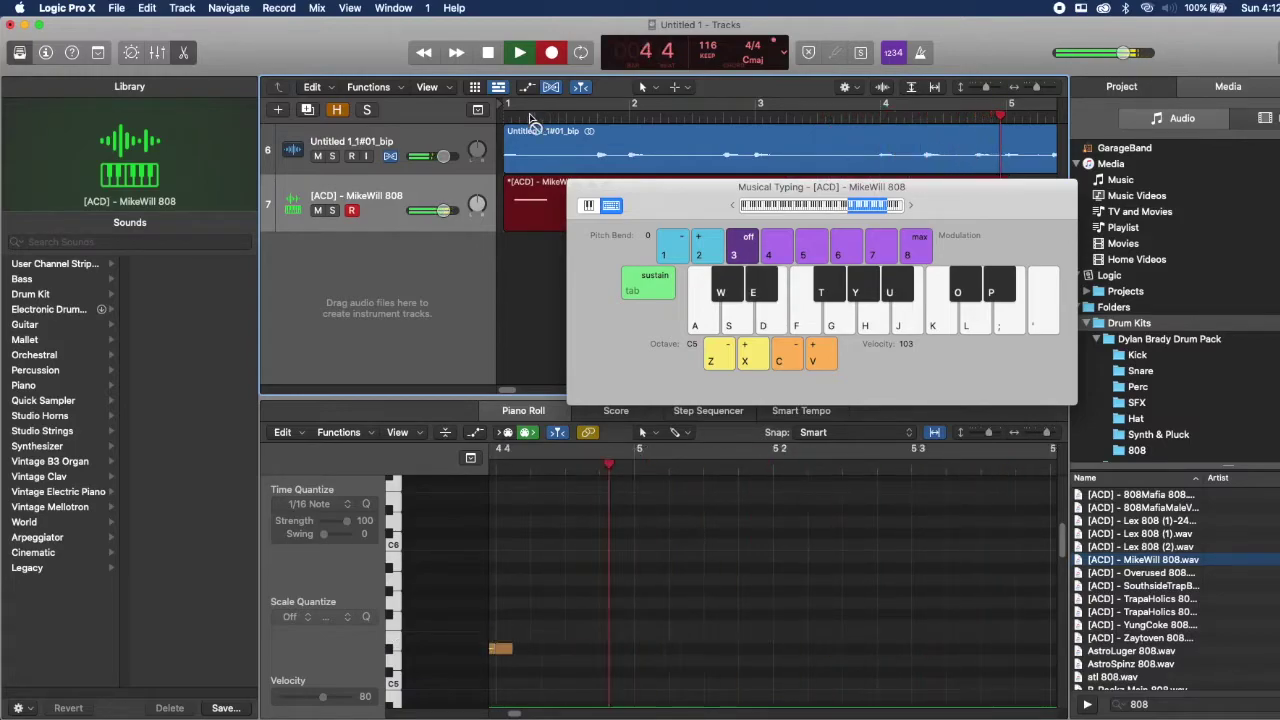
pyautogui.press('space')
pyautogui.click(577, 189)
# Try quantizing all the recorded 808 notes to 1/16 Note and 1/4 Note, undoing the 1/4 Note quantization
pyautogui.click(686, 541)
pyautogui.press('super+a')
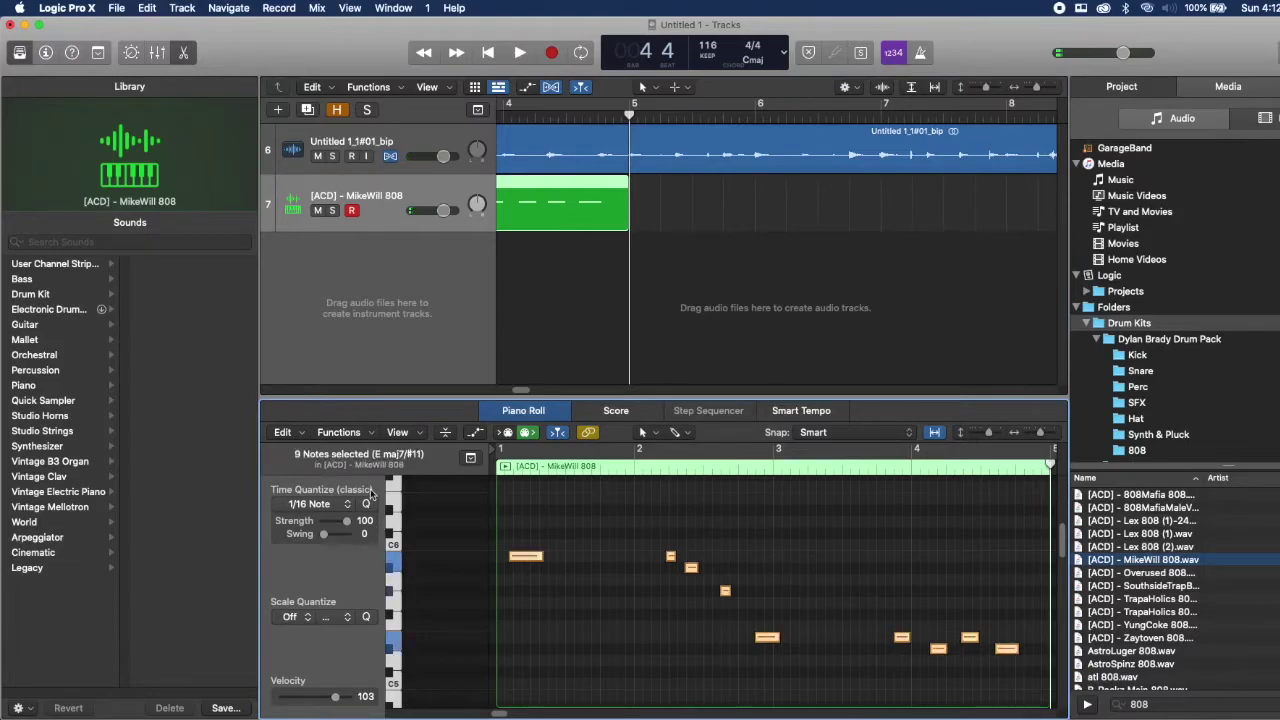
pyautogui.click(368, 503)
pyautogui.click(326, 516)
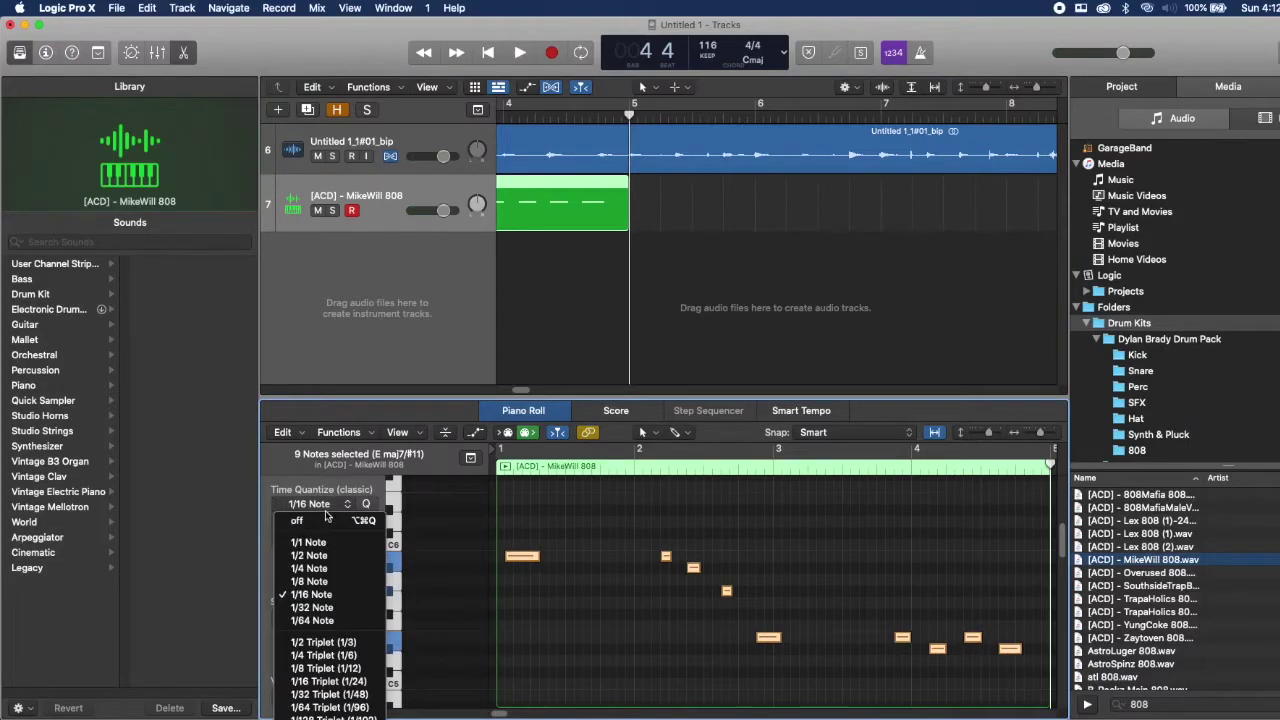
pyautogui.click(310, 568)
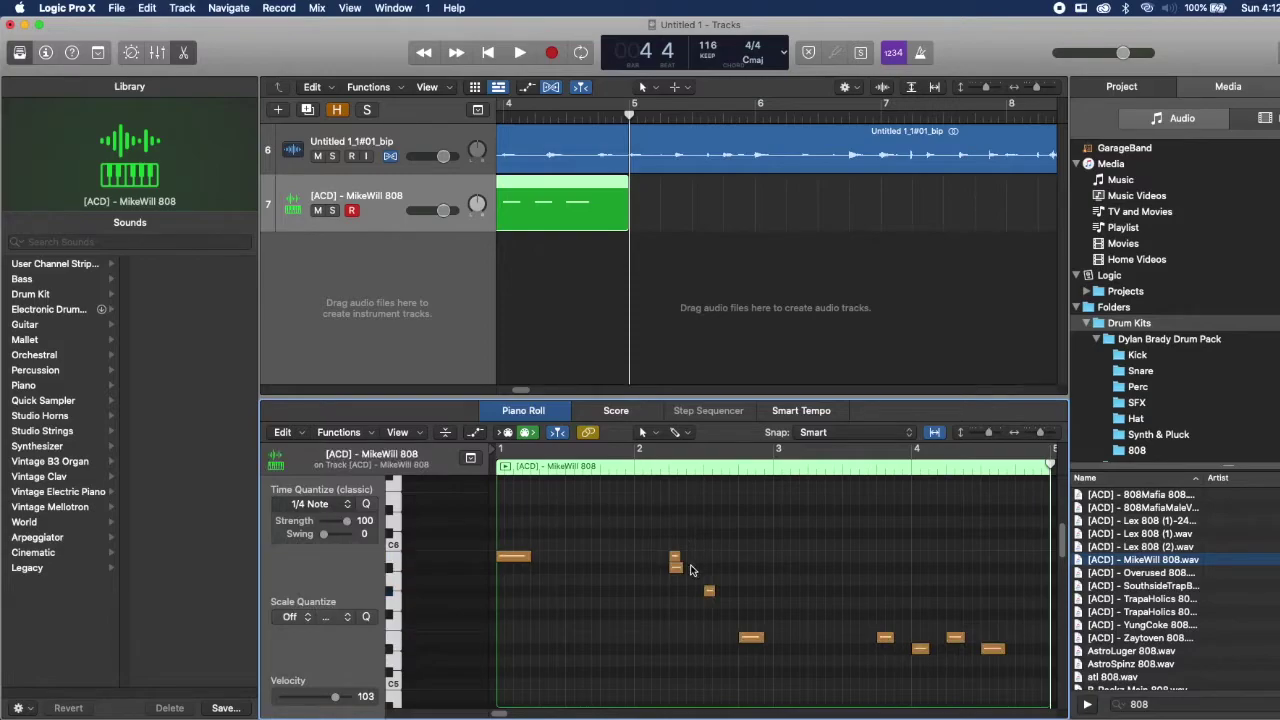
pyautogui.press('super+z')
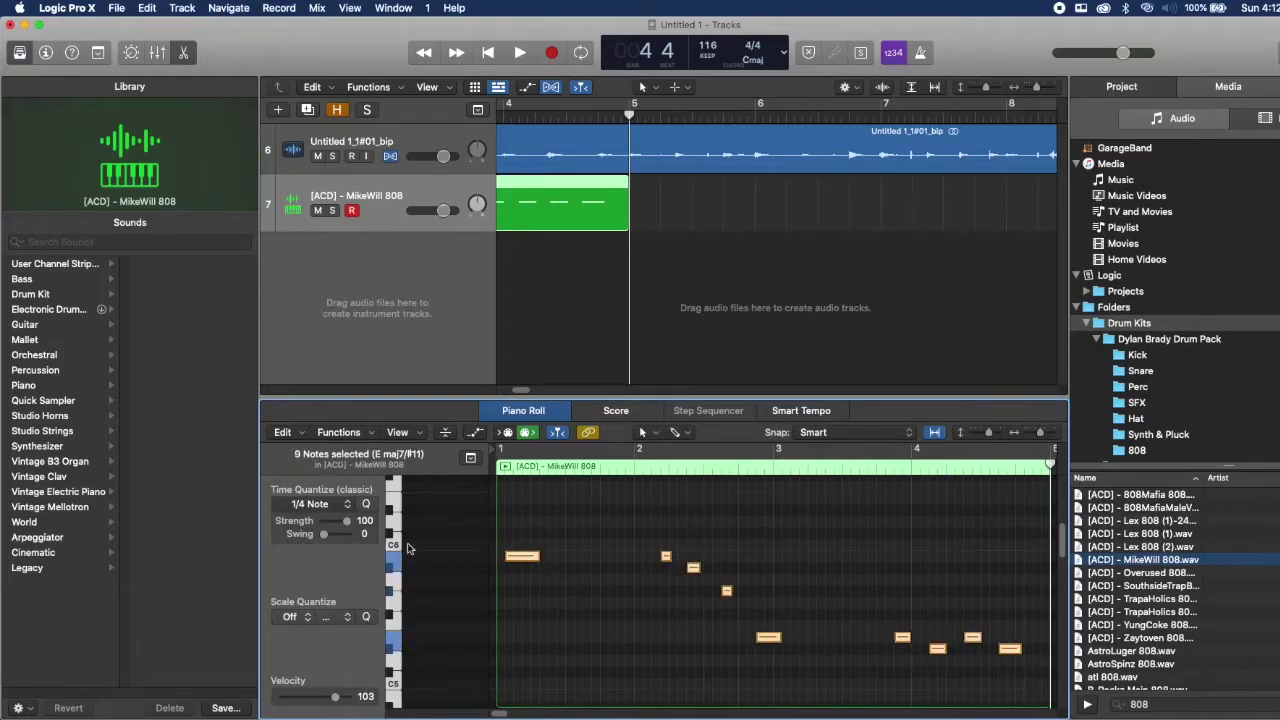
# Quantize all the 808 notes to 1/8 Note and move the first note to the start of bar 1
pyautogui.click(345, 505)
pyautogui.click(309, 581)
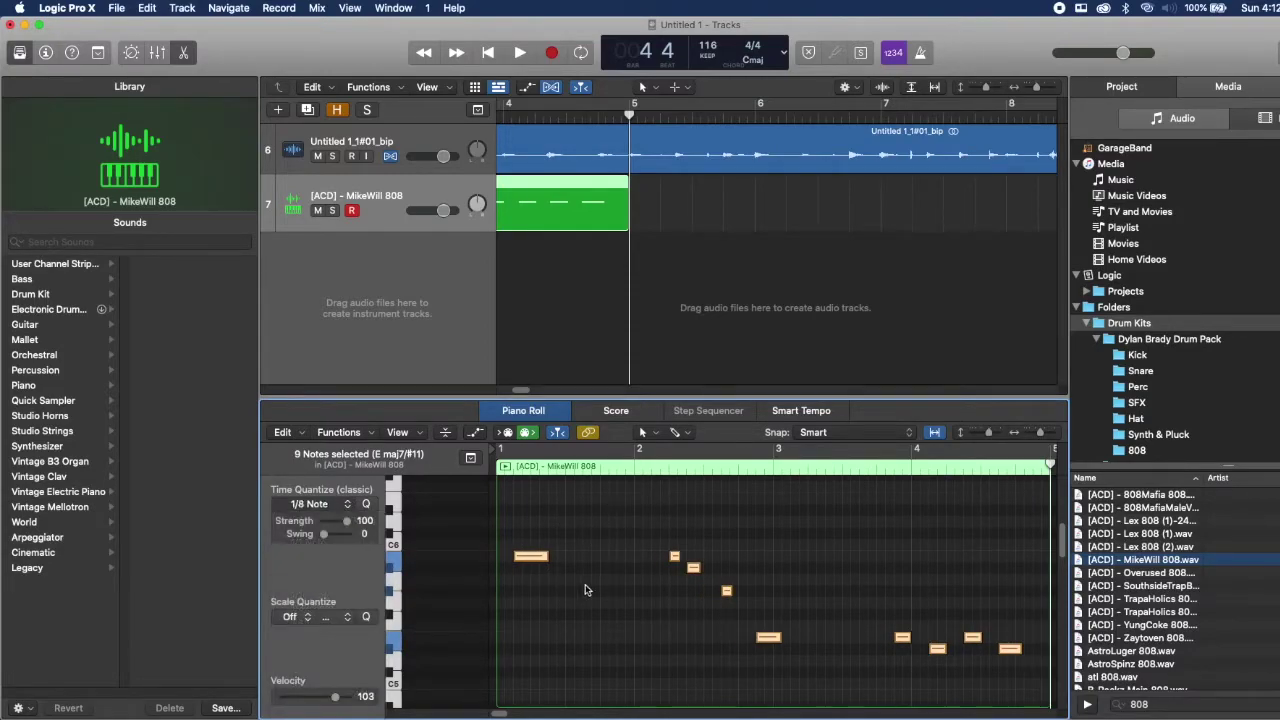
pyautogui.click(580, 505)
pyautogui.moveTo(521, 560); pyautogui.dragTo(504, 560)
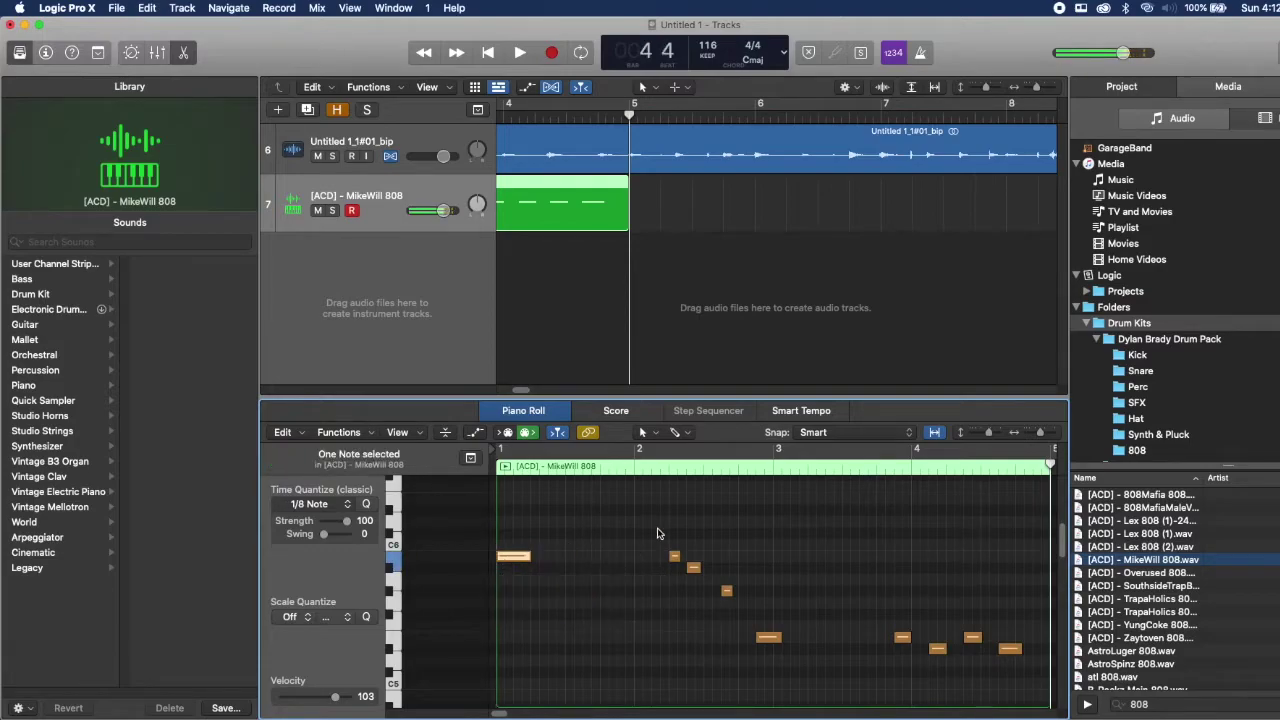
# Return the playhead to bar 1 and set the velocity of all the 808 notes to 88
pyautogui.hscroll(1, 558, 123)
pyautogui.moveTo(558, 123); pyautogui.dragTo(408, 124)
pyautogui.click(609, 614)
pyautogui.press('super+a')
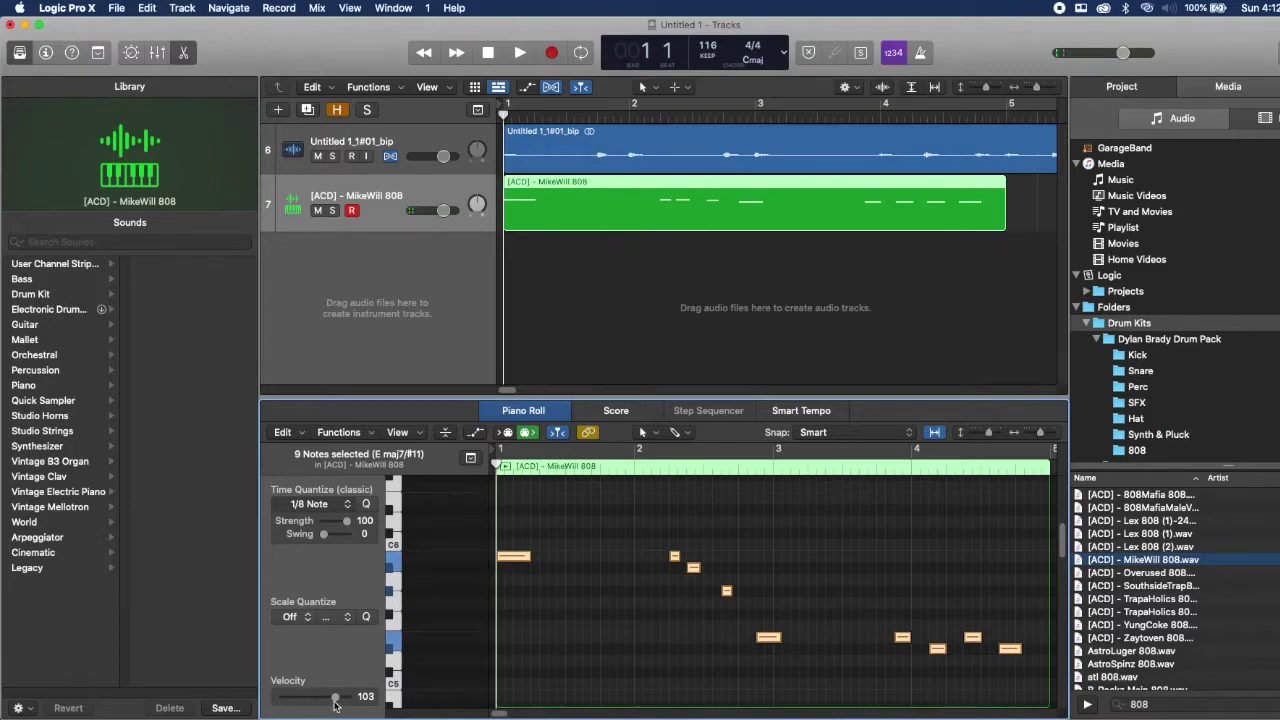
pyautogui.moveTo(328, 699); pyautogui.dragTo(319, 699)
pyautogui.click(615, 645)
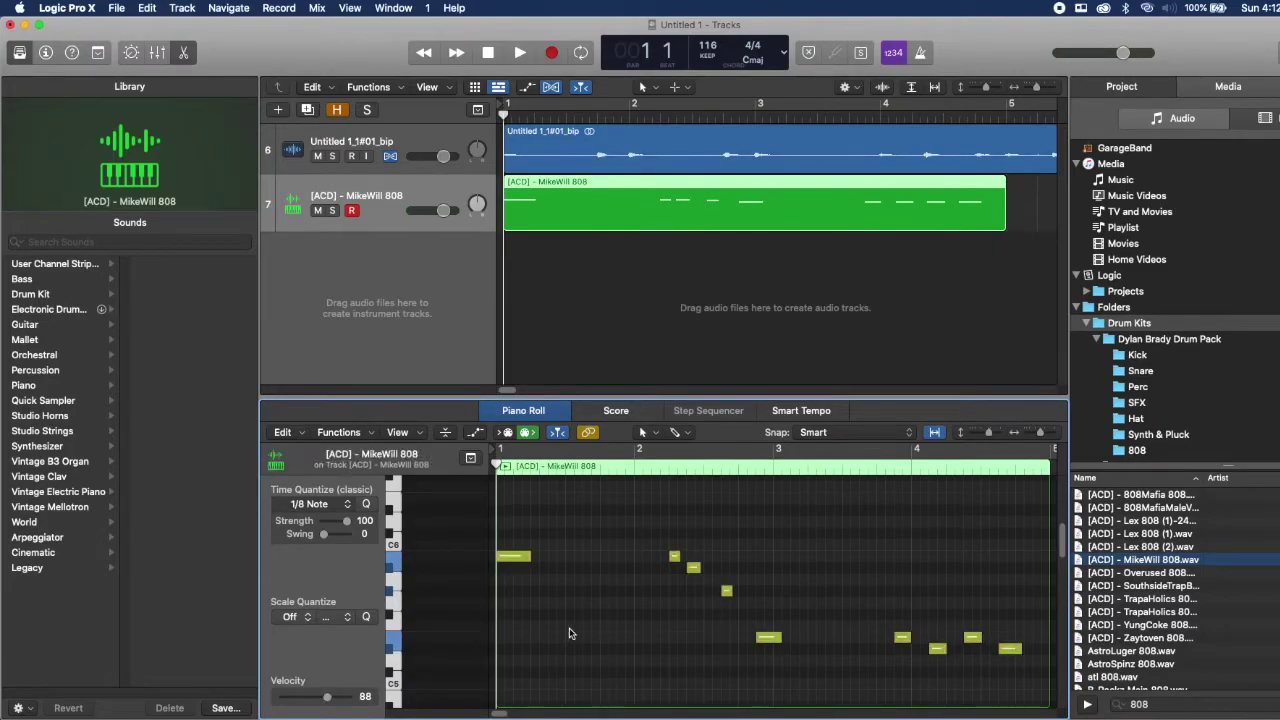
# Play the bass line, shift its second note slightly earlier, and lengthen the two notes leading into bar 3
pyautogui.press('space')
pyautogui.click(628, 114)
pyautogui.press('space')
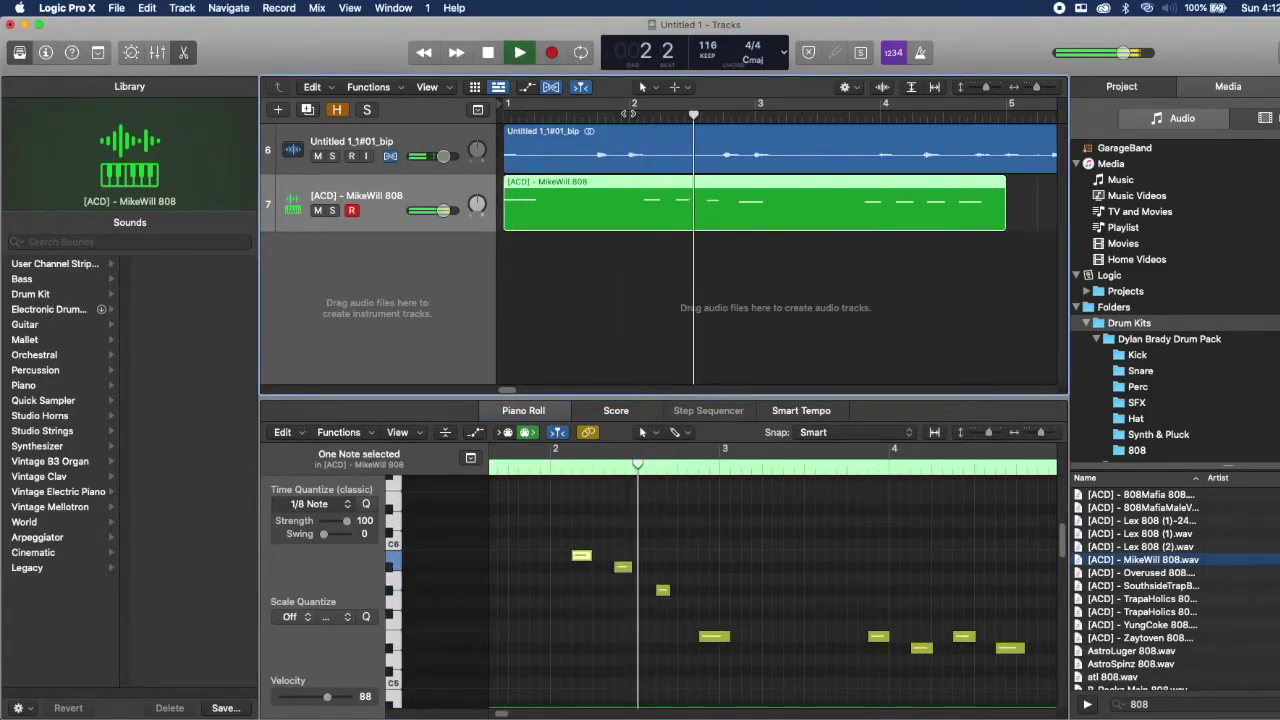
pyautogui.click(716, 636)
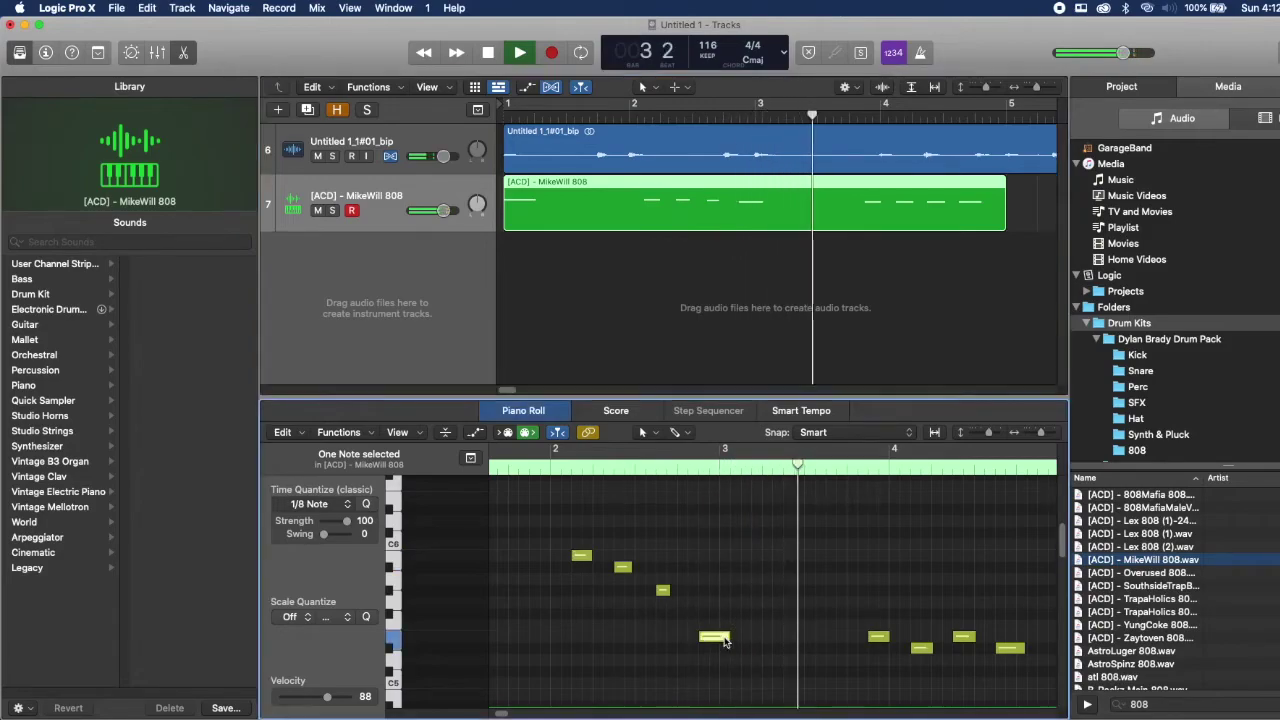
pyautogui.click(745, 635)
pyautogui.moveTo(669, 593); pyautogui.dragTo(698, 593)
# Transpose all nine 808 notes down two octaves and play the bass line from the beginning
pyautogui.moveTo(622, 567); pyautogui.dragTo(623, 495)
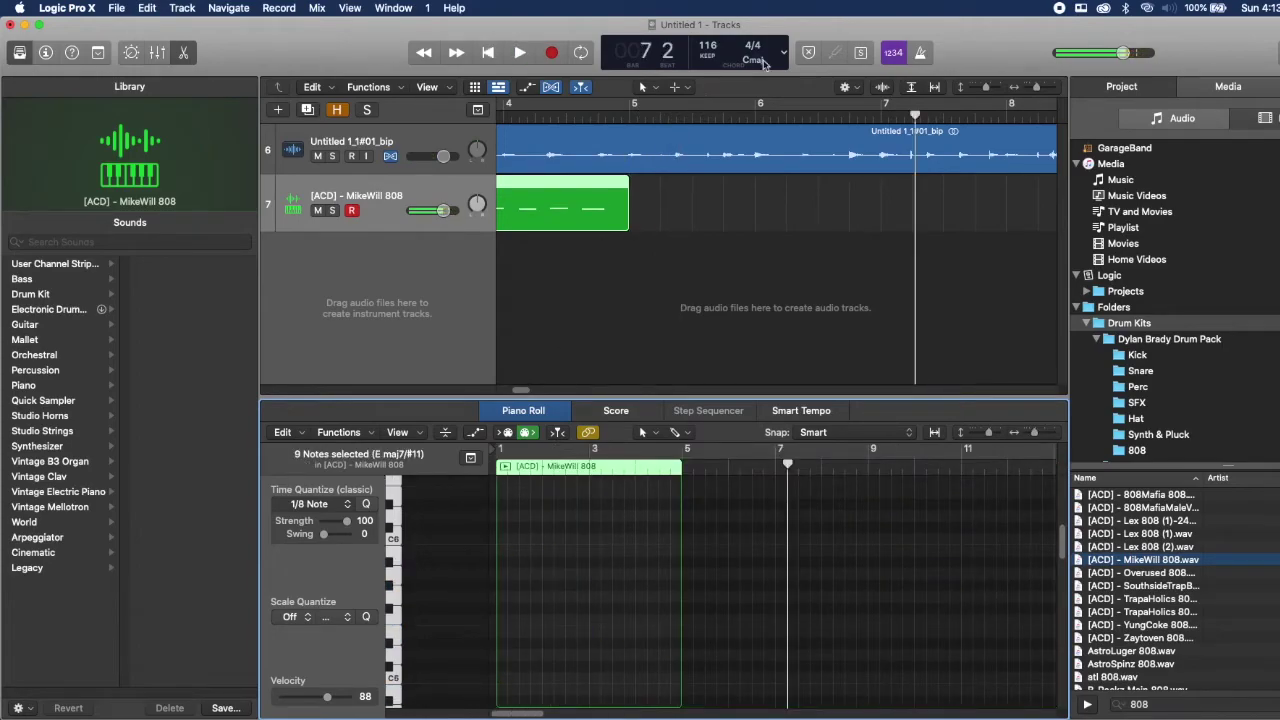
pyautogui.press('Return')
pyautogui.click(420, 232)
pyautogui.press('space')
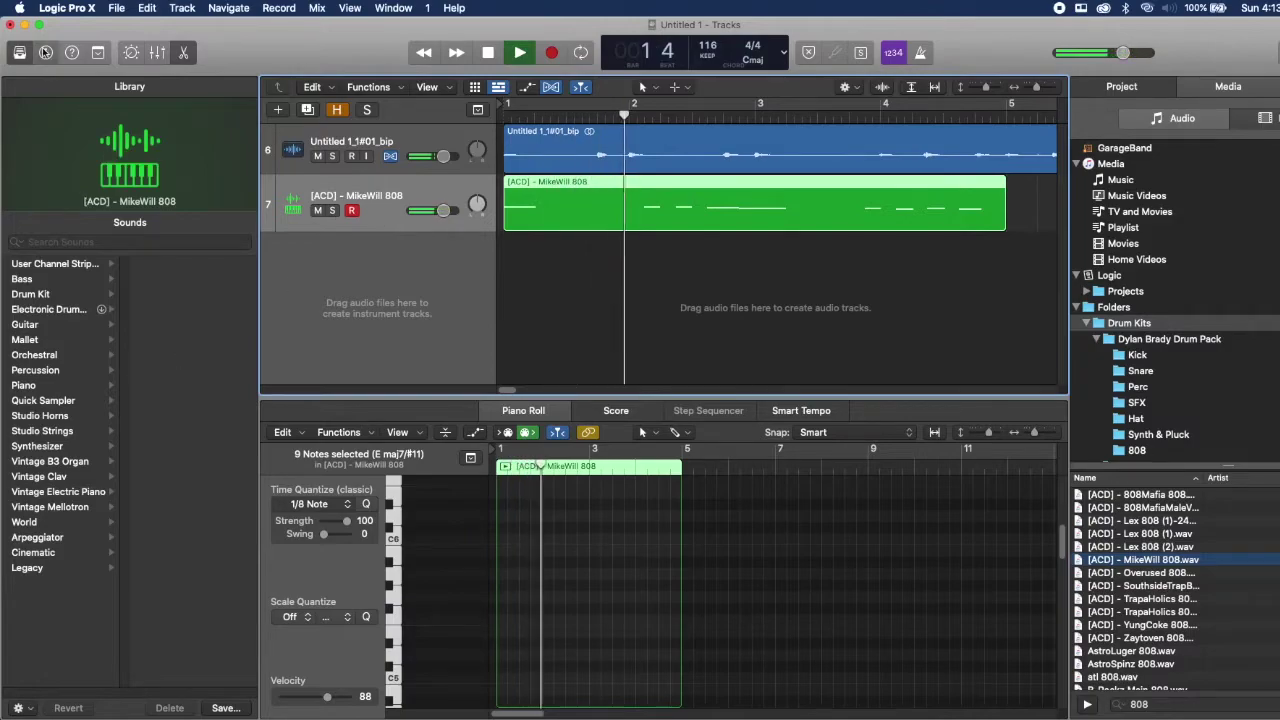
# Open the 808 track's Channel EQ and set bands to 85.0 Hz +3.7 dB, 180 Hz +3.4 dB and 60.5 Hz -4.3 dB
pyautogui.press('i')
pyautogui.click(322, 363)
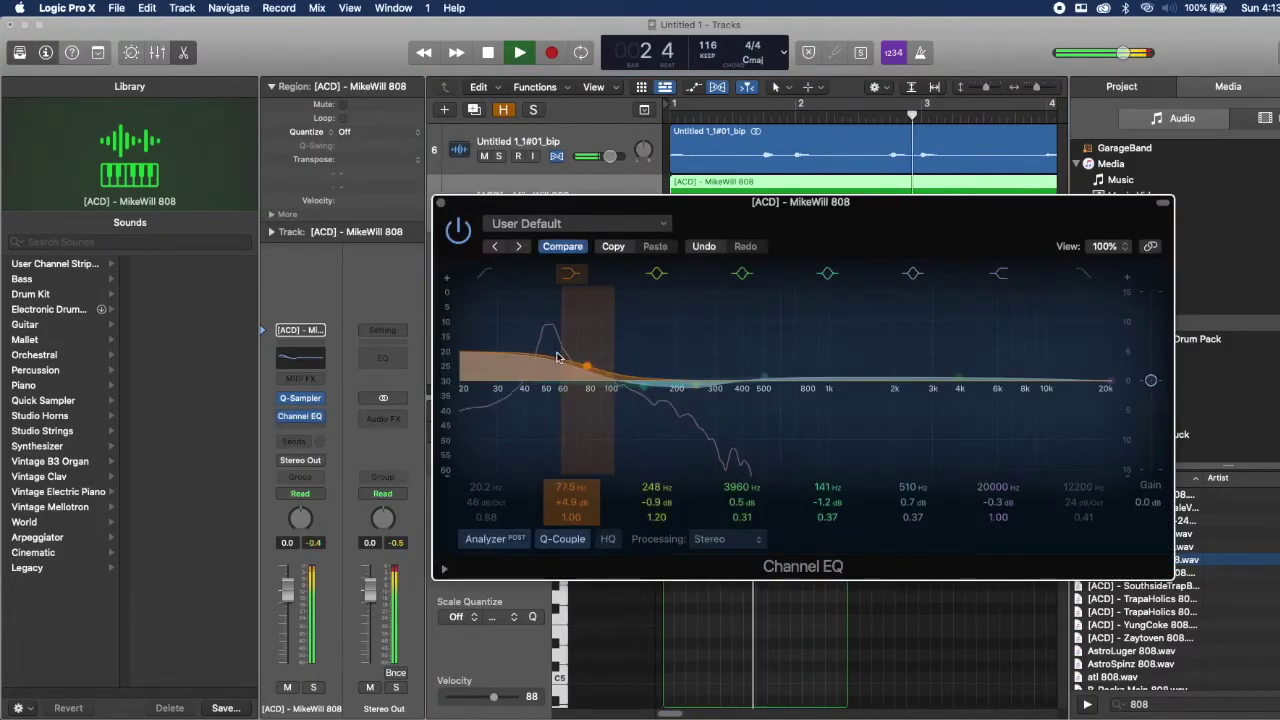
pyautogui.moveTo(763, 386); pyautogui.dragTo(683, 410)
pyautogui.moveTo(586, 366); pyautogui.dragTo(579, 373)
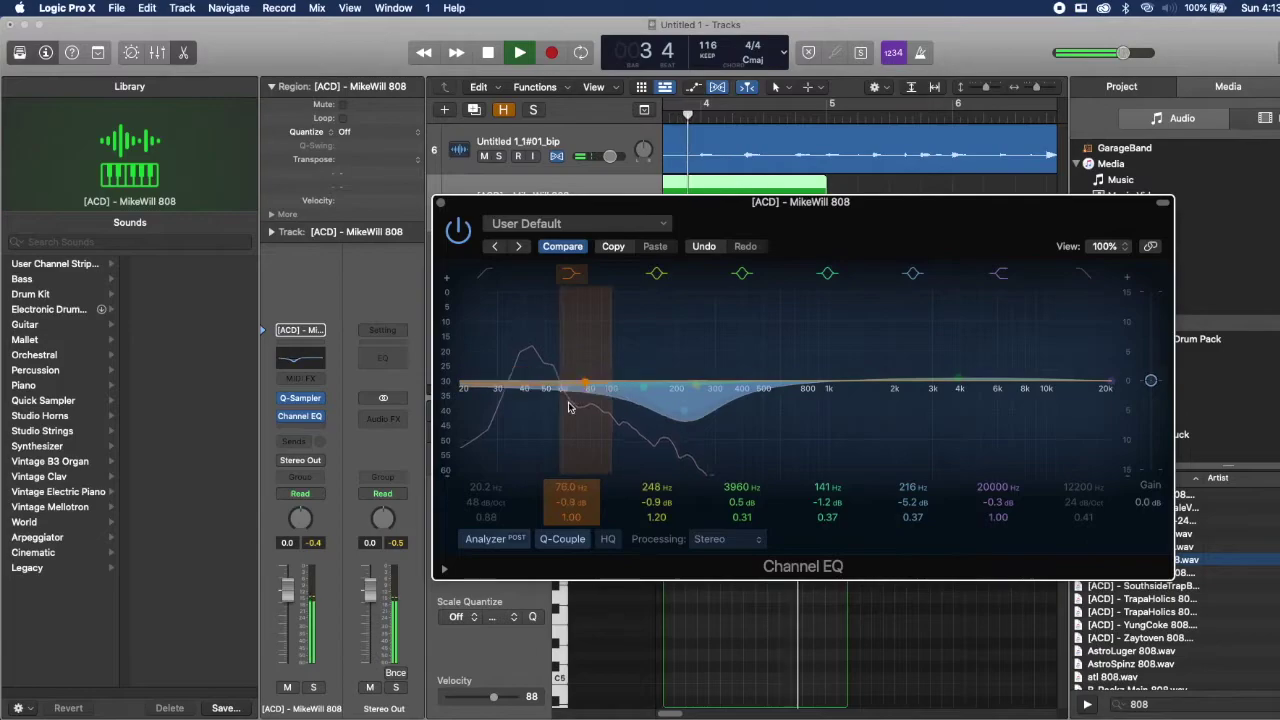
pyautogui.moveTo(683, 386); pyautogui.dragTo(564, 405)
pyautogui.press('space')
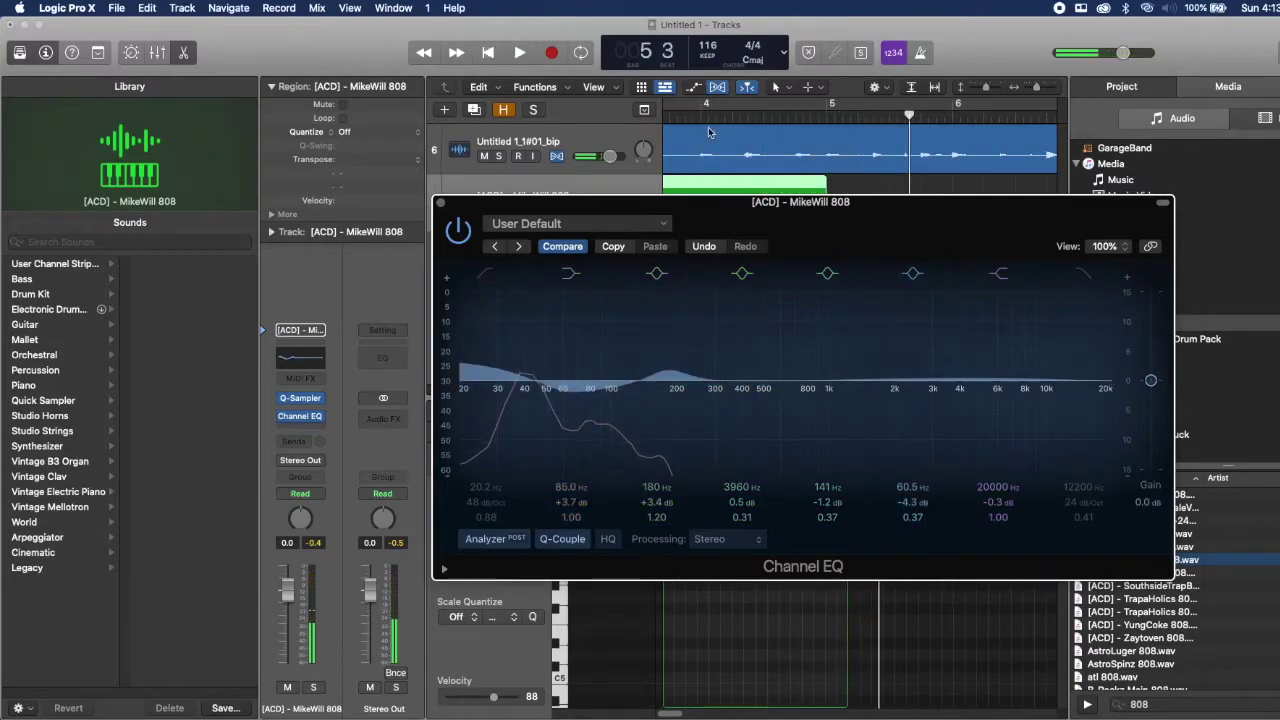
# During playback from bar 1, set the 808's EQ bands to 78.5 Hz -0.3 dB, 119 Hz -3.2 dB and 1450 Hz +10.5 dB
pyautogui.press('Return')
pyautogui.press('space')
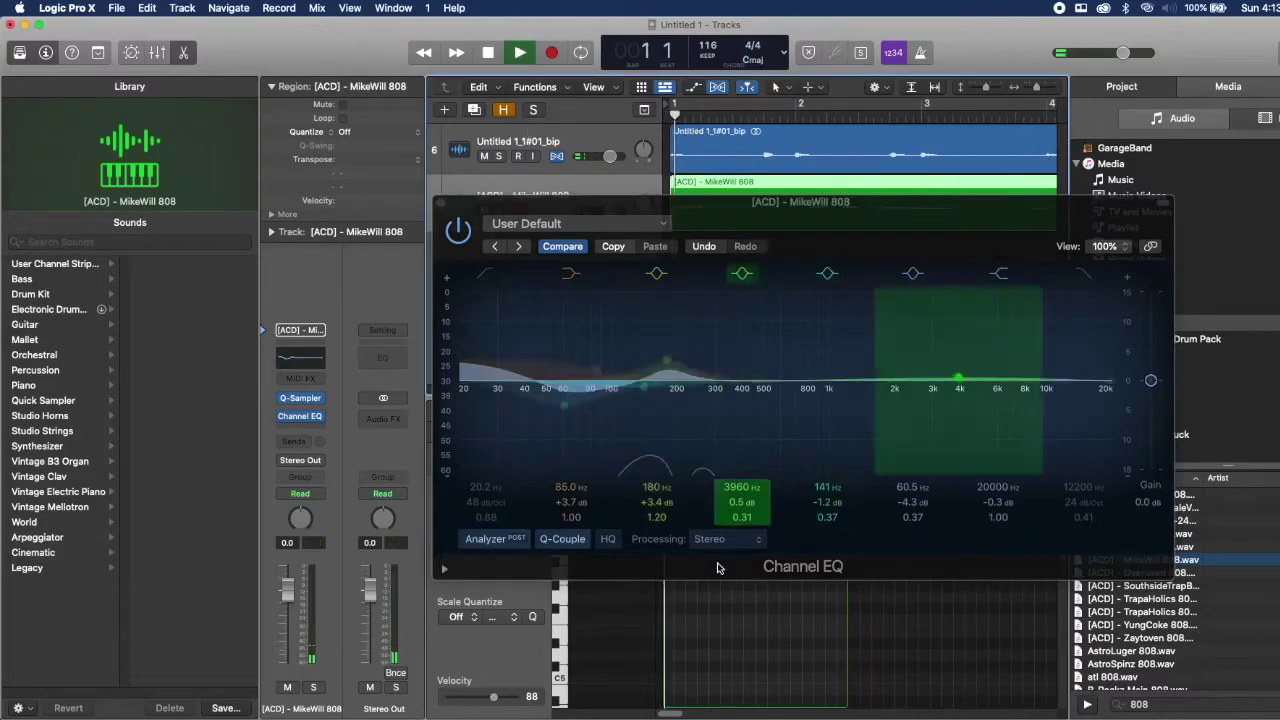
pyautogui.moveTo(638, 469); pyautogui.dragTo(587, 420)
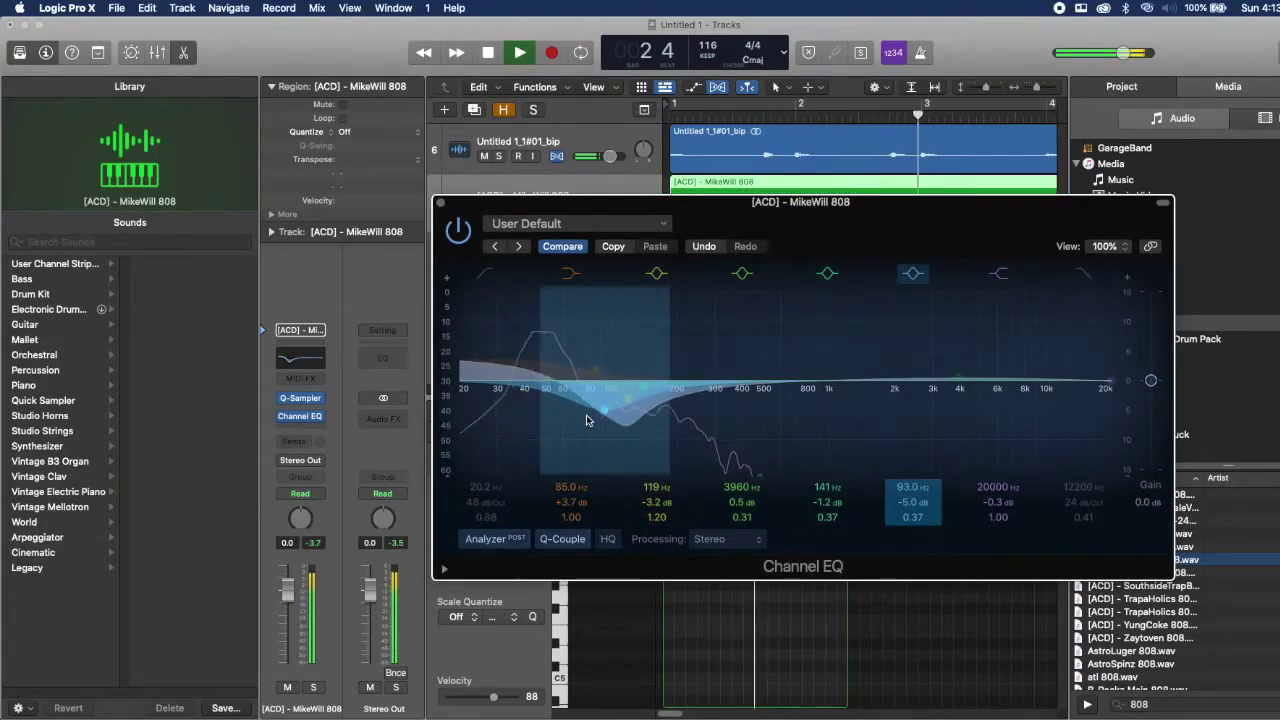
pyautogui.moveTo(596, 358); pyautogui.dragTo(865, 320)
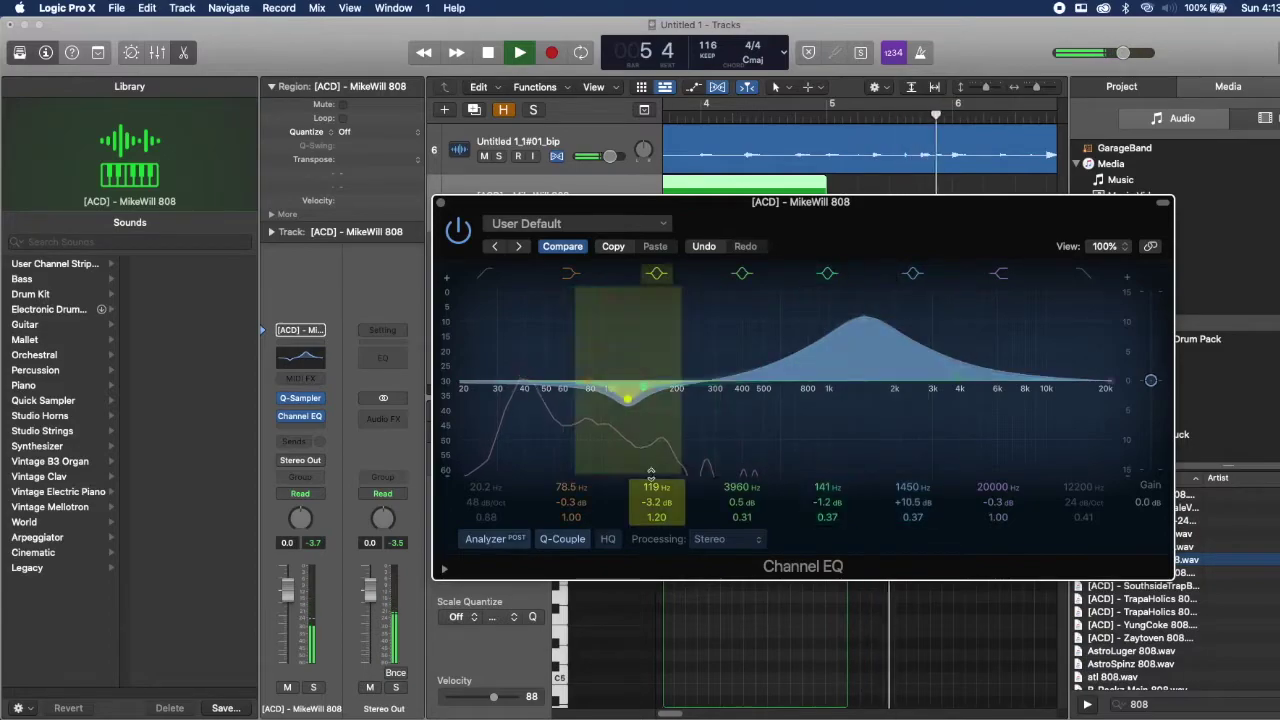
# Cut the 808's EQ bands to 250 Hz -4.6 dB, 68.5 Hz -4.1 dB and 1580 Hz -1.9 dB, stop playback and close the EQ
pyautogui.press('Return')
pyautogui.moveTo(824, 371); pyautogui.dragTo(700, 449)
pyautogui.moveTo(603, 427); pyautogui.dragTo(563, 400)
pyautogui.moveTo(962, 378); pyautogui.dragTo(877, 423)
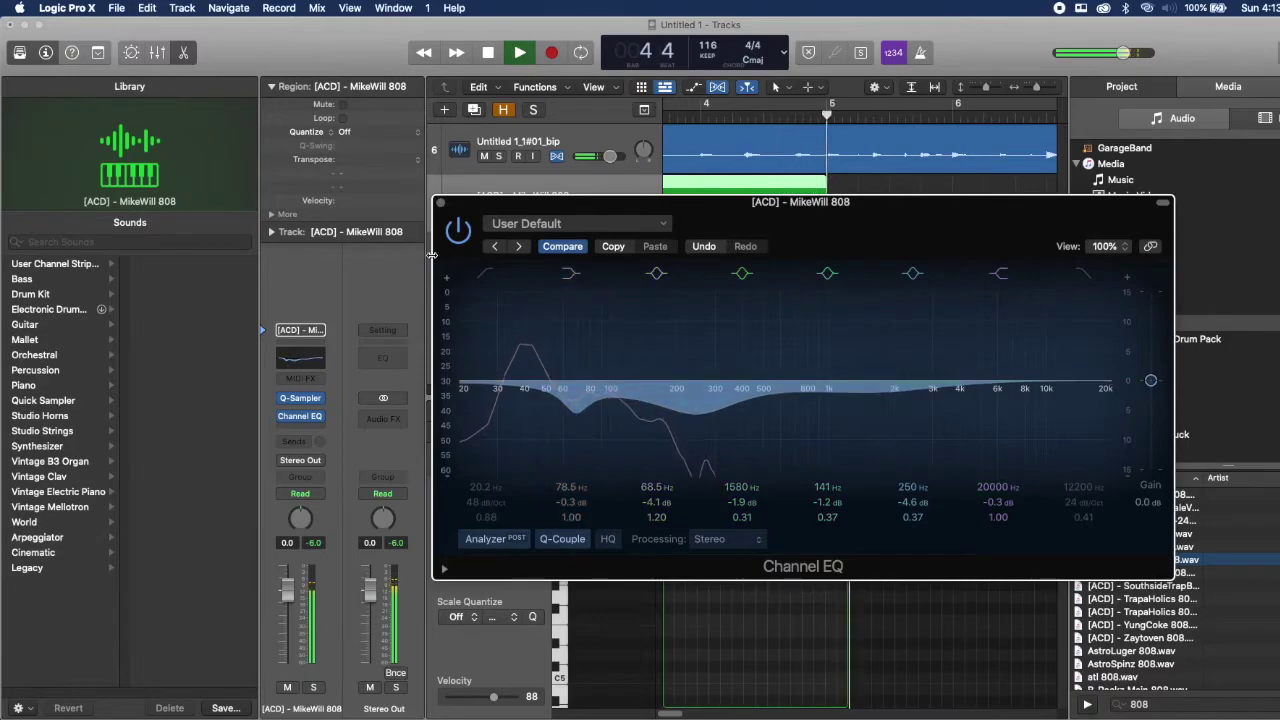
pyautogui.press('space')
pyautogui.click(438, 203)
# Copy the MikeWill 808 region to bar 5 and join both regions into one eight-bar region
pyautogui.scroll(-5, 685, 205)
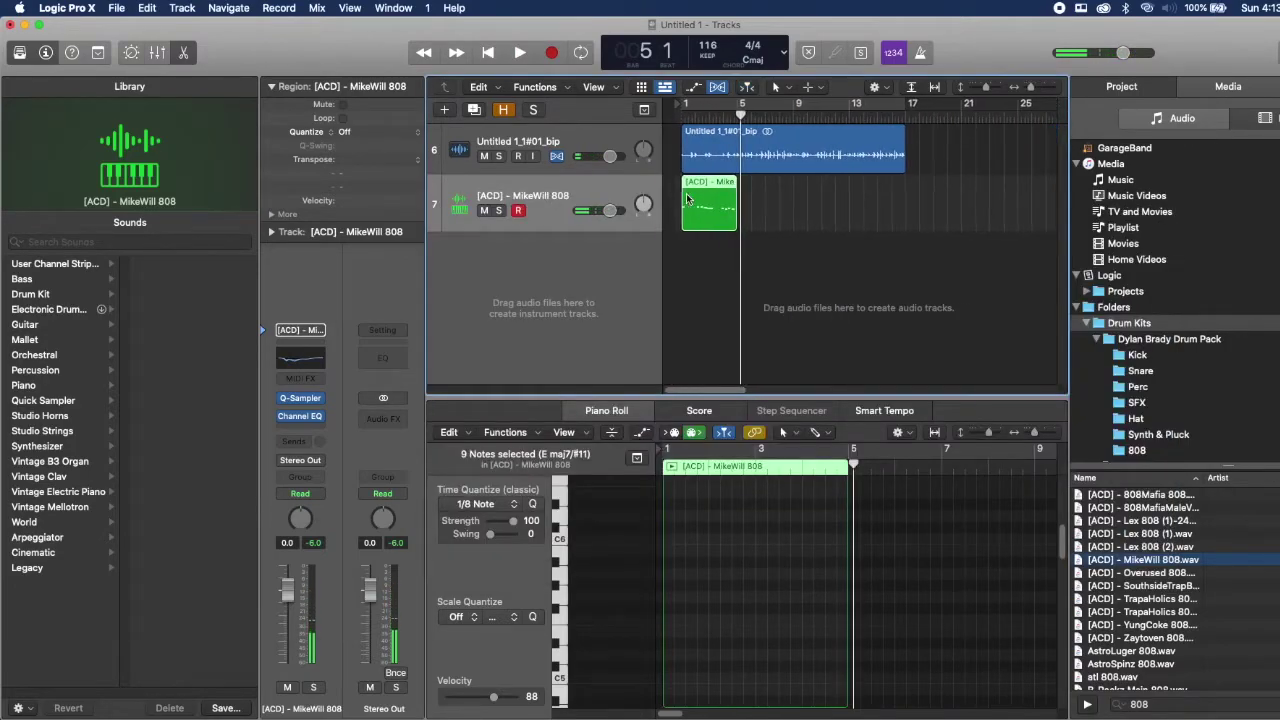
pyautogui.moveTo(698, 202)
pyautogui.mouseDown()
pyautogui.moveTo(755, 203)
pyautogui.moveTo(686, 192)
pyautogui.mouseUp()
pyautogui.click(698, 231)
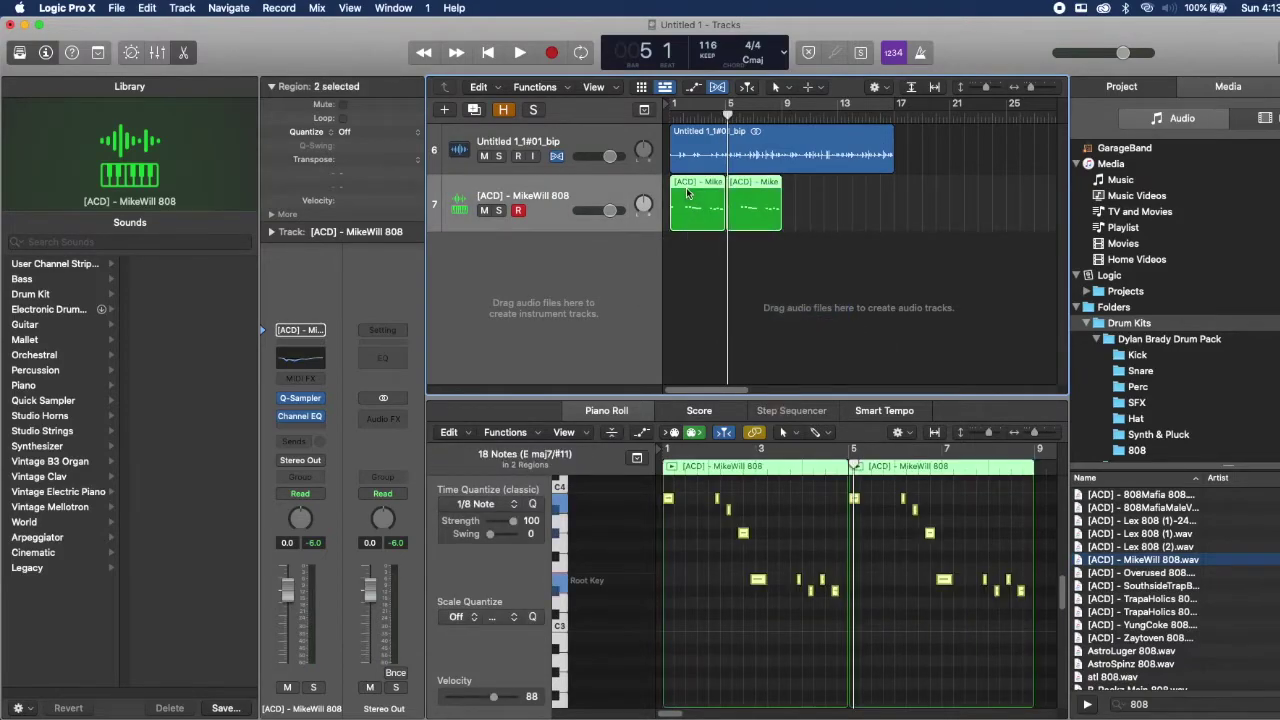
pyautogui.rightClick(684, 185)
pyautogui.click(712, 209)
# Delete the B3 note at the start of bar 6 and duplicate the long E3 note near bar 7 just after itself
pyautogui.click(853, 467)
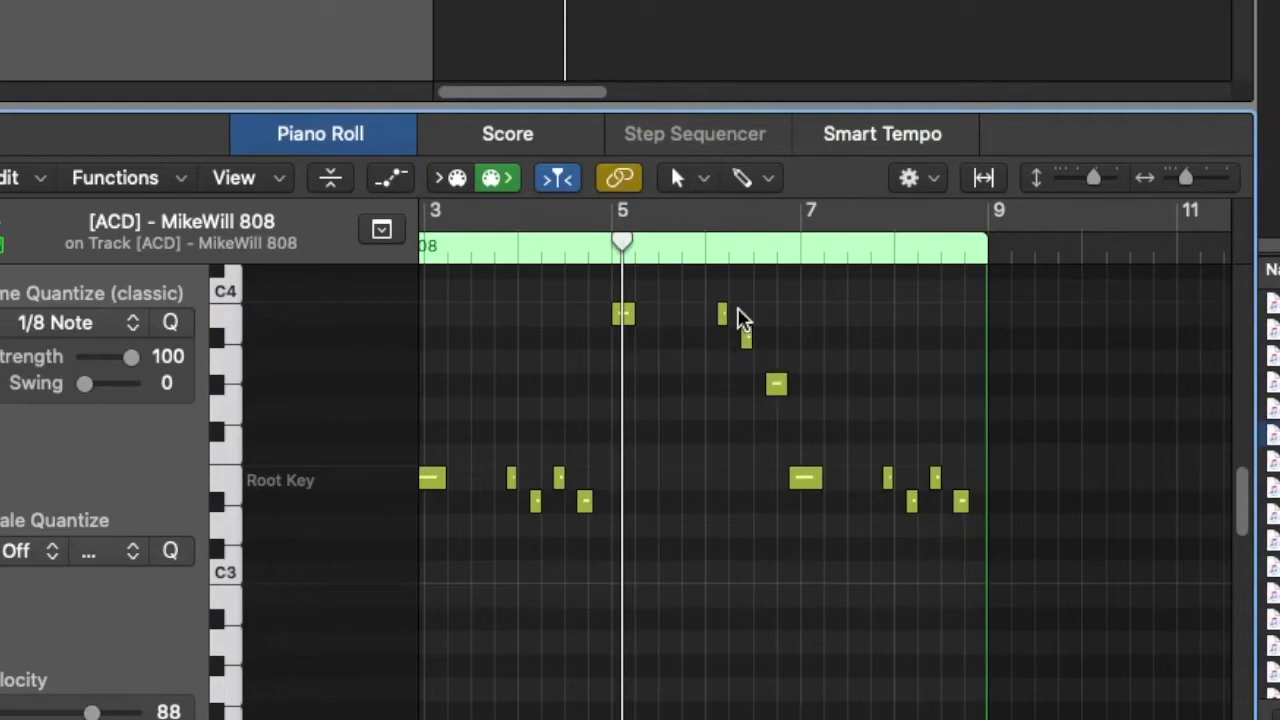
pyautogui.click(724, 314)
pyautogui.press('Delete')
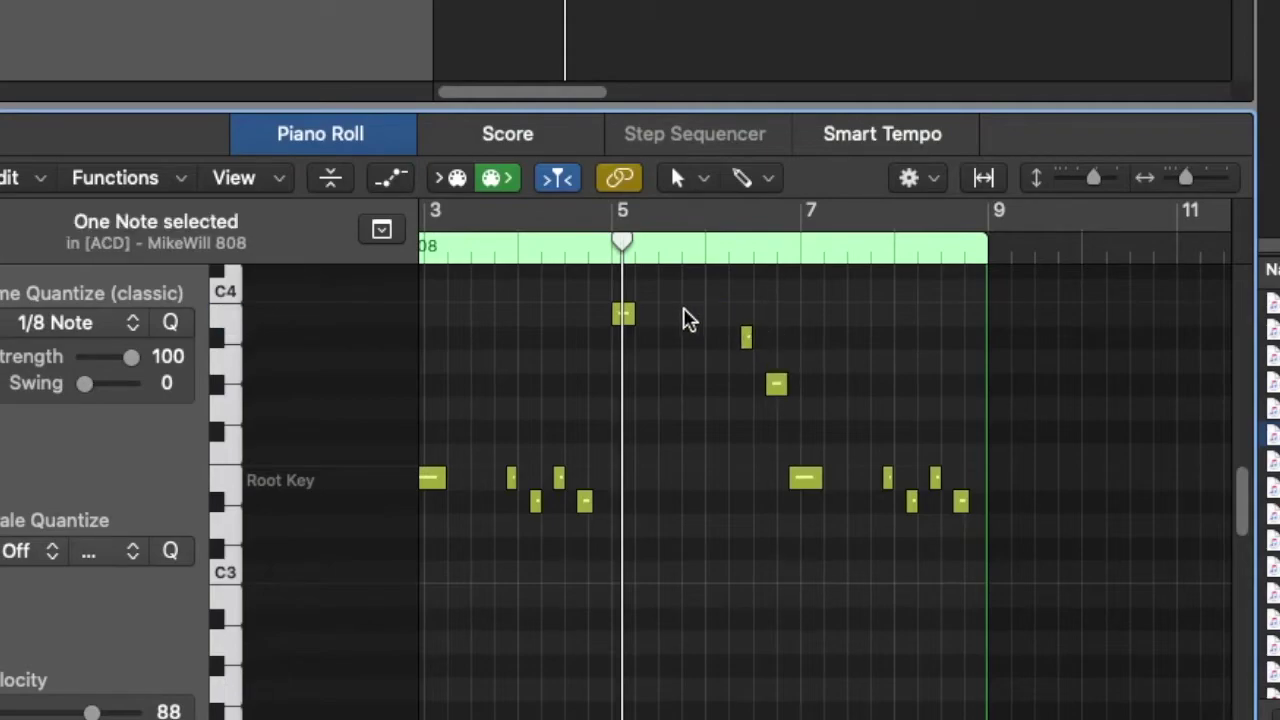
pyautogui.rightClick(806, 482)
pyautogui.click(805, 481)
pyautogui.moveTo(806, 488); pyautogui.dragTo(849, 480)
pyautogui.click(837, 383)
pyautogui.hscroll(-3, 990, 430)
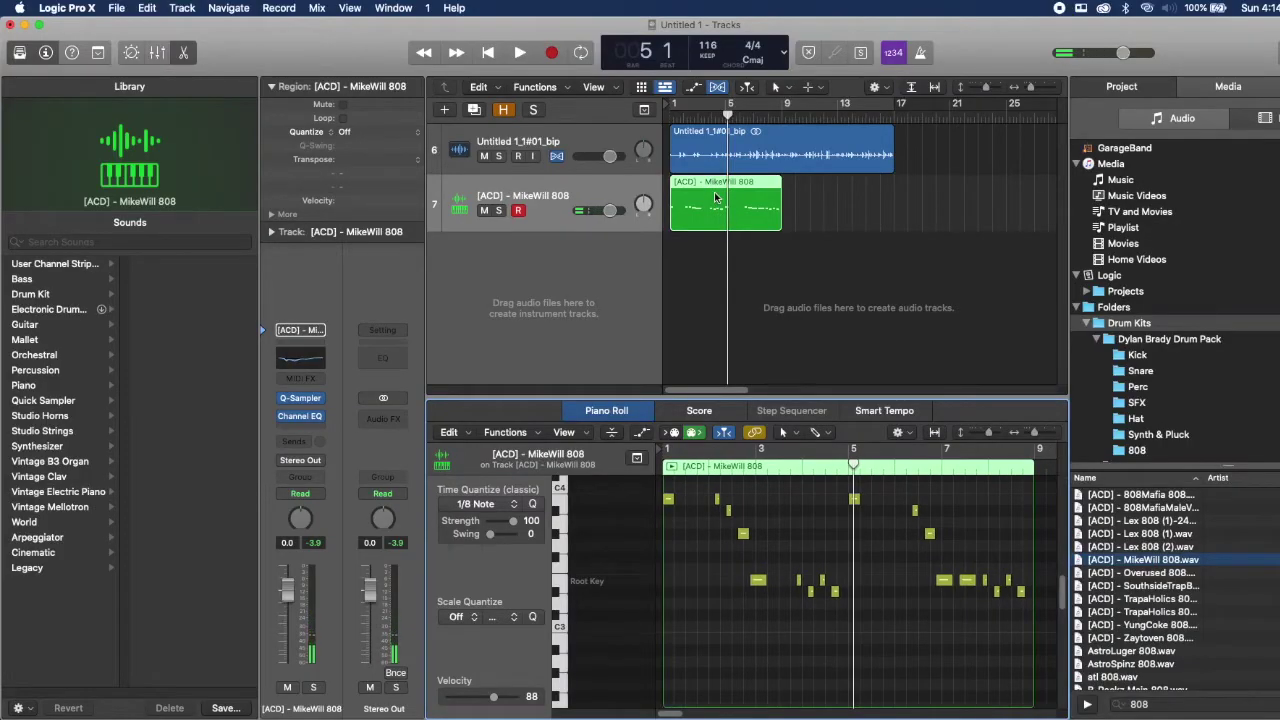
# Try copying the eight-bar 808 region to bar 9, and delete the copy
pyautogui.rightClick(716, 198)
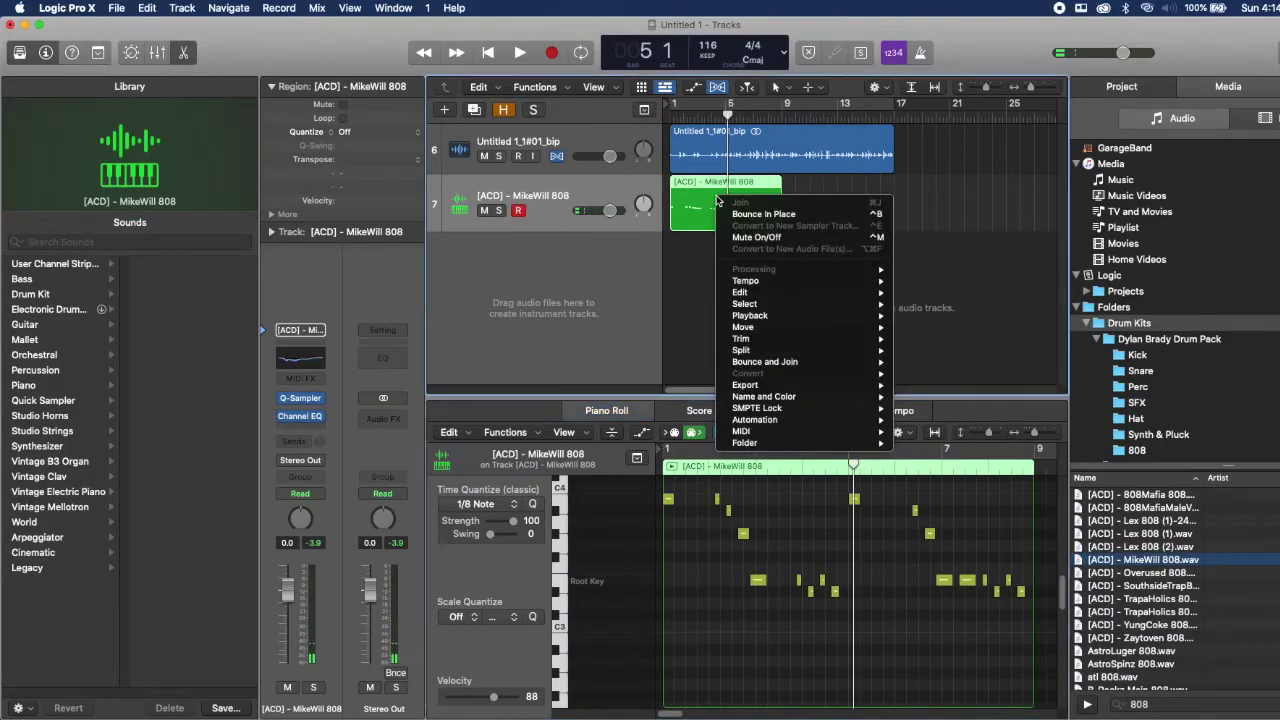
pyautogui.click(685, 214)
pyautogui.moveTo(690, 214); pyautogui.dragTo(824, 283)
pyautogui.click(824, 283)
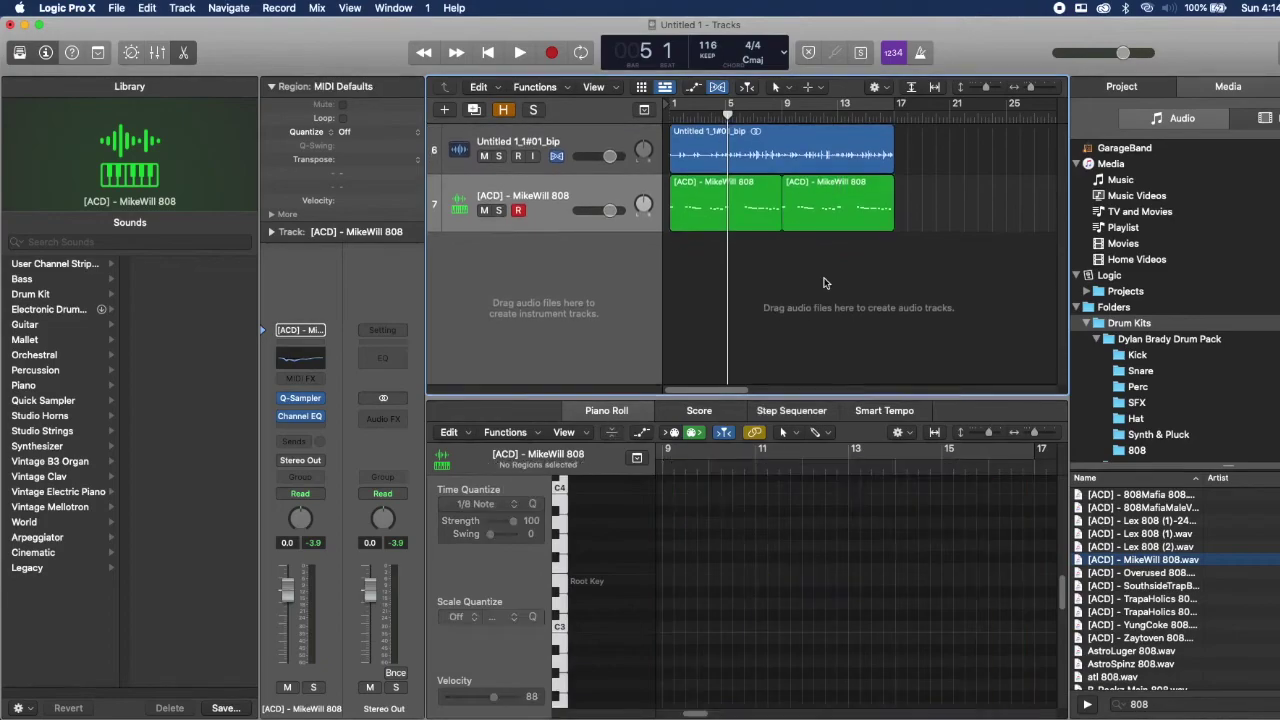
pyautogui.click(817, 220)
pyautogui.press('Delete')
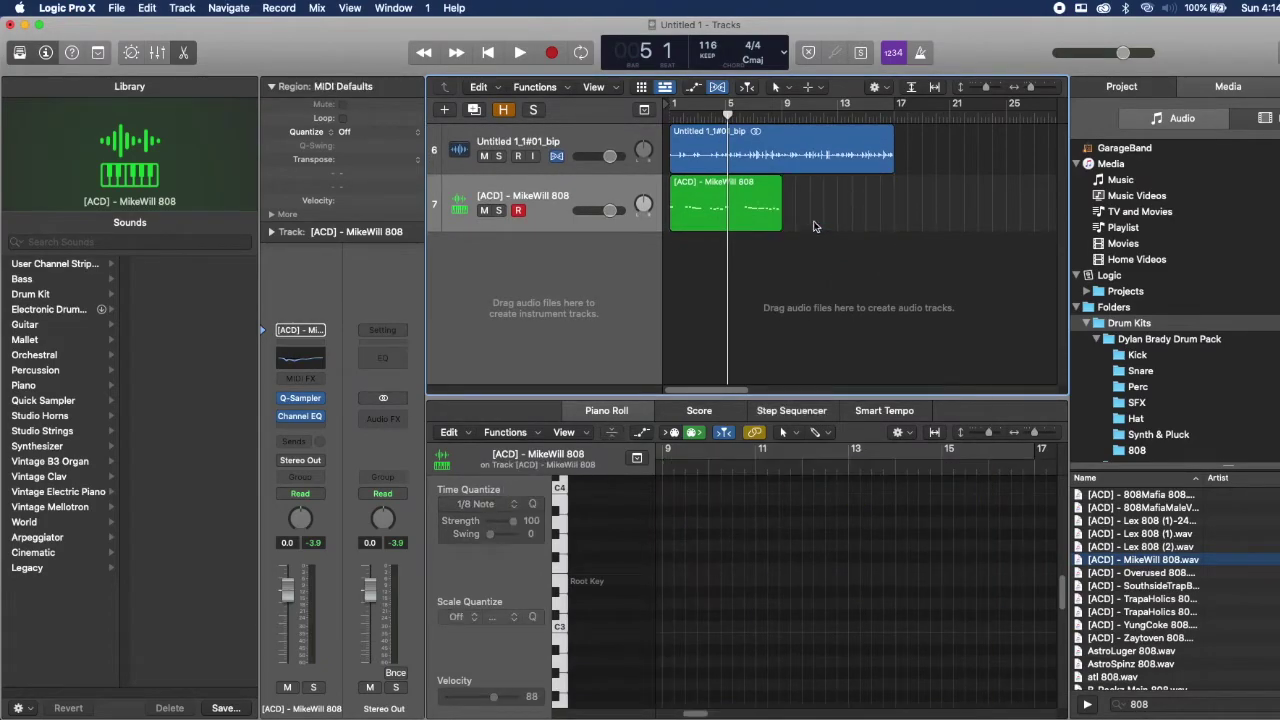
# Cycle playback from bar 1 to bar 9 and lower the MikeWill 808 track's volume to -3.6 dB
pyautogui.click(785, 106)
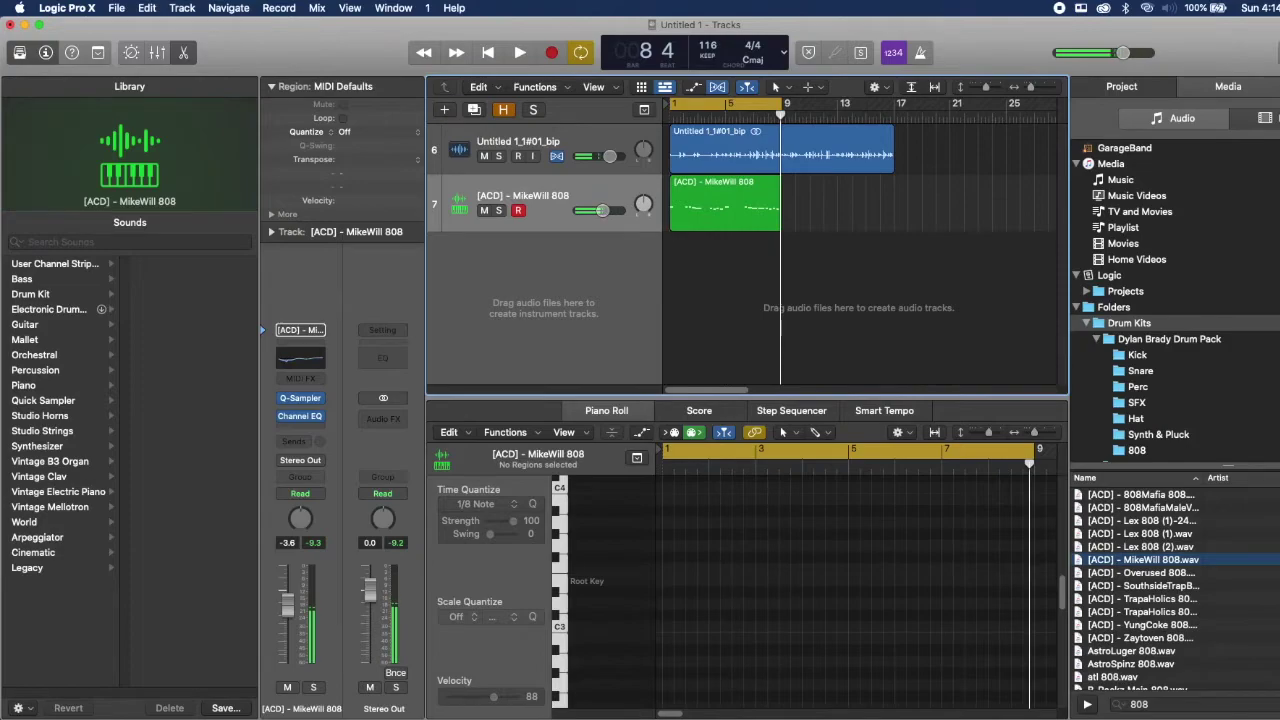
# Search the sample folders for "kick"
pyautogui.click(1113, 307)
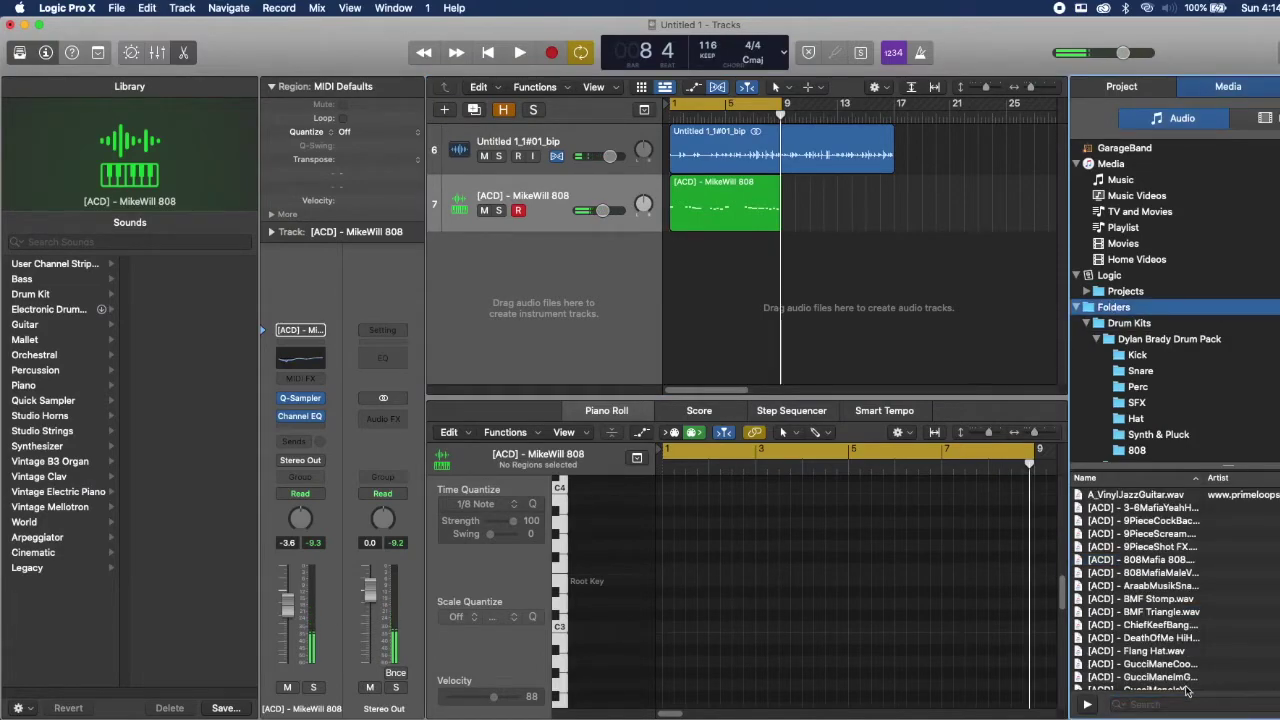
pyautogui.click(1170, 705)
pyautogui.write('kloc')
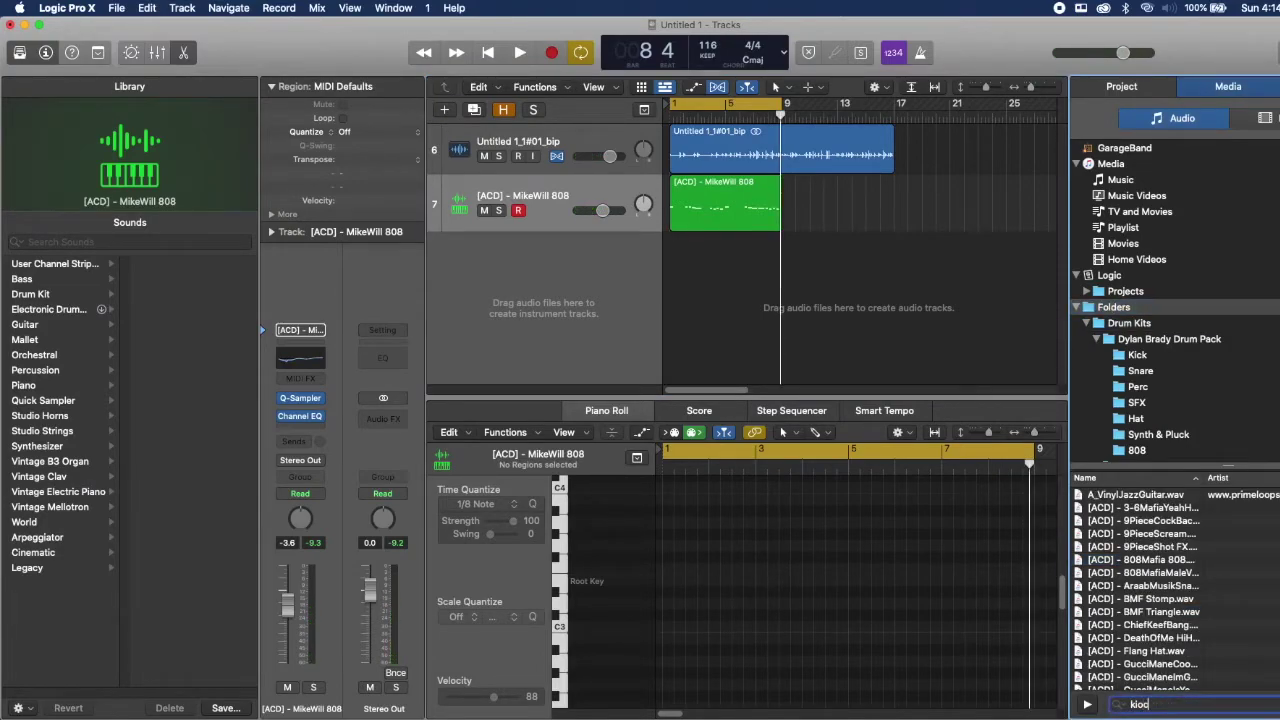
pyautogui.write('k')
pyautogui.write('ck')
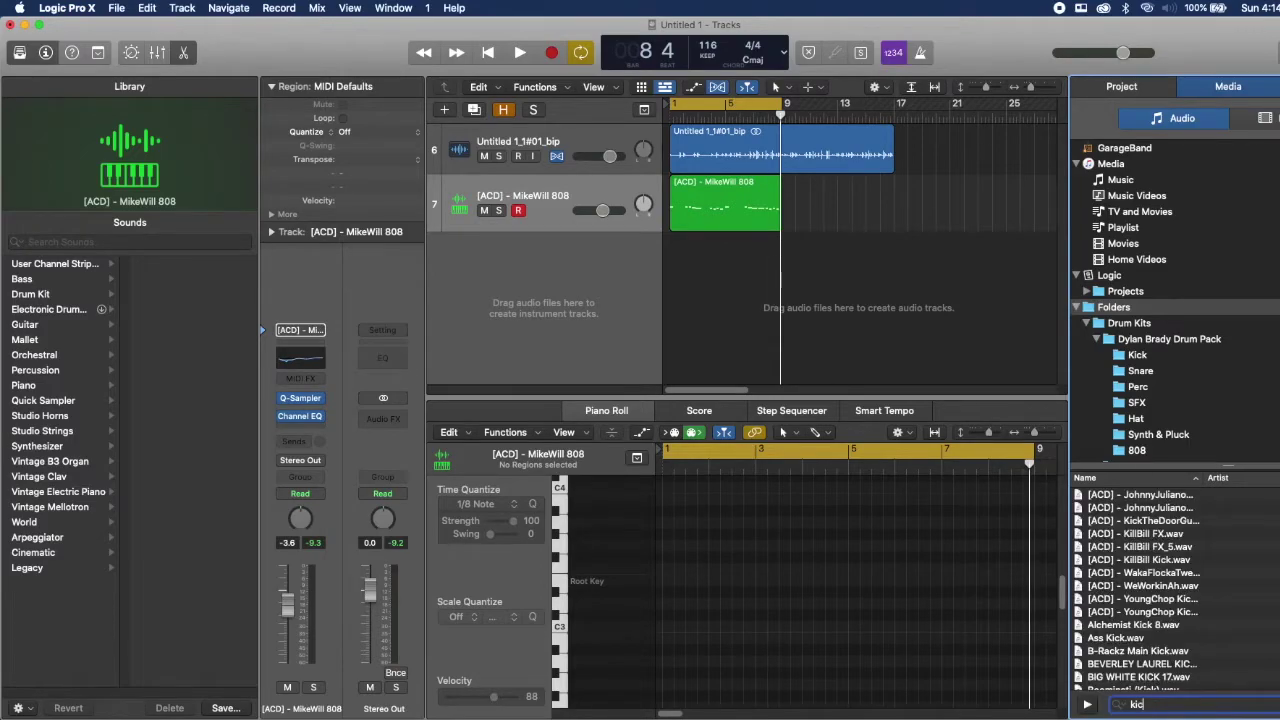
# Add Kick_1-24b_6.wav on a new audio track, repeat it through bar 1 and set the track's volume to -4.8 dB
pyautogui.moveTo(1125, 600); pyautogui.dragTo(750, 262)
pyautogui.press('space')
pyautogui.click(464, 277)
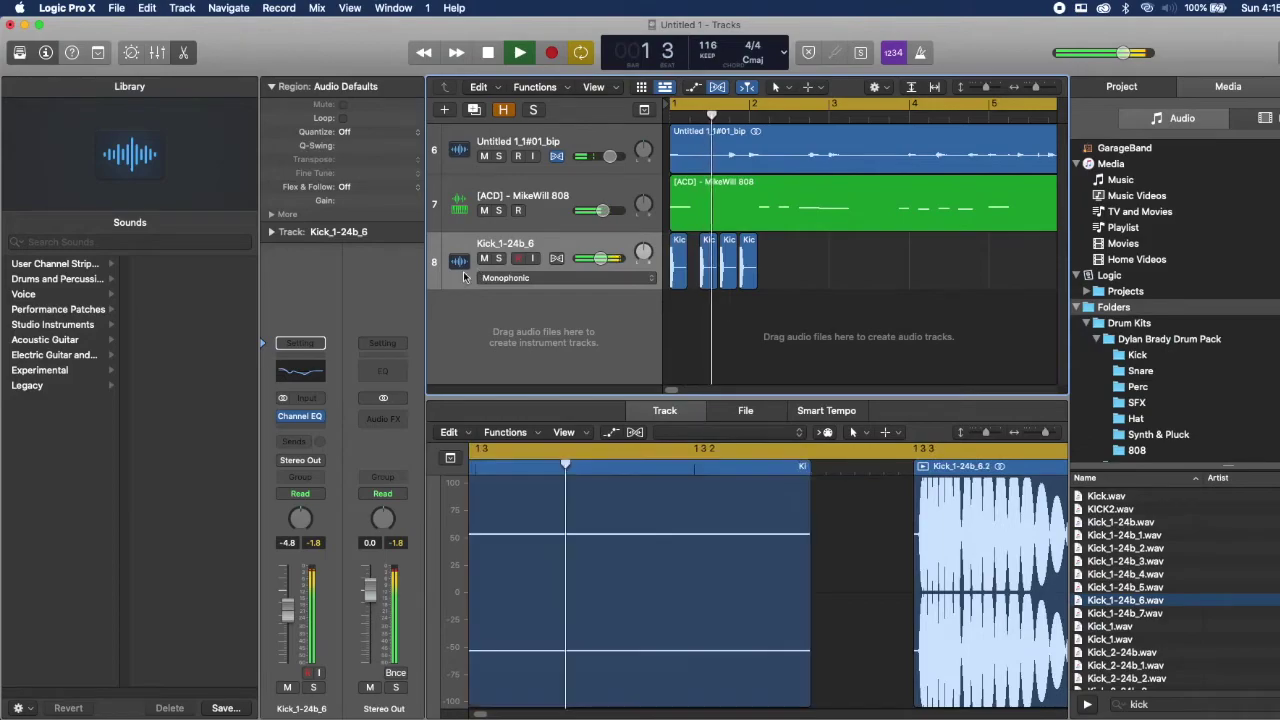
# Extend the kick pattern on the Kick_1-24b_6 track with further copies up to bar 5
pyautogui.press('space')
pyautogui.click(745, 257)
pyautogui.moveTo(745, 257); pyautogui.dragTo(740, 260)
pyautogui.click(652, 272)
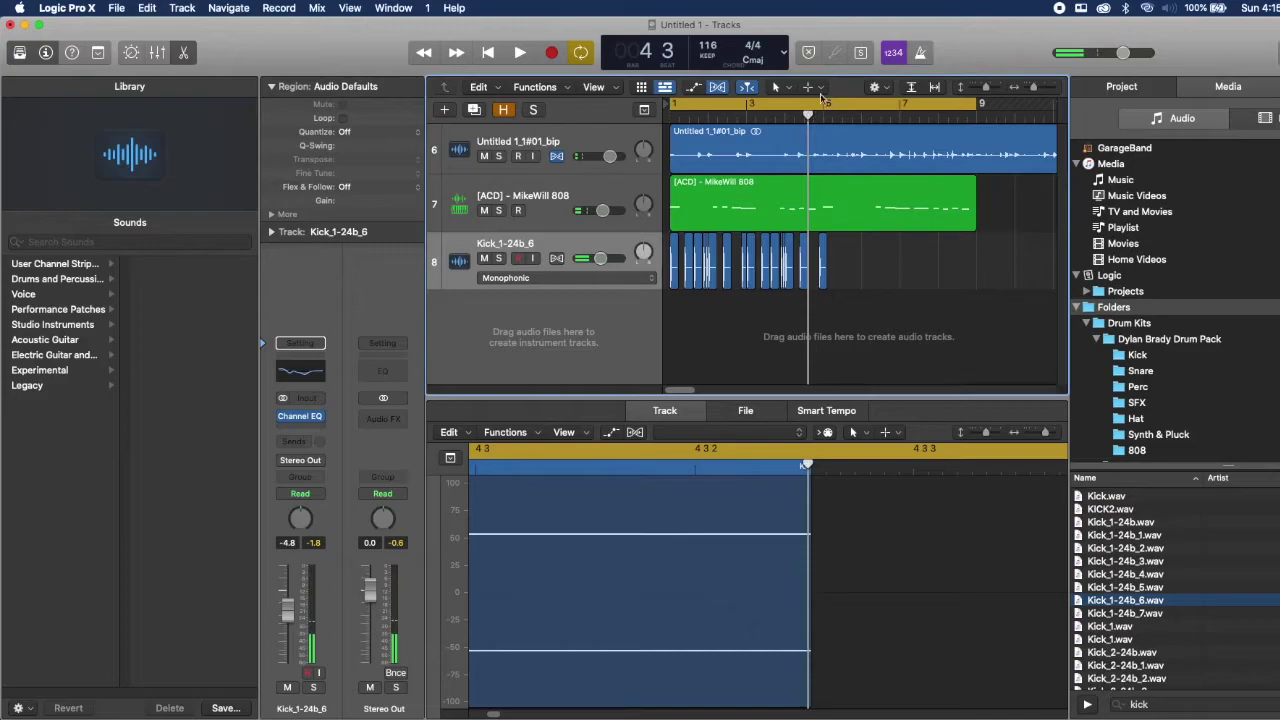
# Shorten the cycle range to bars 1 to 5 and clear the sample search
pyautogui.moveTo(822, 103); pyautogui.dragTo(531, 112)
pyautogui.doubleClick(1138, 704)
pyautogui.press('BackSpace')
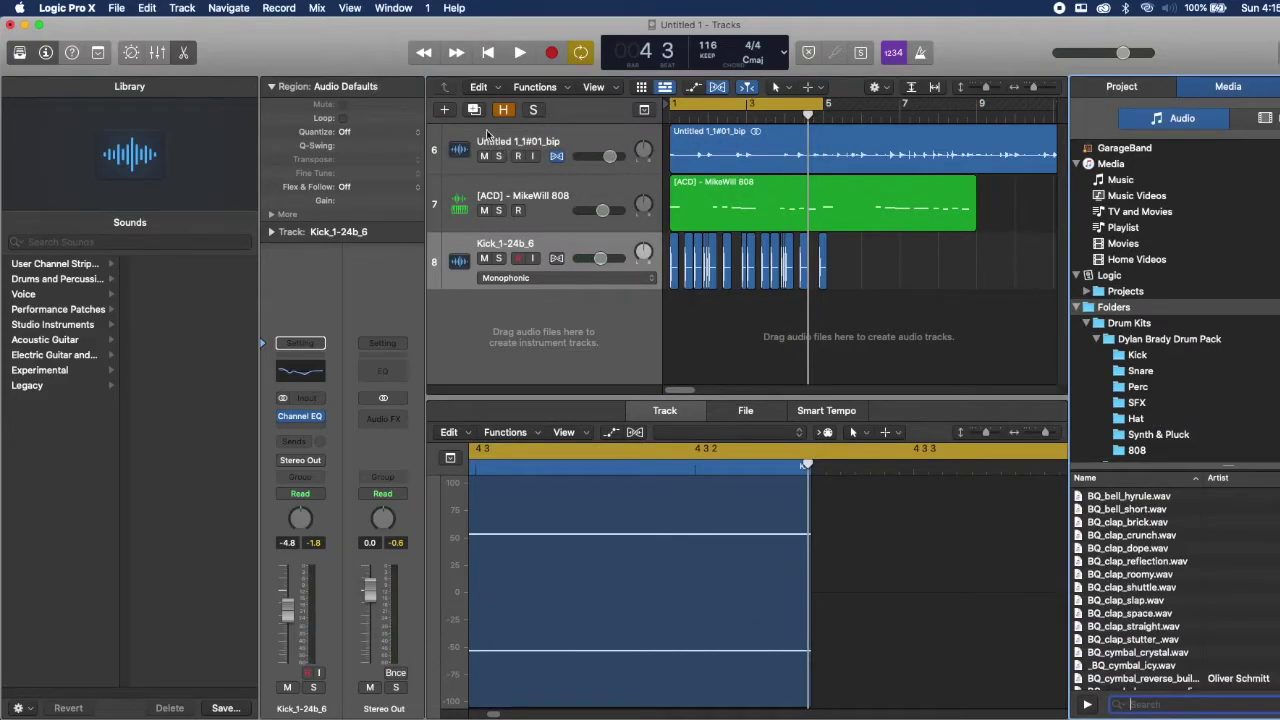
# Record live backbeat hits over the four-bar cycle on a new audio track and flex it in Slicing mode
pyautogui.click(444, 109)
pyautogui.doubleClick(690, 74)
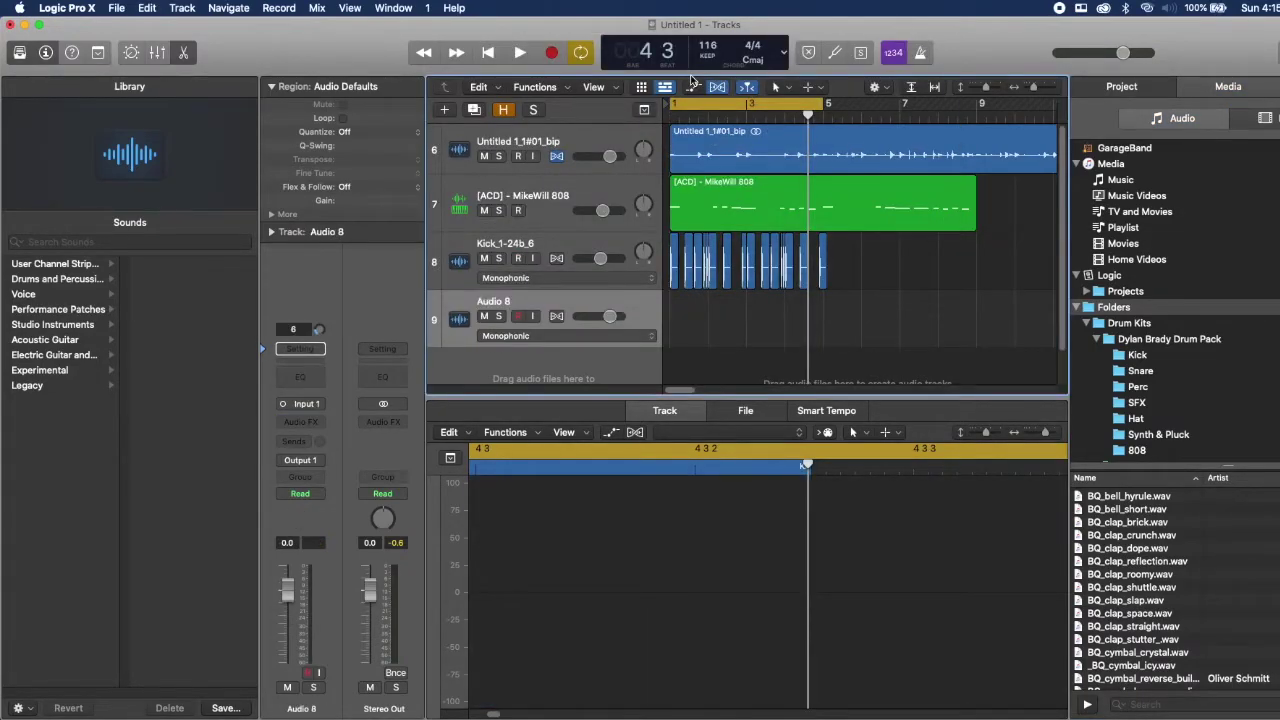
pyautogui.click(551, 53)
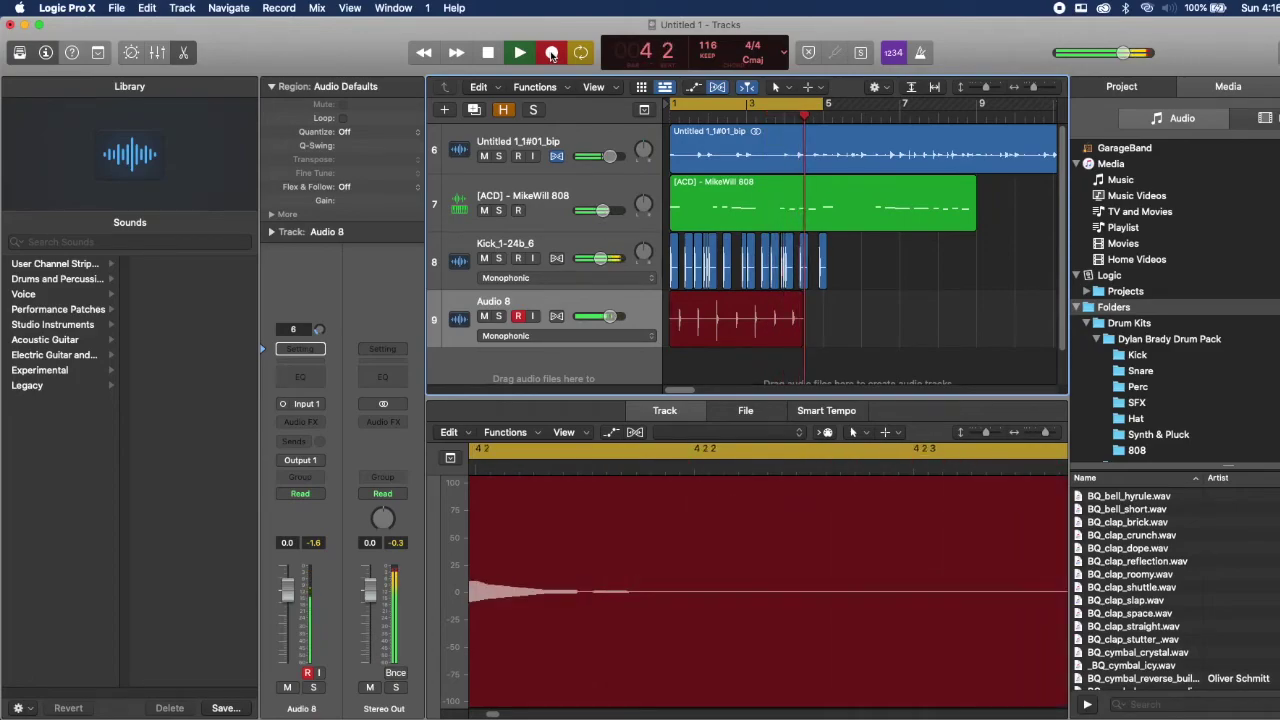
pyautogui.press('space')
pyautogui.press('b')
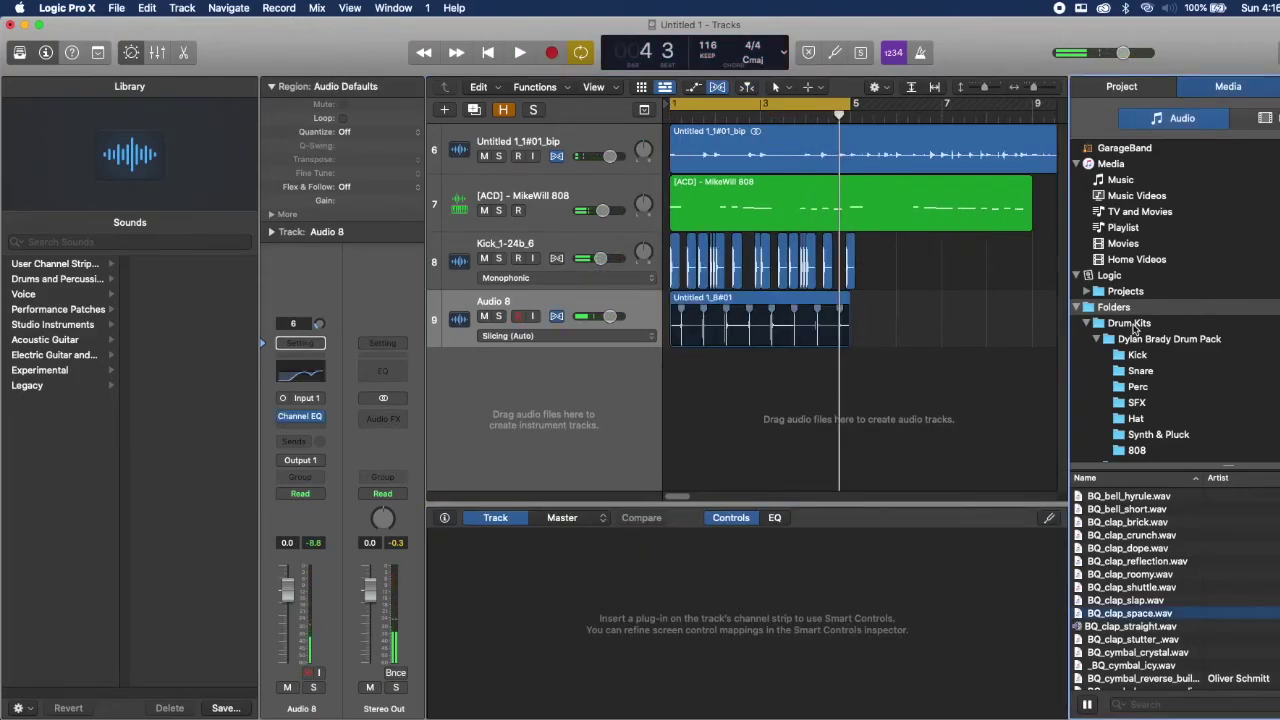
# Audition the lo-fi drum kit's snares and layer snare 11.wav on a new track under each recorded backbeat hit
pyautogui.click(1131, 324)
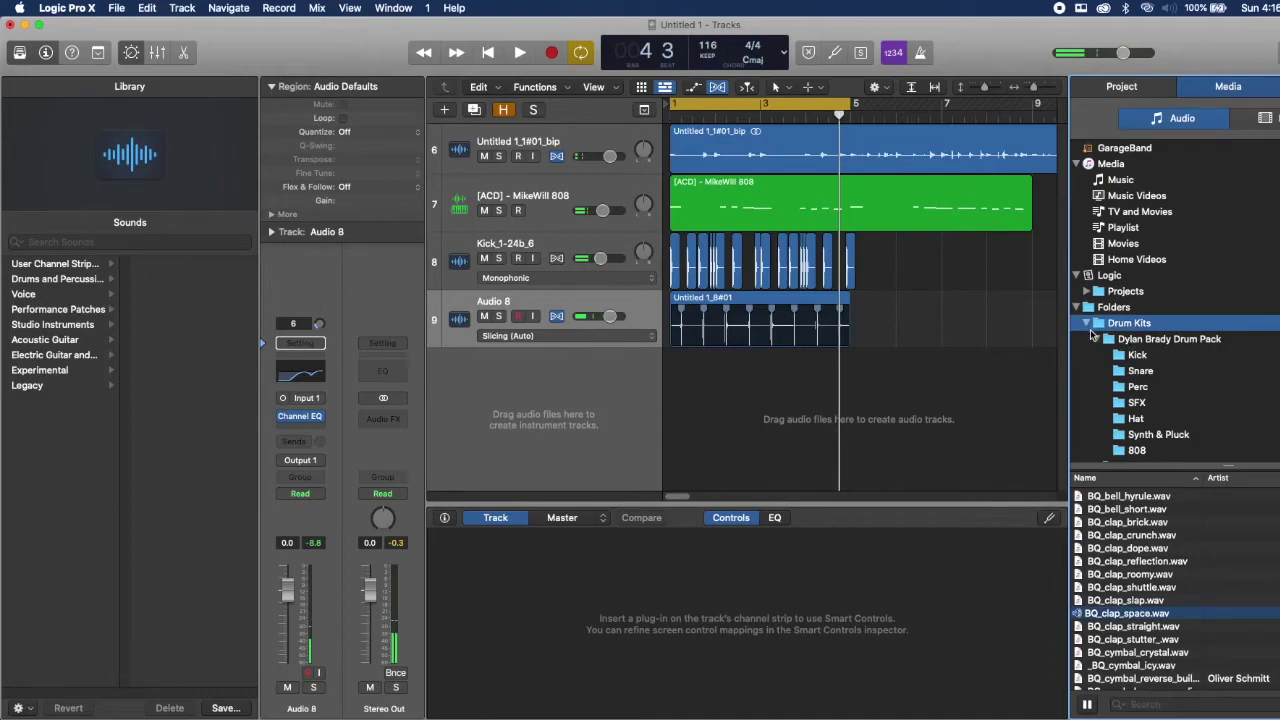
pyautogui.click(1097, 339)
pyautogui.click(1139, 434)
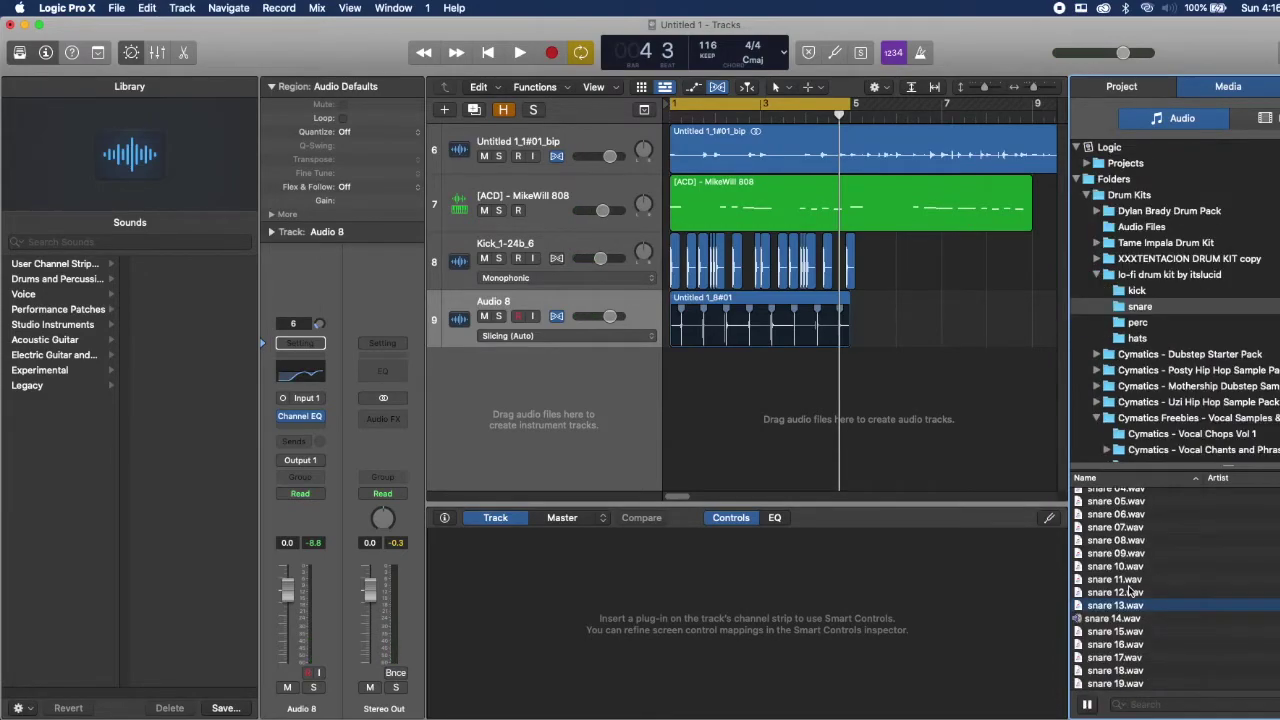
pyautogui.click(1130, 592)
pyautogui.click(1126, 580)
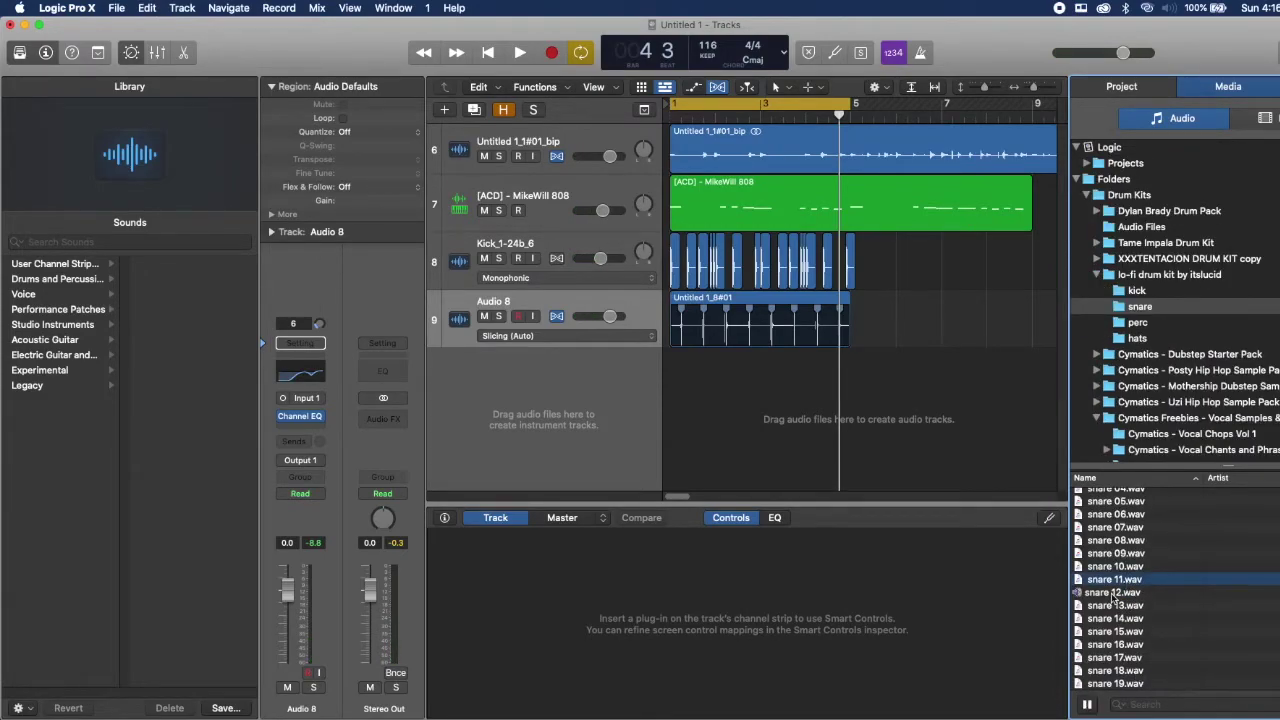
pyautogui.moveTo(1114, 582); pyautogui.dragTo(686, 378)
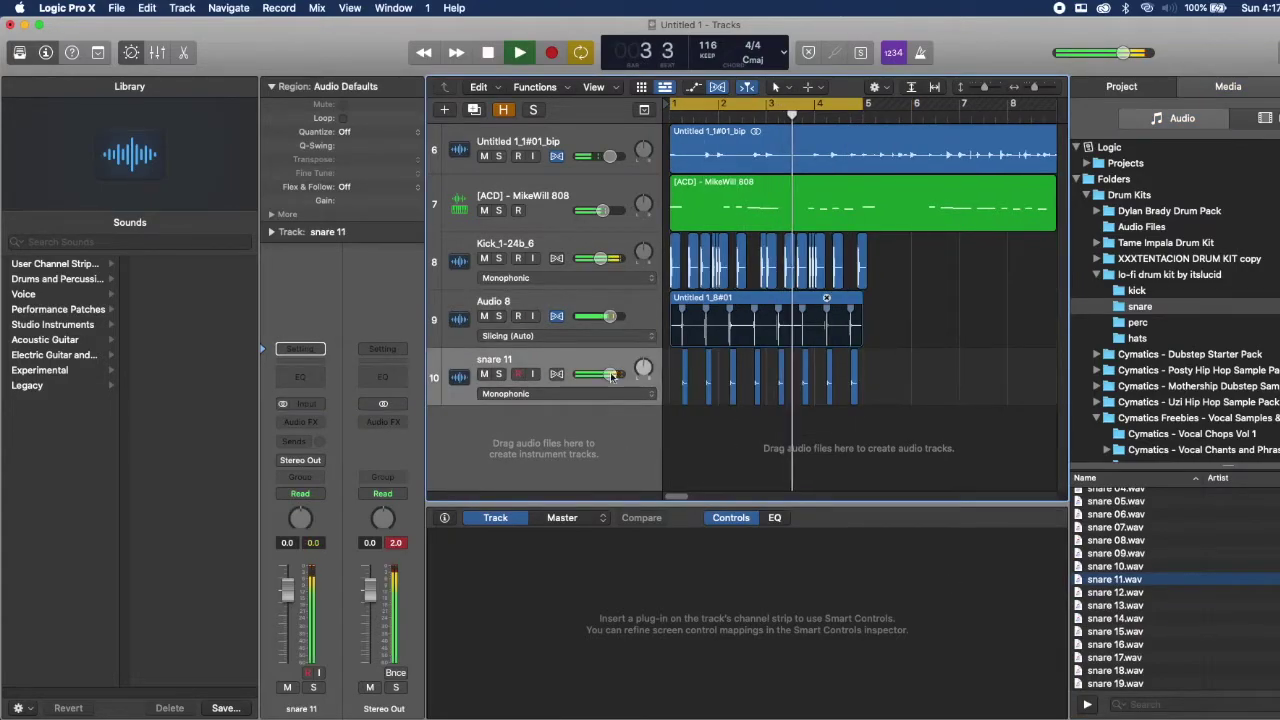
# Lower the snare 11 track's volume to -9.0 dB and add a Channel EQ to it
pyautogui.moveTo(610, 374); pyautogui.dragTo(595, 374)
pyautogui.click(295, 372)
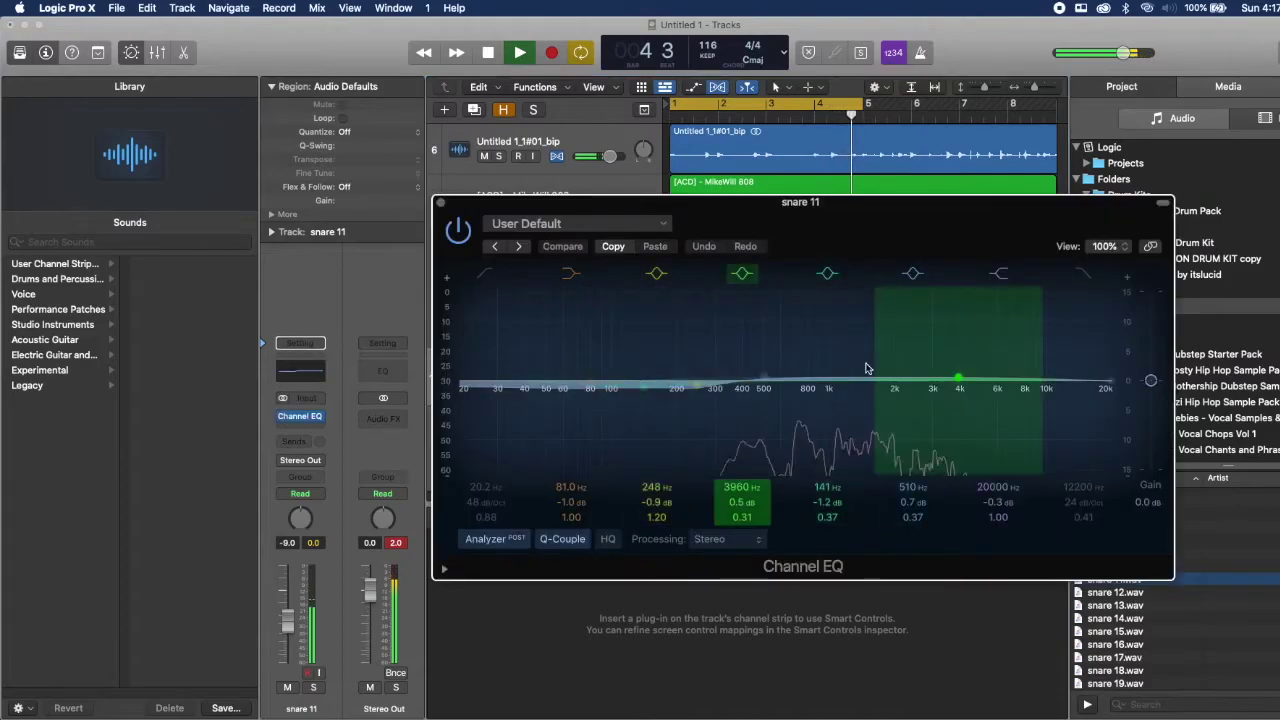
pyautogui.click(441, 202)
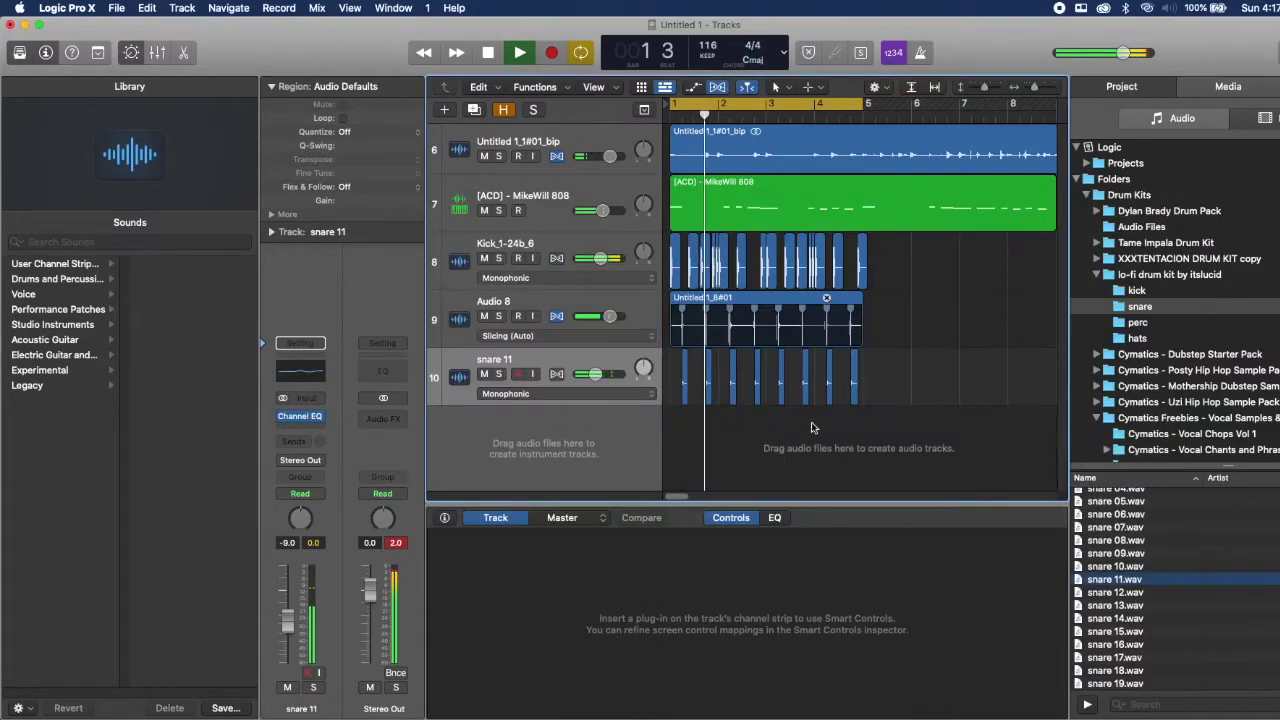
pyautogui.press('space')
# Add Kick_2-24b_5.wav from the Dylan Brady Drum Pack's Kick folder at bar 1 of a new audio track
pyautogui.click(1140, 211)
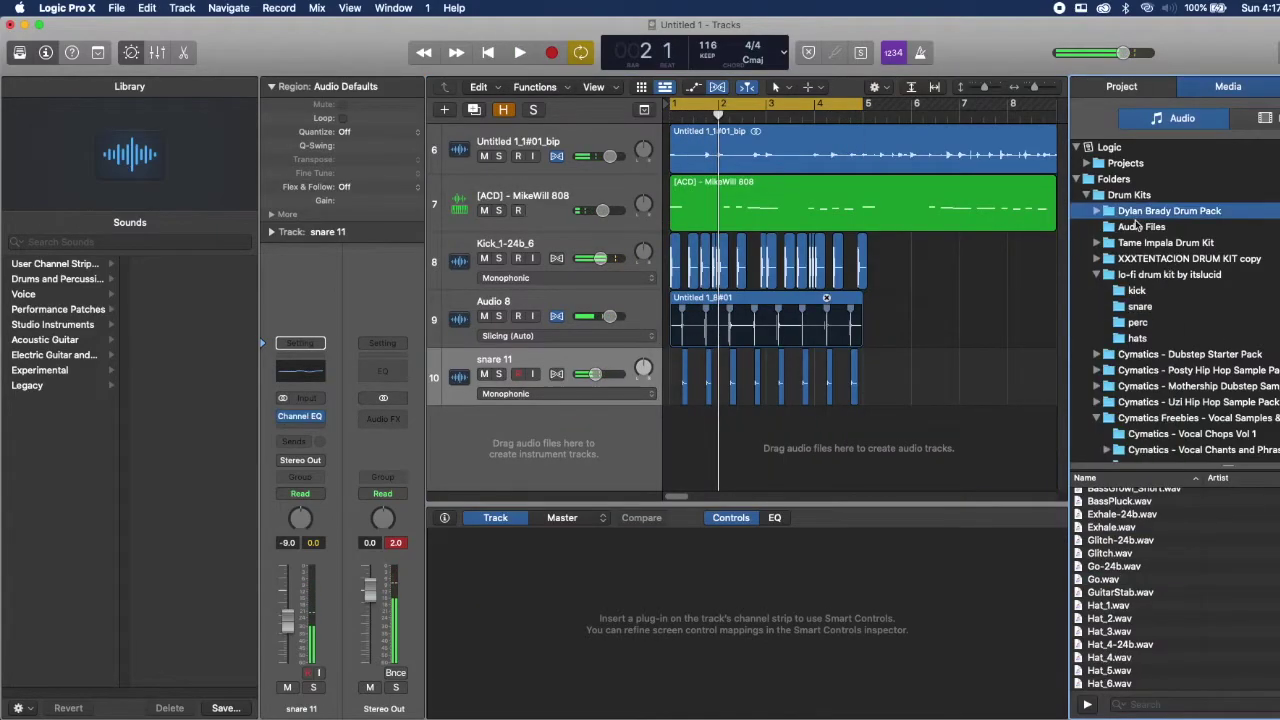
pyautogui.scroll(1, 1136, 226)
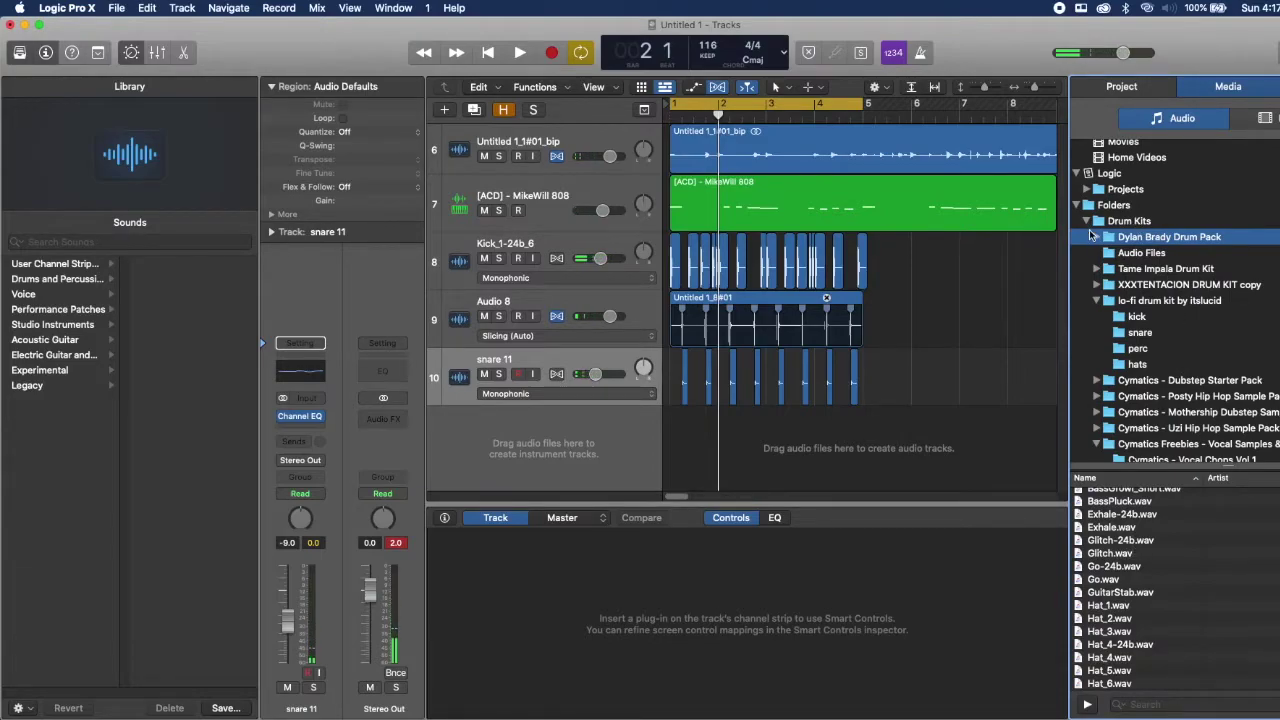
pyautogui.click(1097, 237)
pyautogui.click(1137, 349)
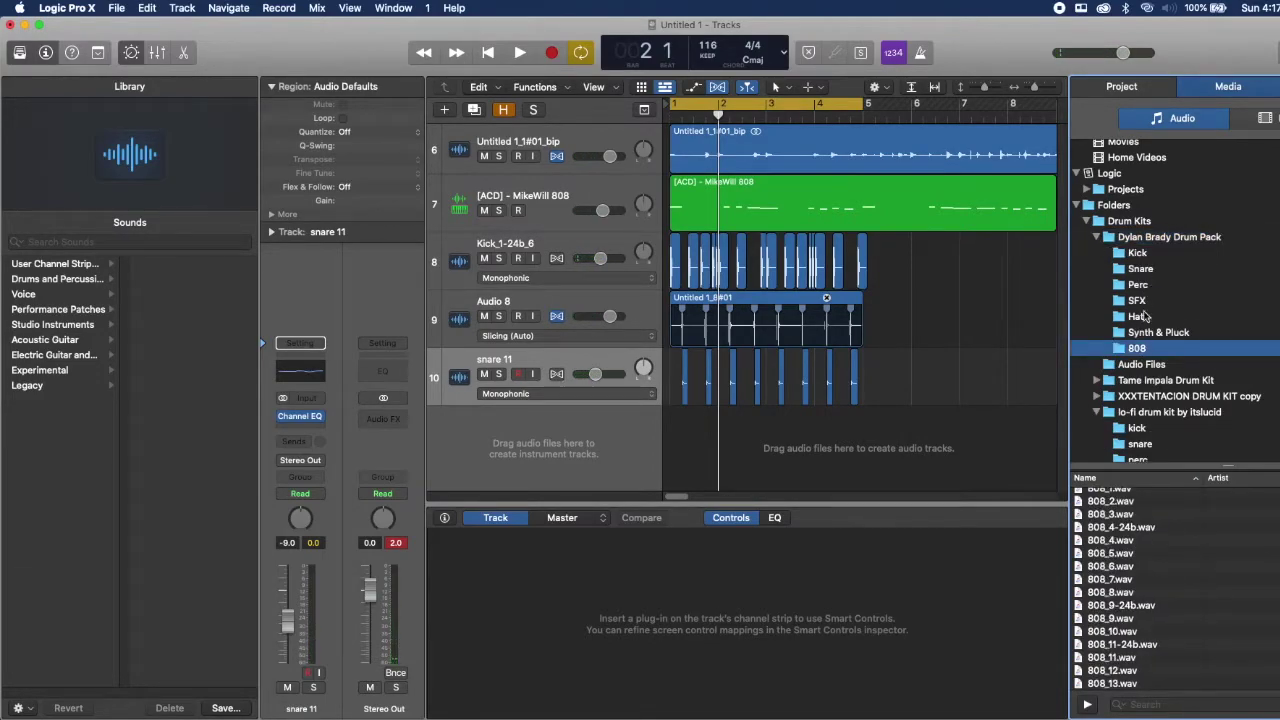
pyautogui.click(1137, 253)
pyautogui.moveTo(1125, 670); pyautogui.dragTo(680, 440)
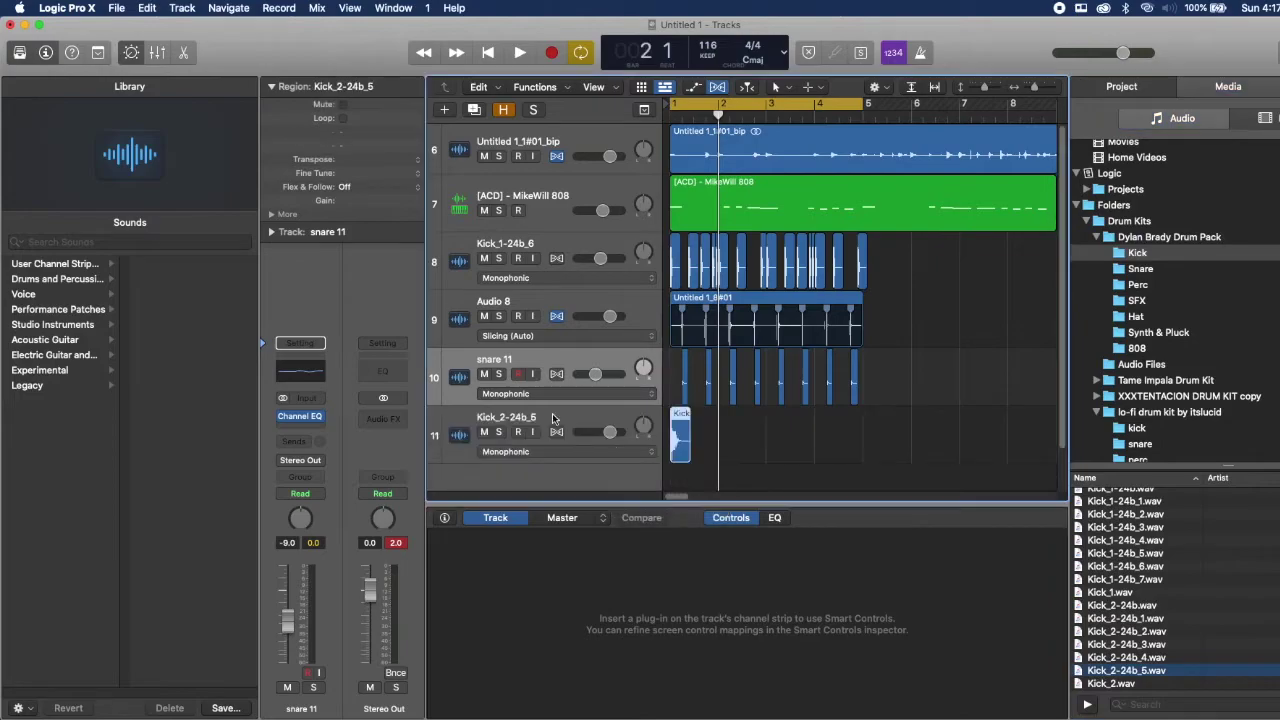
# Turn on Flex in Speed (FX) mode for the Kick_2-24b_5 track and stretch its kick region longer
pyautogui.click(560, 434)
pyautogui.click(575, 451)
pyautogui.click(551, 507)
pyautogui.moveTo(684, 415); pyautogui.dragTo(722, 414)
pyautogui.press('space')
pyautogui.press('space')
# Lower the Kick_2-24b_5 track to -15.0 dB and shorten the stretched kick region to about three beats
pyautogui.moveTo(612, 431); pyautogui.dragTo(589, 431)
pyautogui.moveTo(721, 418); pyautogui.dragTo(699, 421)
pyautogui.press('space')
pyautogui.press('space')
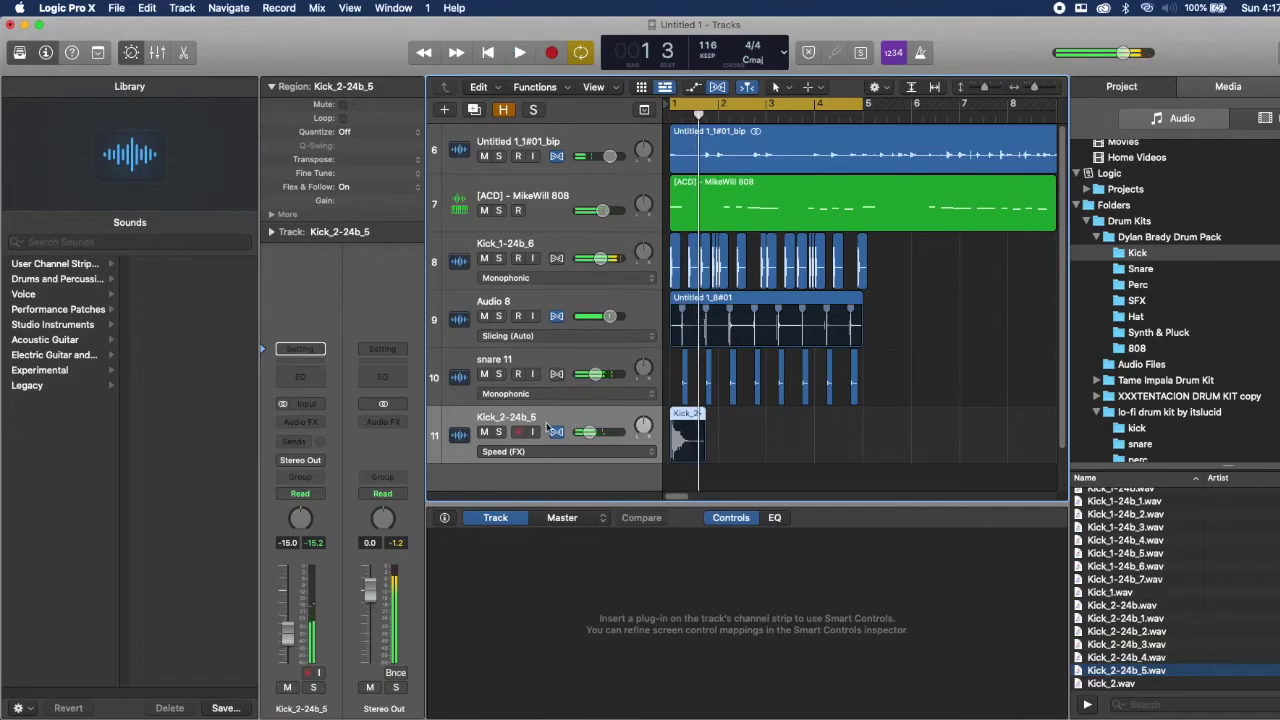
# Shape the Kick_2-24b_5 track with a Channel EQ and place further kick hits around bar 3 and before bar 5
pyautogui.click(301, 379)
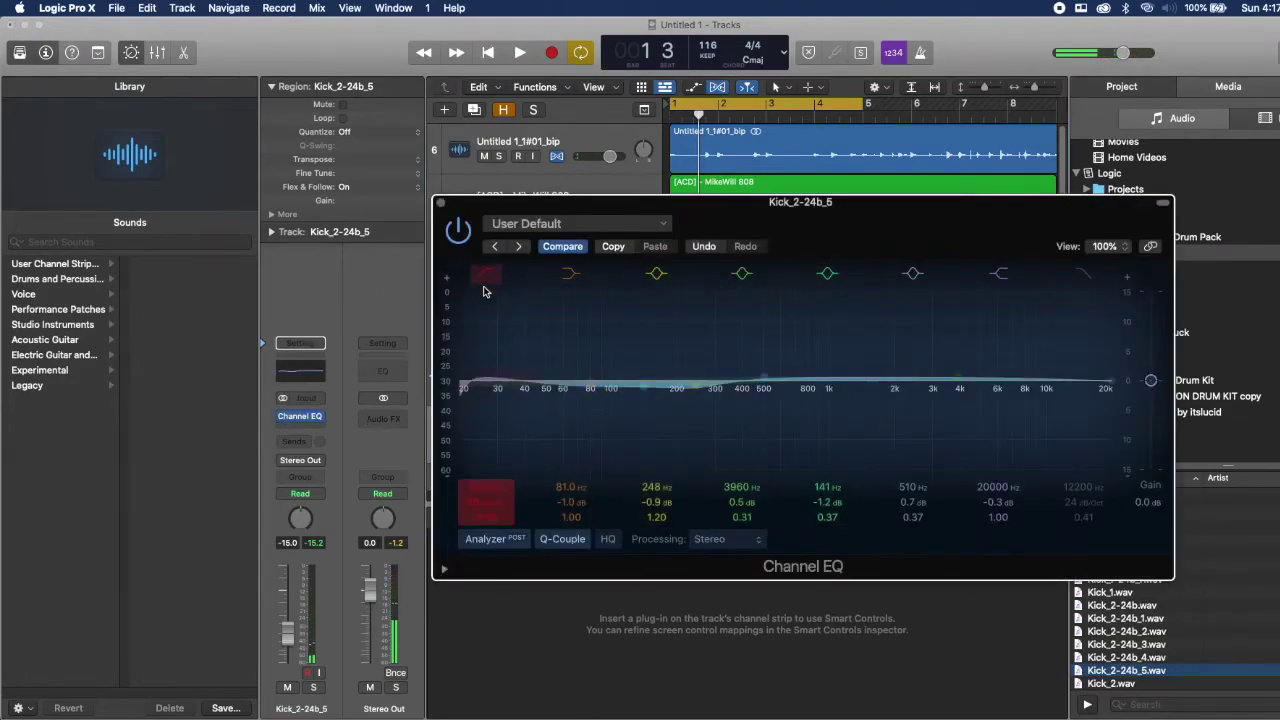
pyautogui.press('super+w')
pyautogui.moveTo(699, 420); pyautogui.dragTo(766, 434)
pyautogui.press('space')
pyautogui.press('space')
# Search the samples for "hi" and load Hi Hat [ 88 ].wav into Quick Sampler on a new instrument track
pyautogui.click(1214, 705)
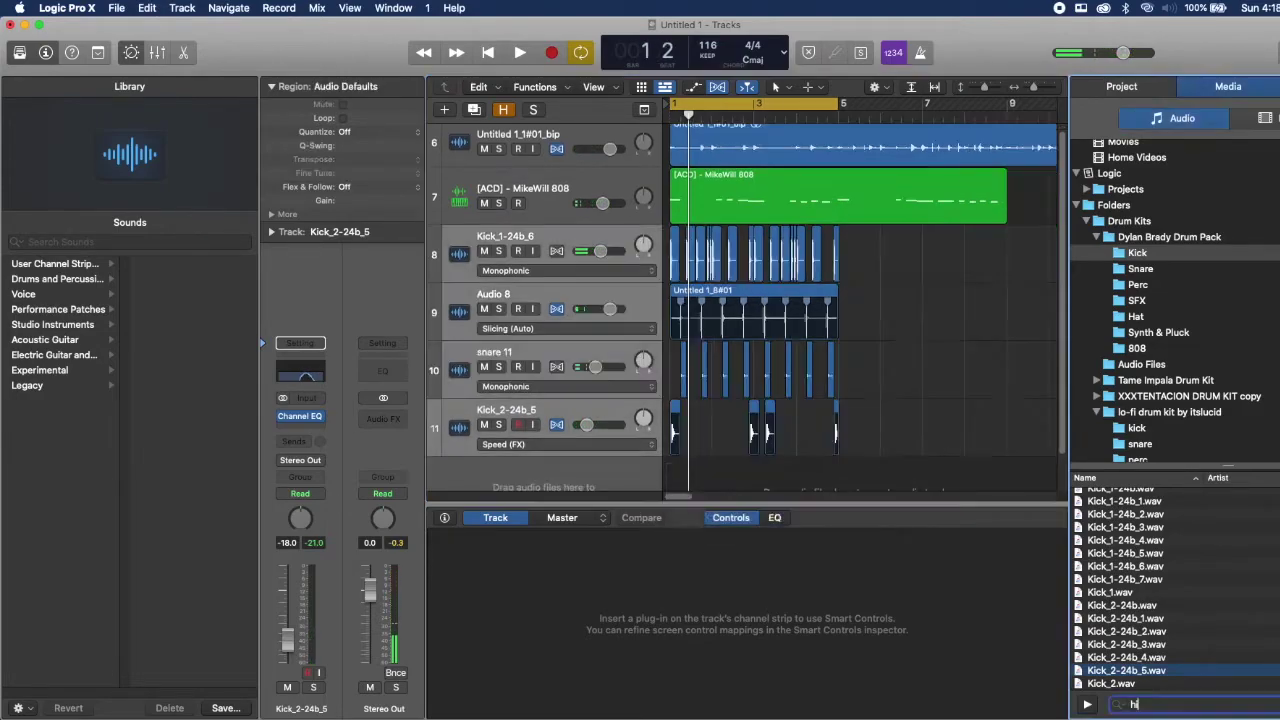
pyautogui.write('hi')
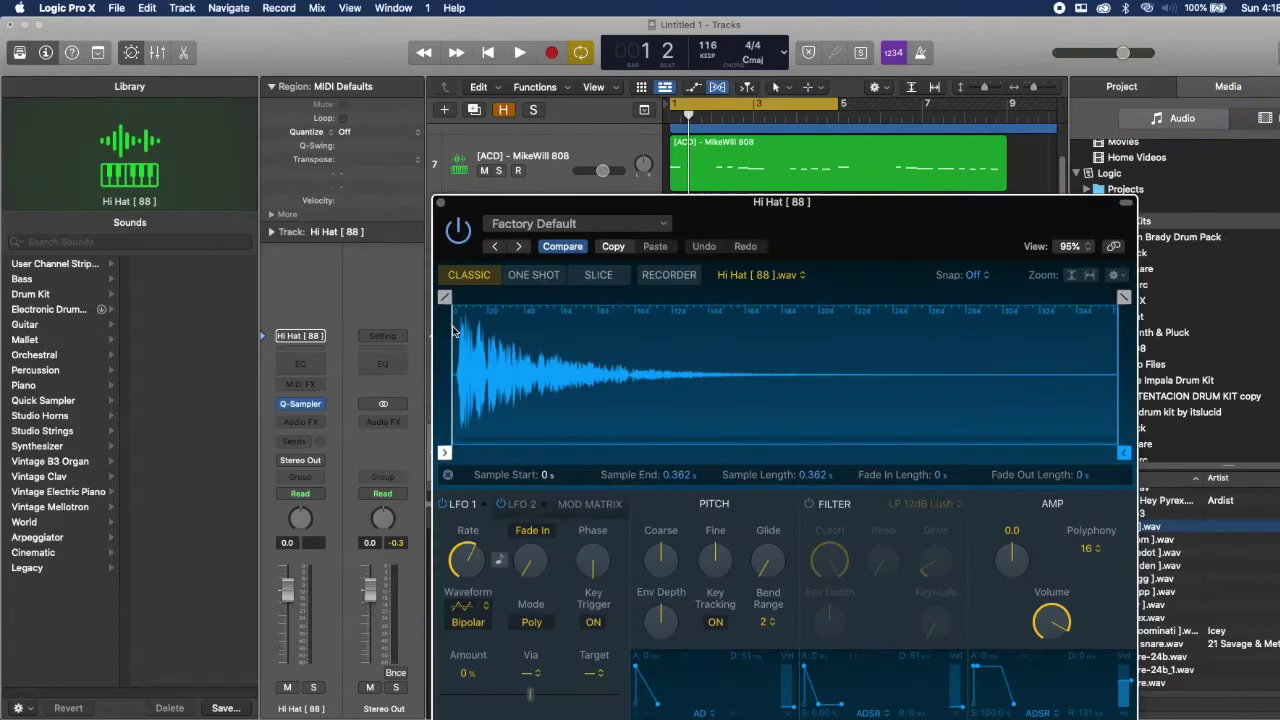
pyautogui.click(442, 205)
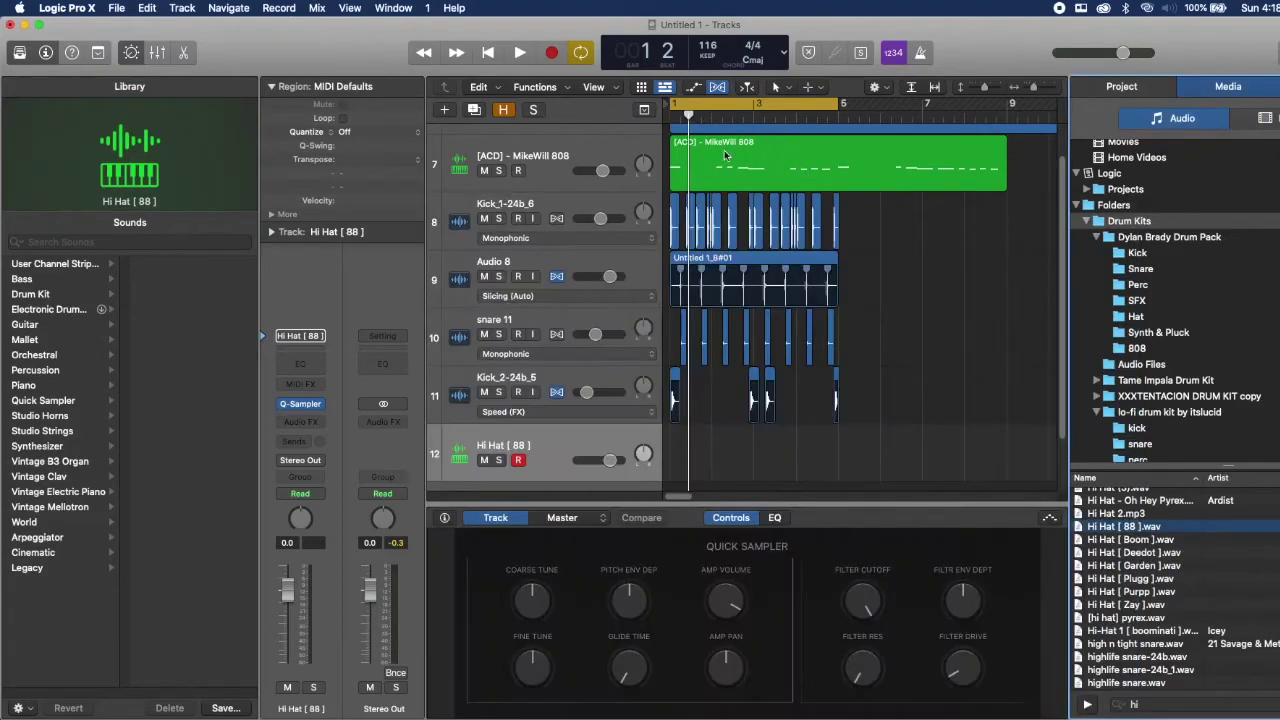
# Record a four-bar hi-hat pattern on C5 from bar 1 with Musical Typing
pyautogui.press('Return')
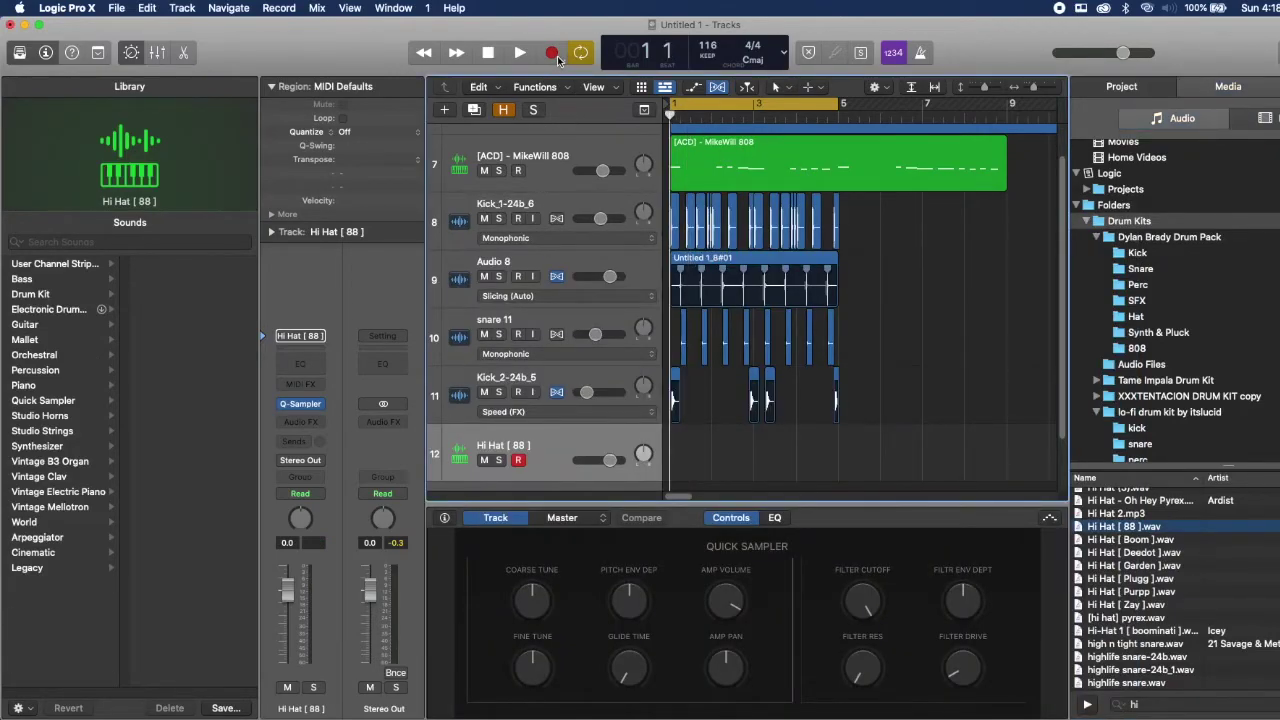
pyautogui.press('super+k')
pyautogui.click(557, 57)
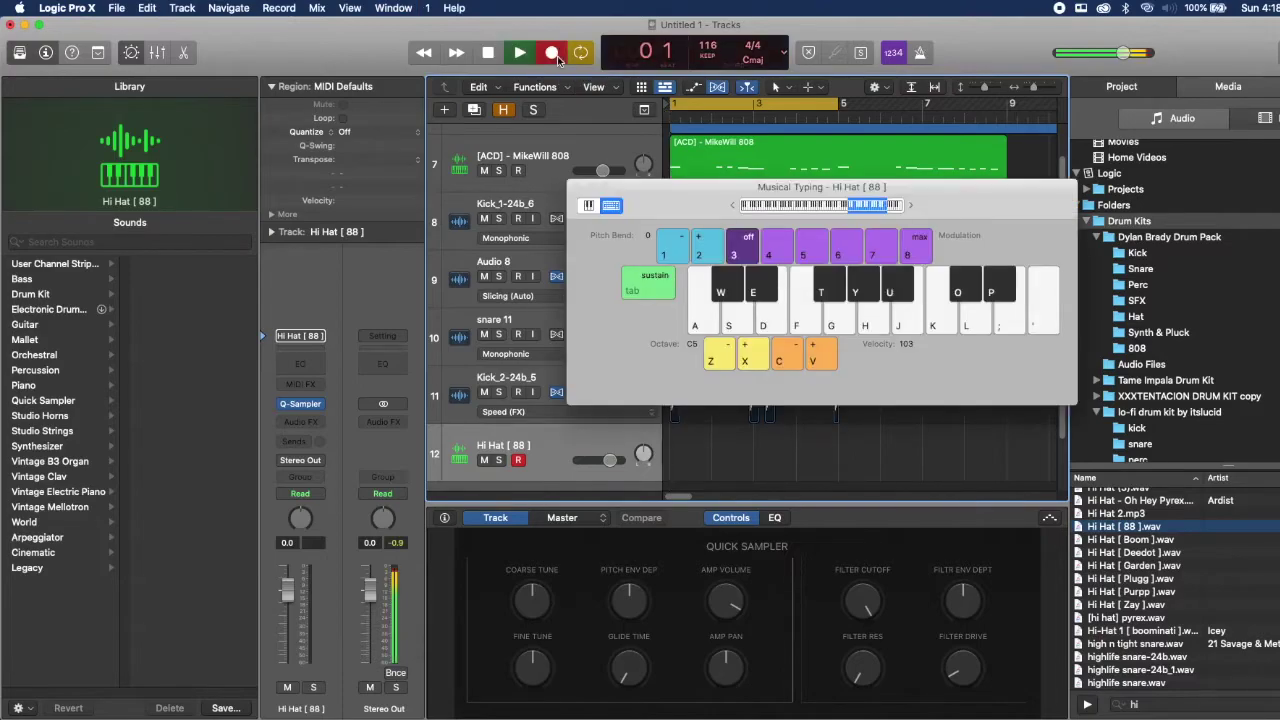
pyautogui.press('a')
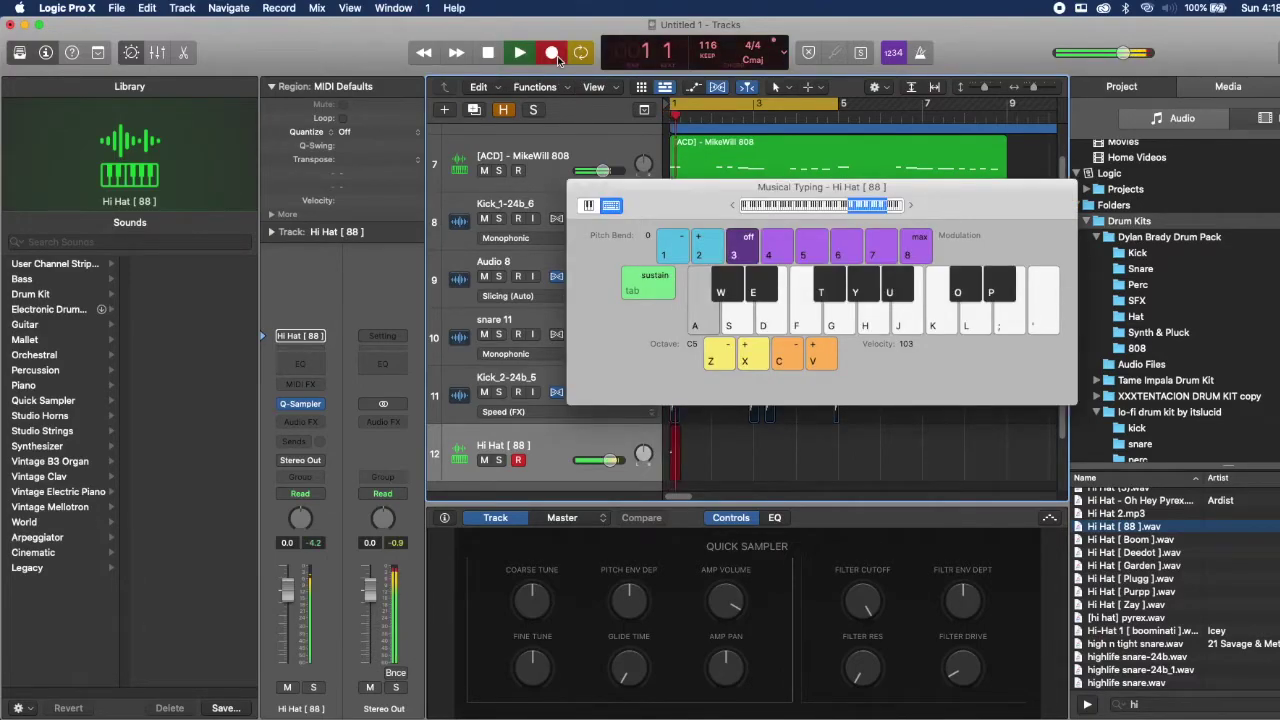
pyautogui.press('a')
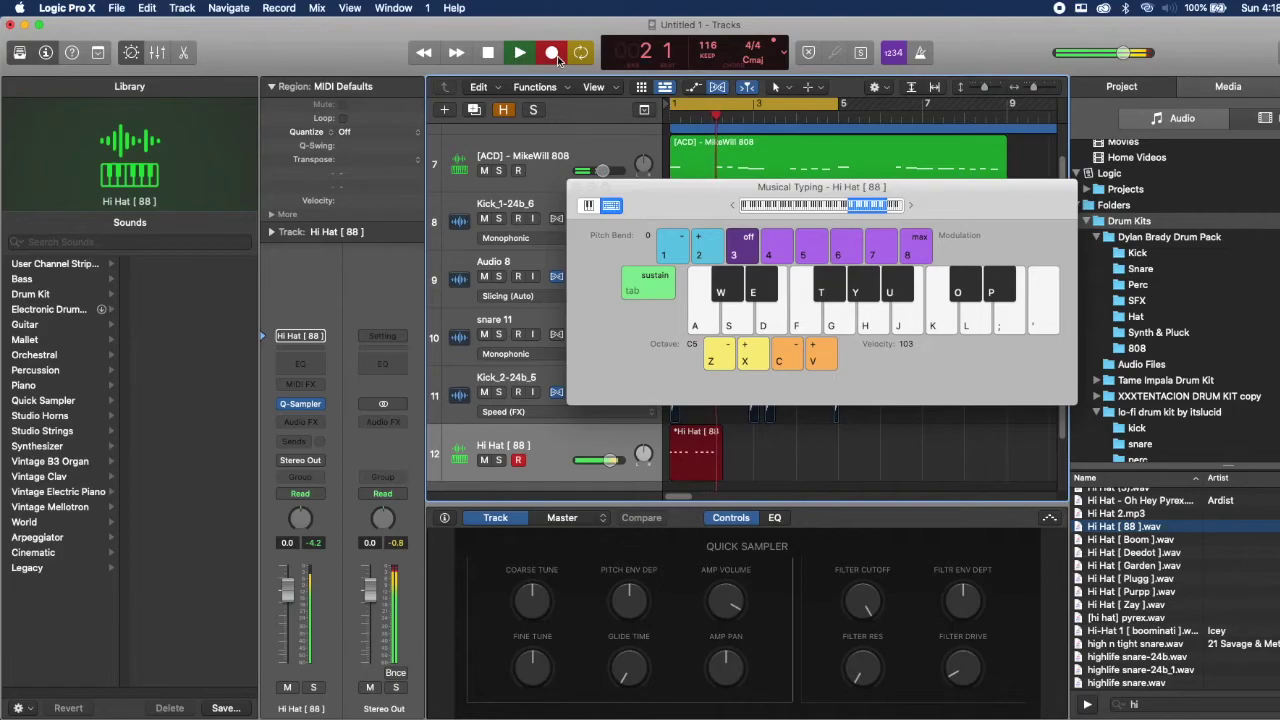
pyautogui.click(577, 189)
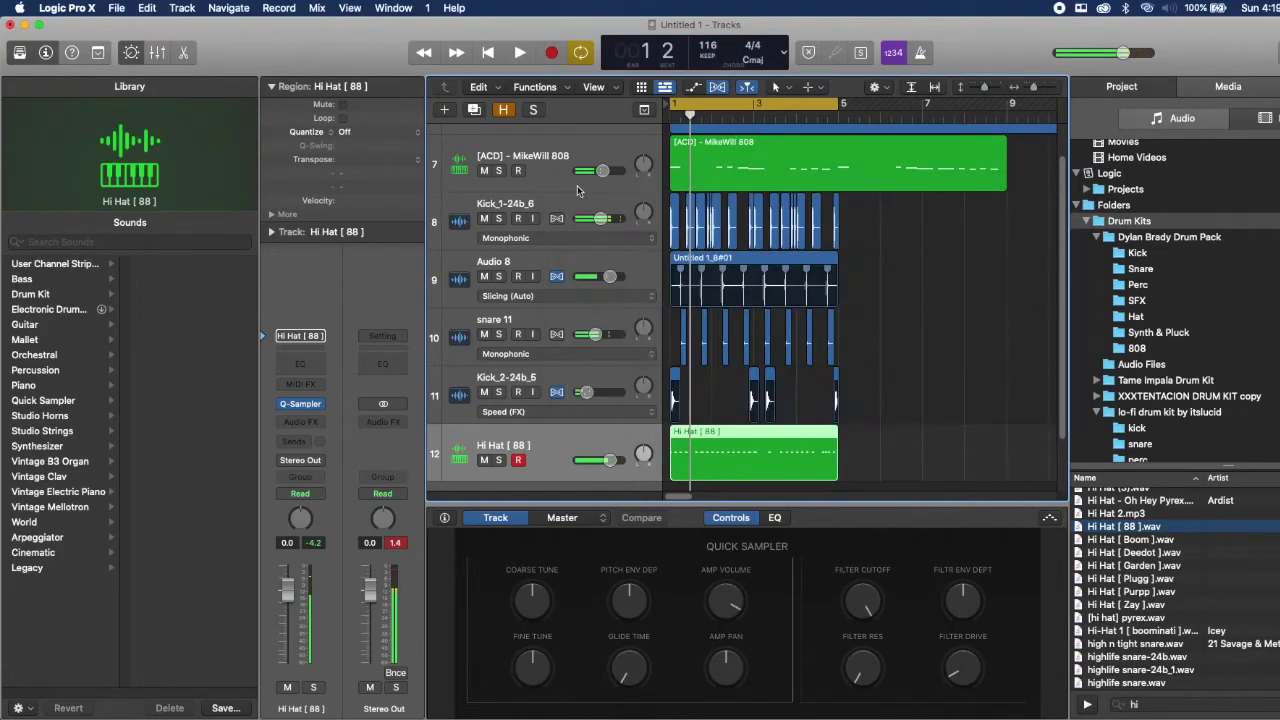
# Select all C5 notes in the Hi Hat [ 88 ] region and transpose them down while it plays
pyautogui.doubleClick(763, 465)
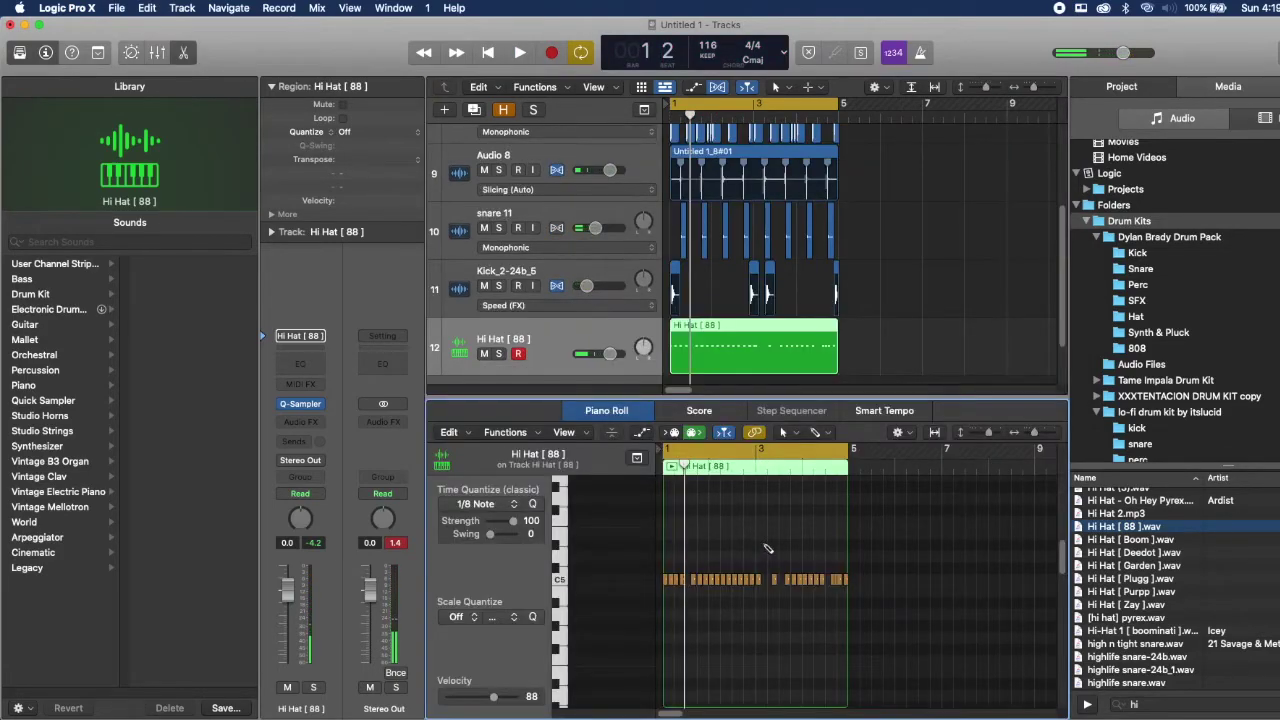
pyautogui.click(556, 576)
pyautogui.press('space')
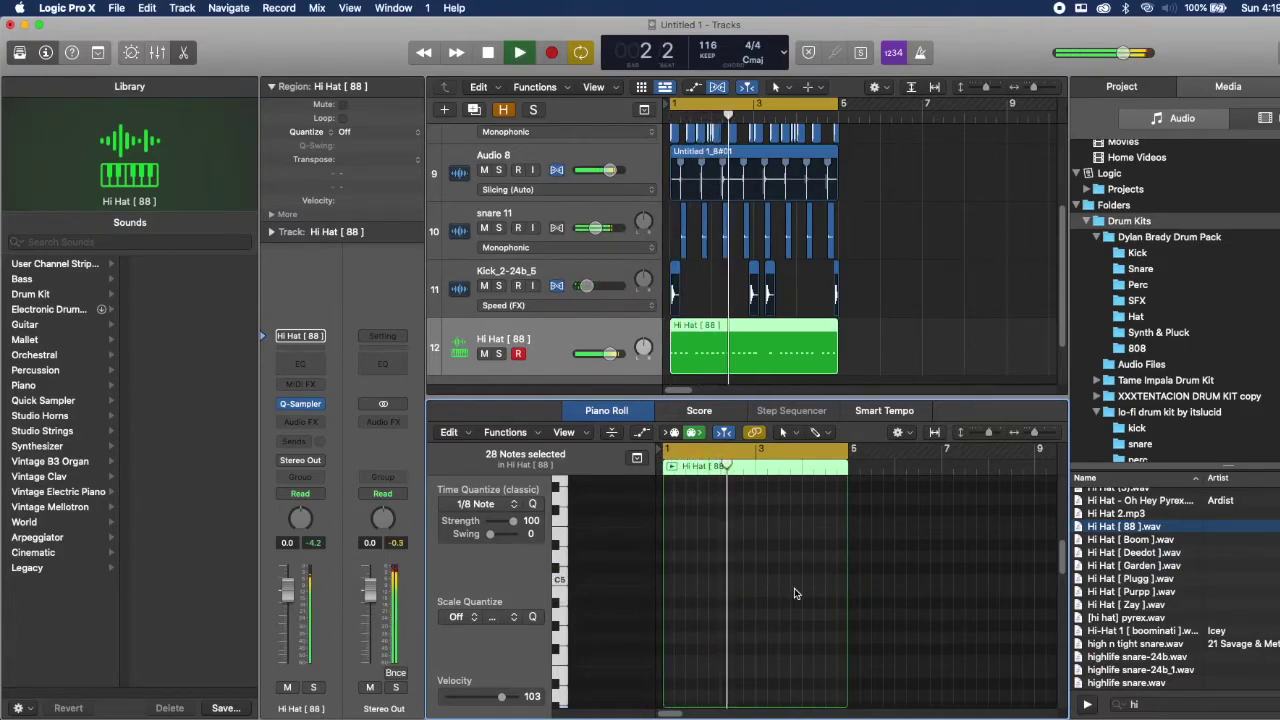
pyautogui.hotkey('alt', 'Down')
pyautogui.hotkey('alt', 'Down')
pyautogui.hotkey('alt', 'Down')
pyautogui.hotkey('alt', 'Down')
pyautogui.hotkey('alt', 'Down')
pyautogui.hotkey('alt', 'Down')
pyautogui.hotkey('alt', 'Down')
pyautogui.hotkey('alt', 'Down')
pyautogui.hotkey('alt', 'Down')
pyautogui.hotkey('alt', 'Down')
pyautogui.hotkey('alt', 'Down')
pyautogui.hotkey('alt', 'Down')
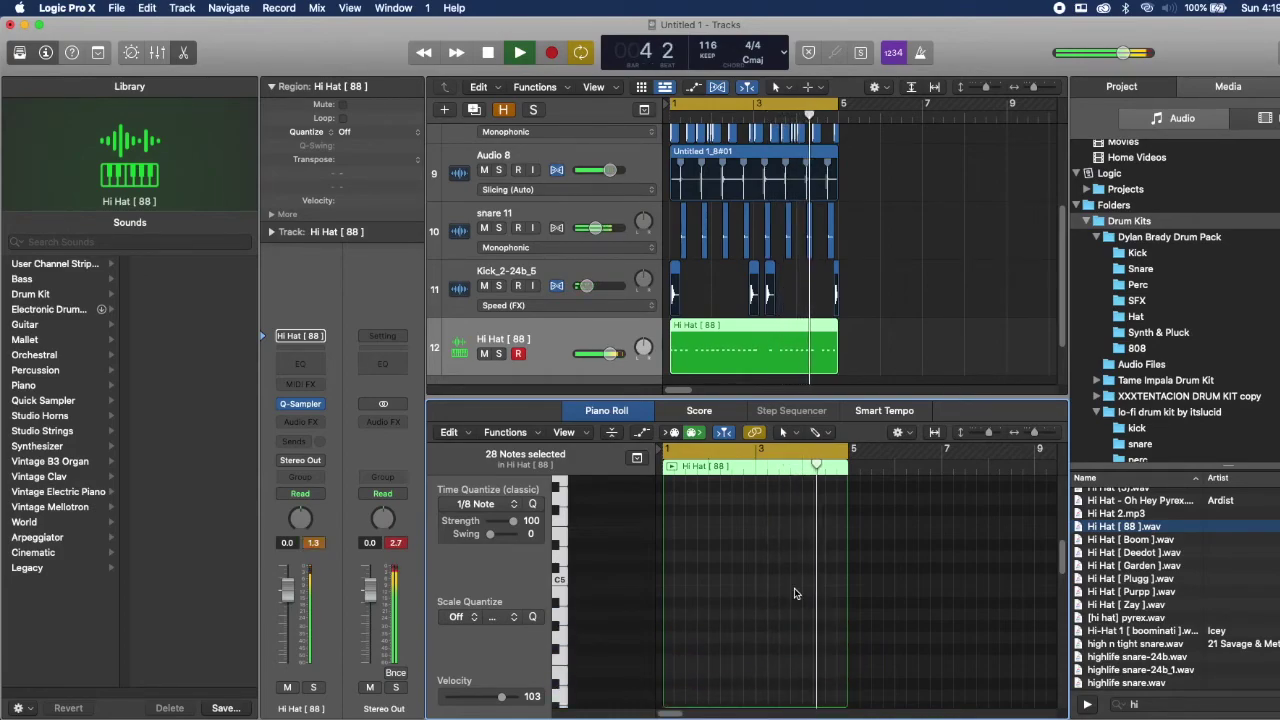
# Lower the Hi Hat [ 88 ] track's volume to -11.2 dB and shape its tone with a Channel EQ
pyautogui.moveTo(612, 366); pyautogui.dragTo(539, 357)
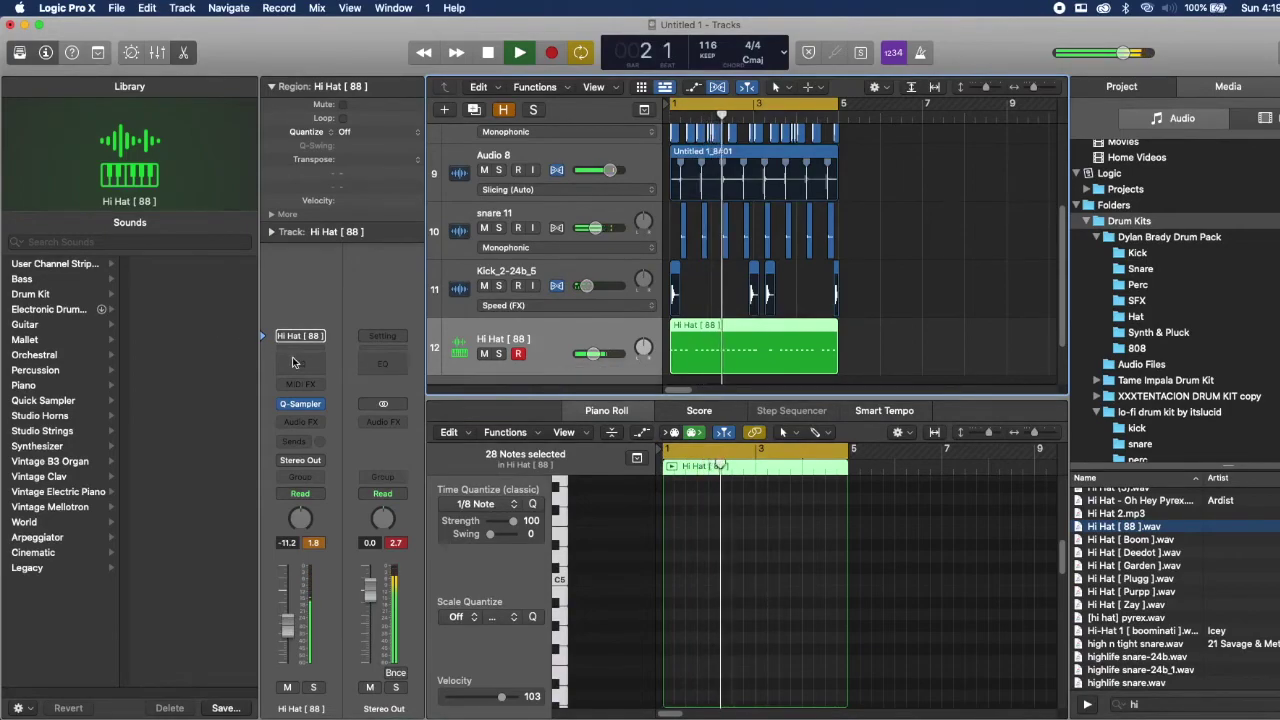
pyautogui.click(300, 363)
pyautogui.moveTo(915, 502); pyautogui.dragTo(982, 483)
pyautogui.moveTo(986, 438); pyautogui.dragTo(1010, 424)
pyautogui.click(440, 203)
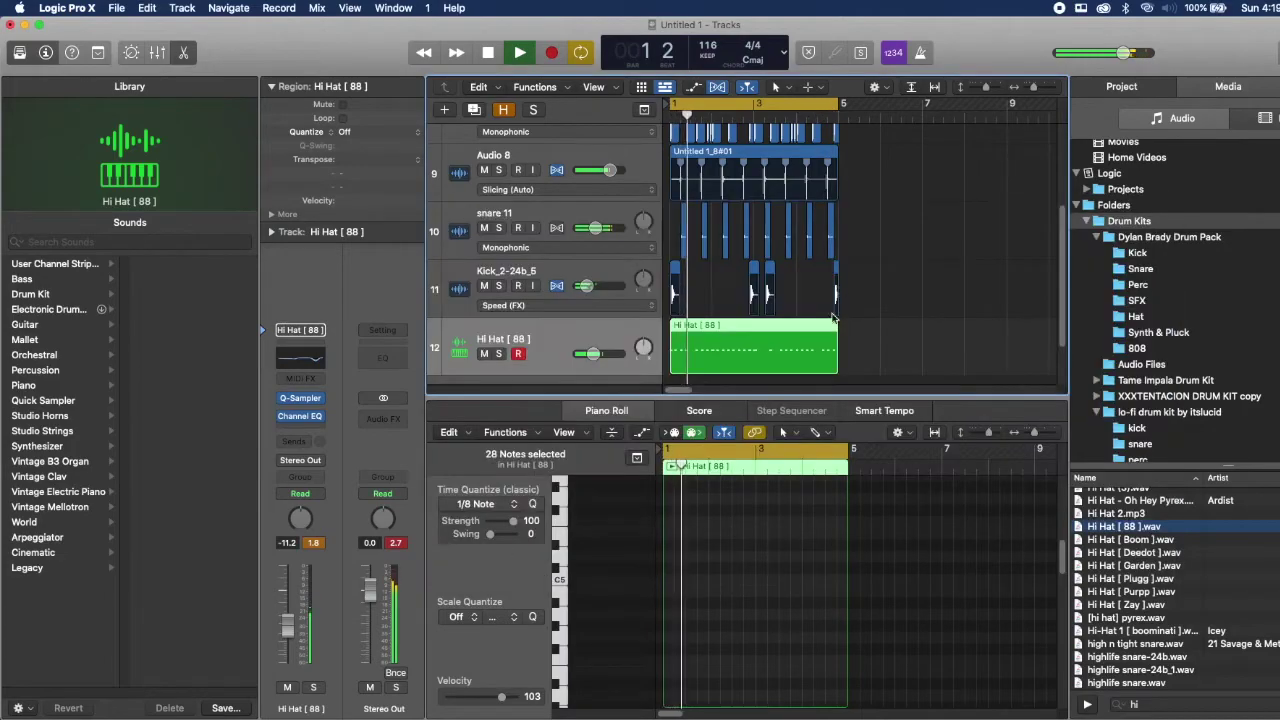
pyautogui.press('p')
pyautogui.press('space')
# Search the samples for "open" and add TM88 Open Hat 2-24b at bar 1 of a new audio track
pyautogui.click(1275, 704)
pyautogui.write('open')
pyautogui.click(1136, 646)
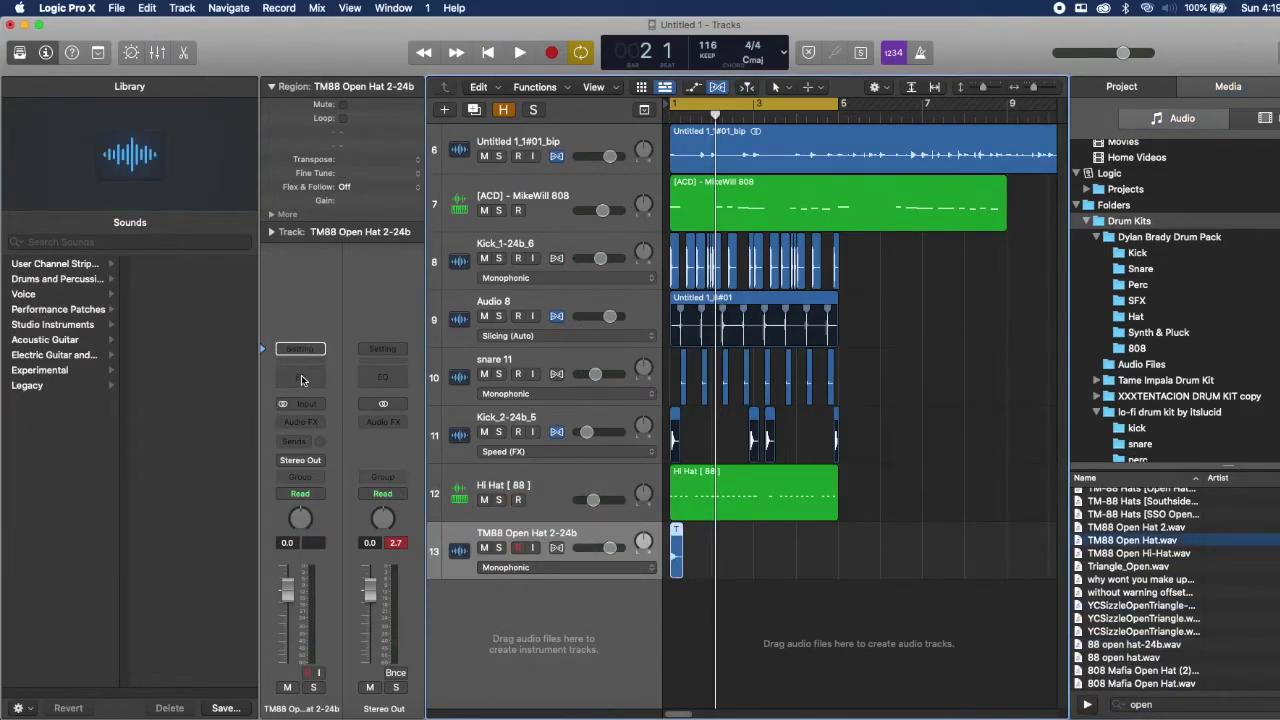
# Shape the TM88 Open Hat 2-24b track's tone with a Channel EQ and add ChromaVerb as its second effect
pyautogui.click(300, 376)
pyautogui.moveTo(954, 374); pyautogui.dragTo(1005, 418)
pyautogui.click(438, 203)
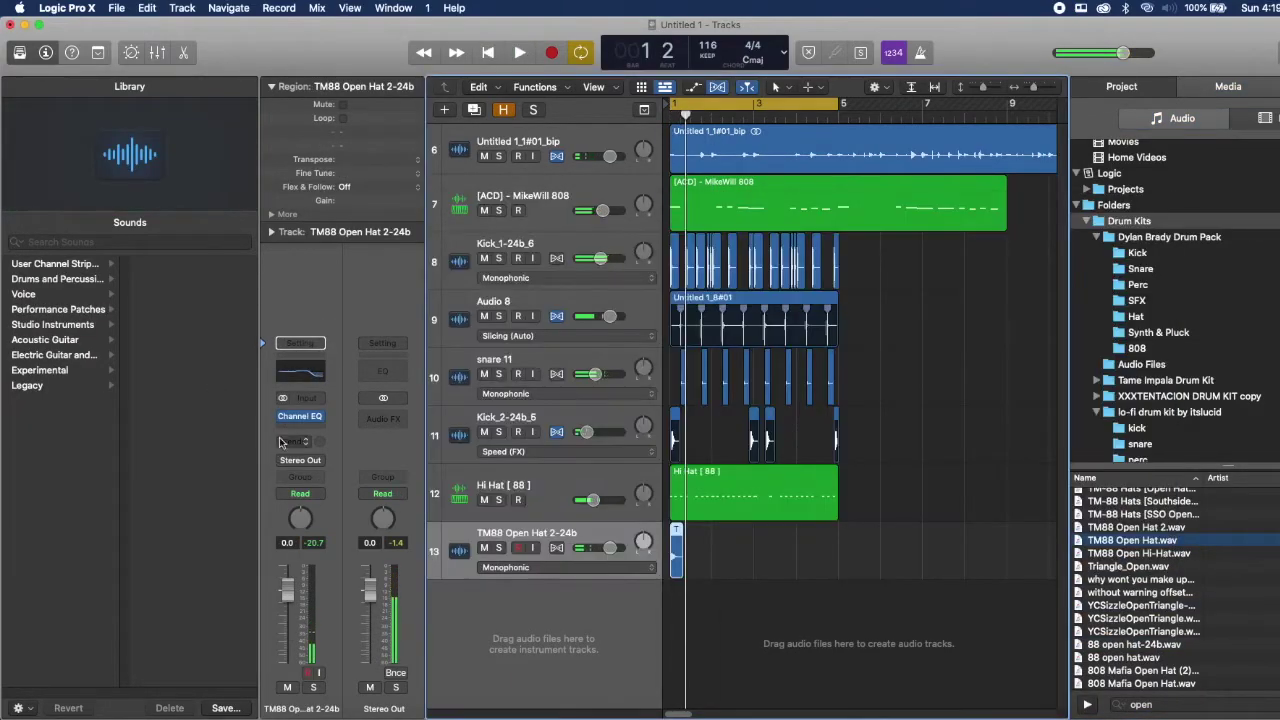
pyautogui.click(288, 418)
pyautogui.click(333, 467)
# Move the TM88 Open Hat 2-24b region to position 1 2 3 and stop playback
pyautogui.moveTo(678, 550); pyautogui.dragTo(694, 550)
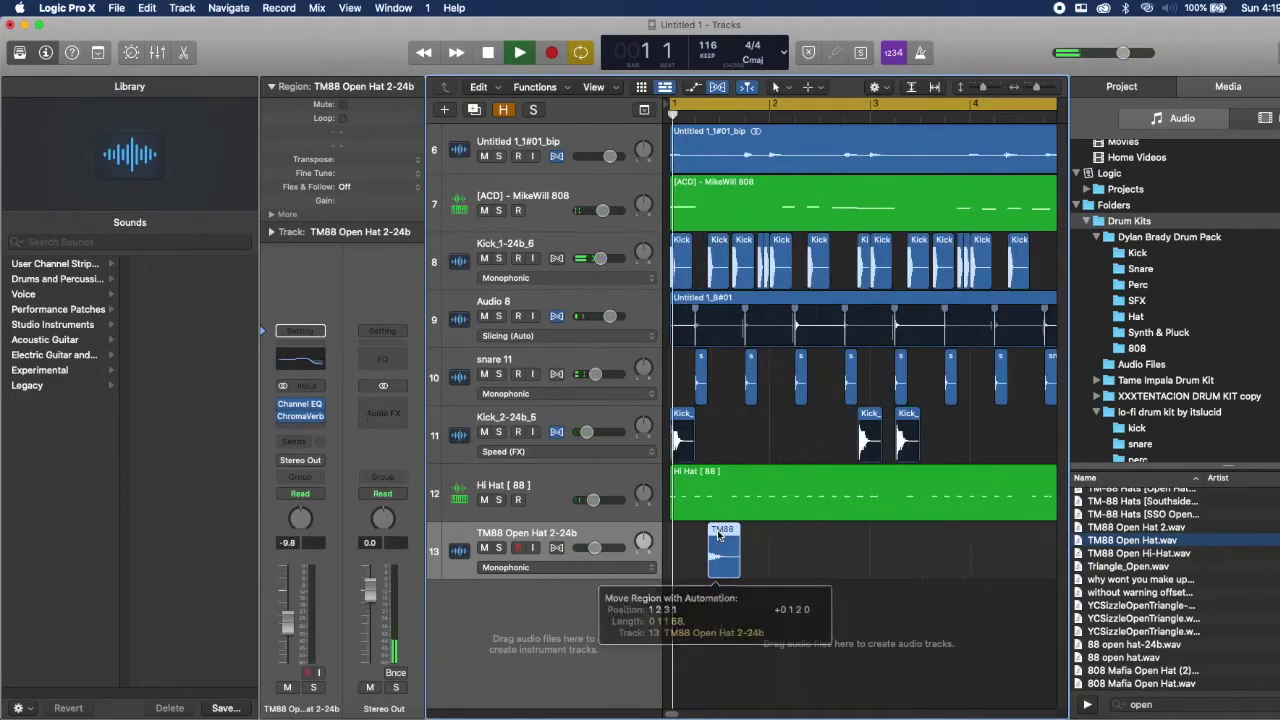
pyautogui.press('space')
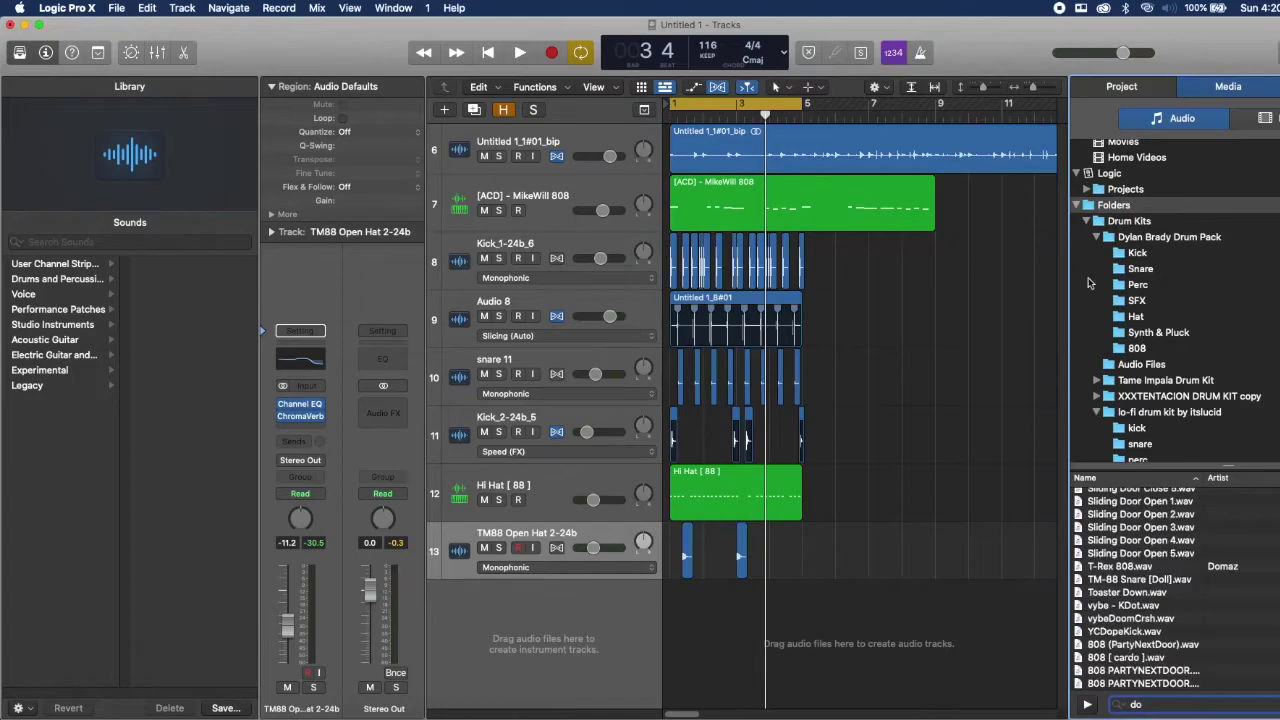
# Filter the Drum Kits folder's samples by "do" and audition a couple of the Cymatics sounds
pyautogui.scroll(-10, 1147, 414)
pyautogui.scroll(15, 1207, 245)
pyautogui.click(1126, 309)
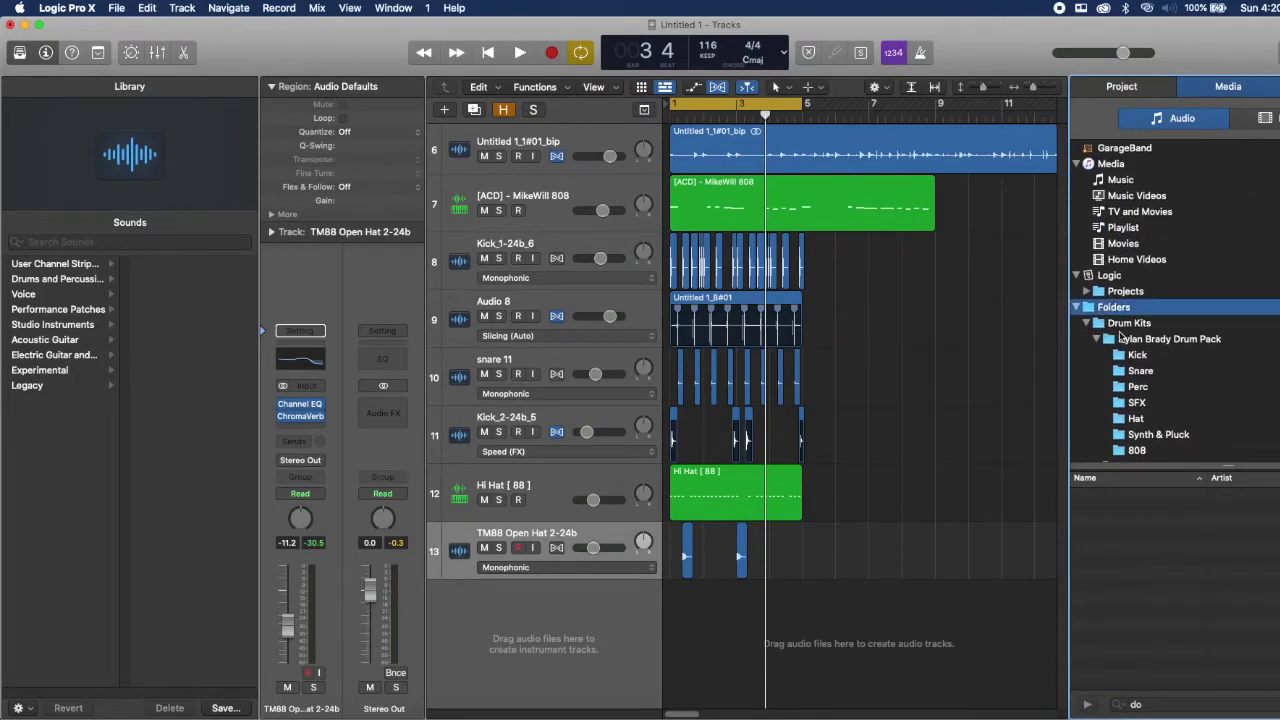
pyautogui.click(1128, 325)
pyautogui.click(1145, 612)
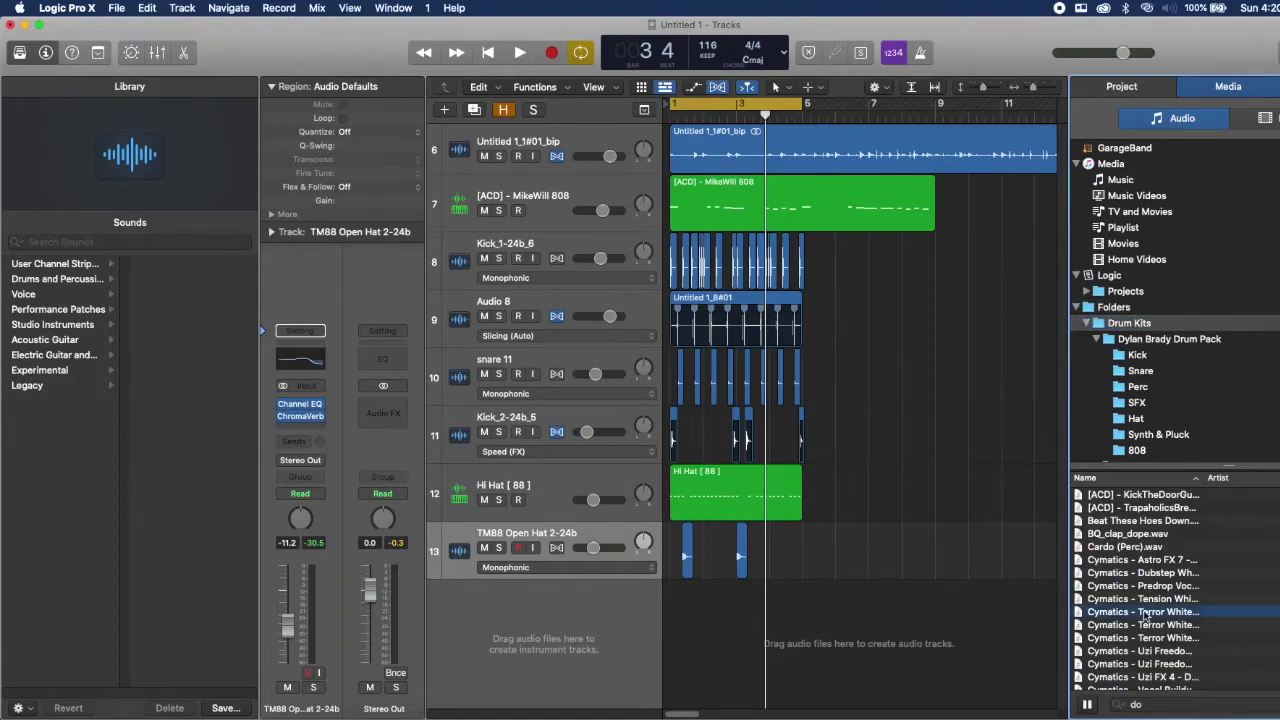
pyautogui.click(1110, 574)
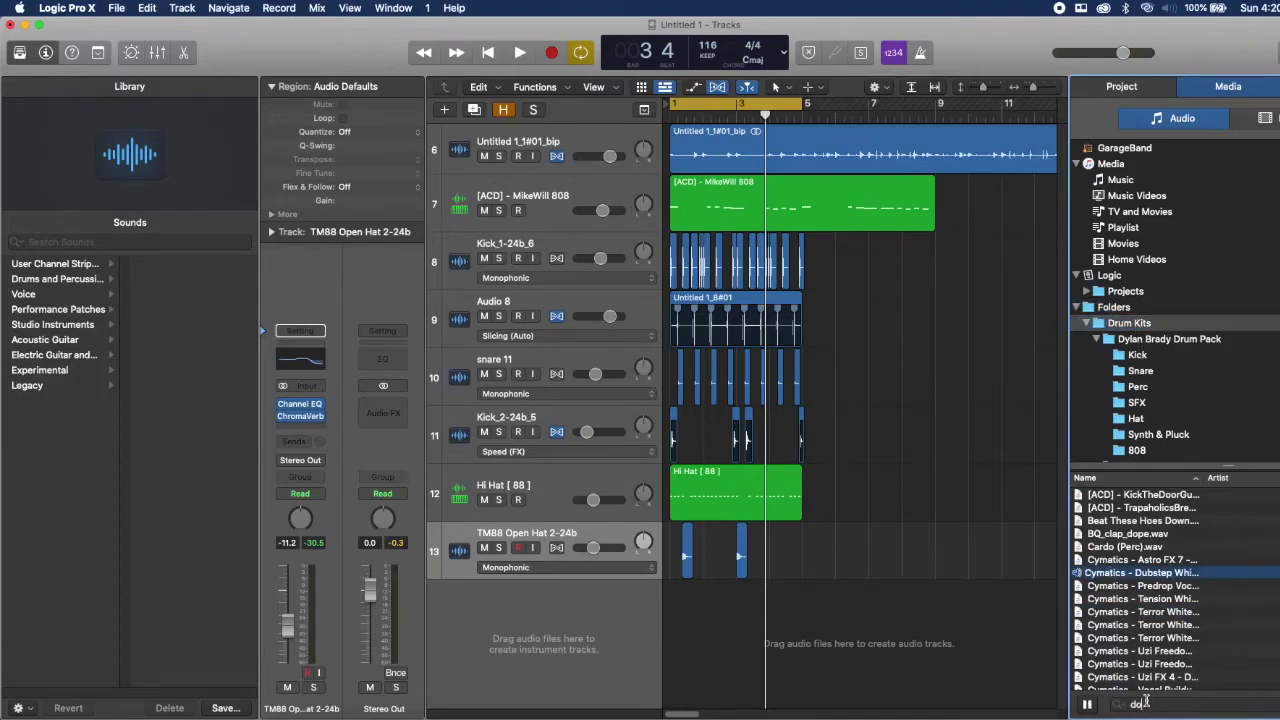
# Search the Drum Kits samples for "fol" and add Cymatics Target Foley 48-24b in bar 1 of a new audio track
pyautogui.press('BackSpace')
pyautogui.press('BackSpace')
pyautogui.write('fol')
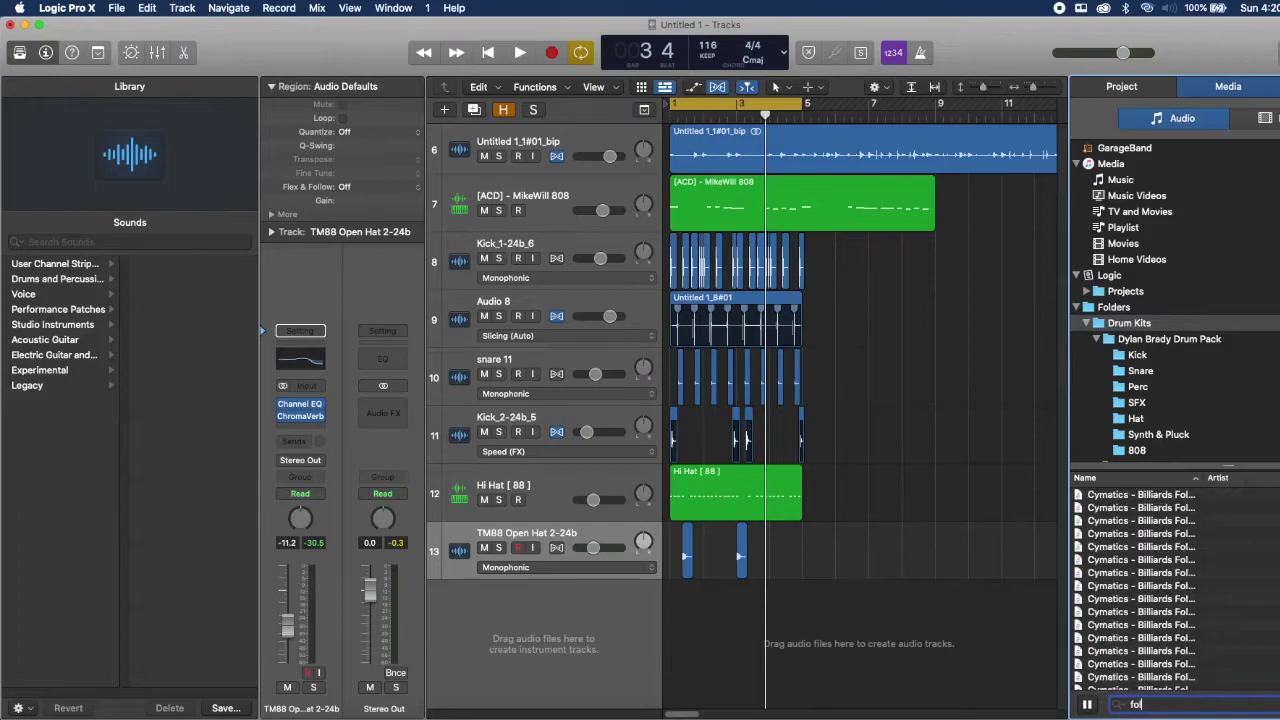
pyautogui.click(1116, 637)
pyautogui.click(1156, 564)
pyautogui.click(1157, 520)
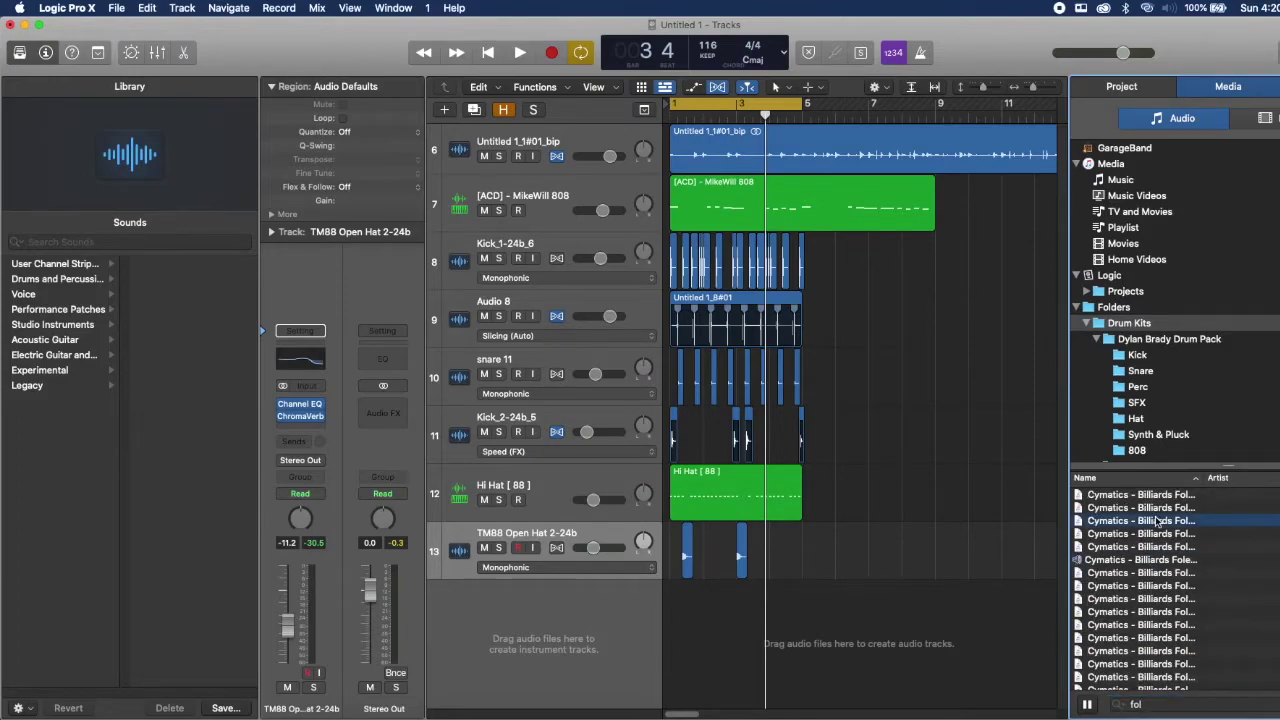
pyautogui.scroll(-10, 1146, 654)
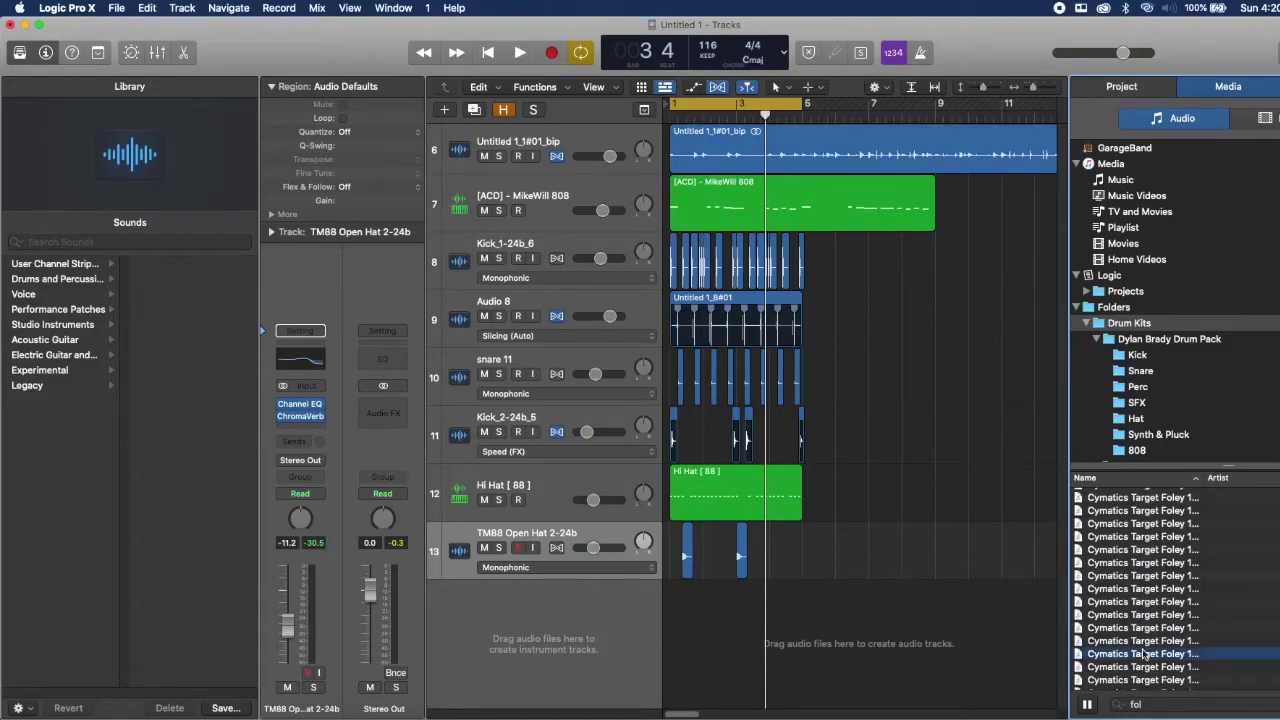
pyautogui.scroll(-1, 1146, 654)
pyautogui.moveTo(1158, 652); pyautogui.dragTo(717, 600)
pyautogui.scroll(3, 670, 543)
# Lower the Cymatics Target Foley 48-24b track's volume to -9.8 dB during playback and set its flex mode to Speed (FX)
pyautogui.press('space')
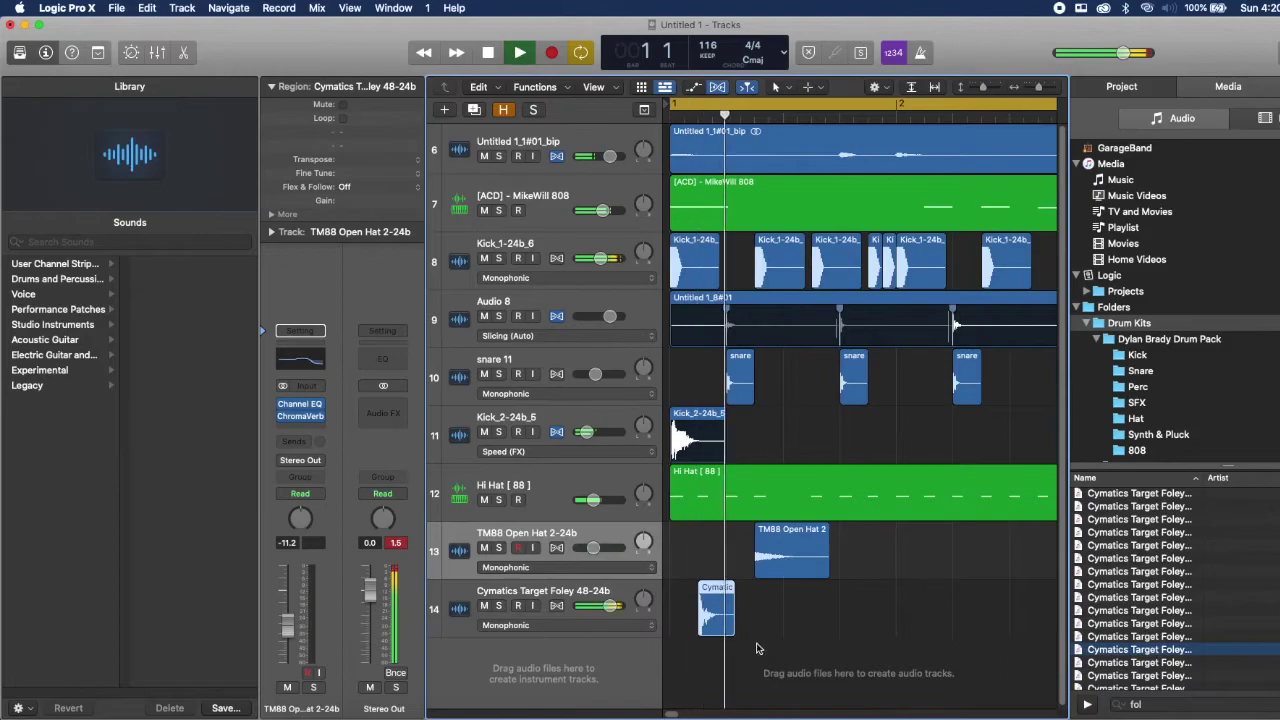
pyautogui.moveTo(610, 606); pyautogui.dragTo(594, 606)
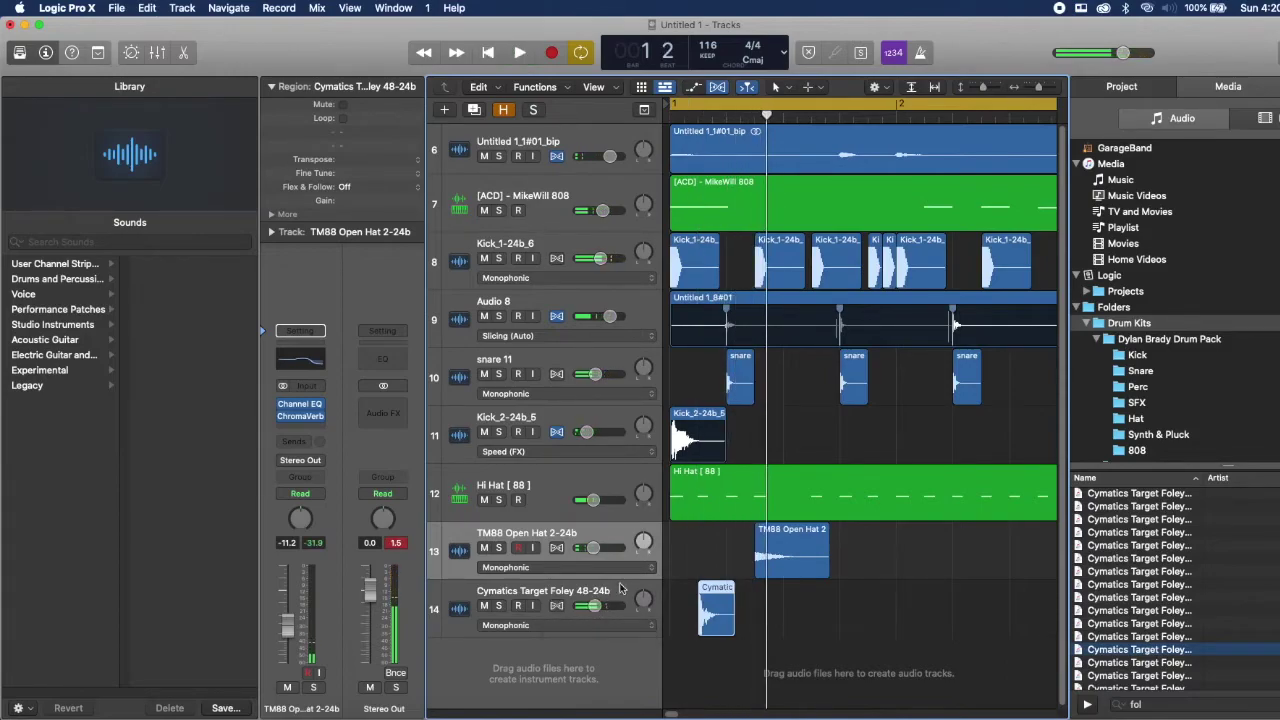
pyautogui.click(557, 625)
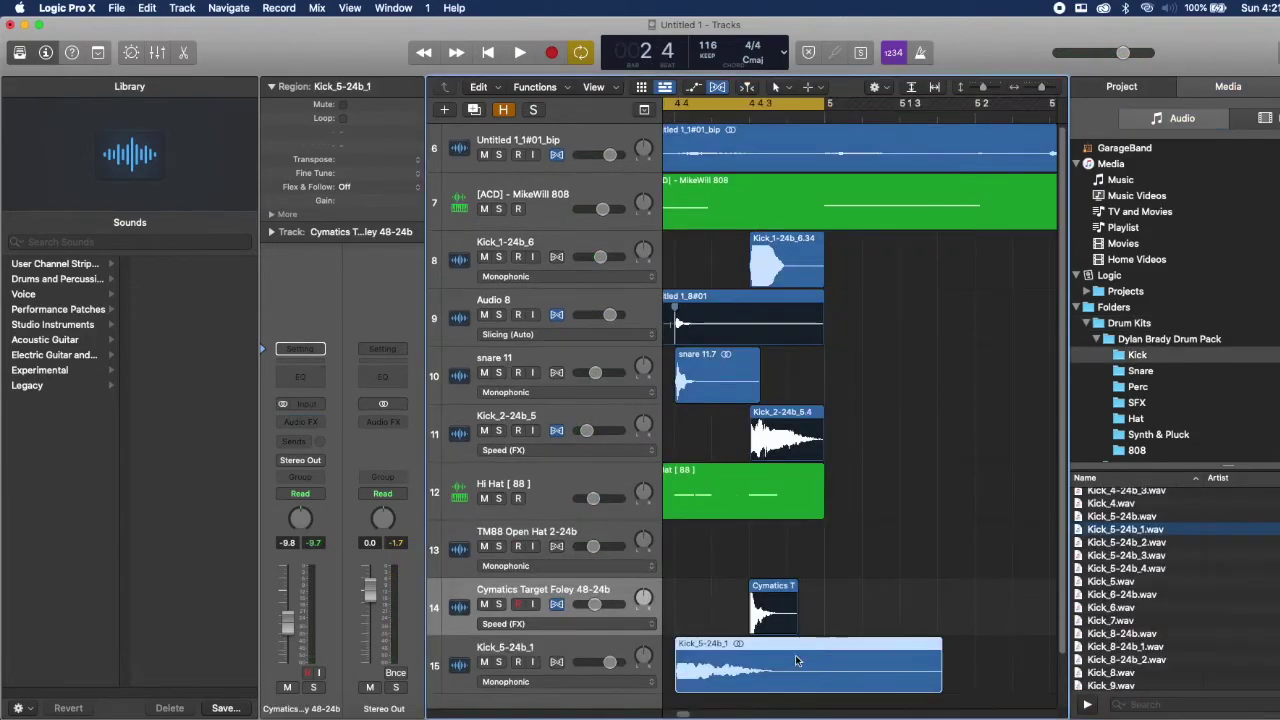
# Reverse the Kick_5-24b_1 audio file in the audio file editor
pyautogui.press('e')
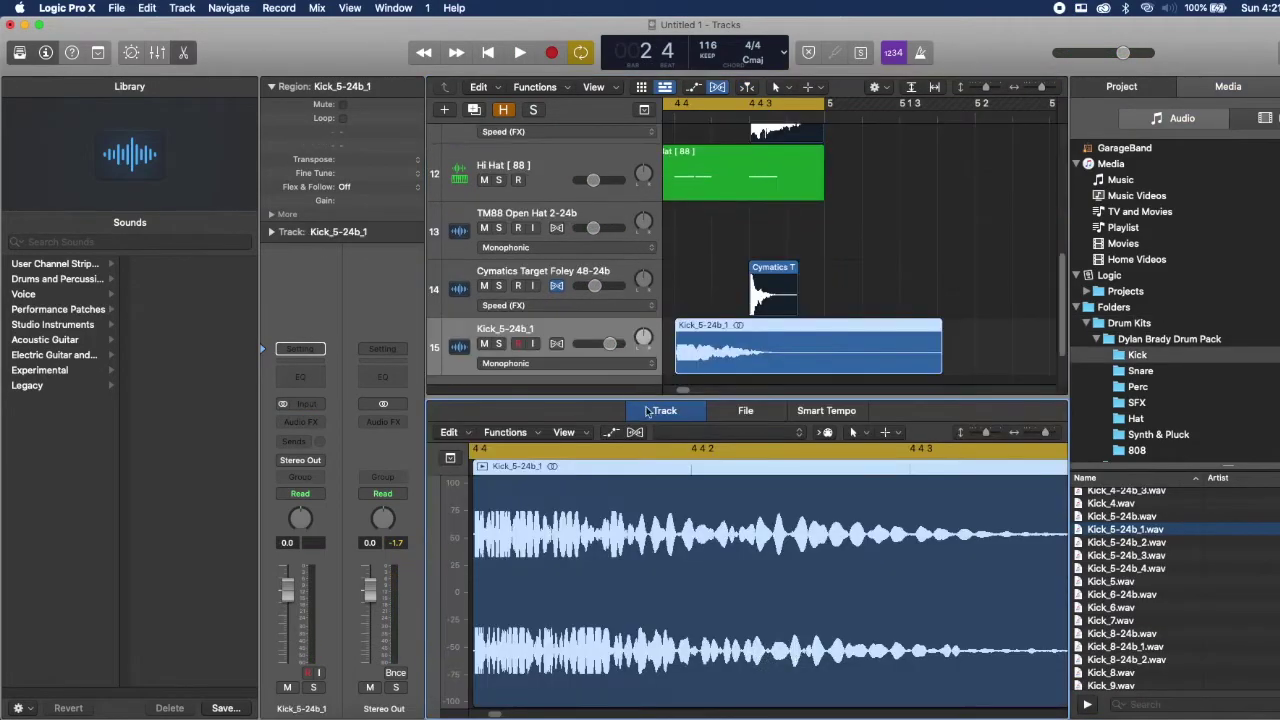
pyautogui.click(745, 410)
pyautogui.click(574, 432)
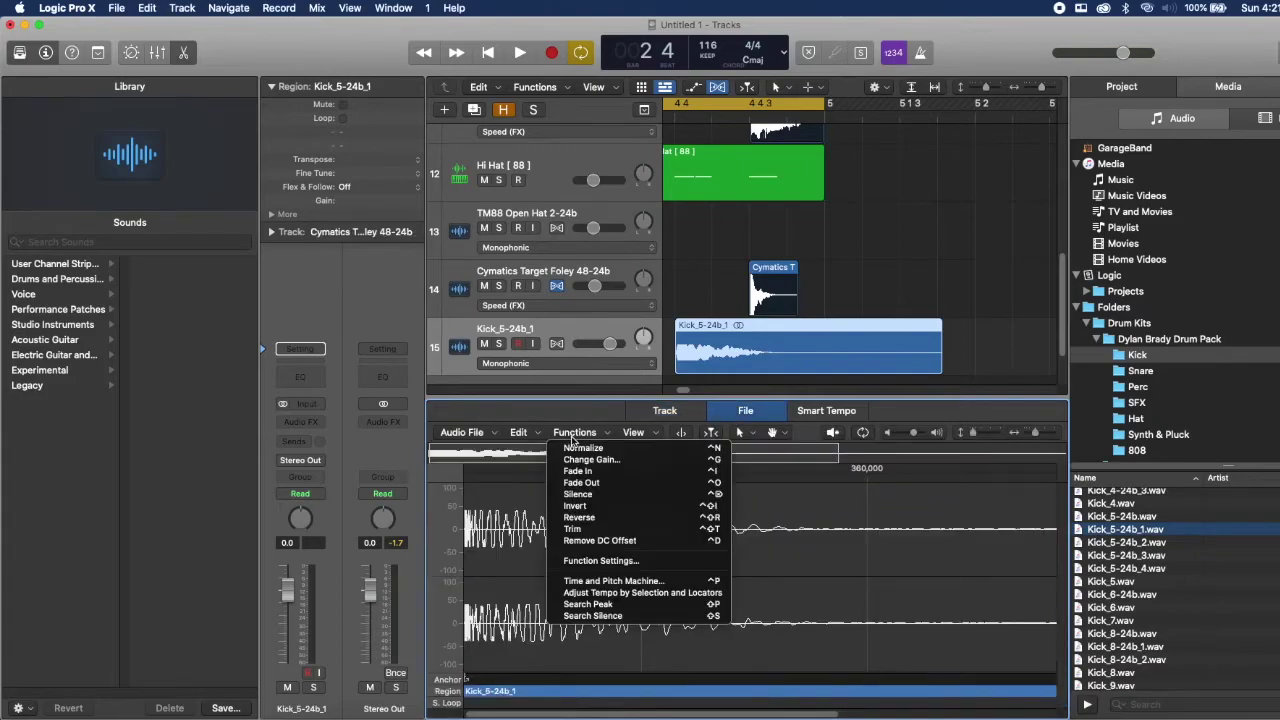
pyautogui.click(579, 517)
pyautogui.press('e')
pyautogui.press('z')
# Move the reversed Kick_5-24b_1 region so it ends at bar 3 and play the beat
pyautogui.moveTo(948, 620); pyautogui.dragTo(803, 612)
pyautogui.press('space')
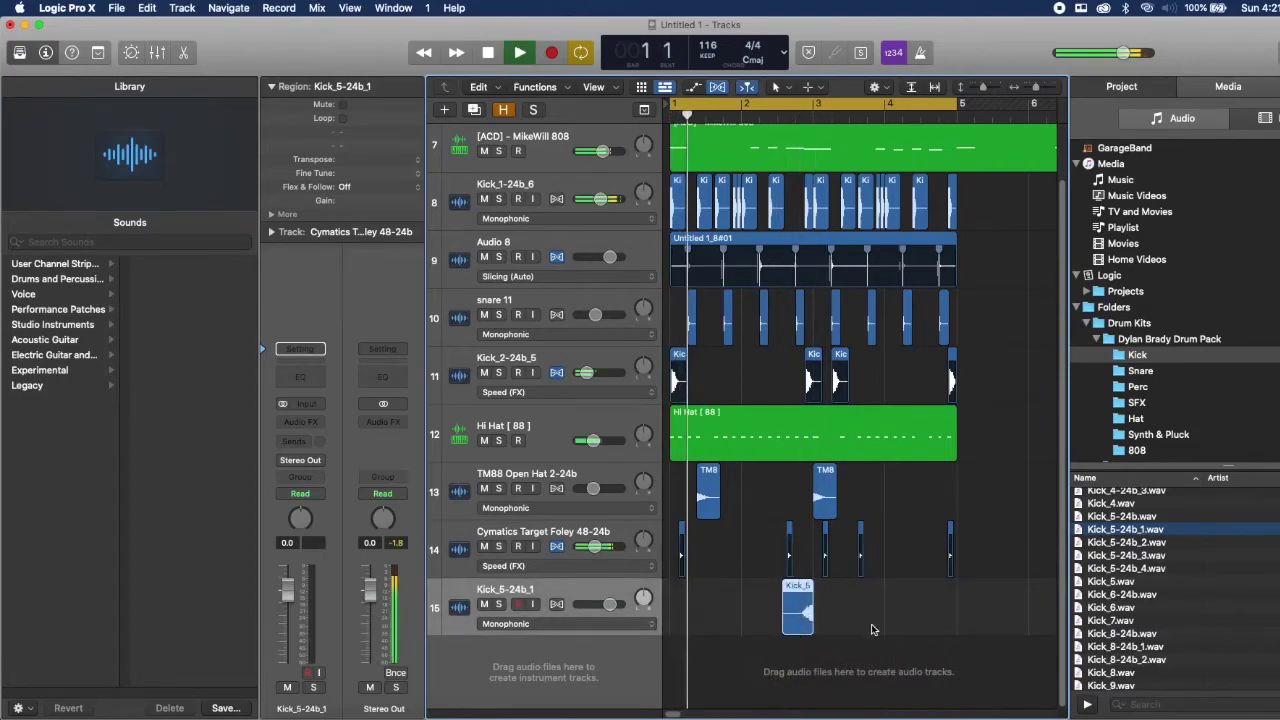
pyautogui.moveTo(609, 604)
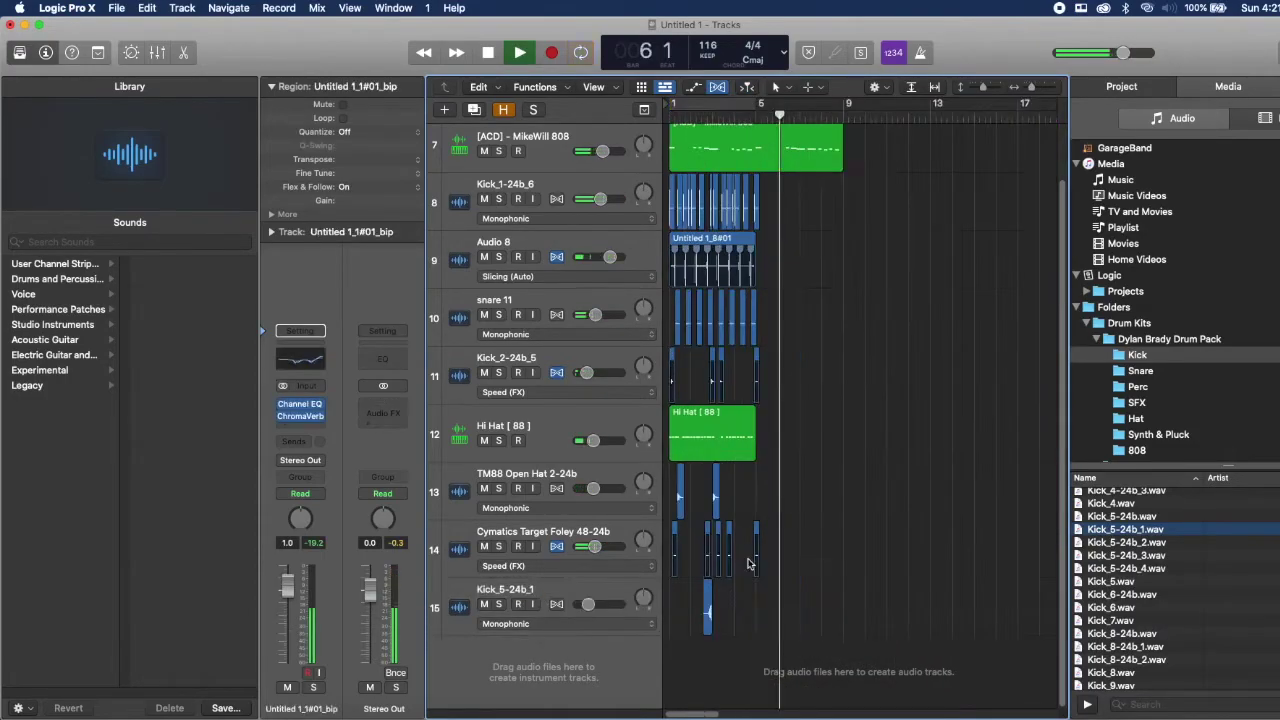
# Copy the four-bar drum and percussion regions, from Kick_1-24b_6 down to Kick_5-24b_1, to bar 5
pyautogui.press('z')
pyautogui.press('space')
pyautogui.press('super+a')
pyautogui.rightClick(690, 420)
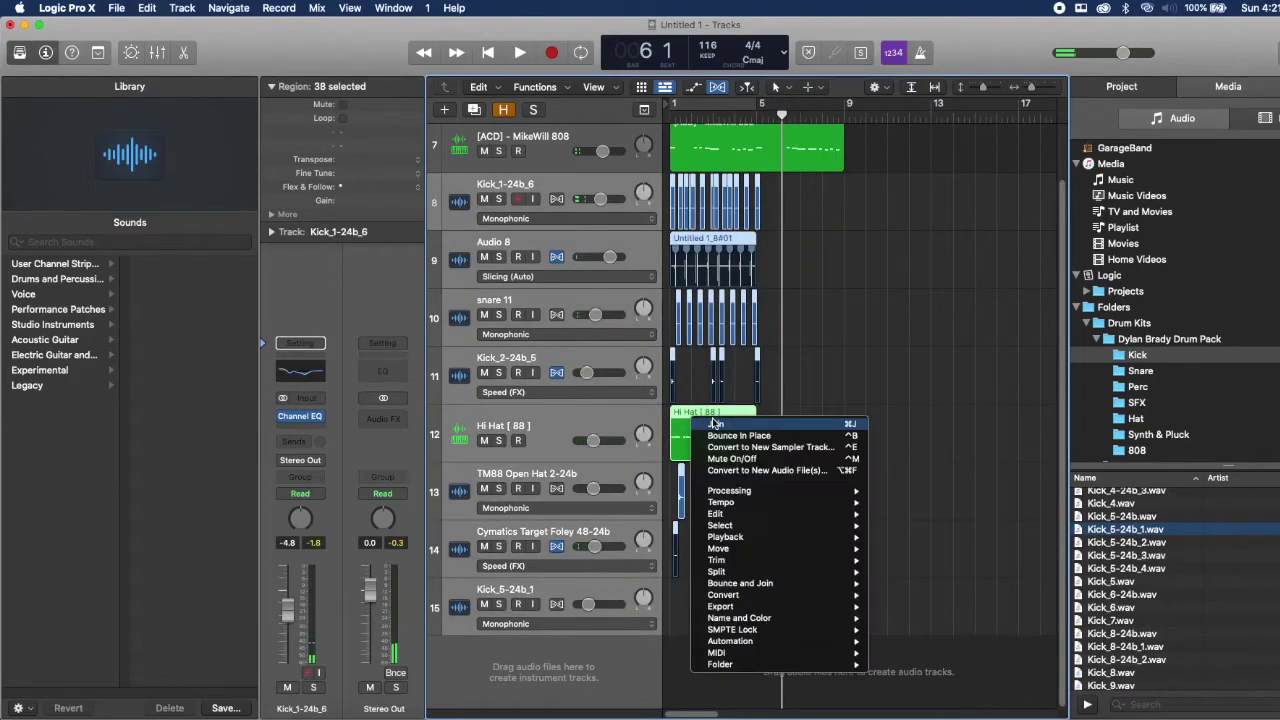
pyautogui.press('Escape')
pyautogui.moveTo(702, 444); pyautogui.dragTo(788, 441)
pyautogui.press('super+Left')
# Turn off the flex display and move all regions in the arrangement to start at bar 17
pyautogui.moveTo(983, 88); pyautogui.dragTo(980, 90)
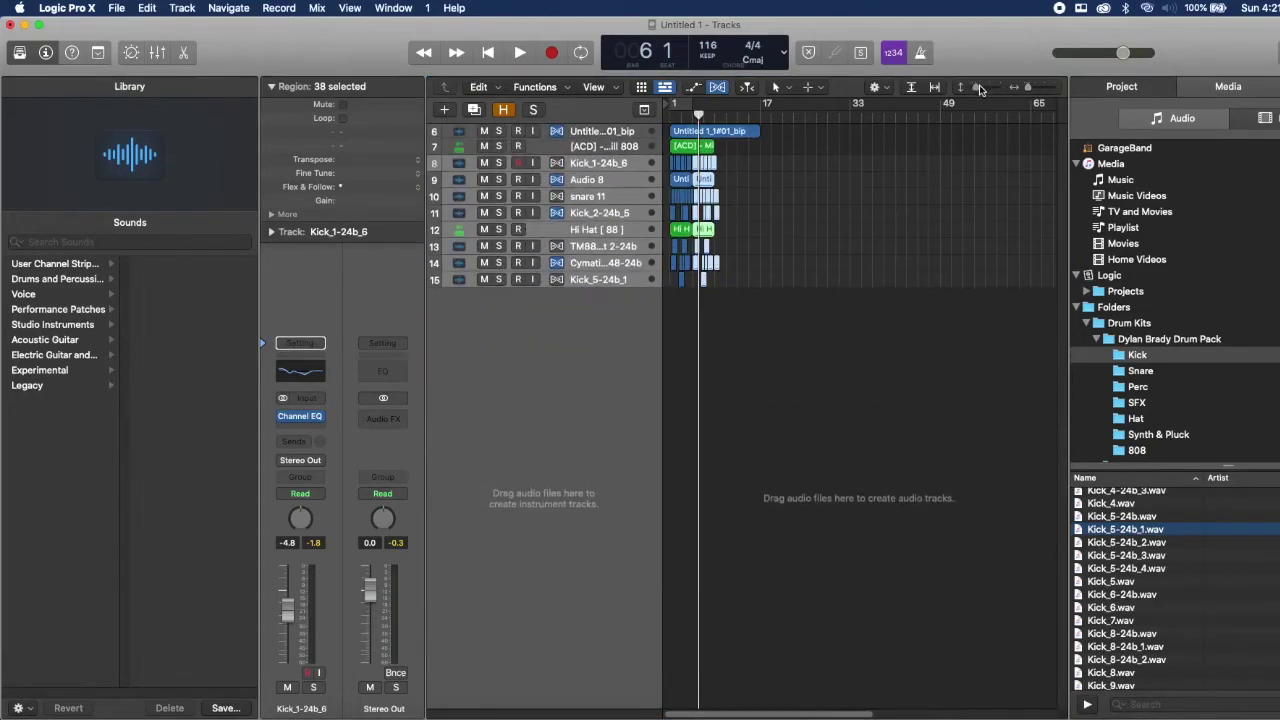
pyautogui.click(720, 88)
pyautogui.click(981, 90)
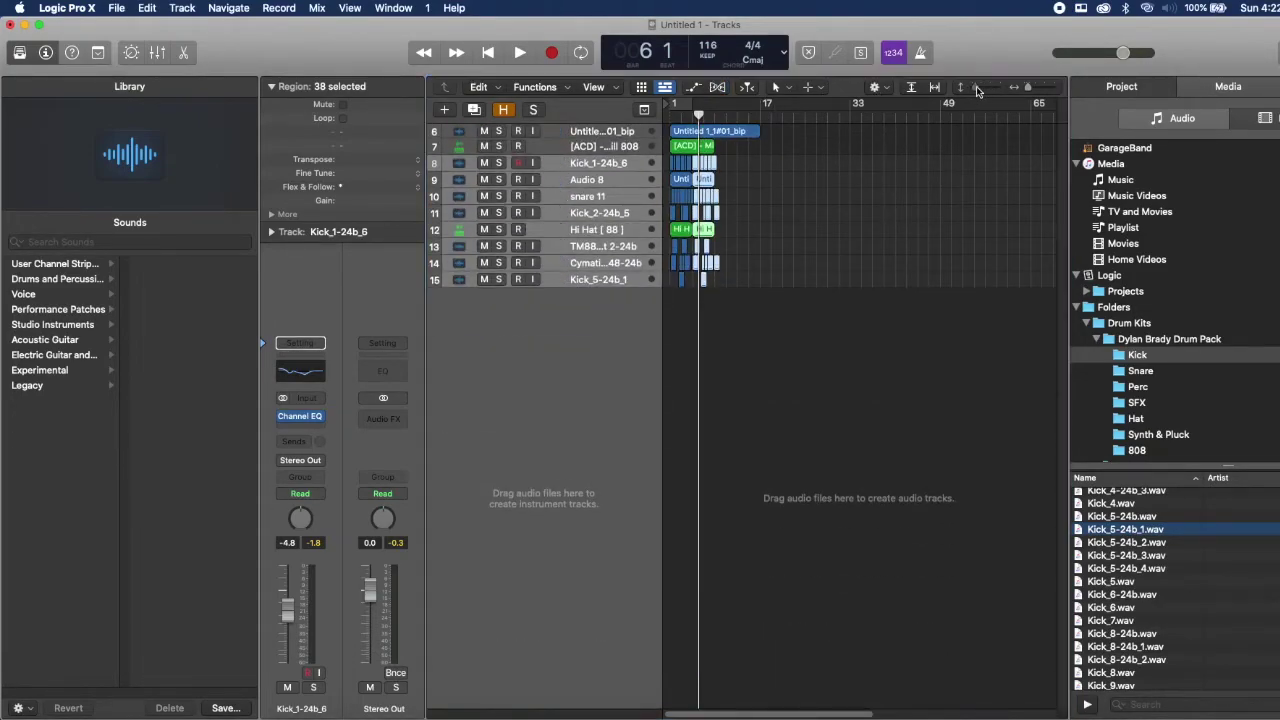
pyautogui.press('super+a')
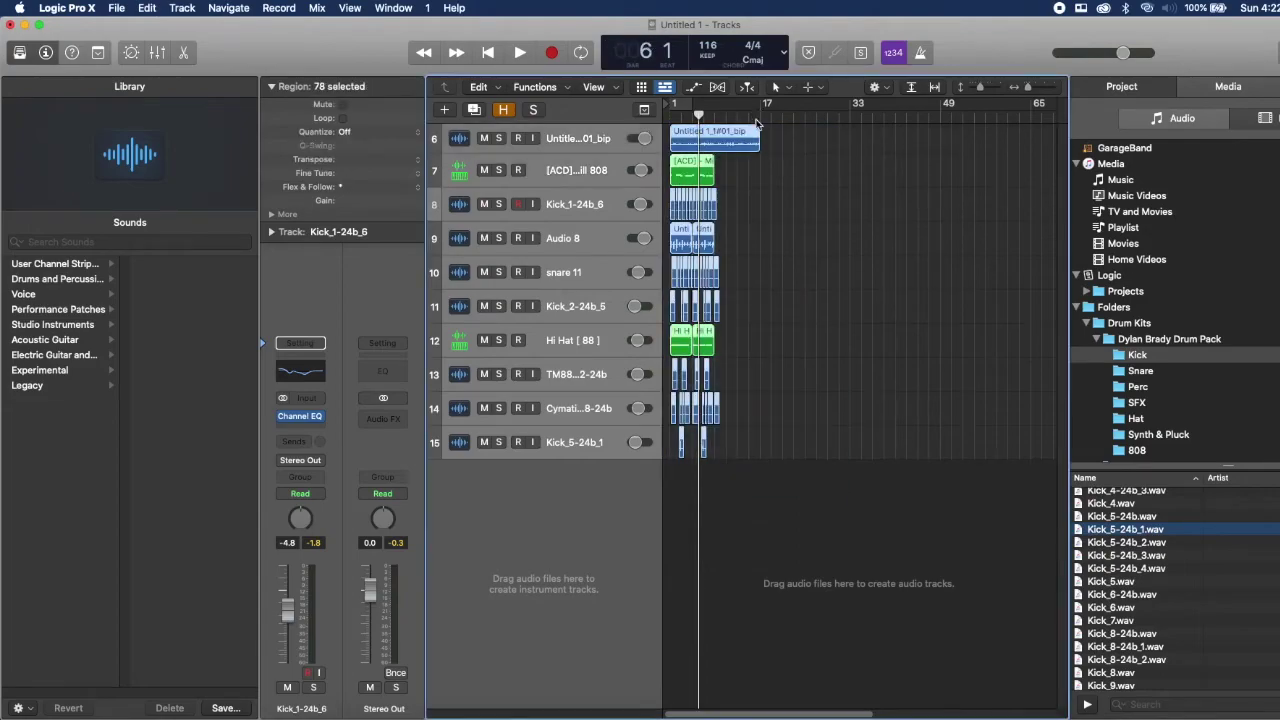
pyautogui.moveTo(697, 147); pyautogui.dragTo(795, 147)
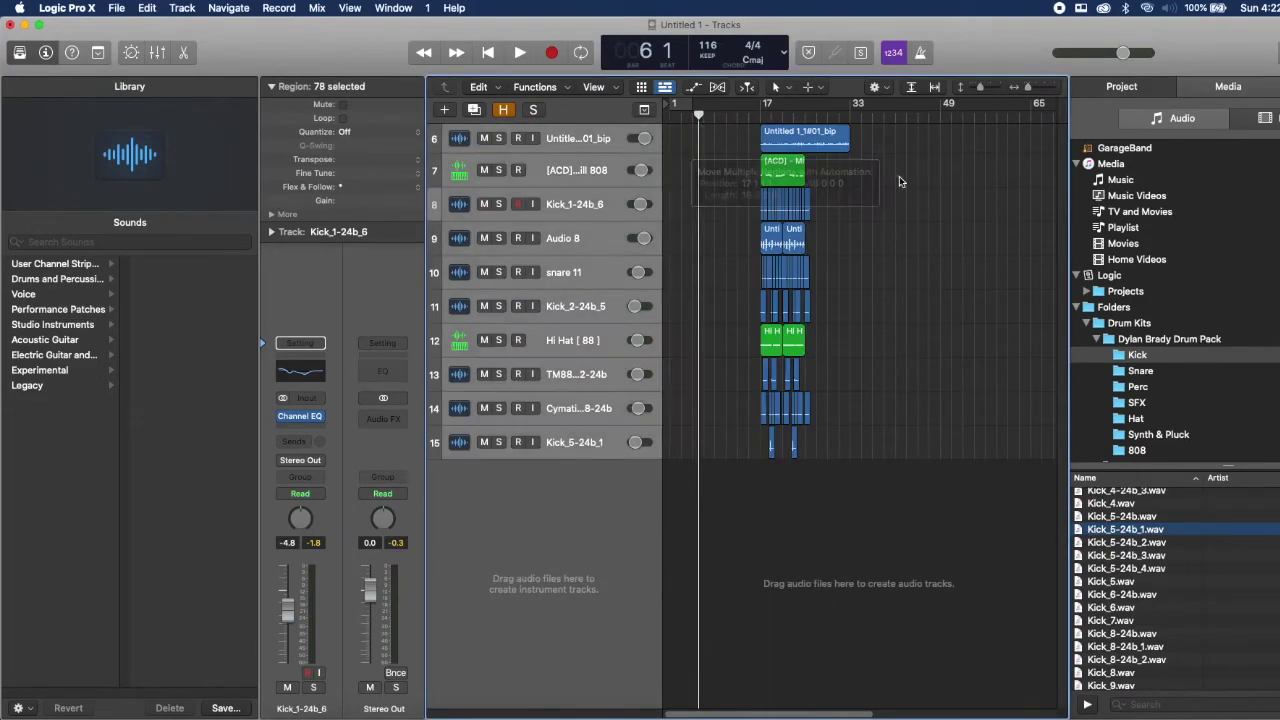
# Duplicate the Untitled 1_1#01_bip track with its settings and copy its region to bar 1 of the new track
pyautogui.rightClick(795, 147)
pyautogui.click(612, 130)
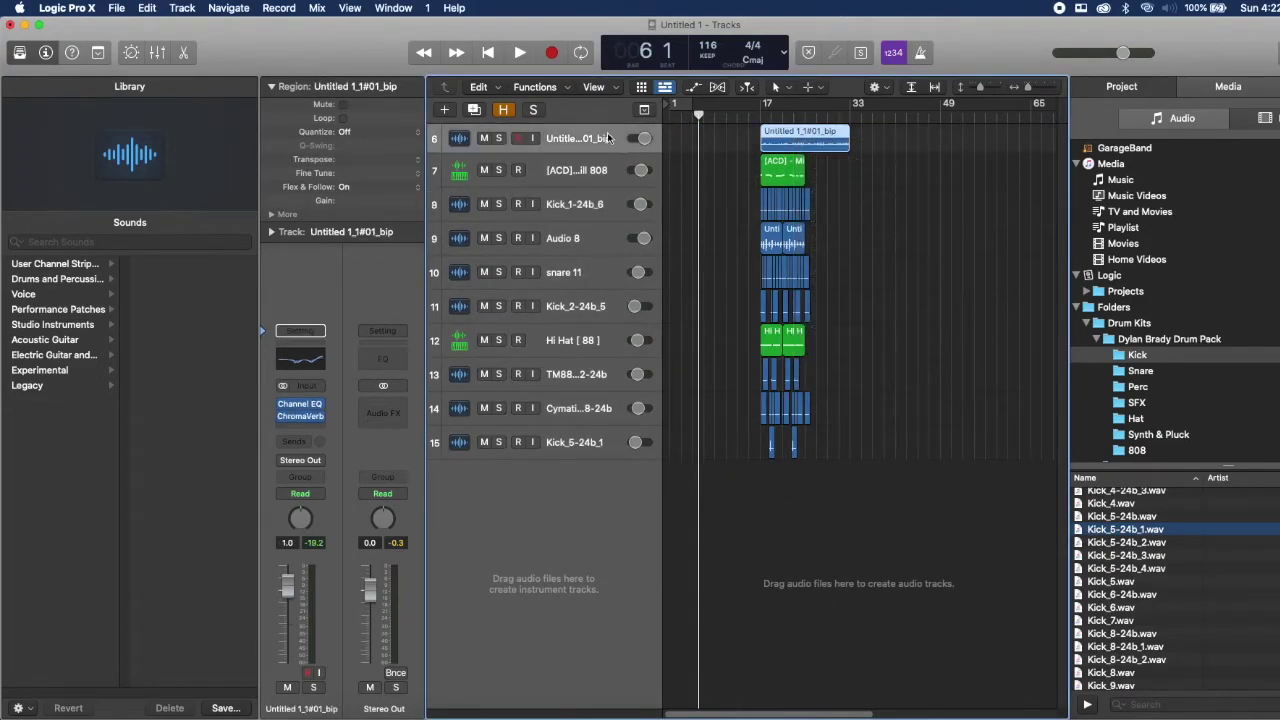
pyautogui.press('super+d')
# Insert the Cableguys HalfTime plug-in after ChromaVerb on the Audio 14 track and close its window
pyautogui.click(303, 430)
pyautogui.moveTo(318, 706)
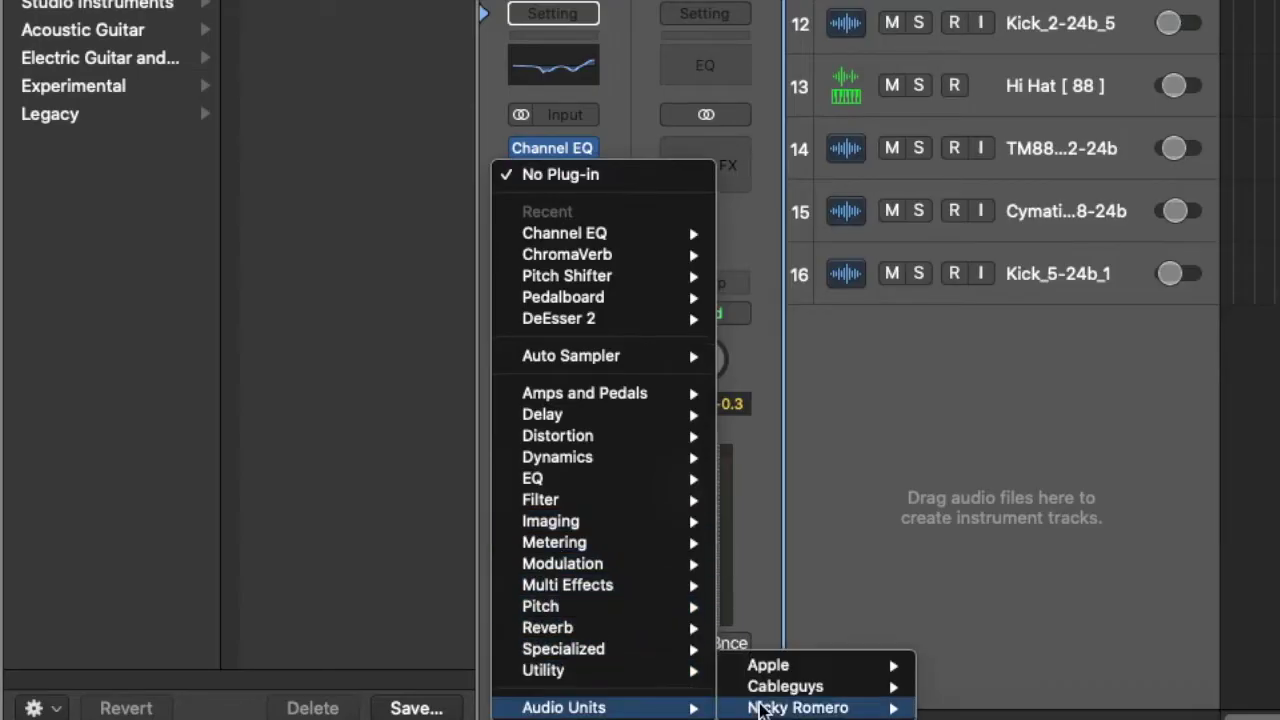
pyautogui.moveTo(763, 710)
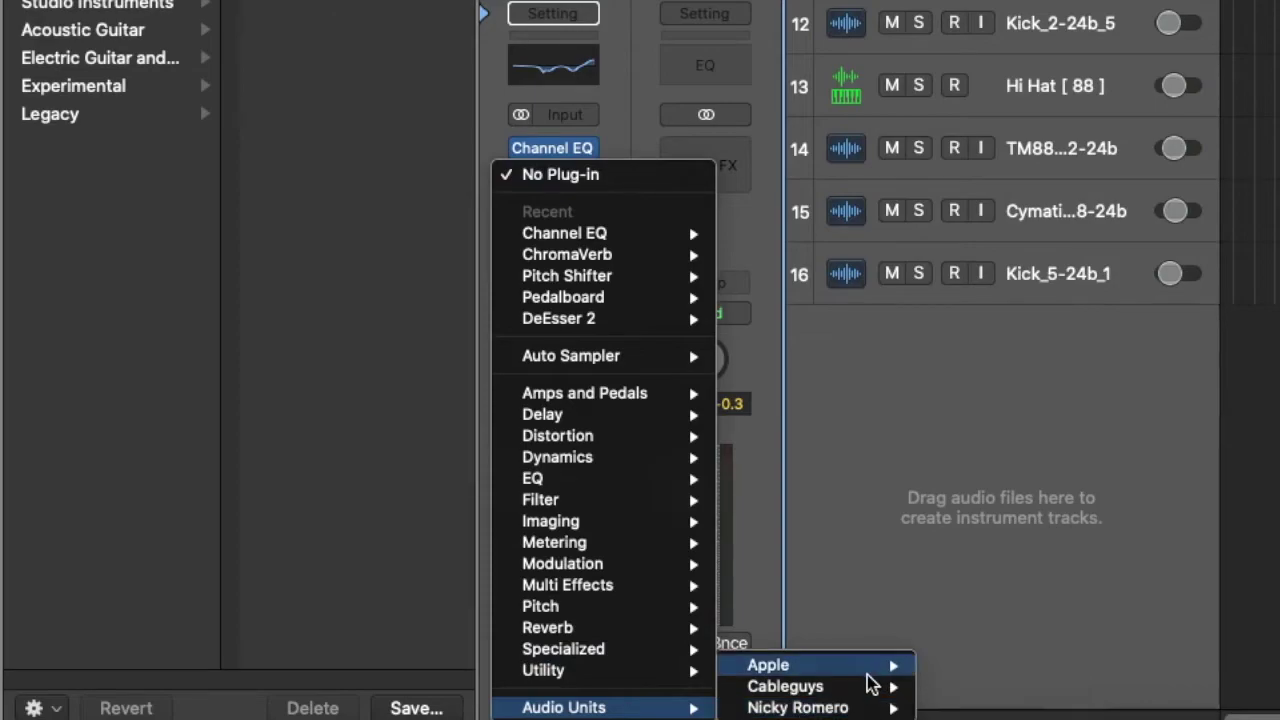
pyautogui.moveTo(883, 686)
pyautogui.moveTo(1020, 690)
pyautogui.click(1136, 686)
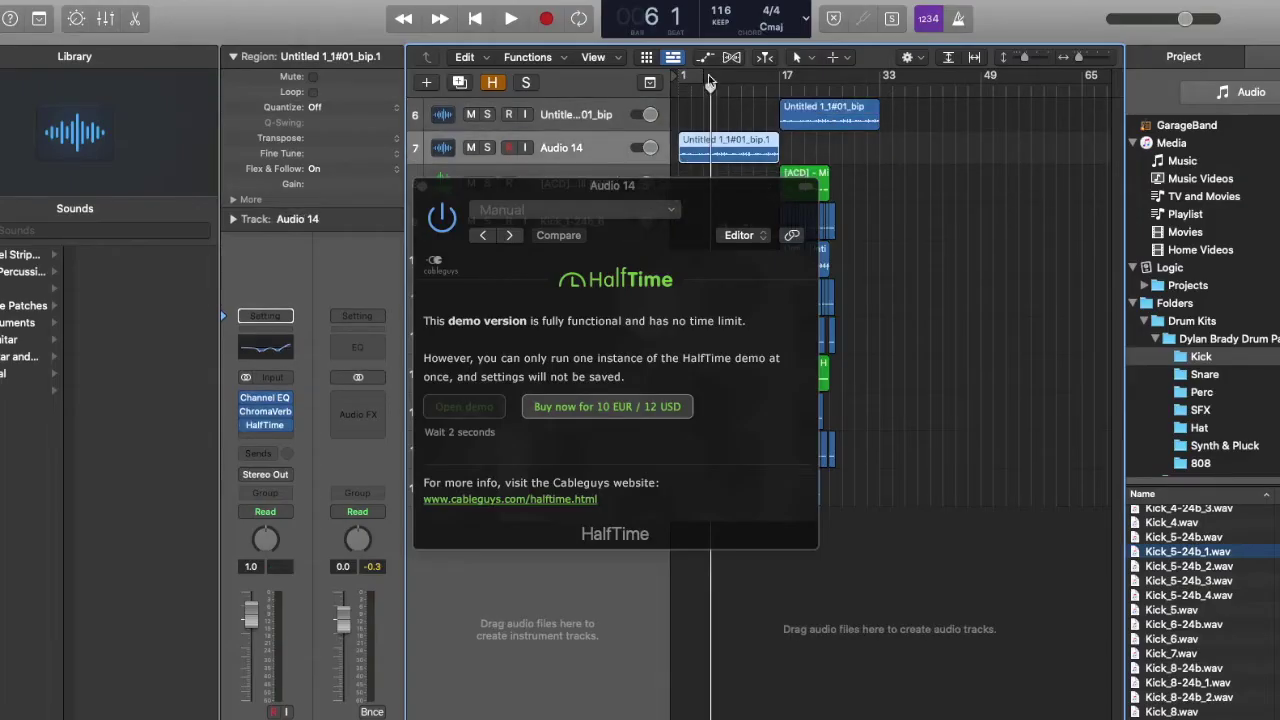
pyautogui.click(691, 100)
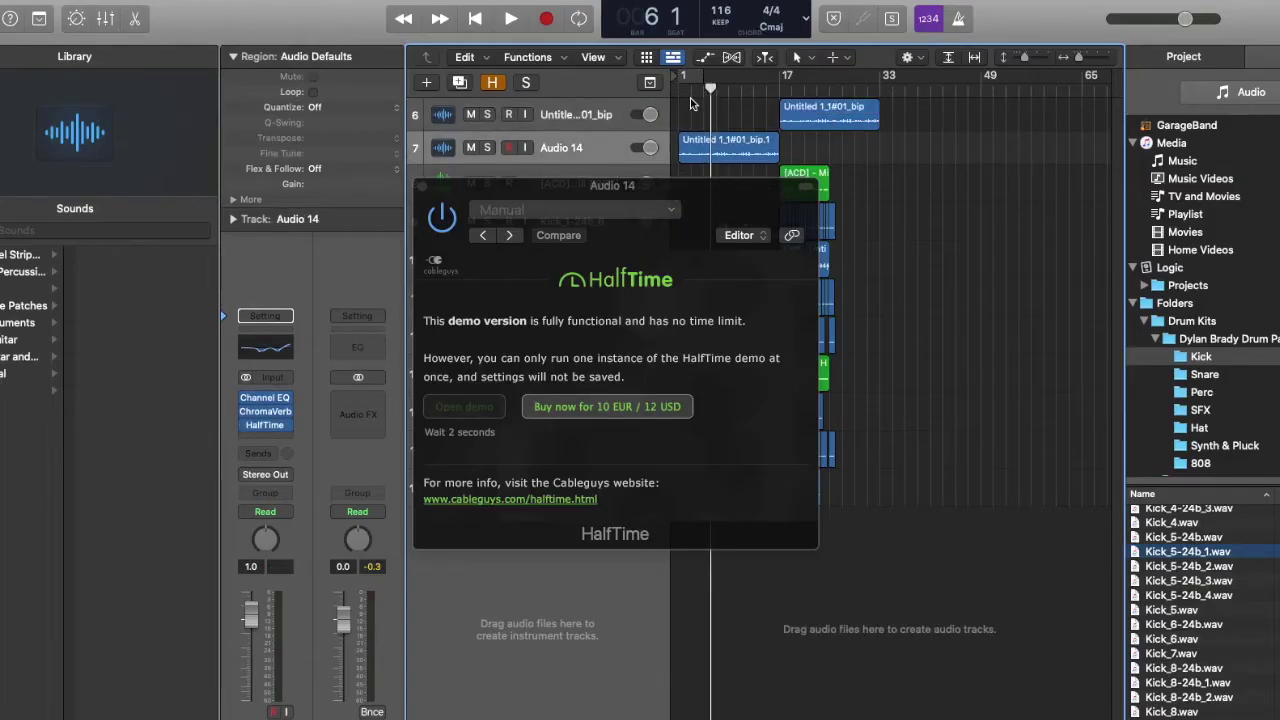
pyautogui.click(428, 180)
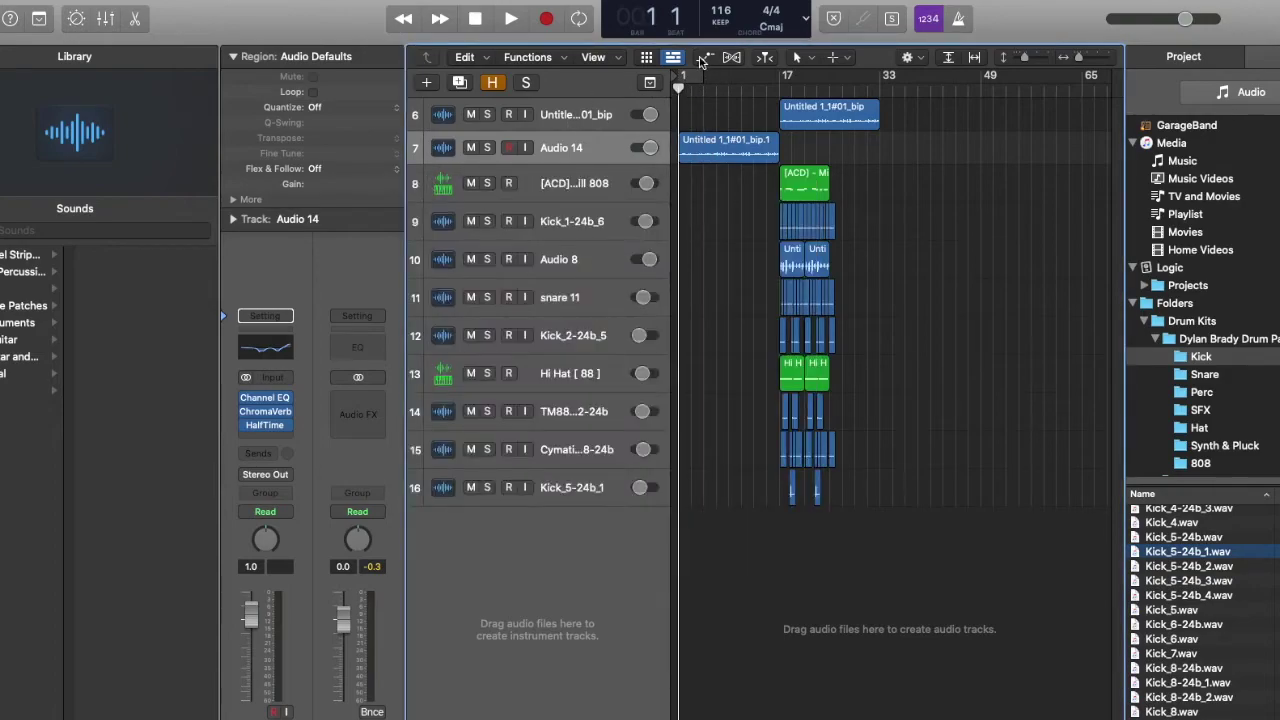
# Show track automation and select HalfTime's Mix as the automated parameter for the Audio 14 track
pyautogui.click(704, 58)
pyautogui.click(585, 196)
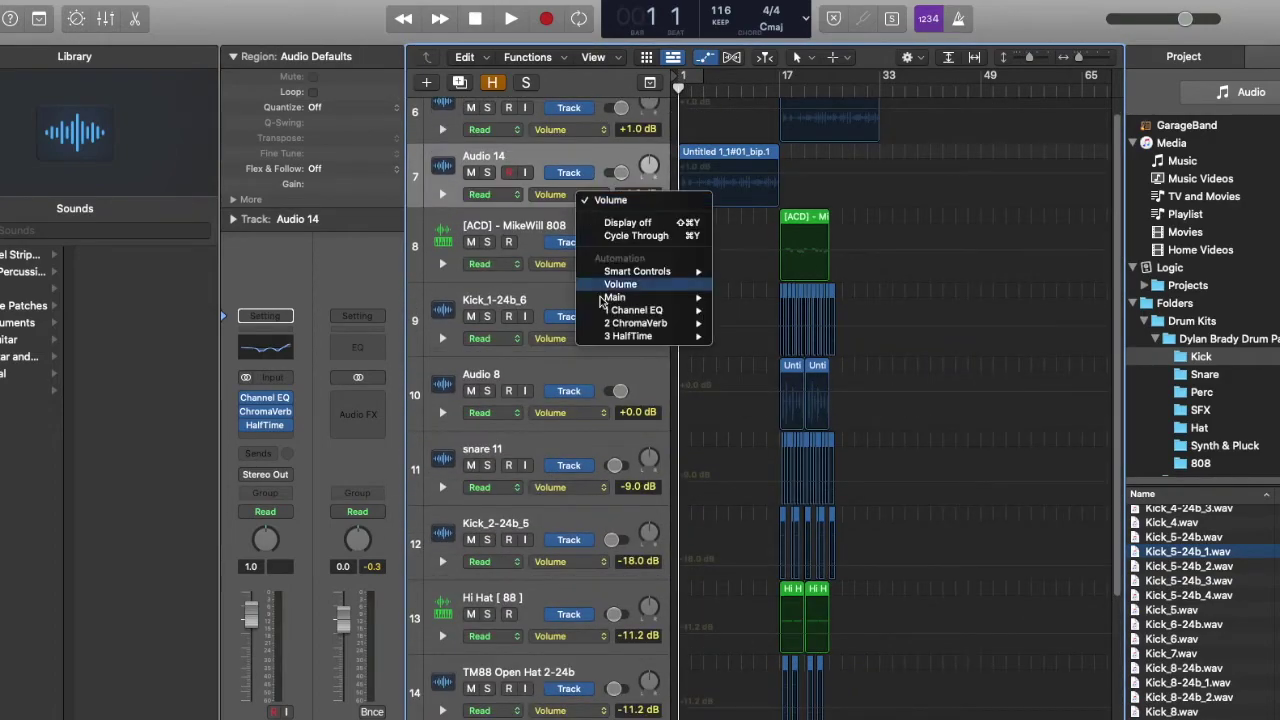
pyautogui.moveTo(672, 338)
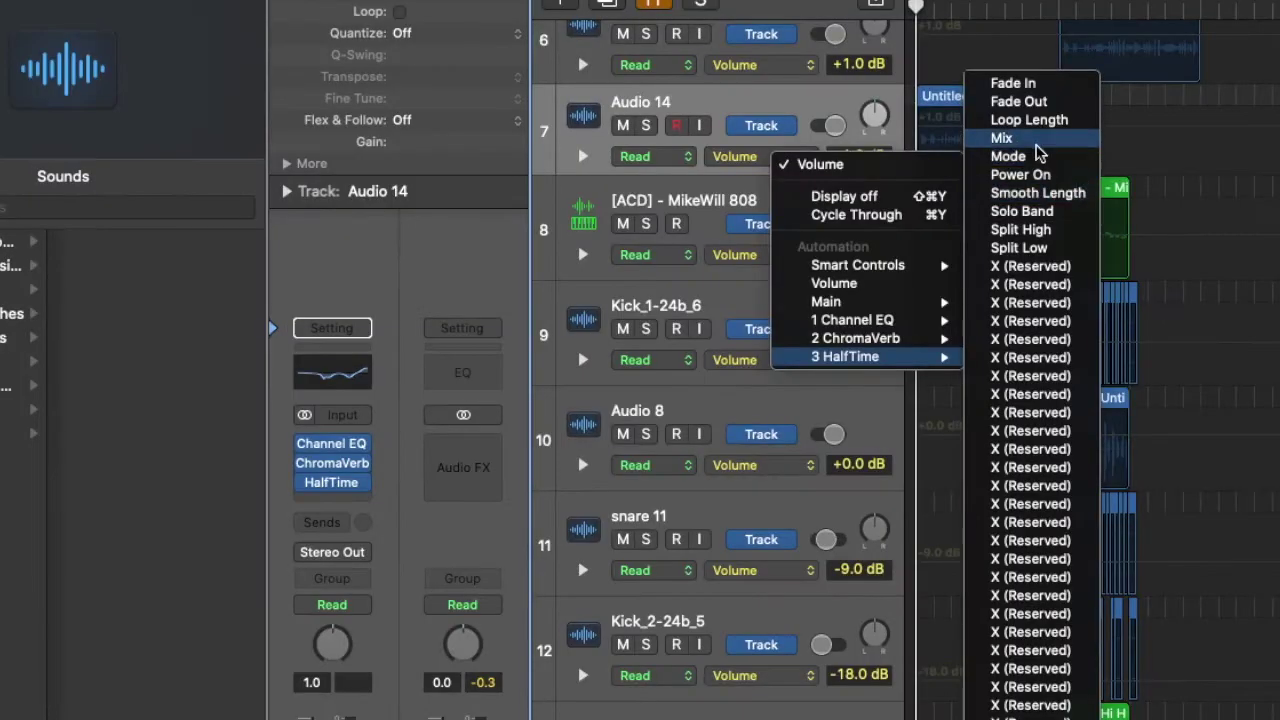
pyautogui.click(740, 184)
# Draw HalfTime Mix automation on Audio 14 that ramps from 1 at bar 1 down to 0 at bar 17
pyautogui.click(937, 128)
pyautogui.click(1070, 116)
pyautogui.moveTo(1070, 116); pyautogui.dragTo(1066, 182)
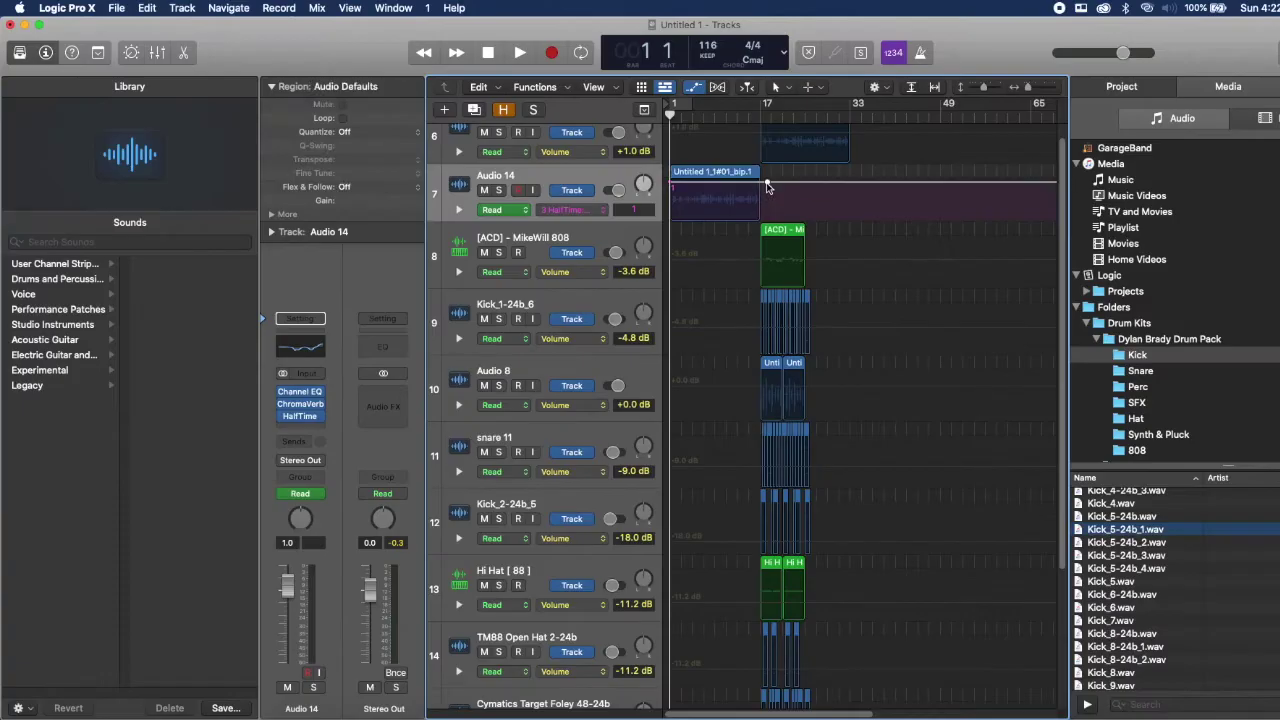
pyautogui.moveTo(752, 248); pyautogui.dragTo(752, 248)
pyautogui.press('space')
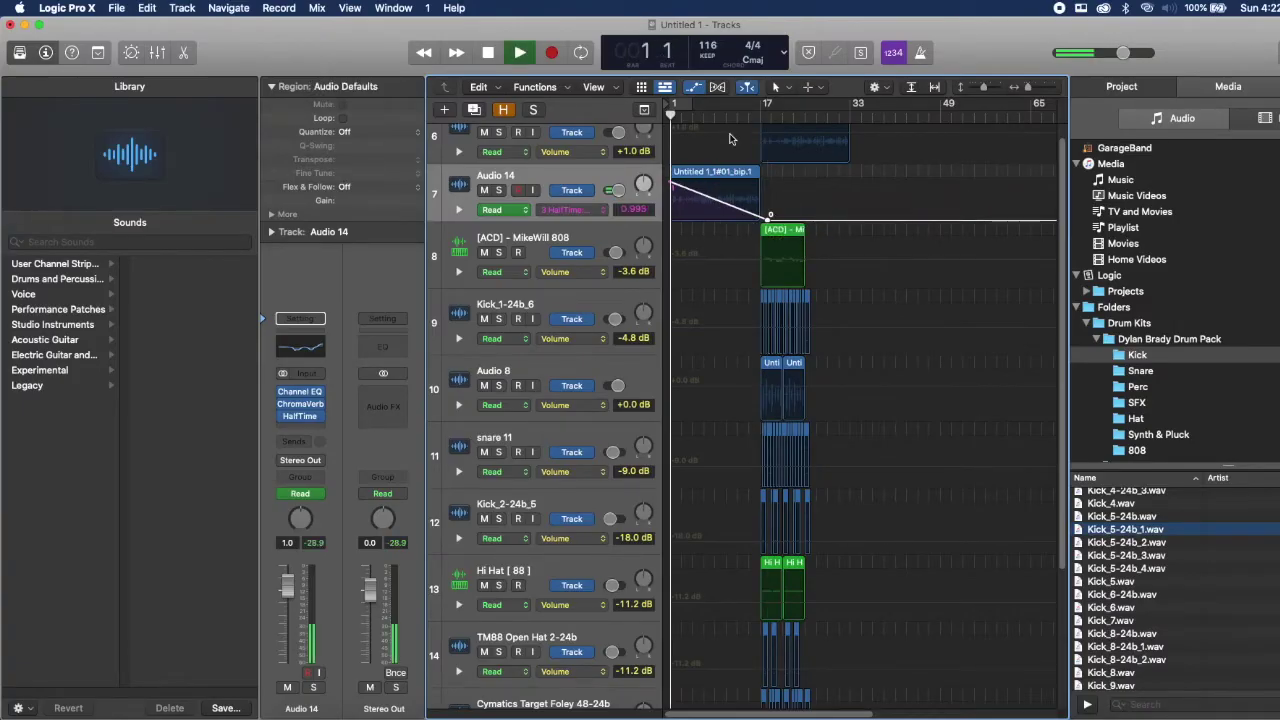
pyautogui.moveTo(770, 216); pyautogui.dragTo(764, 217)
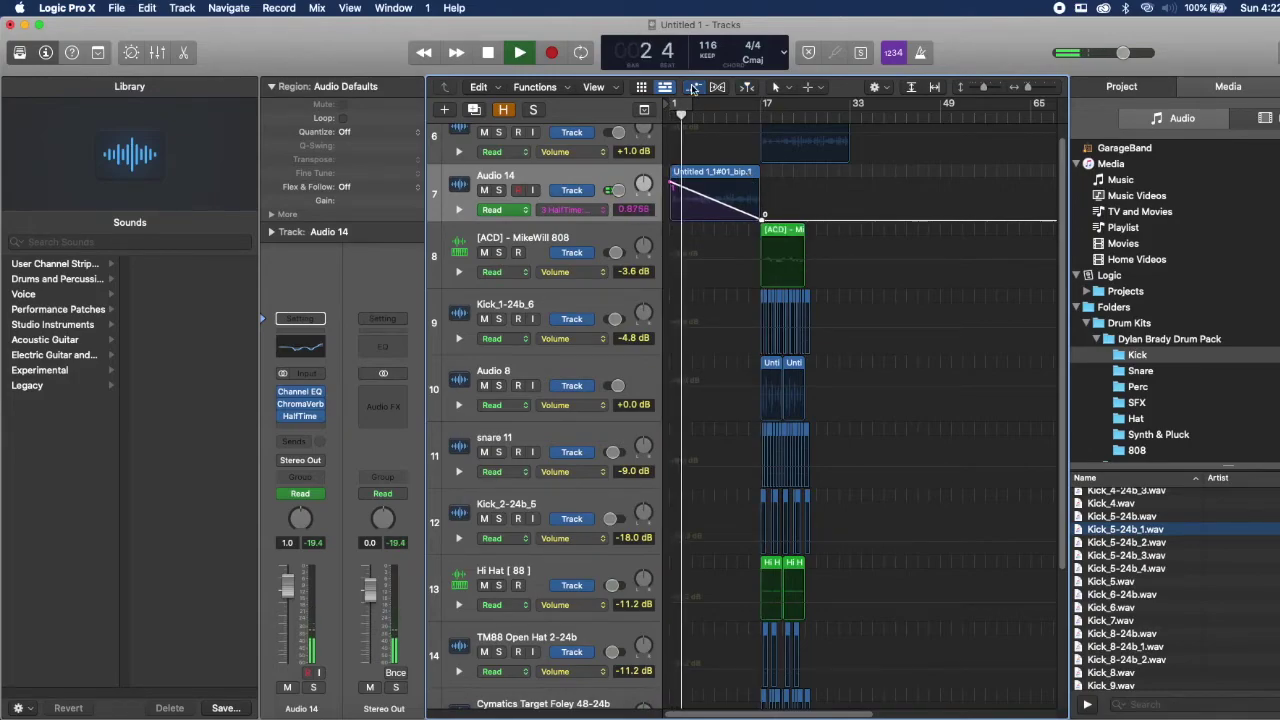
# Hide the track automation while the intro plays, after rechecking Audio 14's HalfTime ramp
pyautogui.click(693, 88)
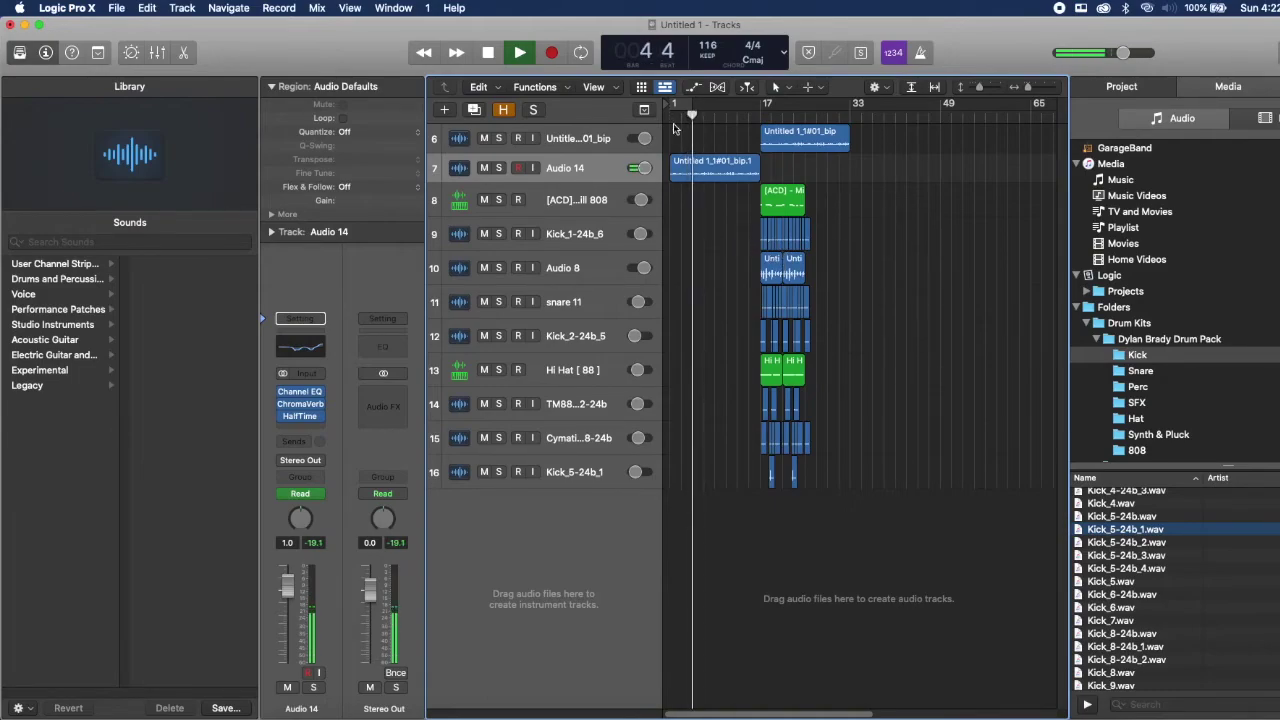
pyautogui.click(701, 86)
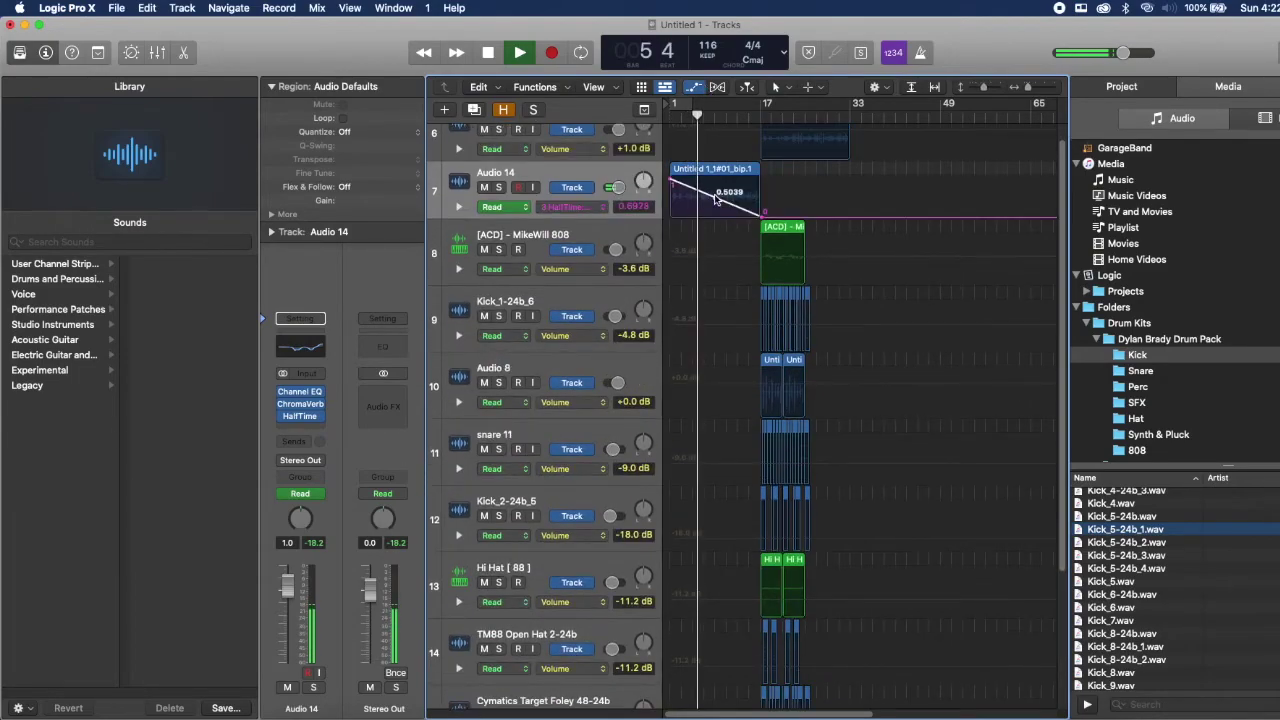
pyautogui.press('a')
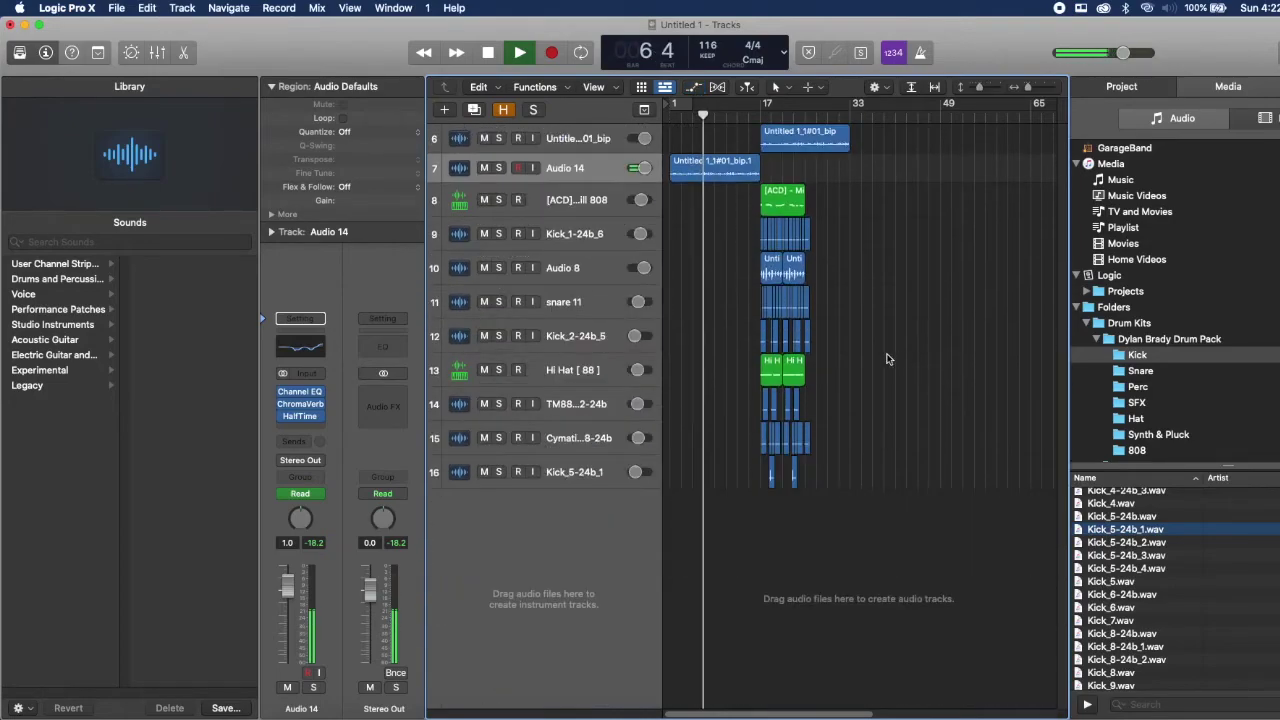
# Find Riser_2-24b_3.wav by searching "ris", place it on a new track leading into bar 17, and lower that track's volume
pyautogui.click(1213, 701)
pyautogui.write('ris')
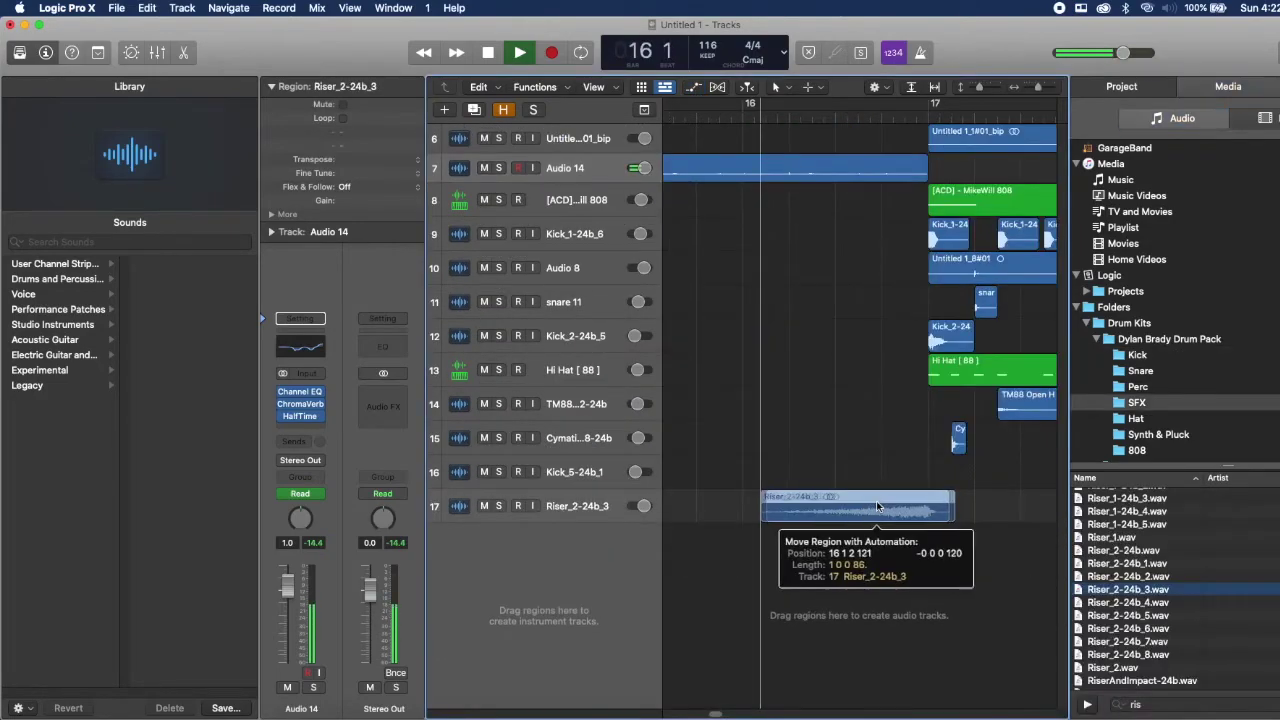
pyautogui.moveTo(877, 425); pyautogui.dragTo(877, 507)
pyautogui.moveTo(643, 506); pyautogui.dragTo(634, 506)
pyautogui.press('super+Left')
pyautogui.press('super+Left')
pyautogui.press('super+Left')
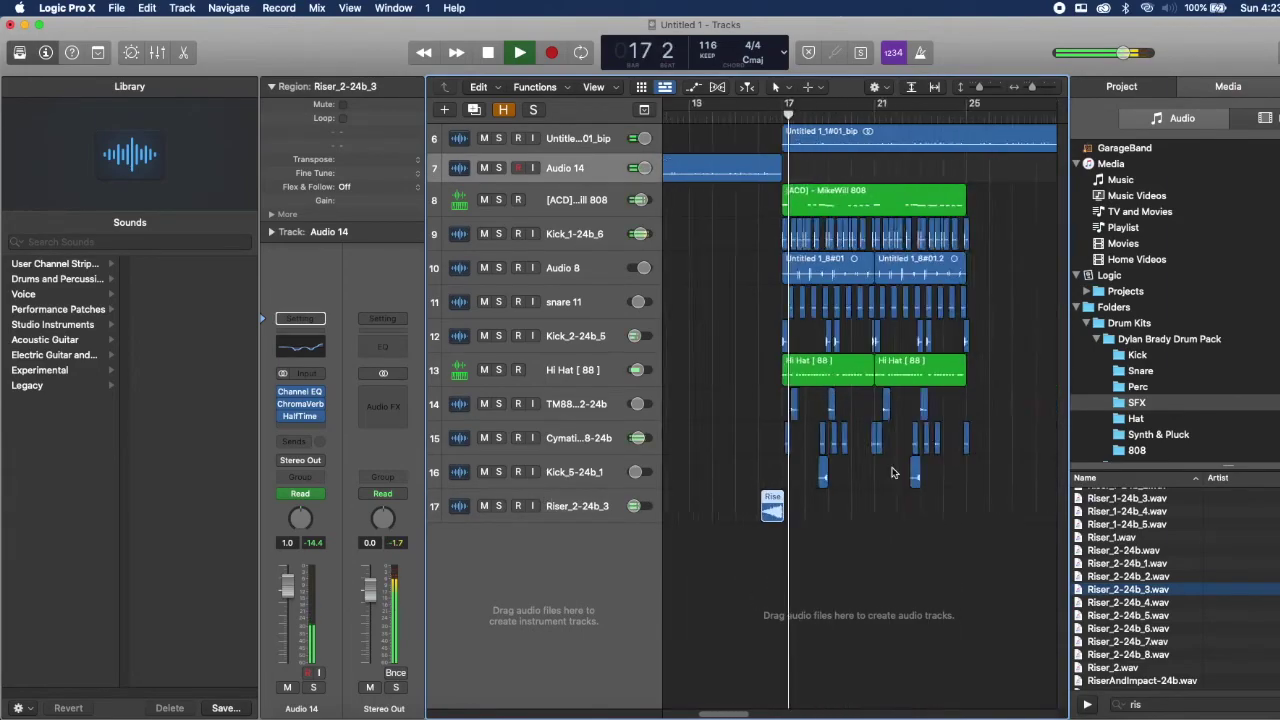
pyautogui.press('super+Left')
pyautogui.press('super+Left')
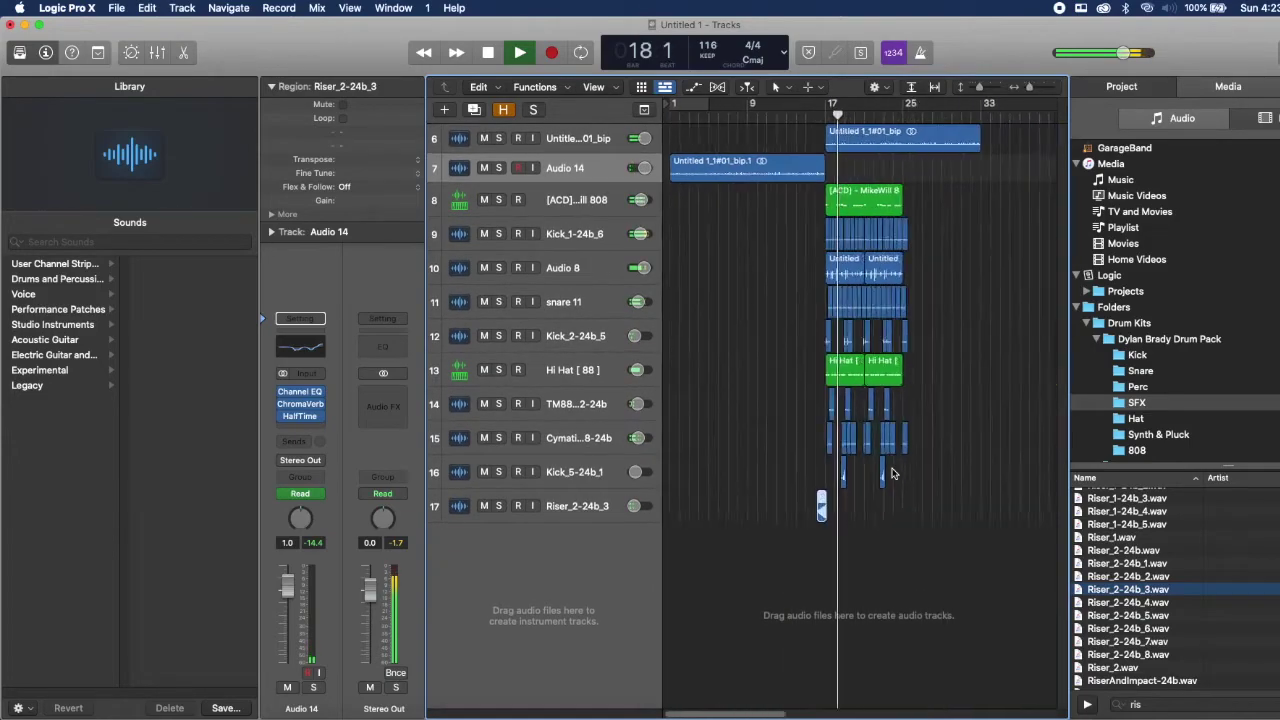
# Remove the first two bars of the Hi Hat part at the drop so it starts at bar 19
pyautogui.press('super+Left')
pyautogui.press('super+Right')
pyautogui.press('super+Right')
pyautogui.press('super+Right')
pyautogui.press('super+Right')
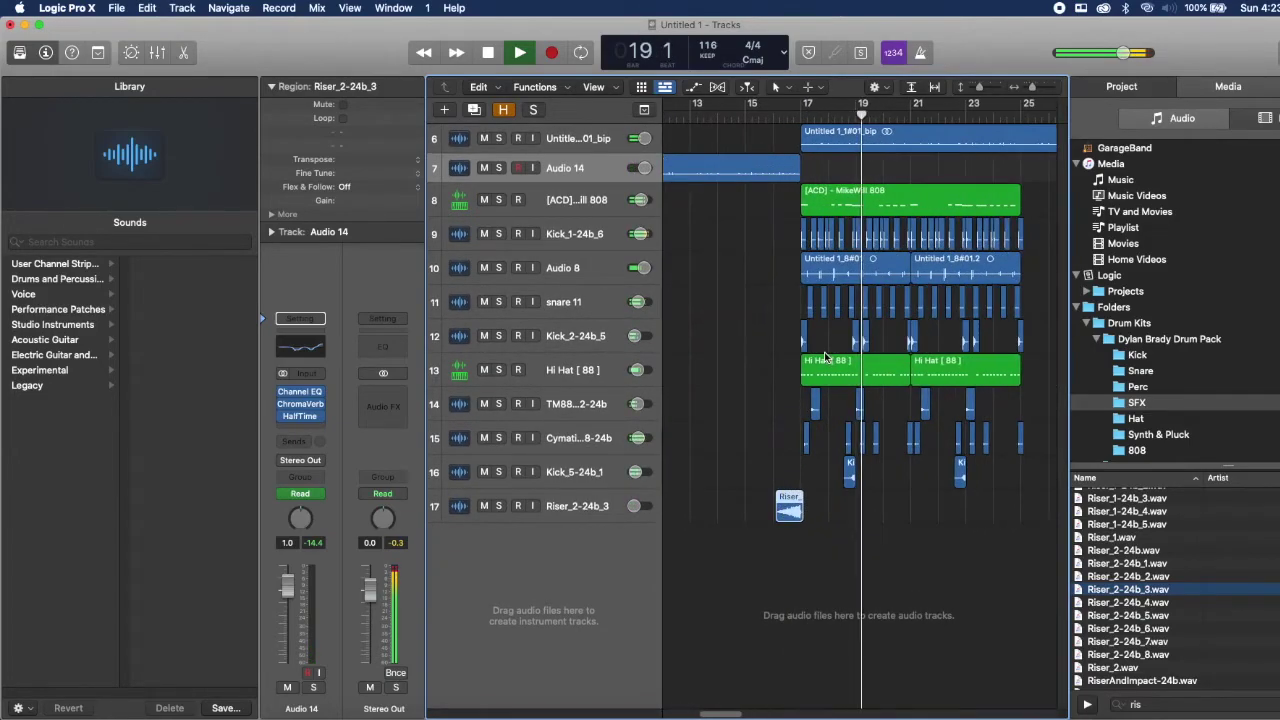
pyautogui.click(826, 359)
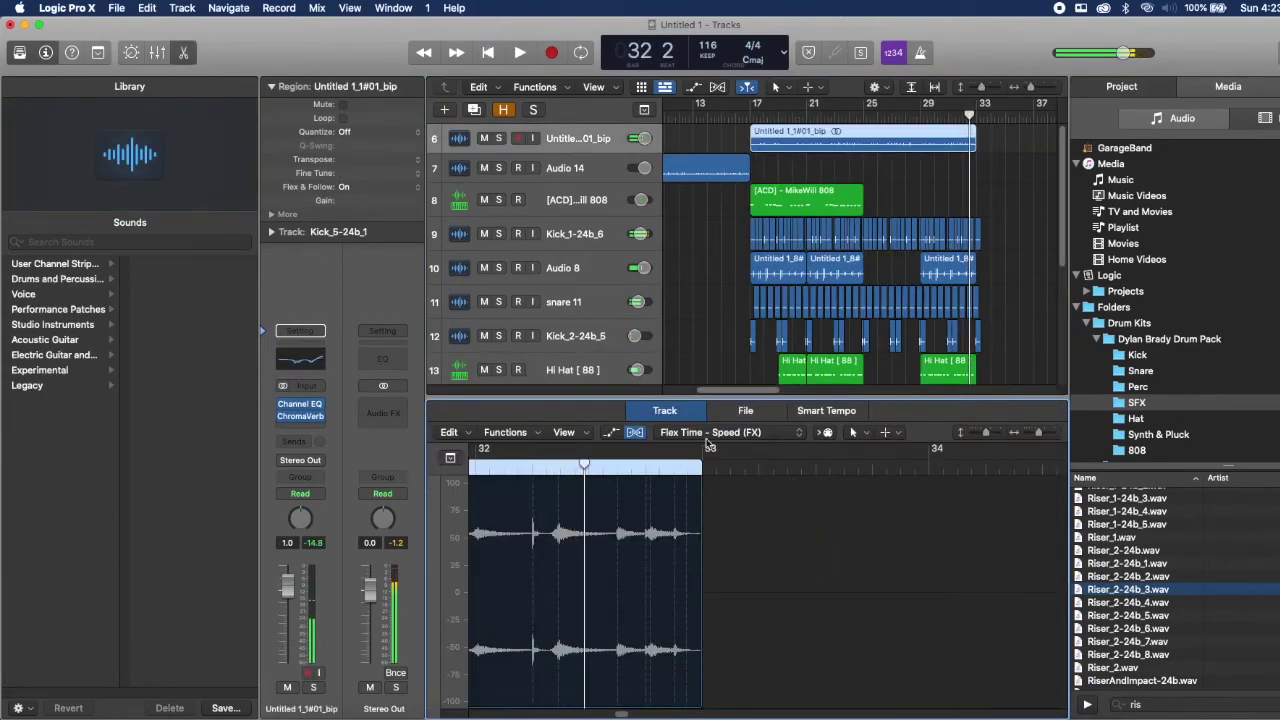
# Turn off the Flex view in the audio track editor for the Untitled 1_1#01_bip region
pyautogui.click(724, 437)
pyautogui.click(670, 432)
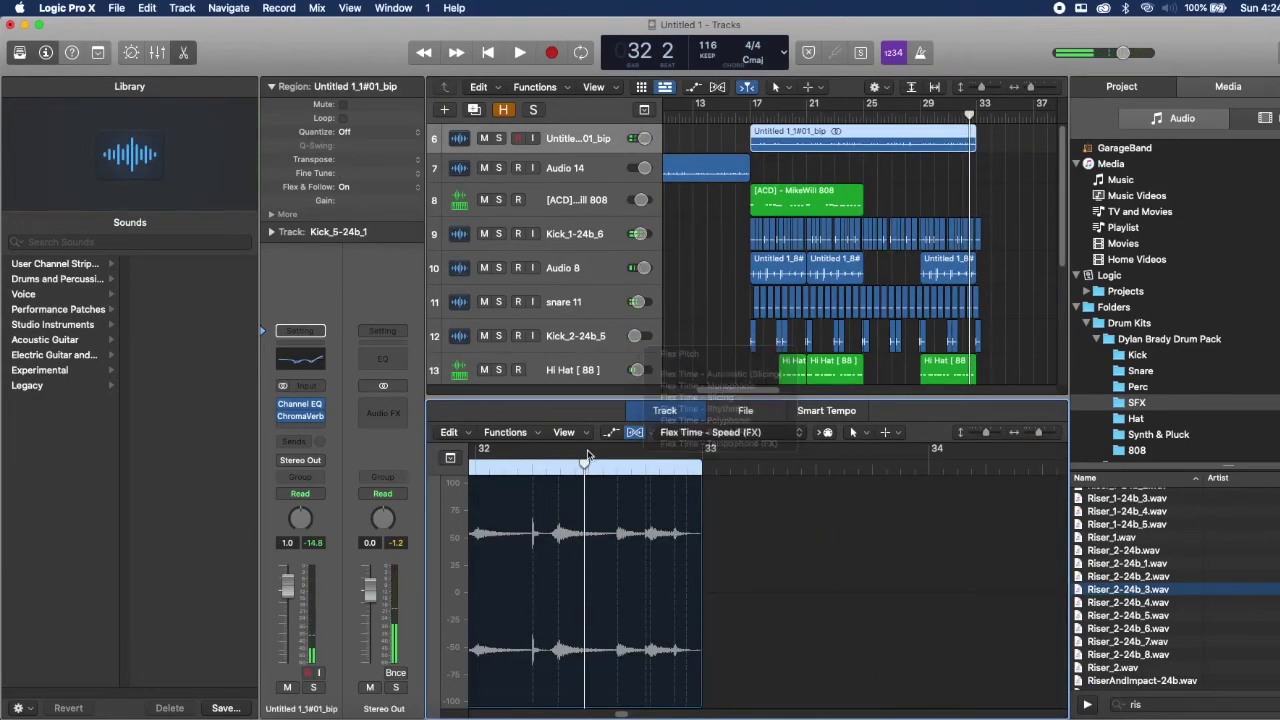
pyautogui.click(636, 434)
# Draw a fade-out over about the last half bar before bar 33 with the Fade tool, change its fade type, and play it
pyautogui.click(762, 432)
pyautogui.click(782, 619)
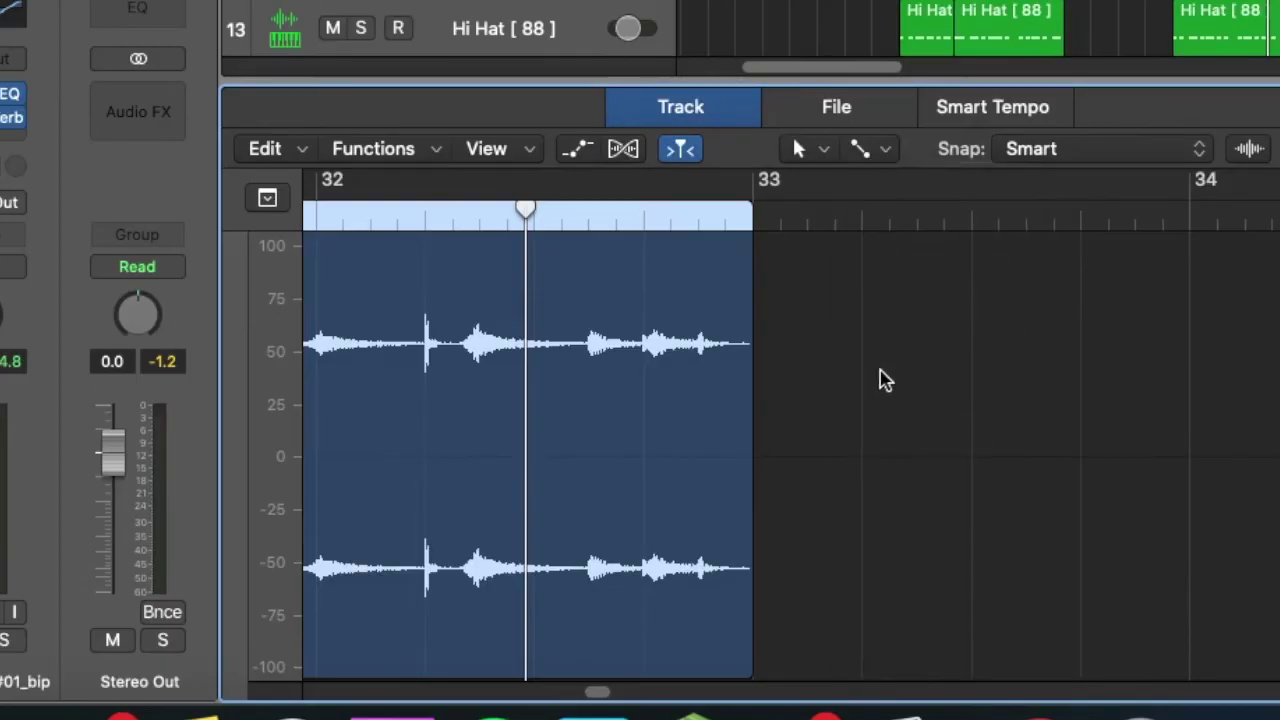
pyautogui.moveTo(881, 370); pyautogui.dragTo(561, 335)
pyautogui.rightClick(708, 254)
pyautogui.click(760, 290)
pyautogui.press('space')
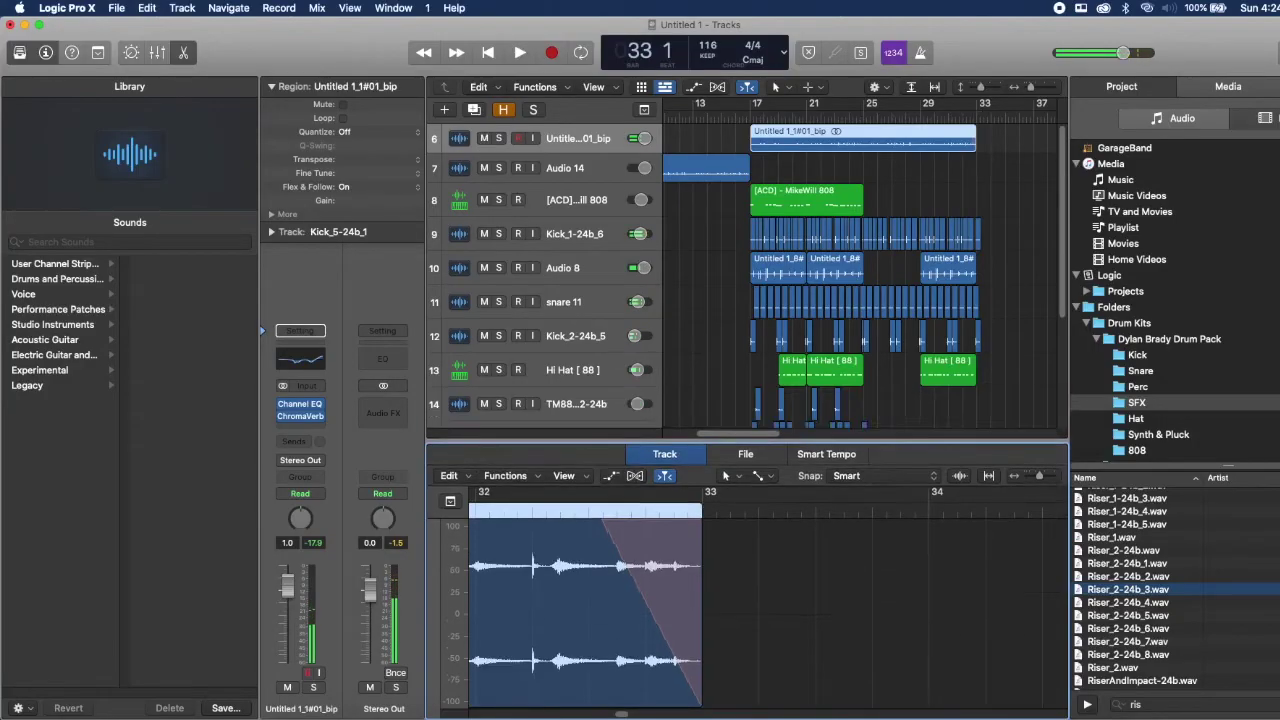
# Close the audio editor, select the drop's regions across the tracks, and copy them to extend the arrangement
pyautogui.press('e')
pyautogui.press('super+Left')
pyautogui.moveTo(935, 510); pyautogui.dragTo(766, 115)
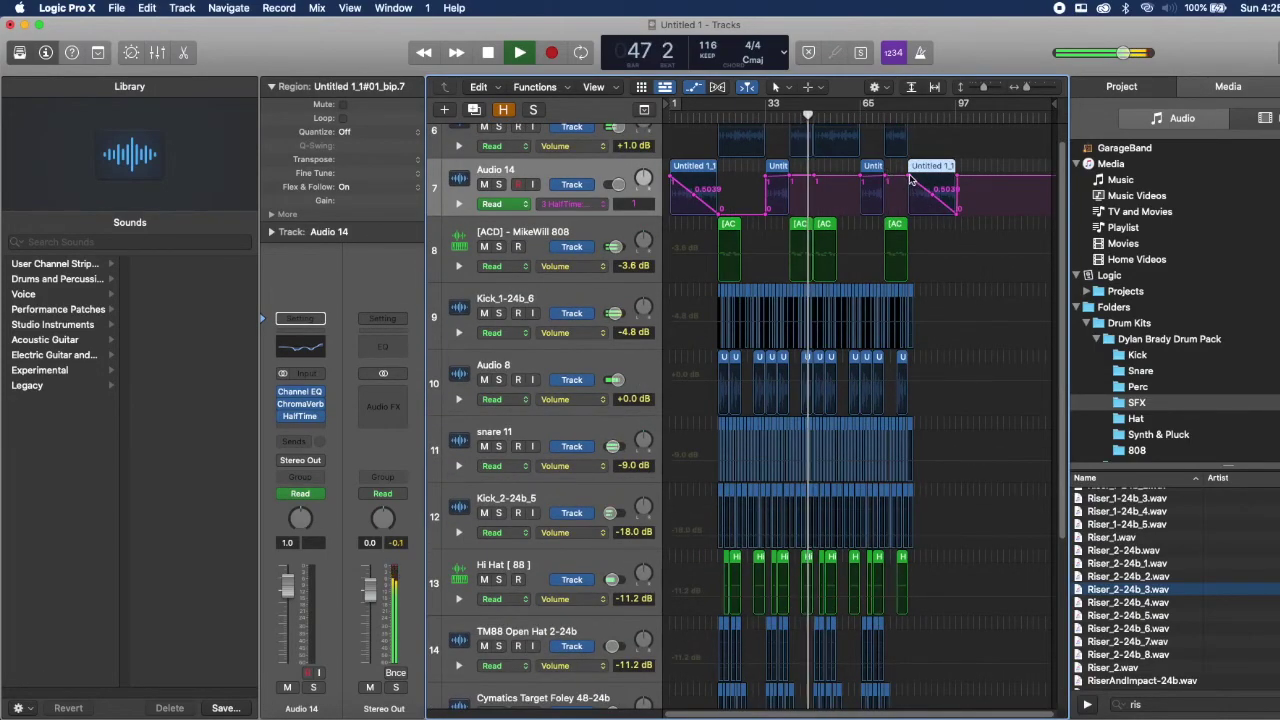
# Reshape the HalfTime Mix automation on Audio 14's last region to rise from 0 at bar 81 to about 1, and hide automation
pyautogui.moveTo(909, 175); pyautogui.dragTo(909, 215)
pyautogui.click(935, 199)
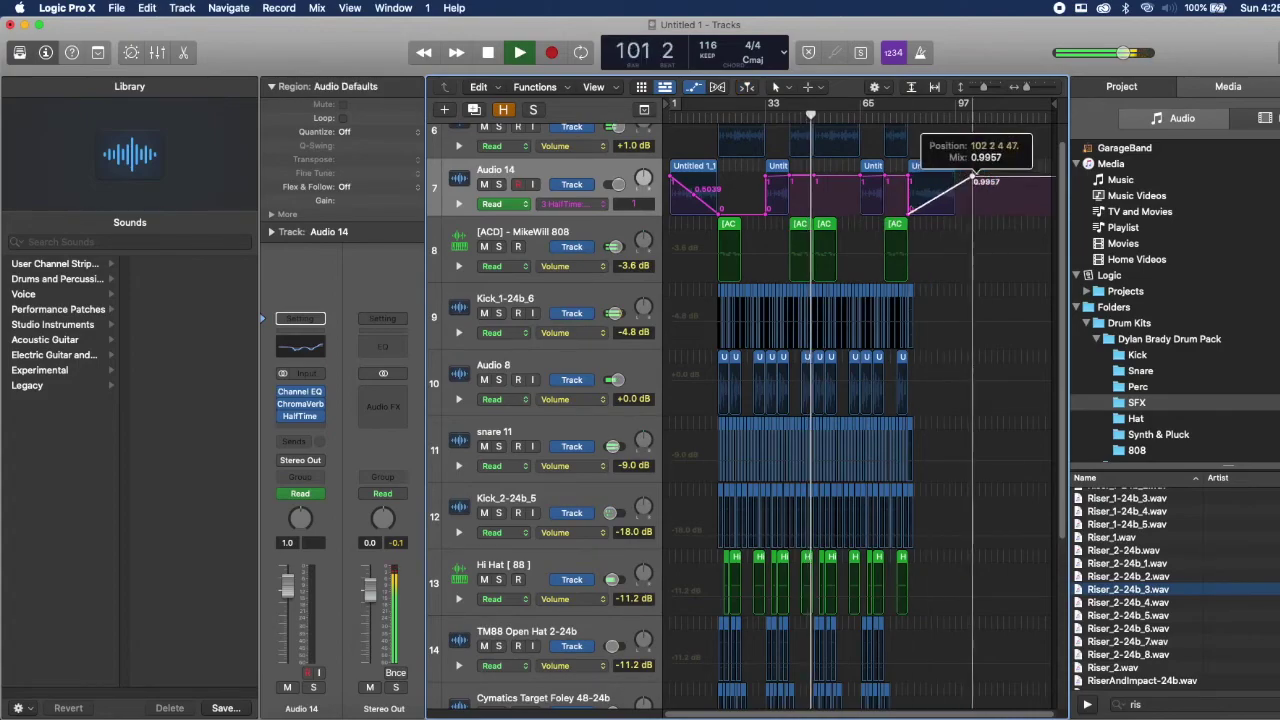
pyautogui.press('a')
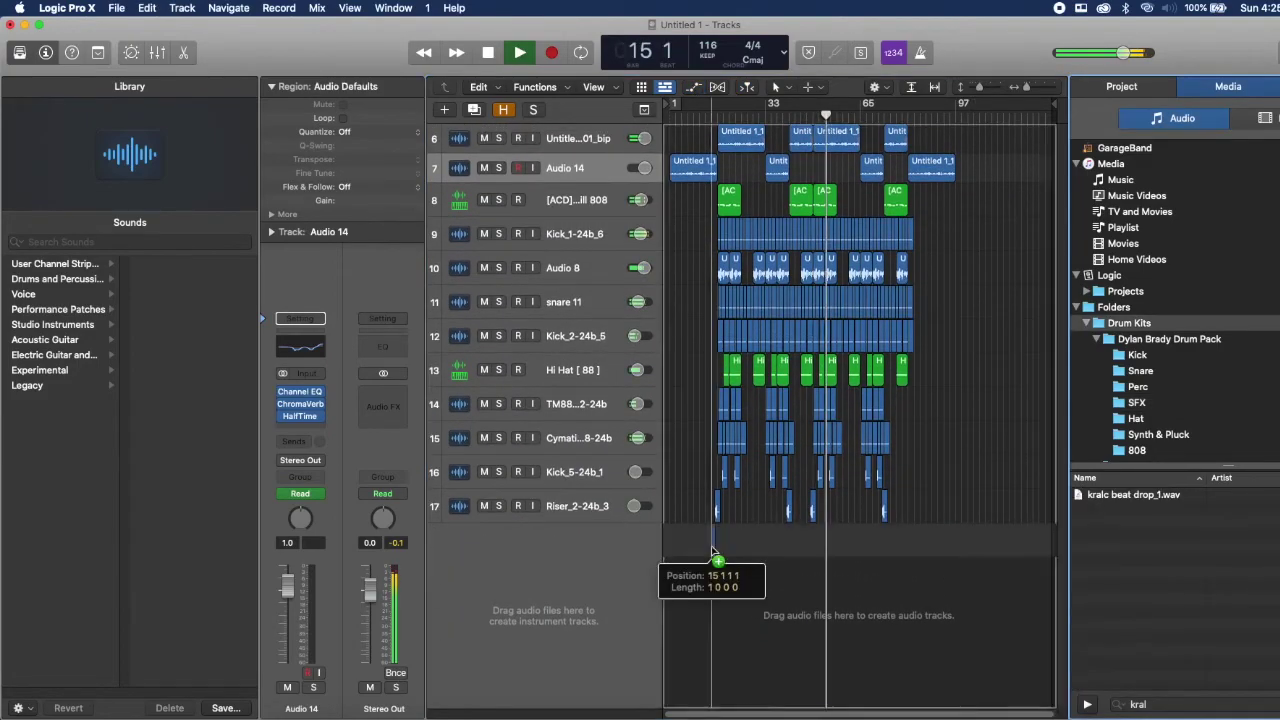
# Place kralc beat drop_1.wav on a new track just before bar 17 and add a four-bar Audio 8 region copy at bar 1
pyautogui.moveTo(714, 557); pyautogui.dragTo(858, 545)
pyautogui.click(775, 129)
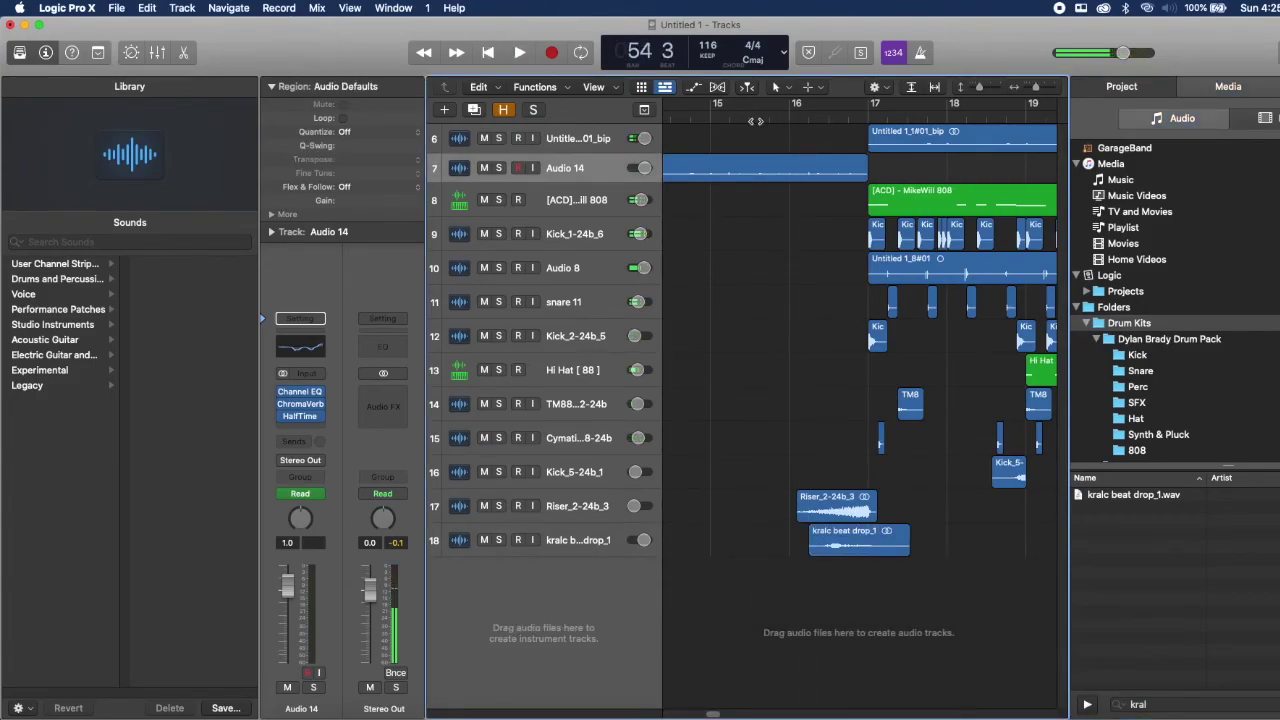
pyautogui.press('space')
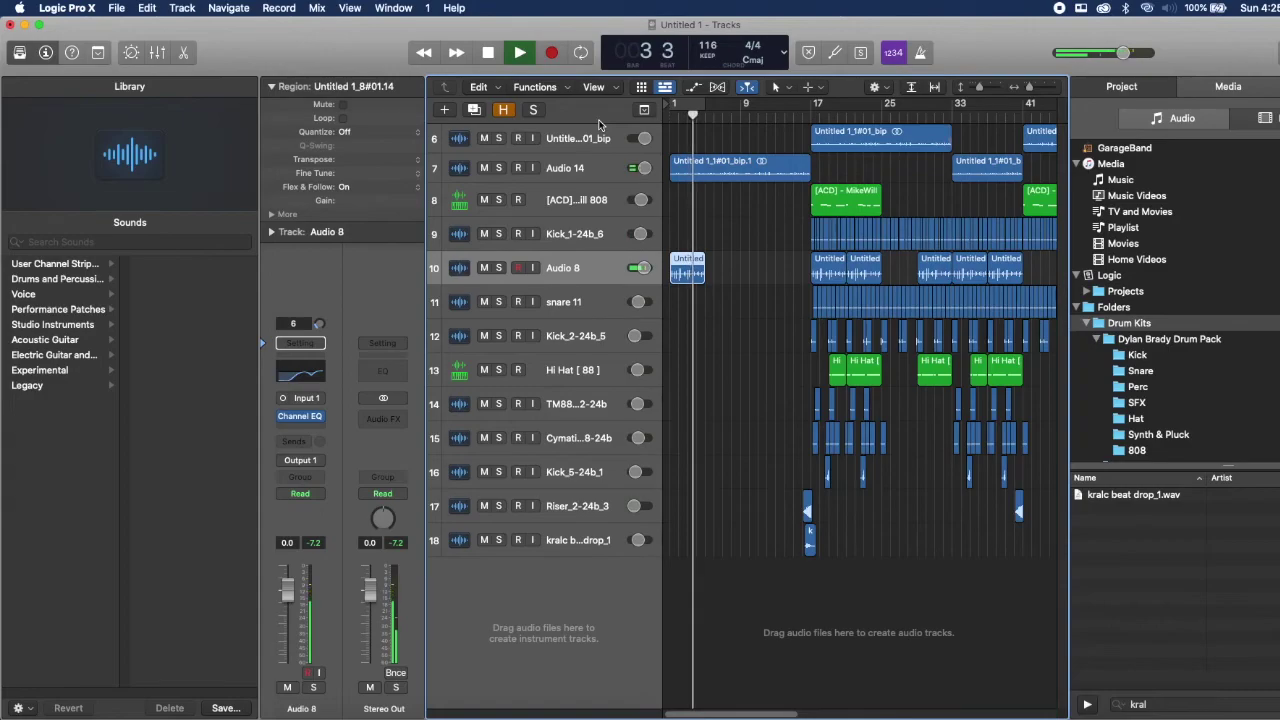
pyautogui.scroll(-3, 921, 374)
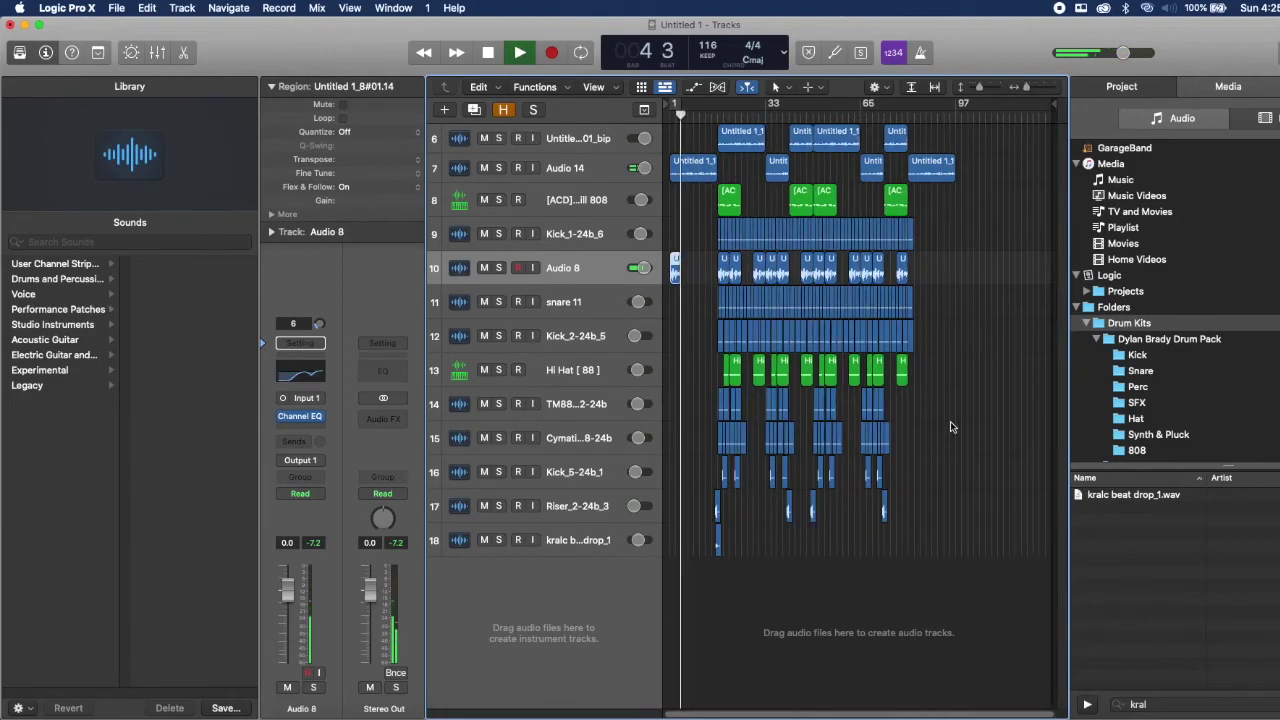